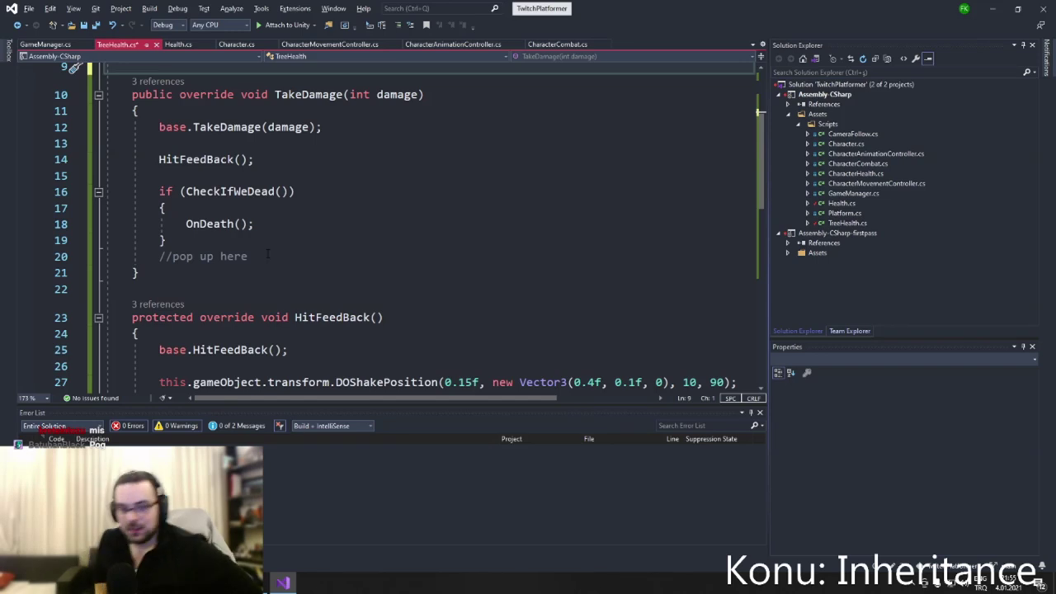
# Save TreeHealth.cs, compare it with the base Health class, then minimize Visual Studio.
pyautogui.hotkey('ctrl', 's')
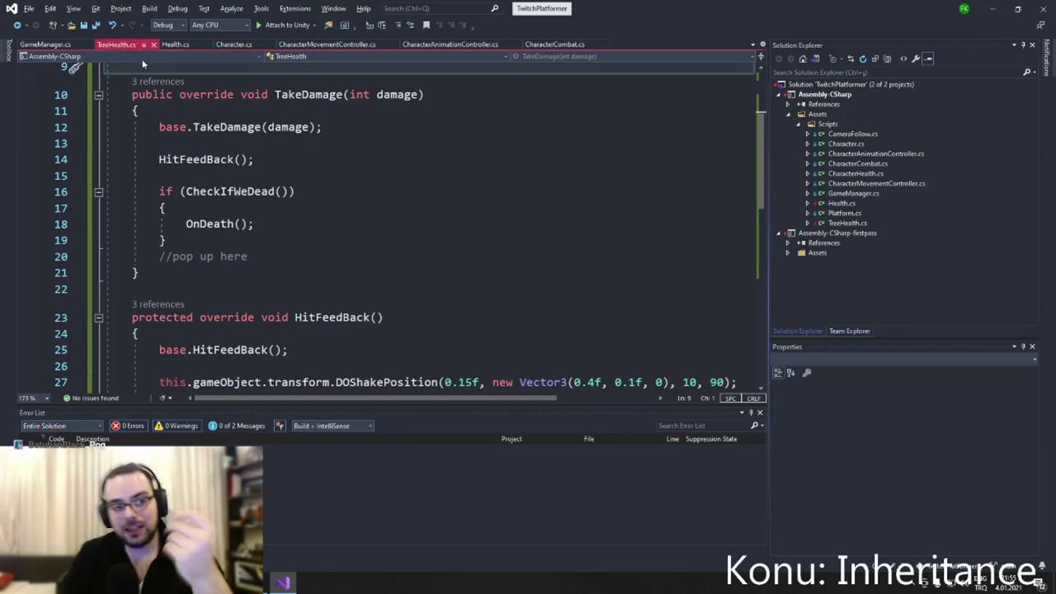
pyautogui.click(185, 45)
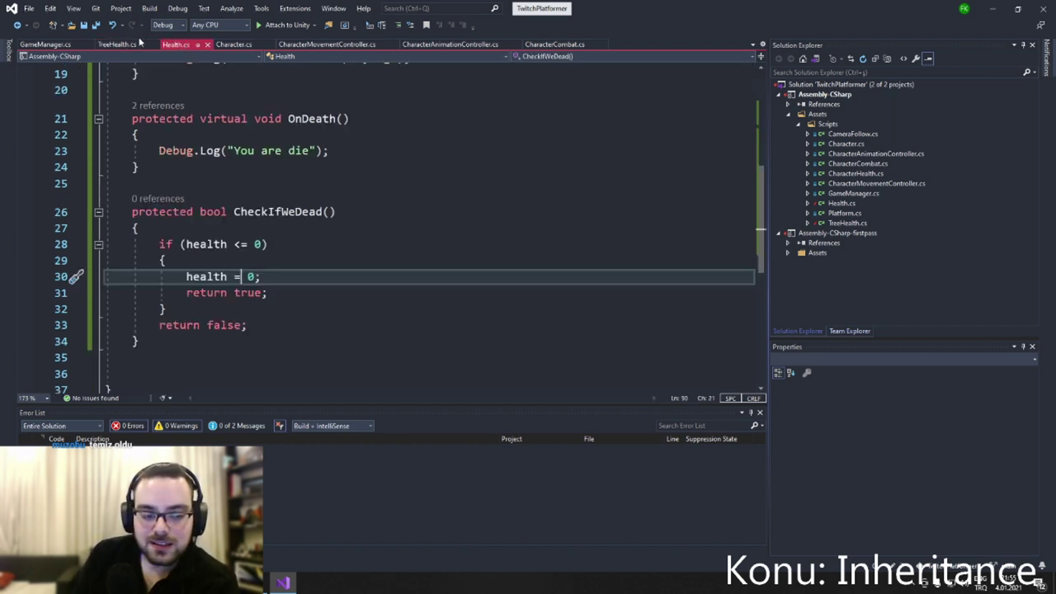
pyautogui.scroll(6, 189, 204)
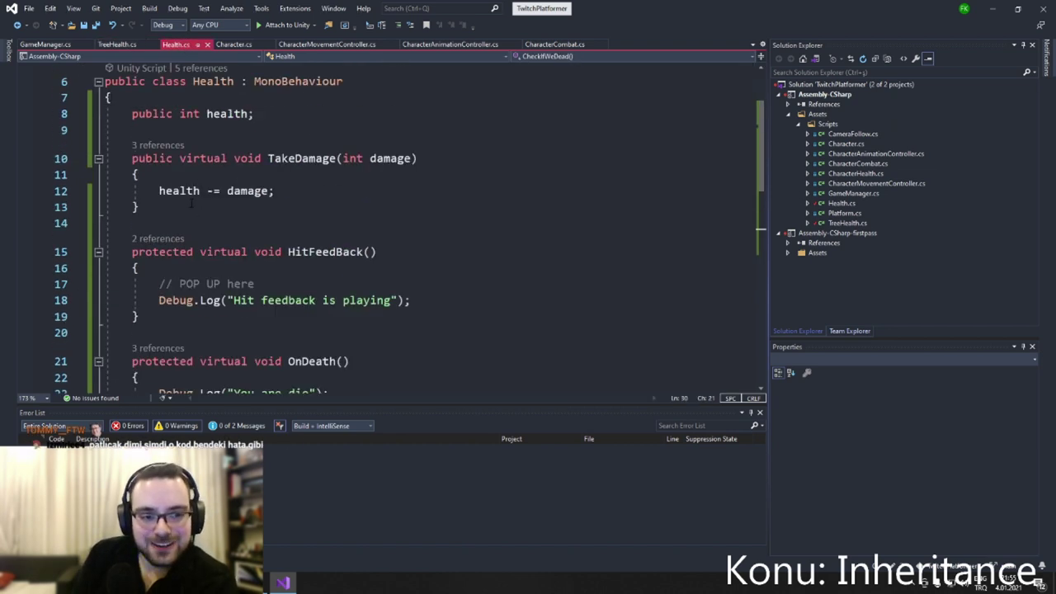
pyautogui.scroll(-2, 189, 205)
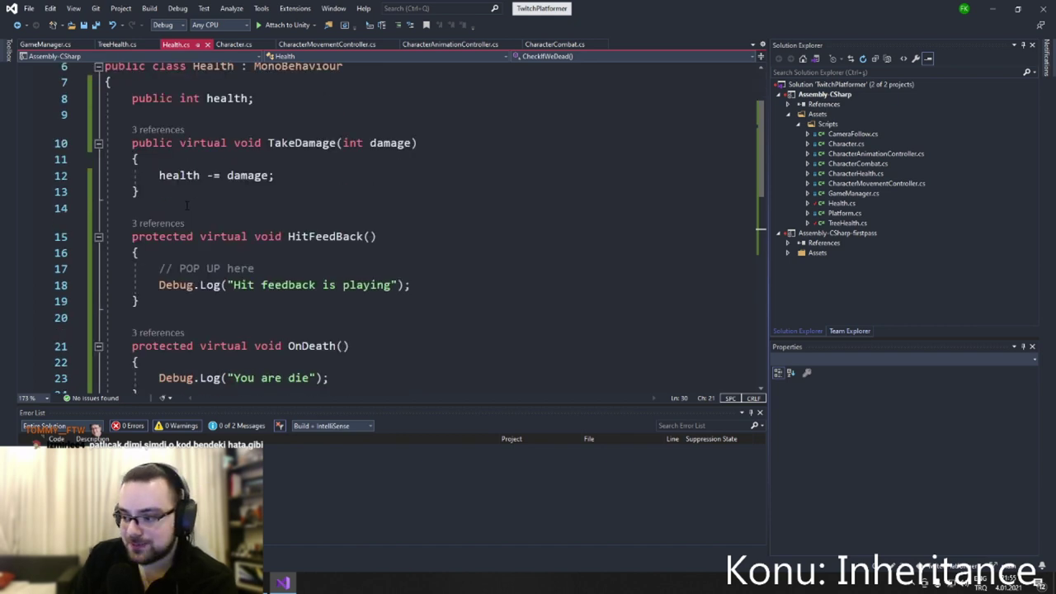
pyautogui.click(112, 45)
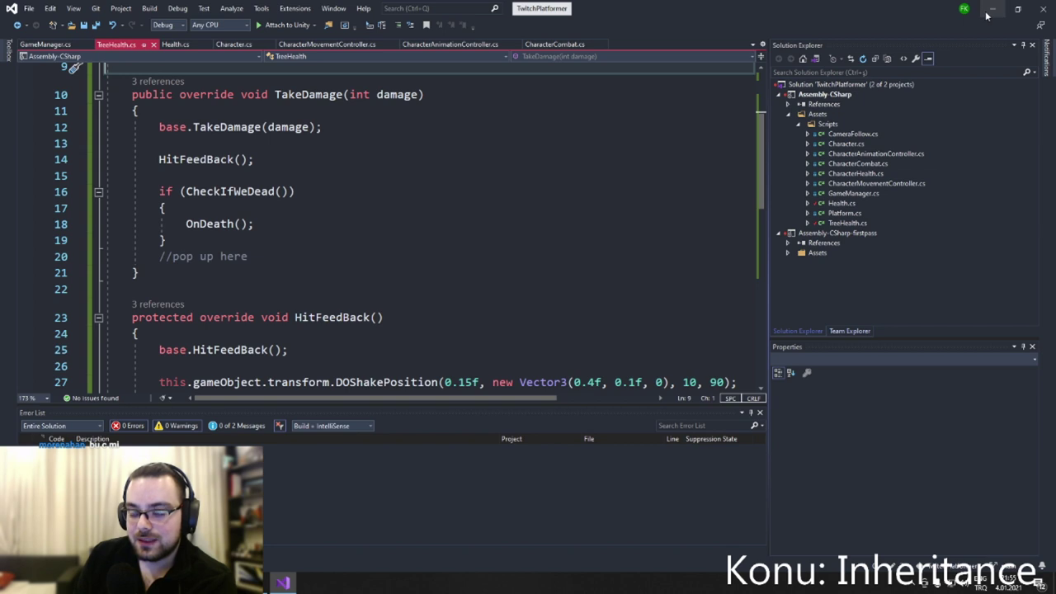
pyautogui.scroll(3, 293, 66)
pyautogui.click(175, 44)
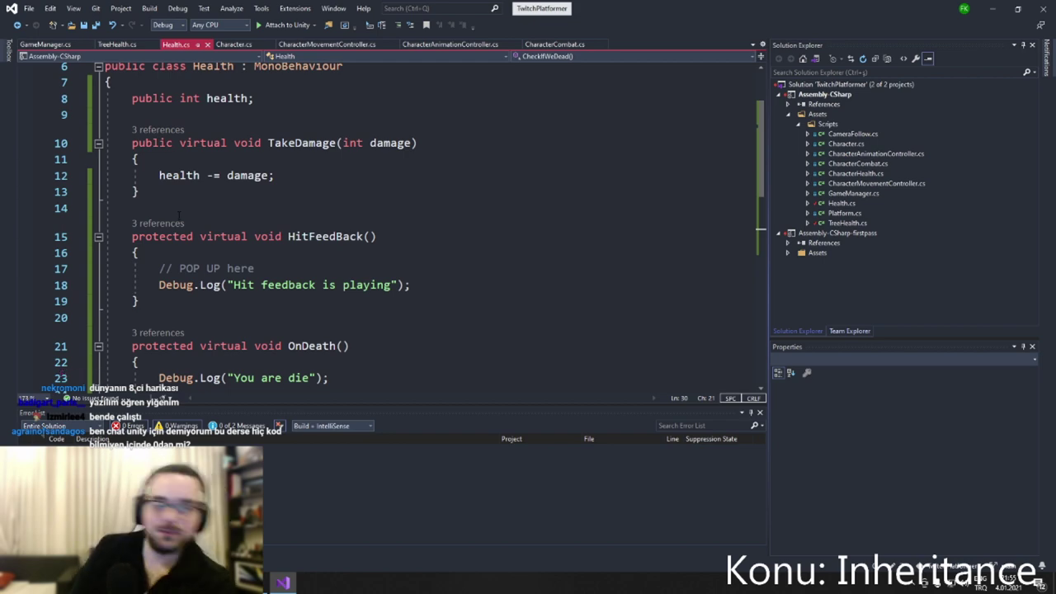
pyautogui.click(988, 11)
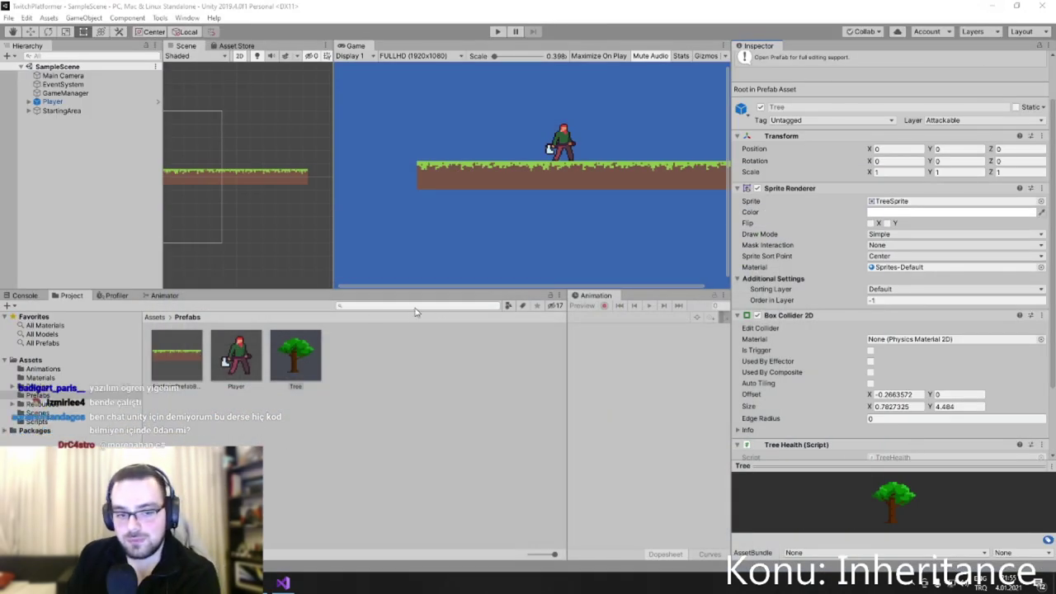
# Assign the Tree object's Sprite Renderer to the Tree prefab's Tree Health script field.
pyautogui.scroll(-3, 899, 346)
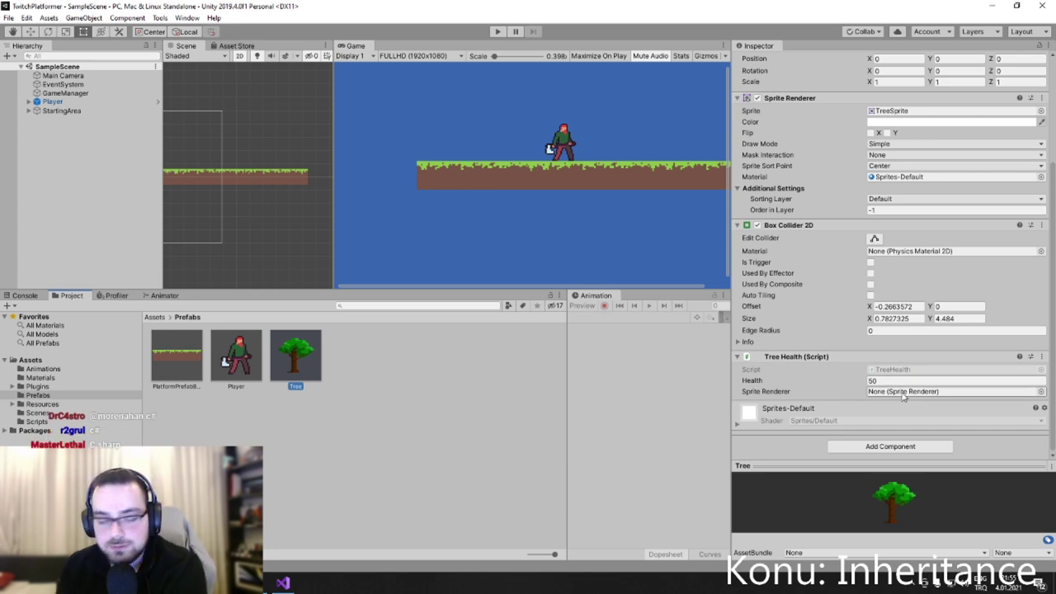
pyautogui.doubleClick(316, 372)
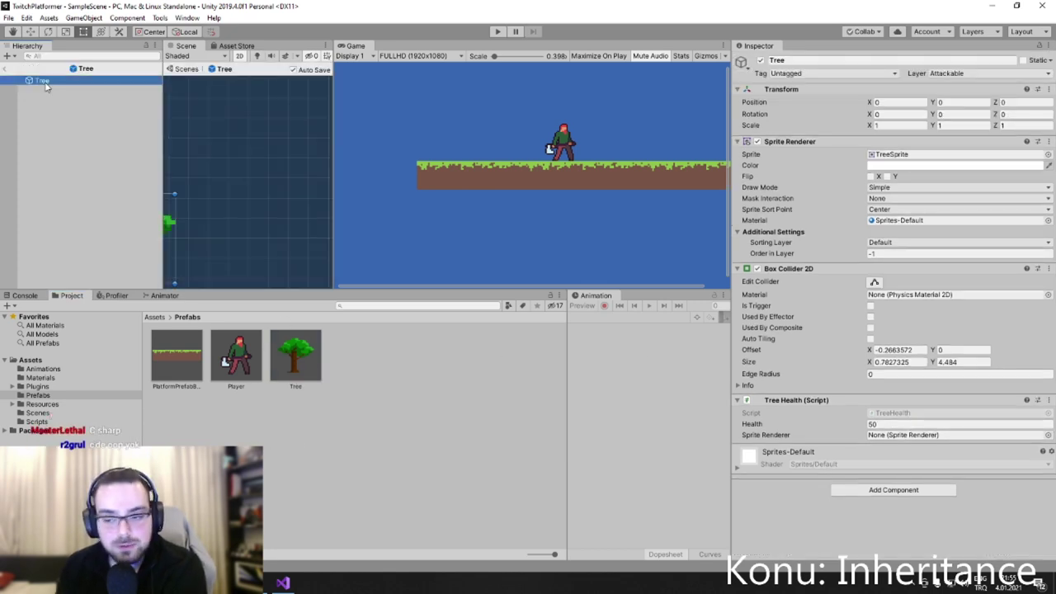
pyautogui.click(890, 435)
pyautogui.moveTo(891, 437); pyautogui.dragTo(889, 436)
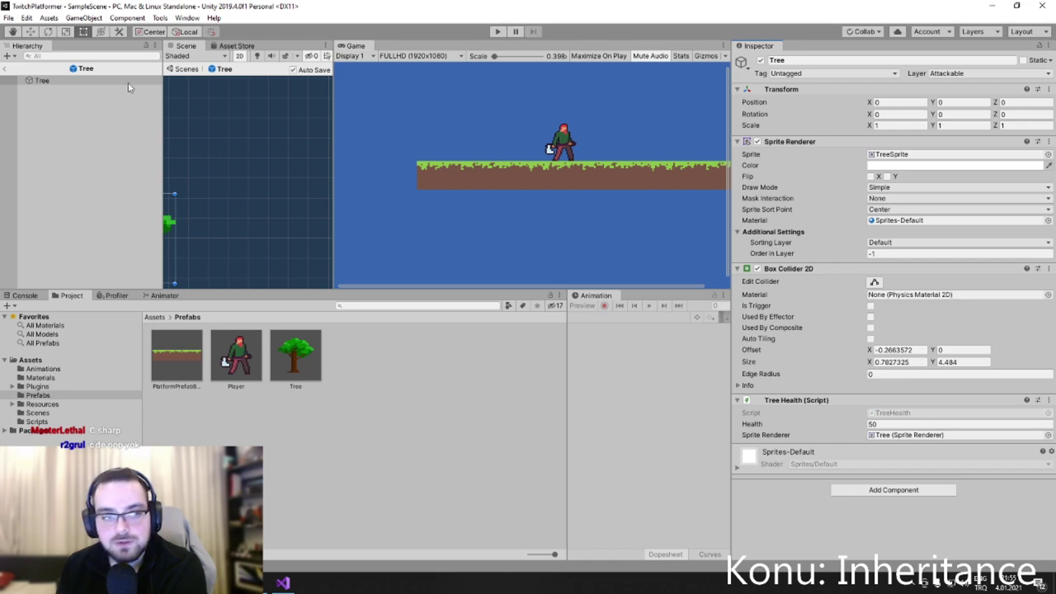
pyautogui.click(6, 70)
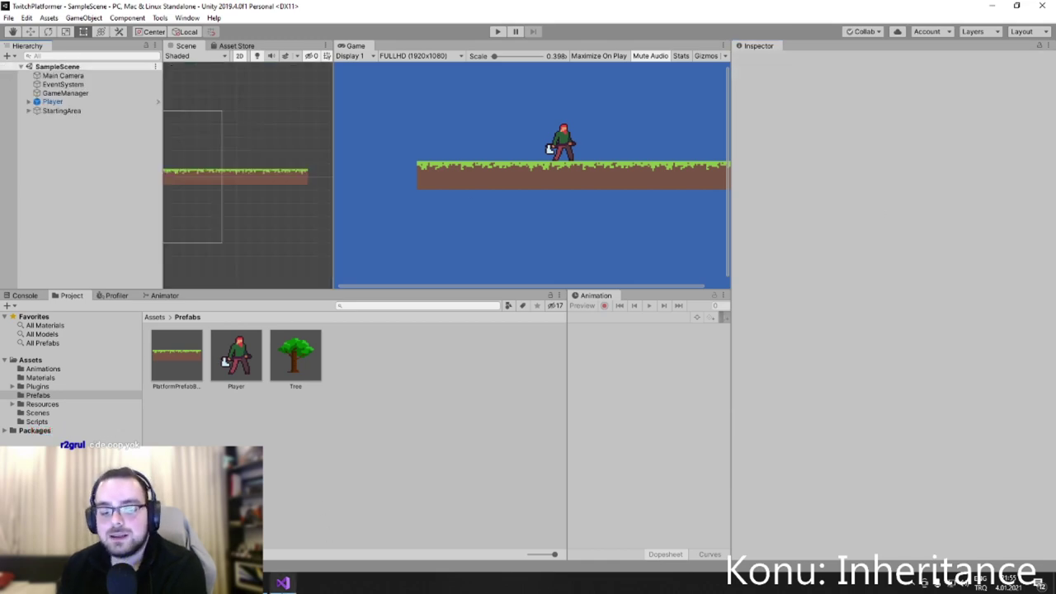
pyautogui.hotkey('alt', 'Tab')
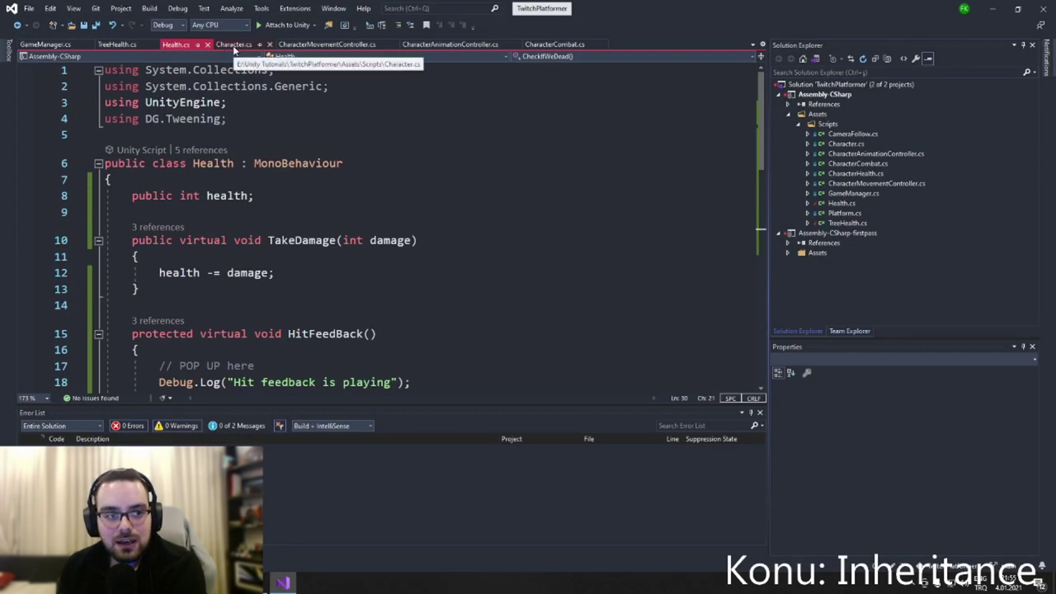
# In CharacterCombat.cs, change GetComponent<Health> to GetComponent<TreeHealth> on lines 27 and 29.
pyautogui.click(235, 46)
pyautogui.scroll(5, 313, 233)
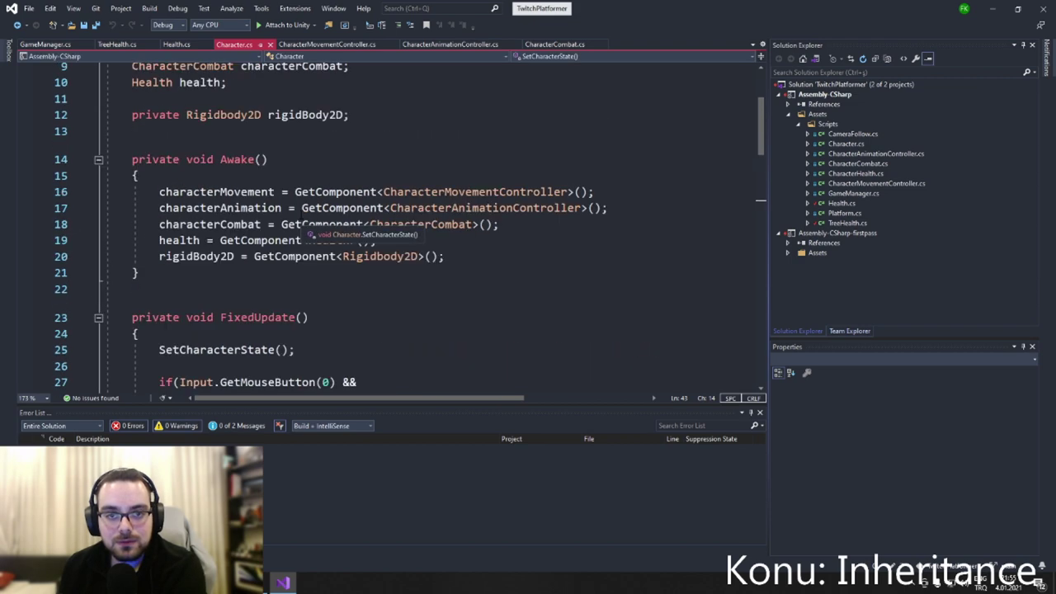
pyautogui.scroll(3, 313, 233)
pyautogui.click(549, 45)
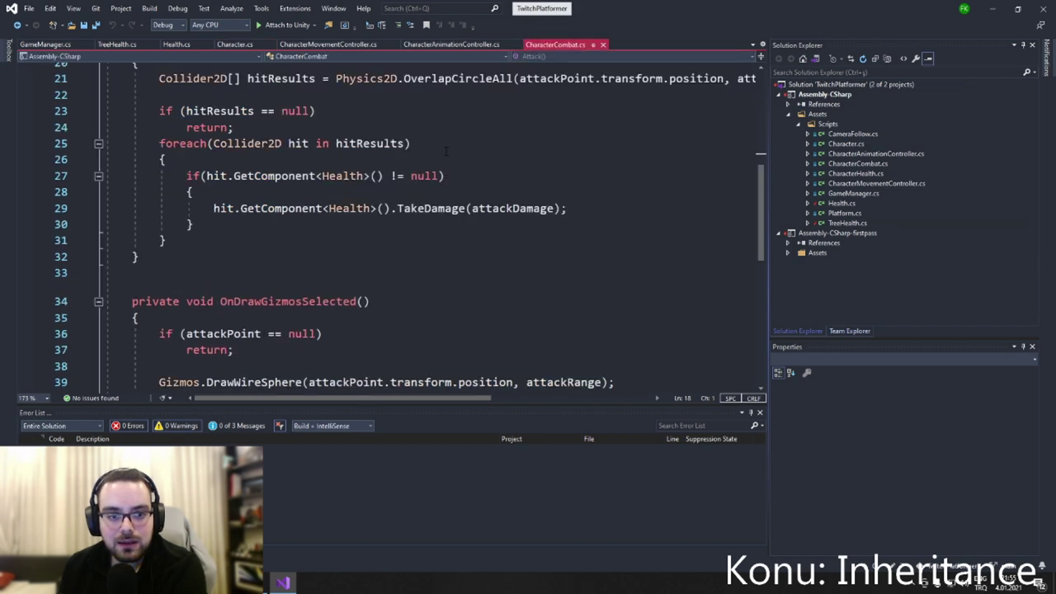
pyautogui.scroll(1, 343, 212)
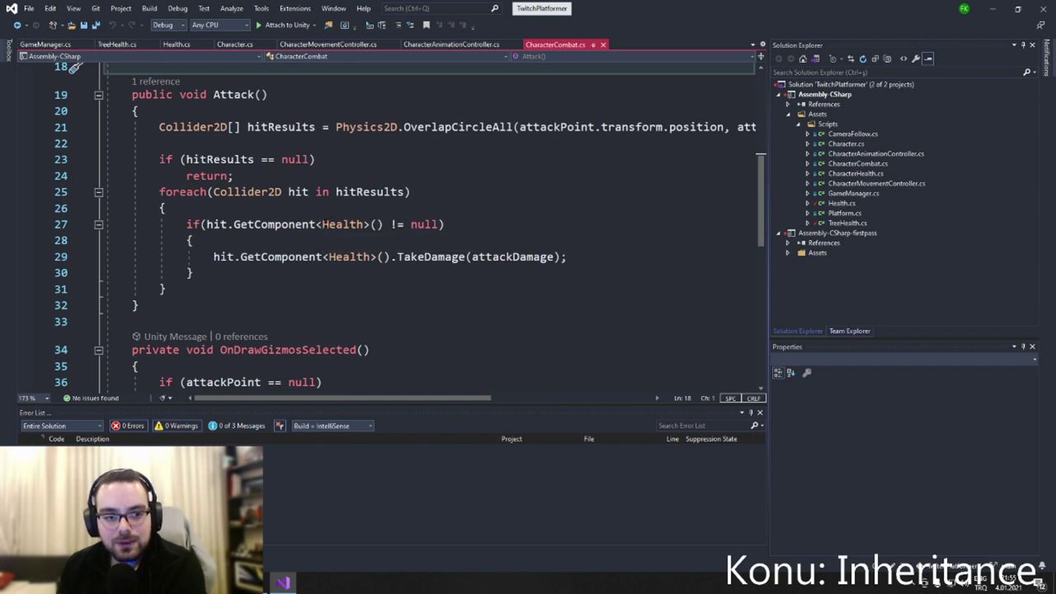
pyautogui.click(322, 223)
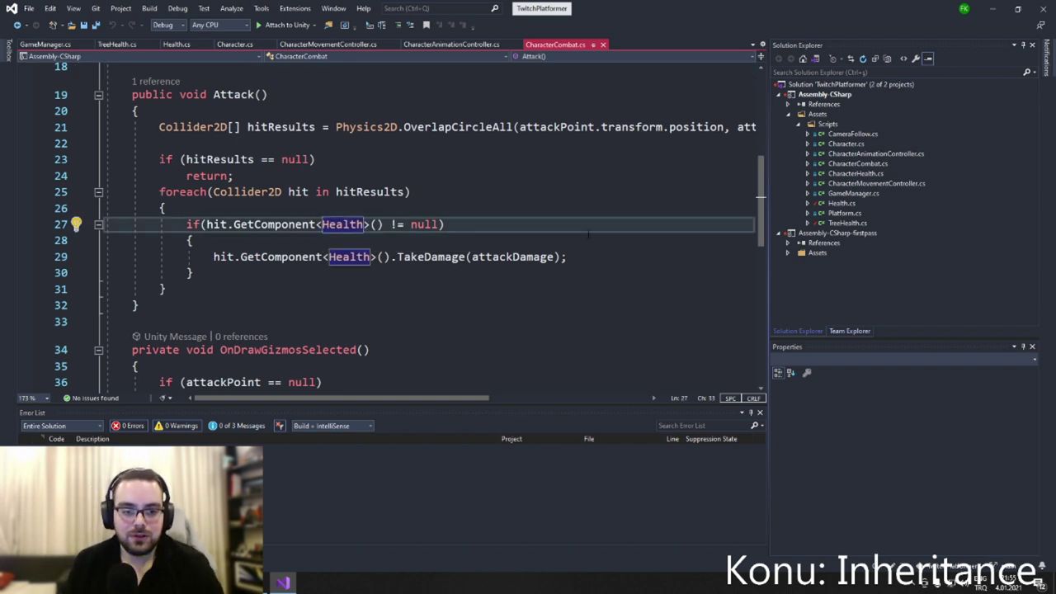
pyautogui.write('Tr')
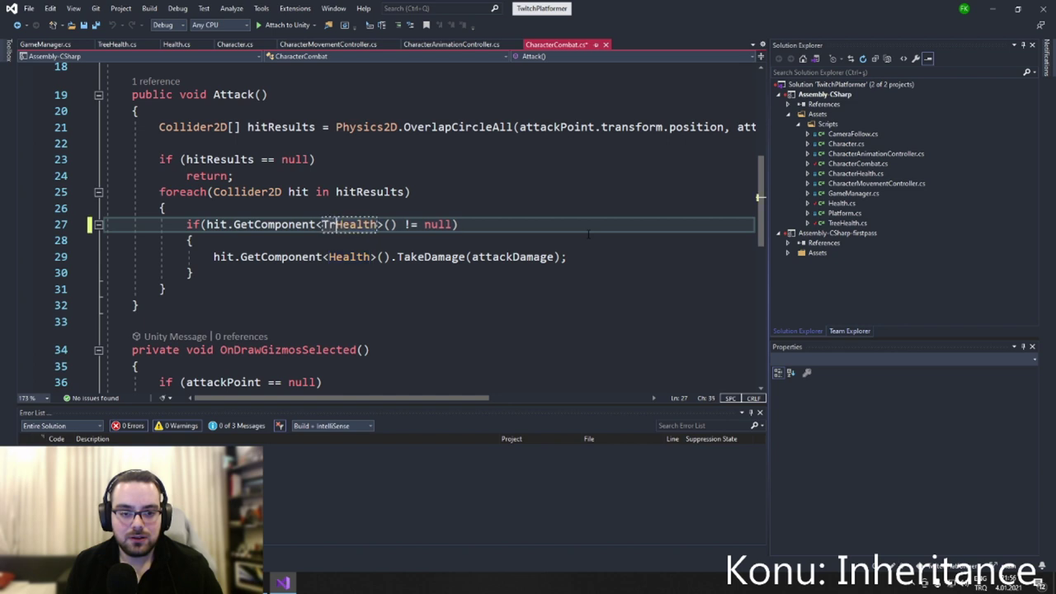
pyautogui.write('ee')
pyautogui.press('Down')
pyautogui.press('Down')
pyautogui.write('T')
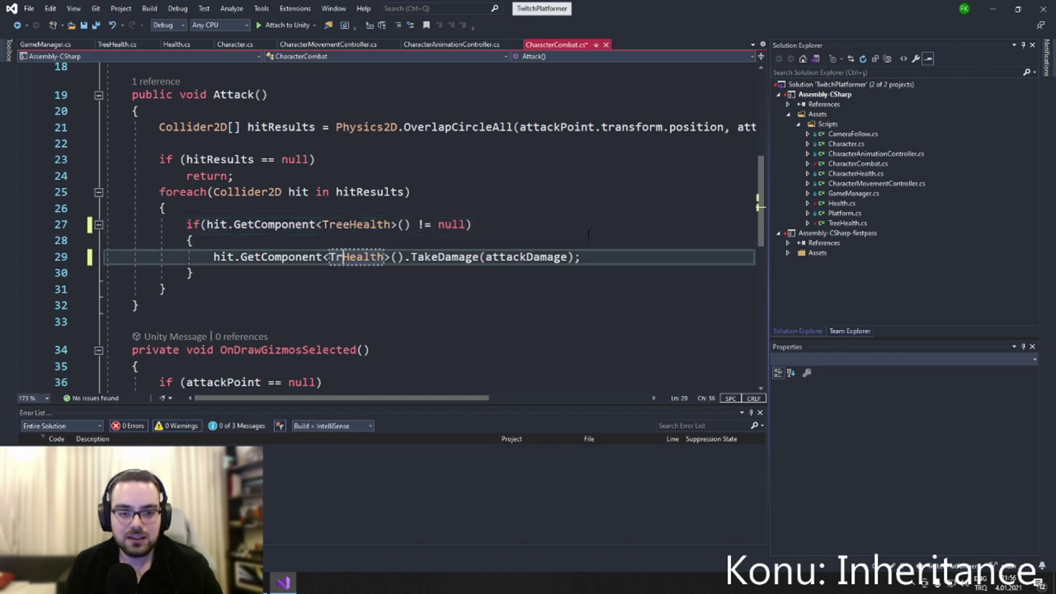
pyautogui.write('ree')
pyautogui.press('BackSpace')
pyautogui.press('BackSpace')
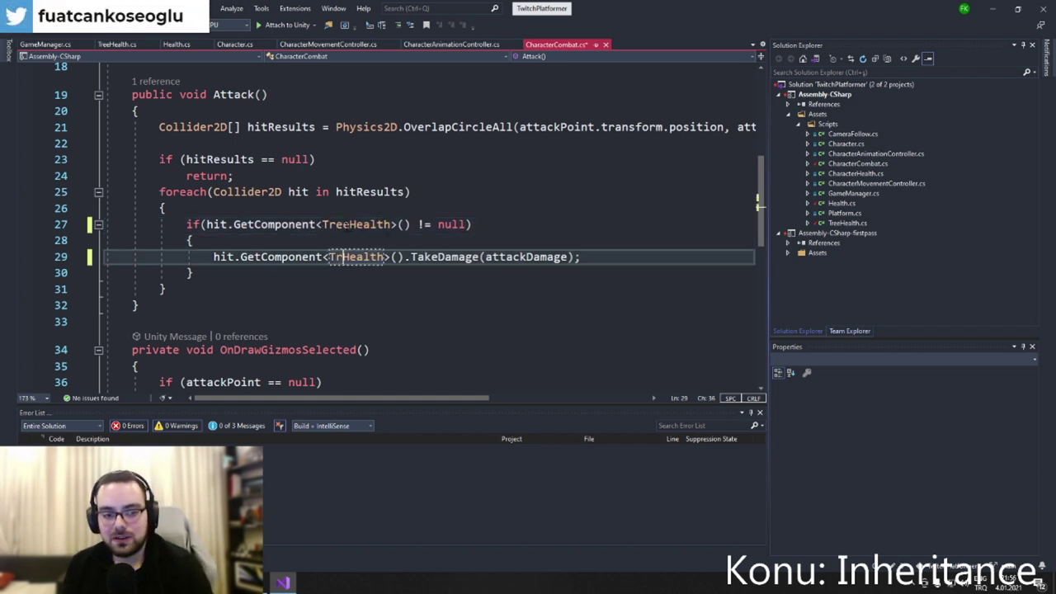
pyautogui.press('BackSpace')
pyautogui.press('BackSpace')
pyautogui.write('Tree')
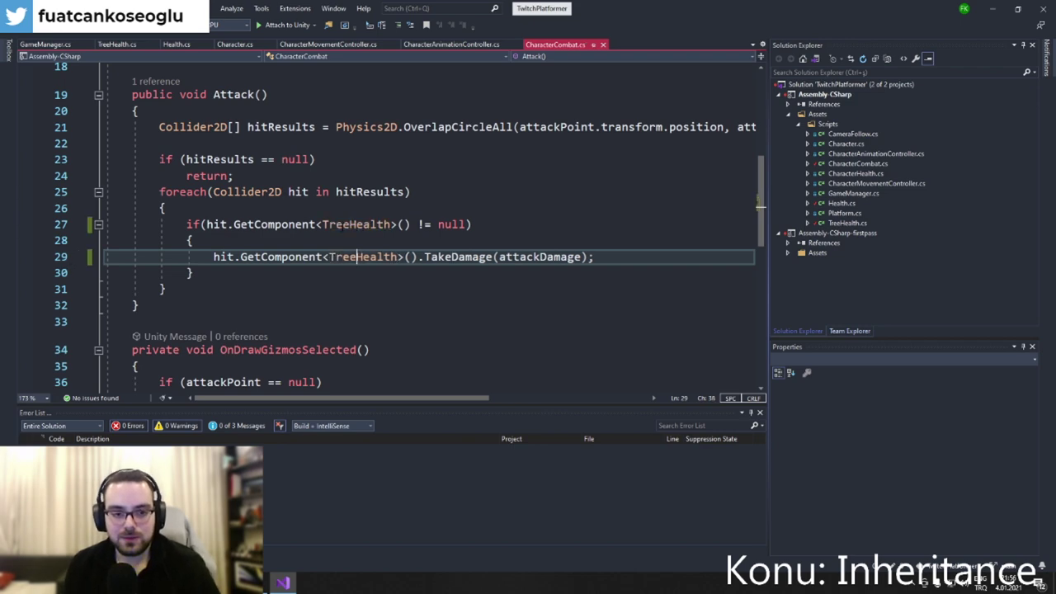
# Back in Unity, make the Game view taller and enter Play mode.
pyautogui.hotkey('alt', 'Tab')
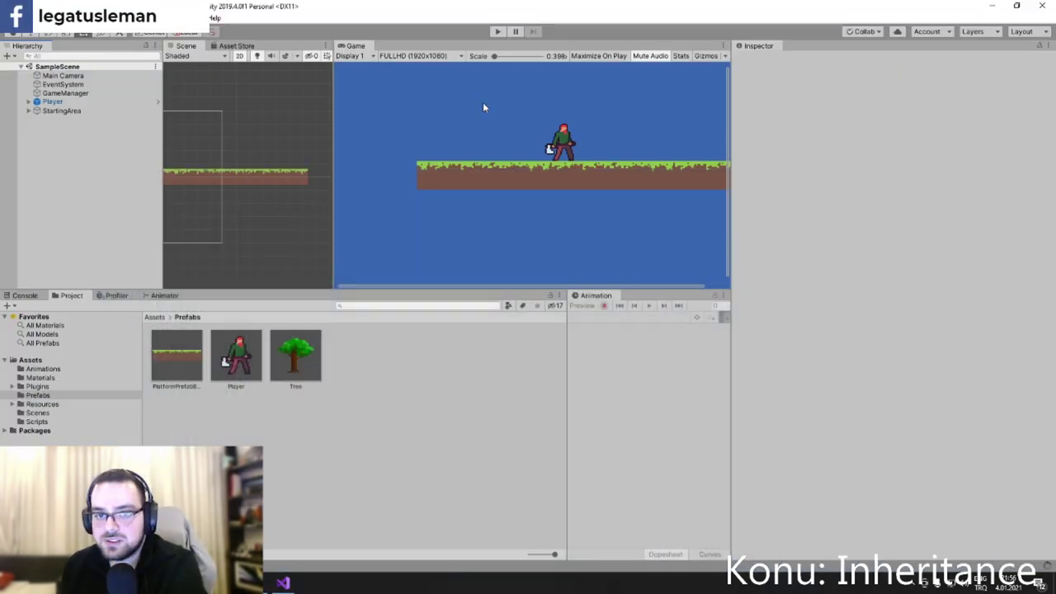
pyautogui.moveTo(520, 289); pyautogui.dragTo(516, 377)
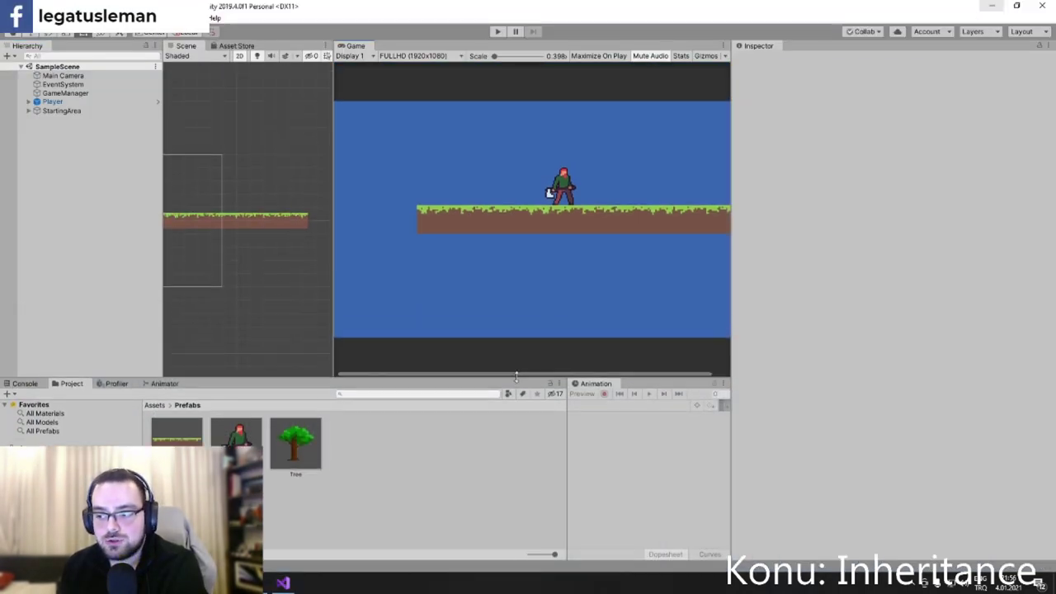
pyautogui.click(498, 35)
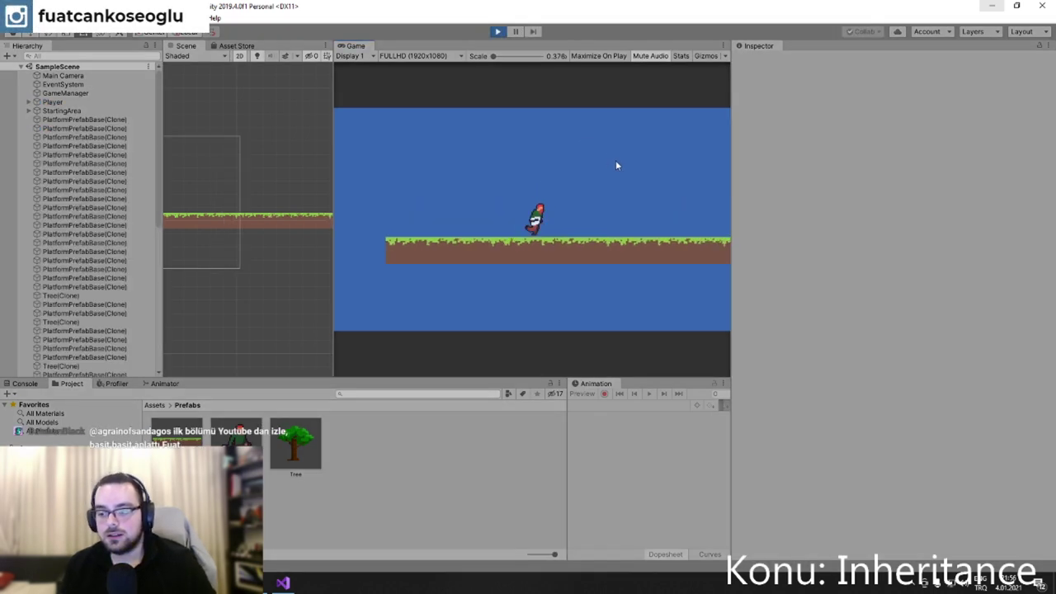
# Jump the player across the grass platforms up beside the tree.
pyautogui.press('space')
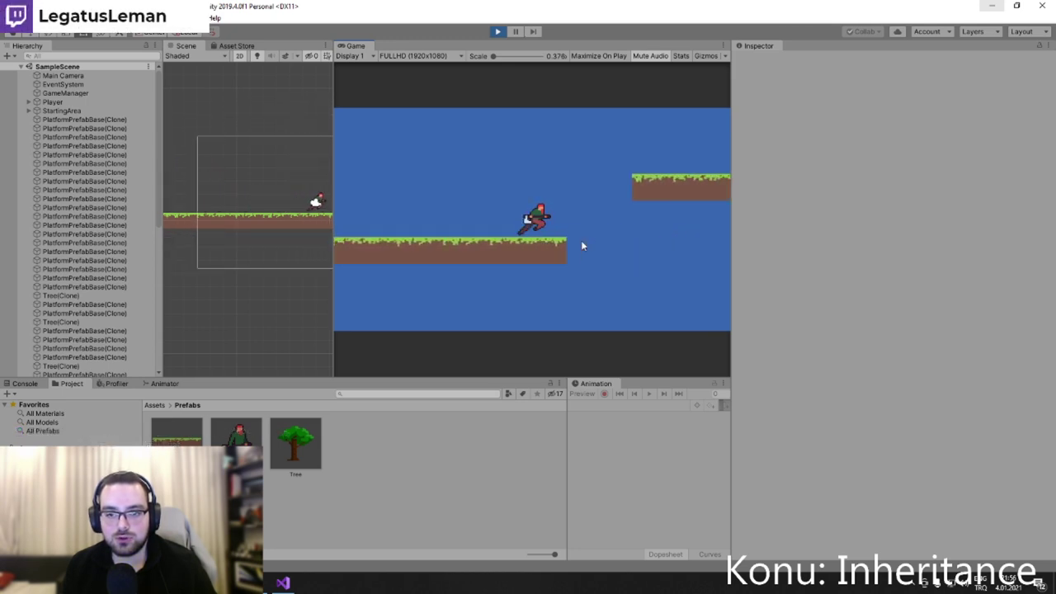
pyautogui.press('space')
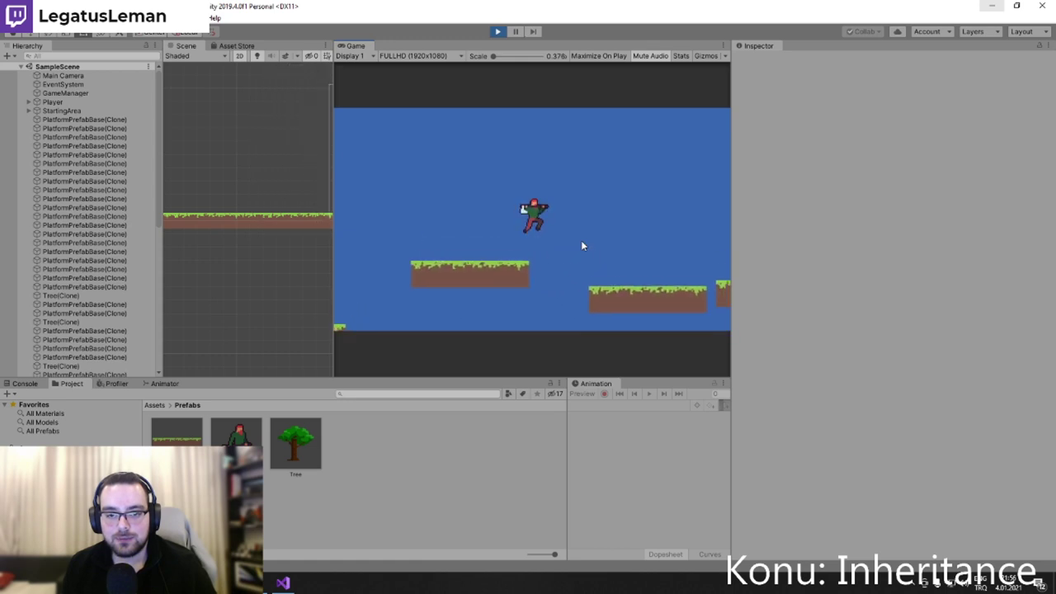
pyautogui.press('space')
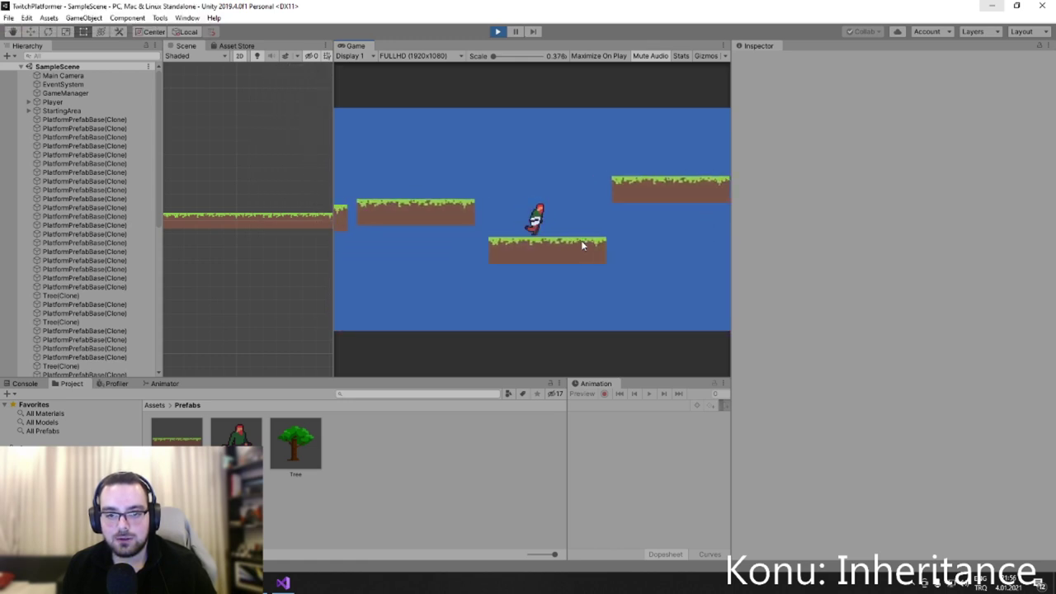
pyautogui.press('space')
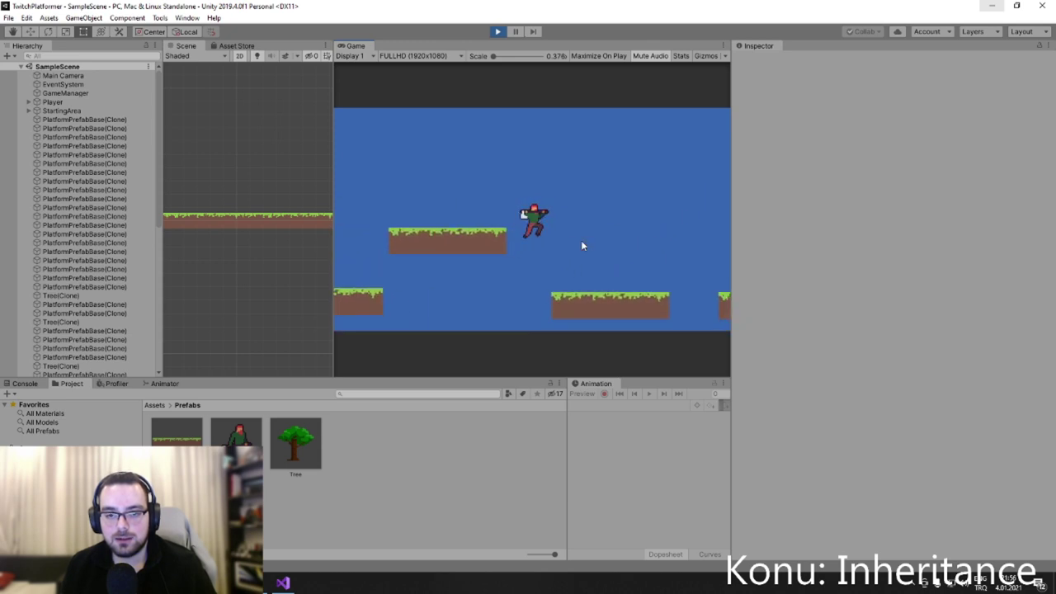
pyautogui.press('space')
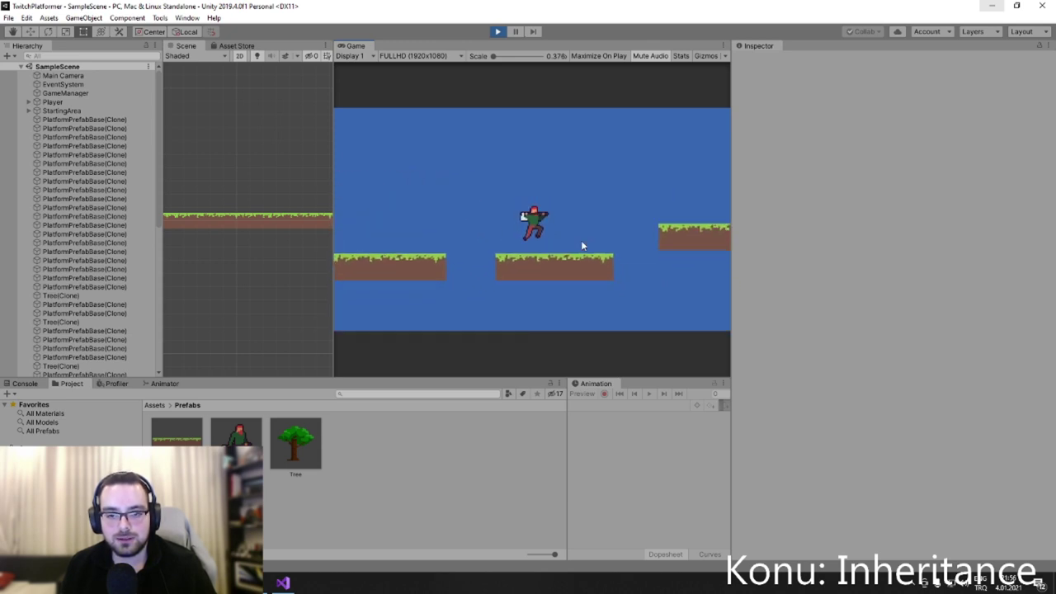
pyautogui.press('space')
pyautogui.press('space')
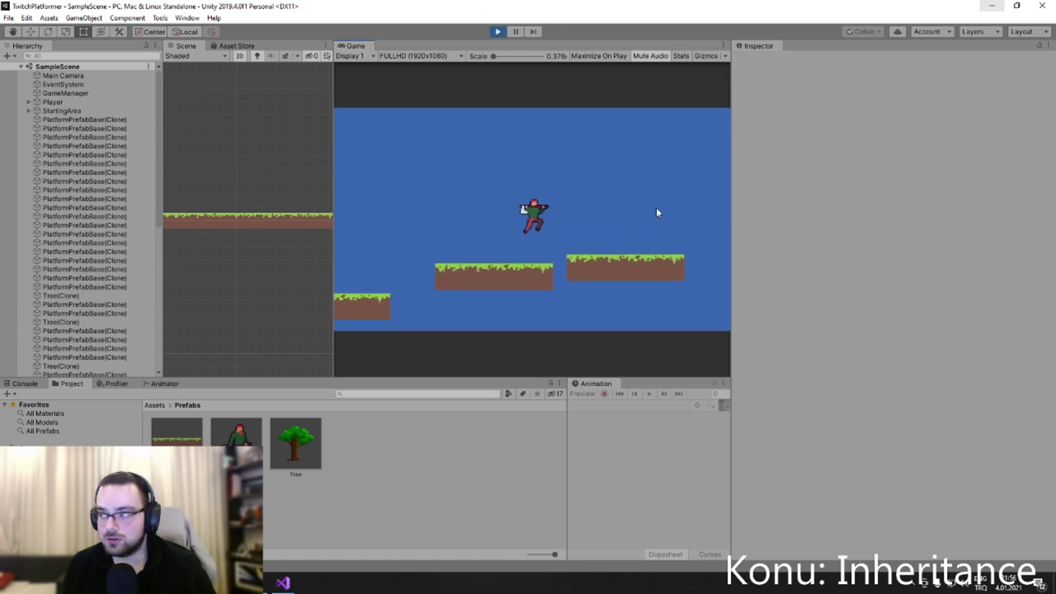
pyautogui.press('space')
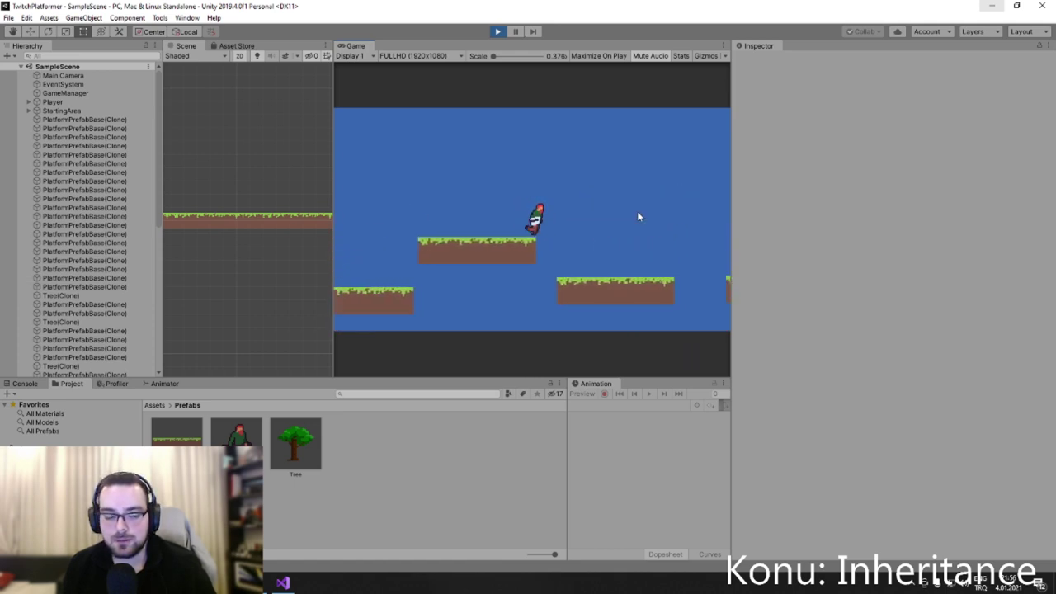
pyautogui.press('space')
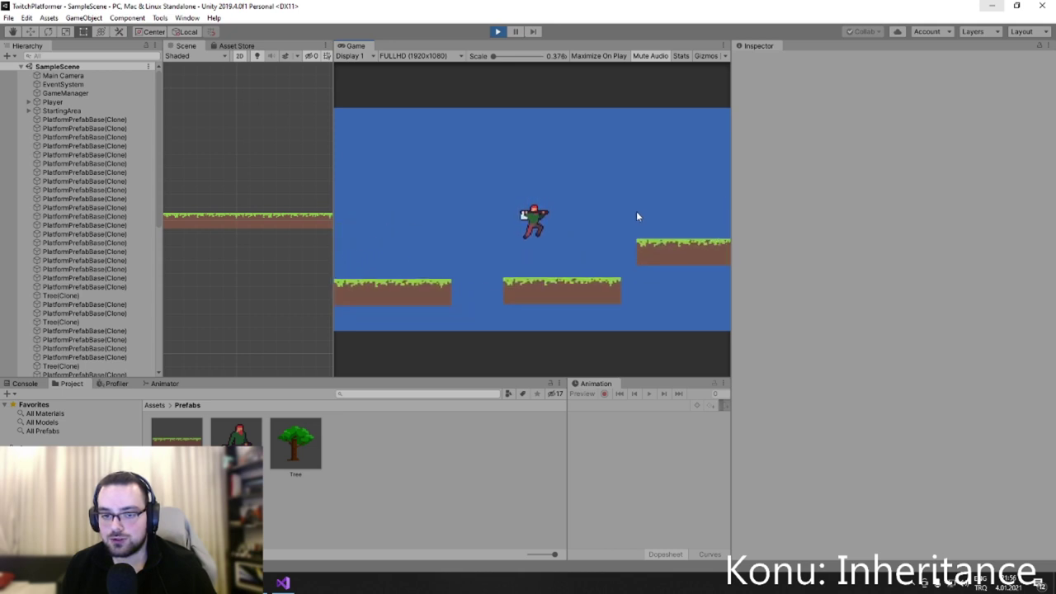
pyautogui.press('space')
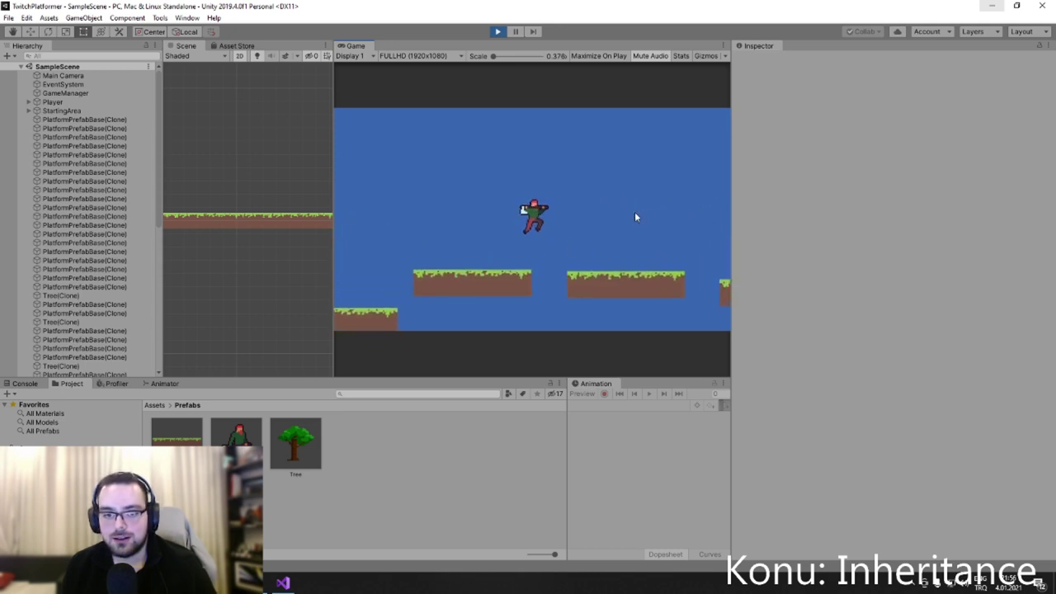
pyautogui.press('space')
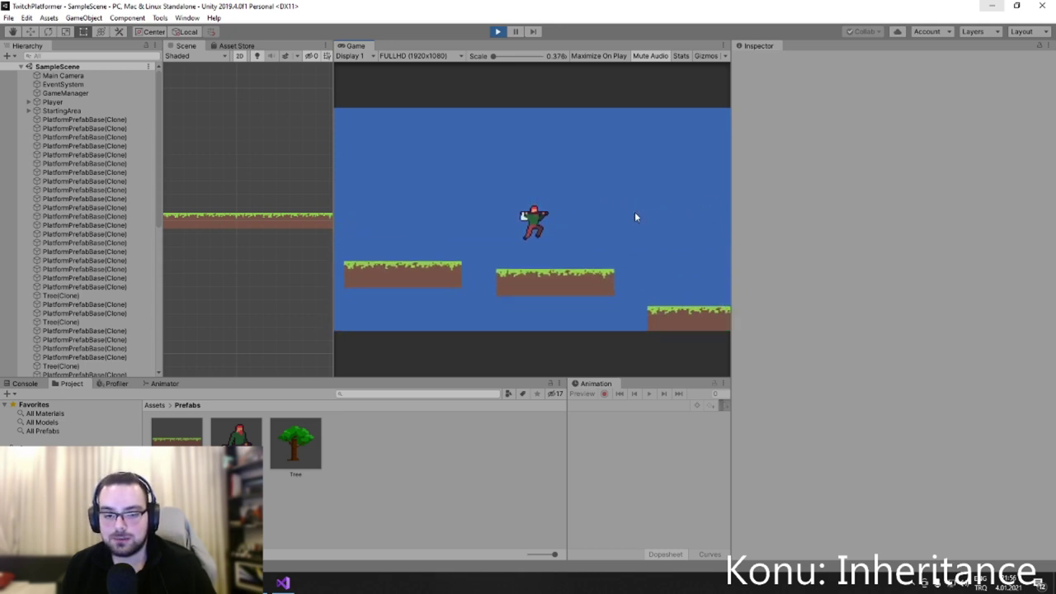
pyautogui.press('space')
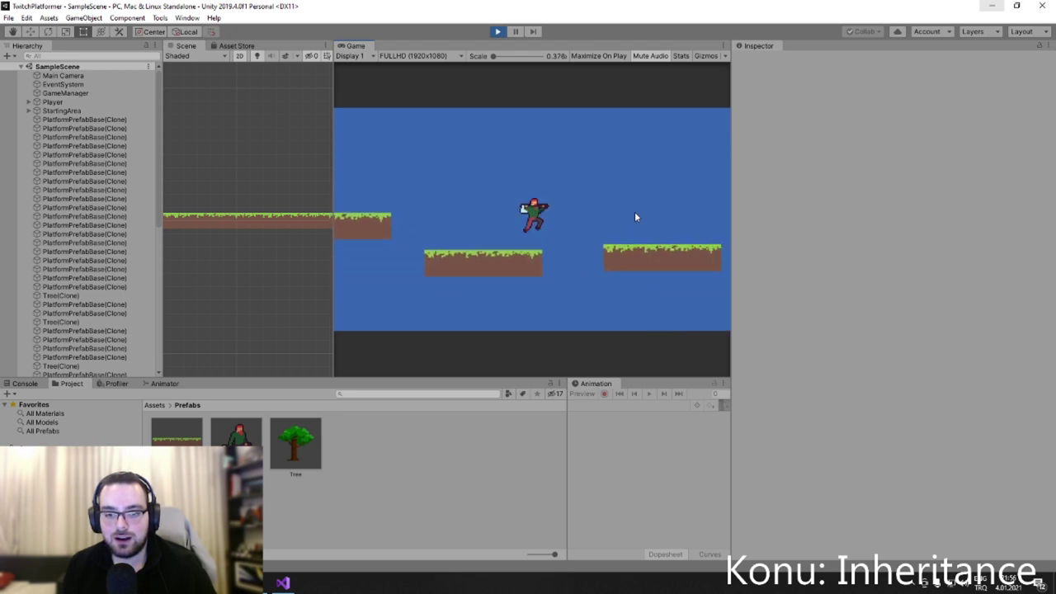
pyautogui.press('space')
pyautogui.press('space')
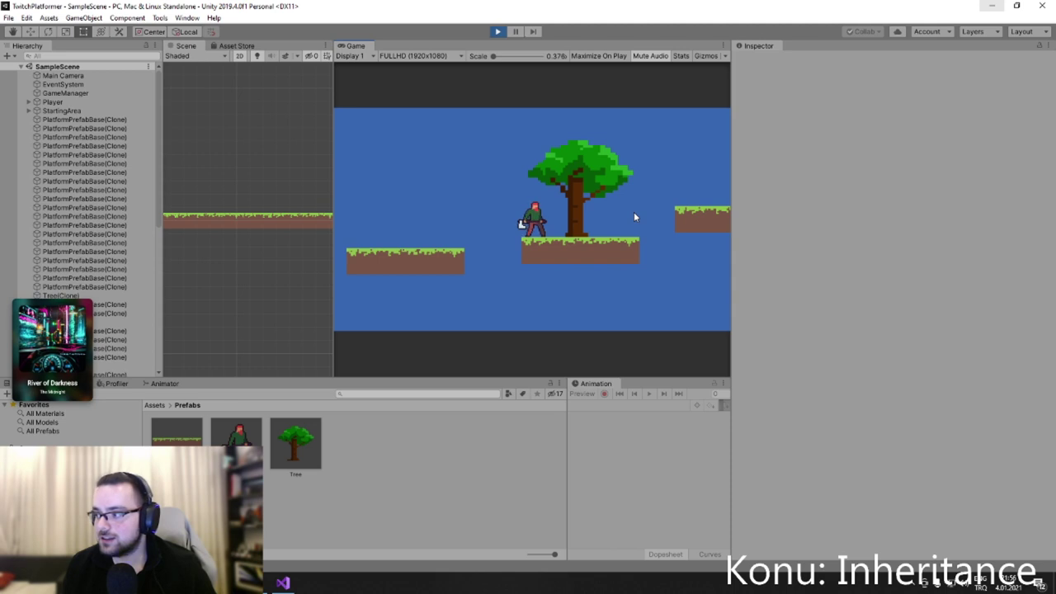
pyautogui.press('space')
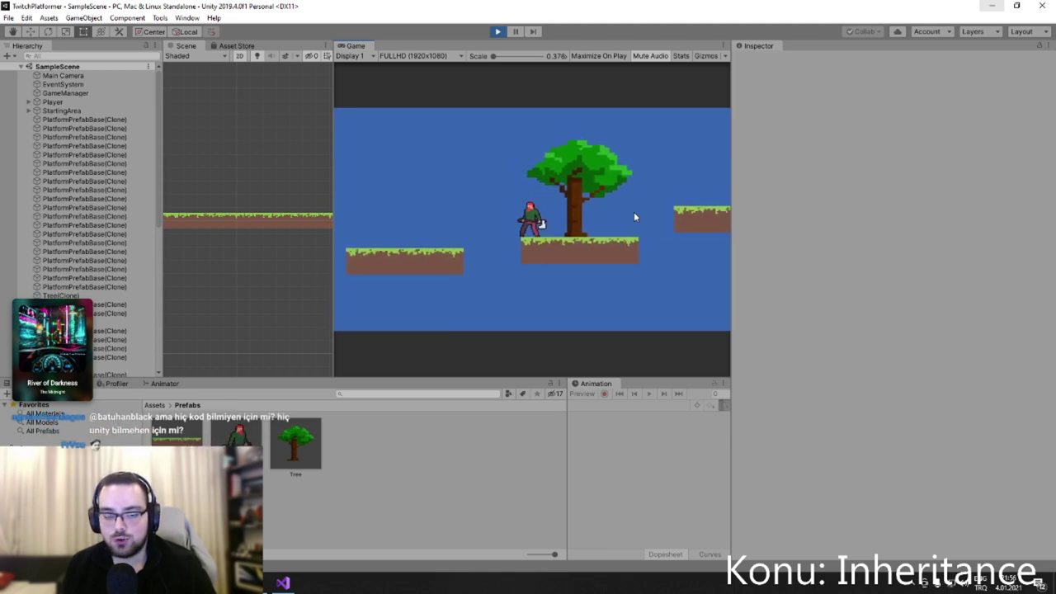
# Face left and attack to chop the tree, then run right toward the next tree.
pyautogui.press('Left')
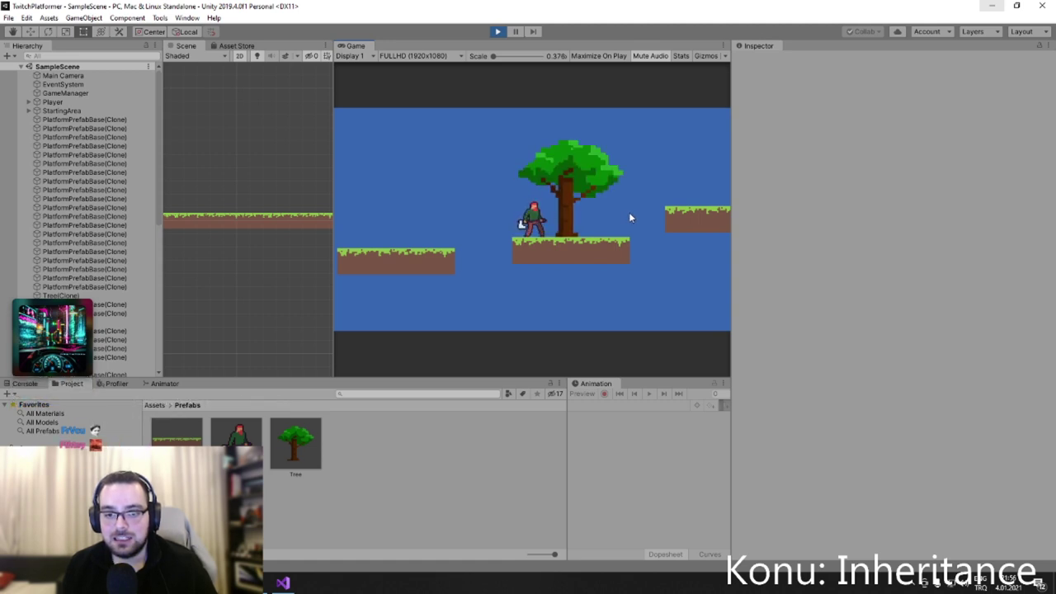
pyautogui.click(628, 212)
pyautogui.press('Right')
pyautogui.press('space')
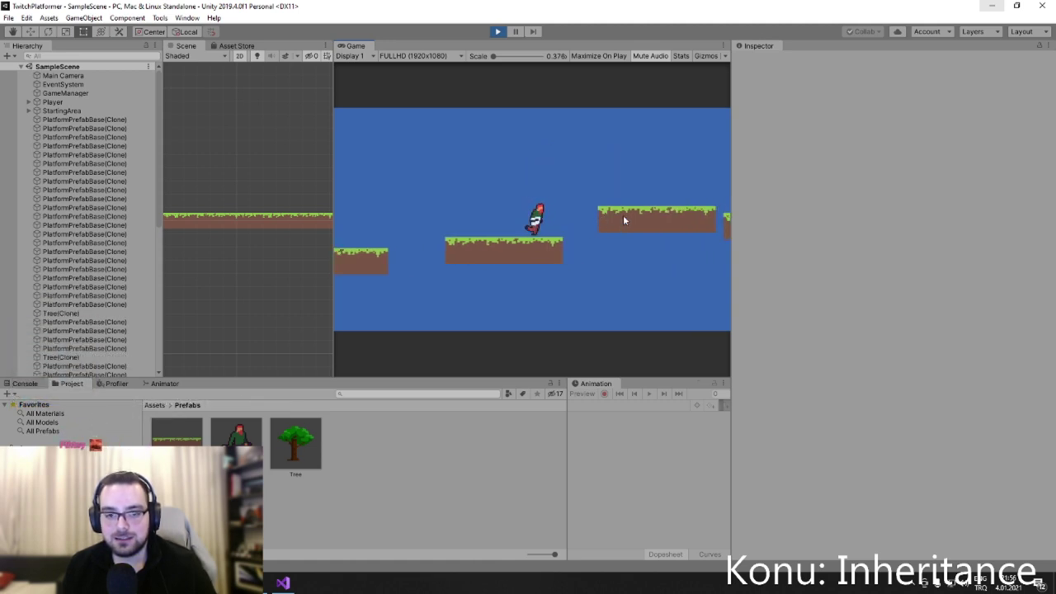
pyautogui.press('Right')
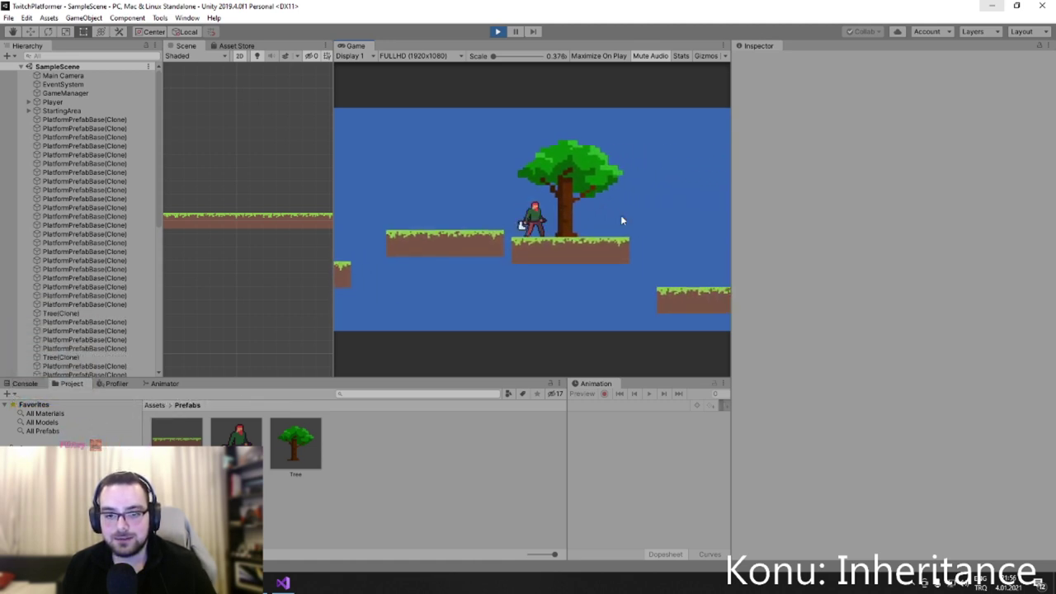
# Dock the Console beside the Animation tab and stop Play mode with Ctrl+P.
pyautogui.click(18, 385)
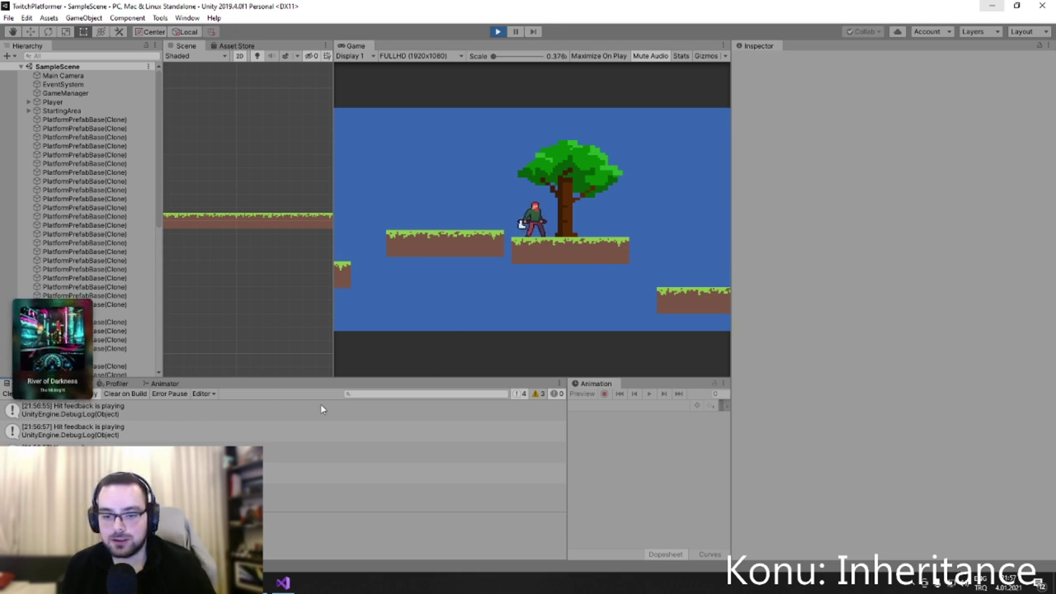
pyautogui.moveTo(446, 382); pyautogui.dragTo(659, 393)
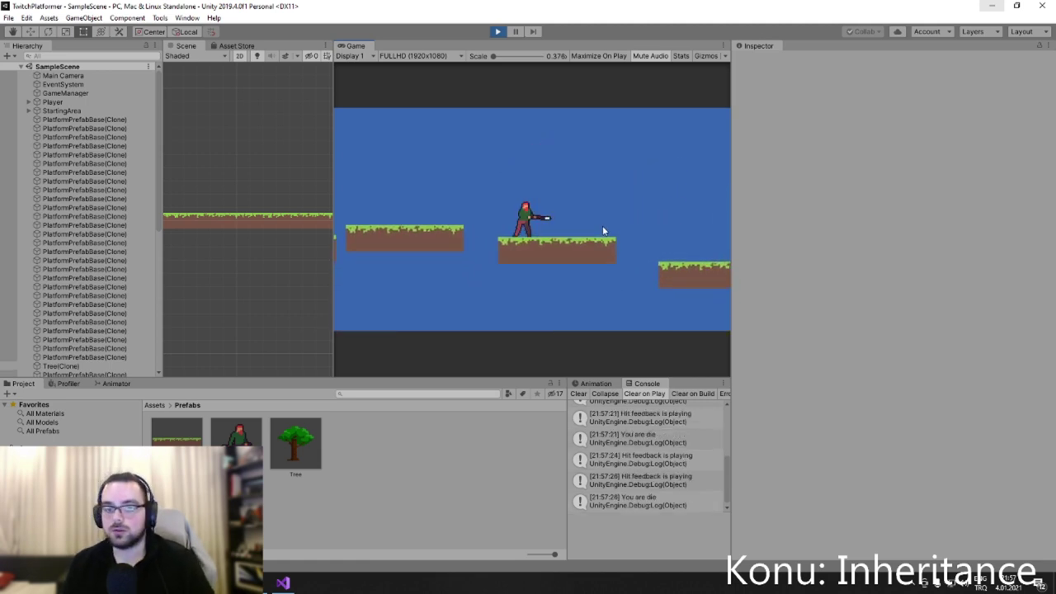
pyautogui.hotkey('ctrl', 'p')
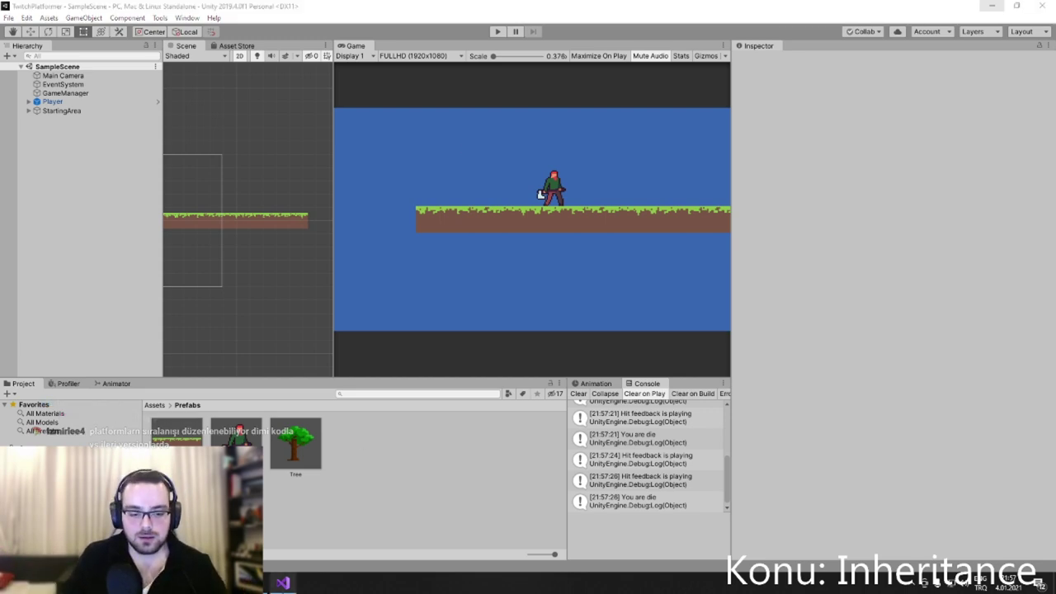
pyautogui.click(282, 583)
pyautogui.click(469, 283)
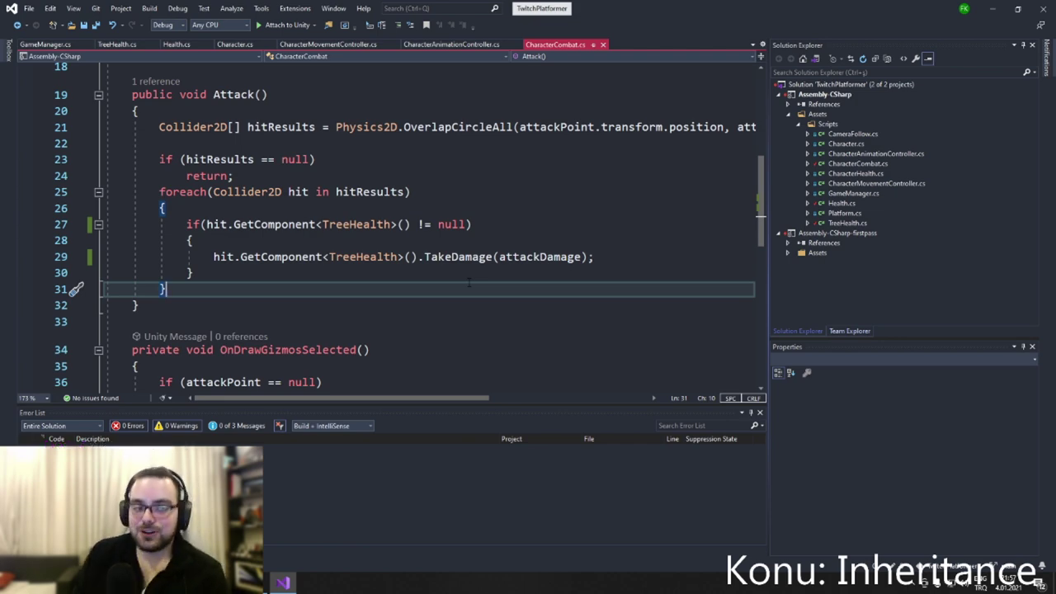
pyautogui.click(991, 8)
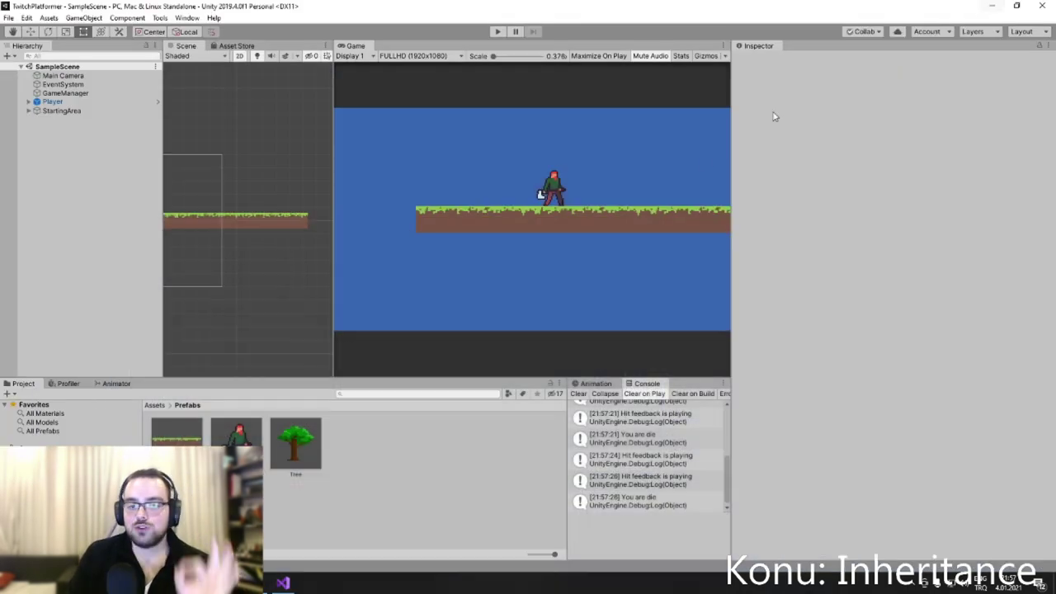
# Clear the Console and duplicate the Tree prefab with Ctrl+D to create Tree 1.
pyautogui.click(580, 394)
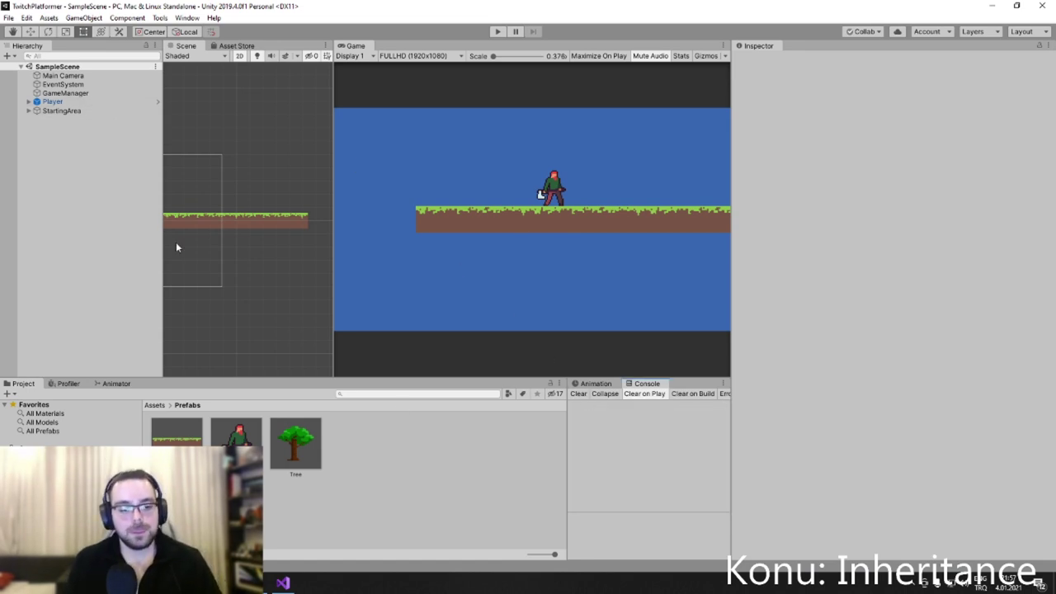
pyautogui.click(283, 460)
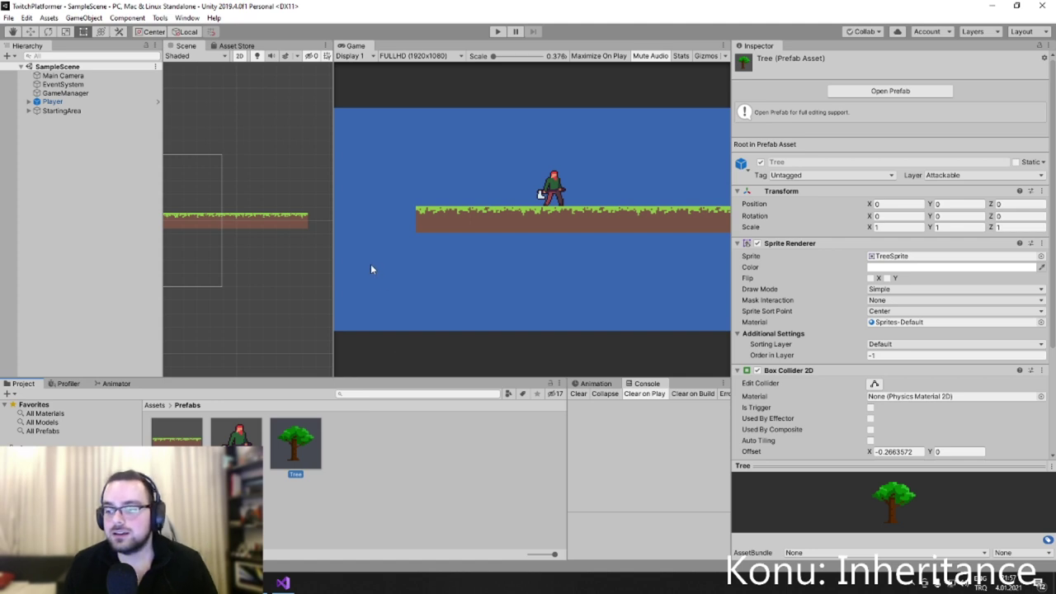
pyautogui.hotkey('ctrl', 'd')
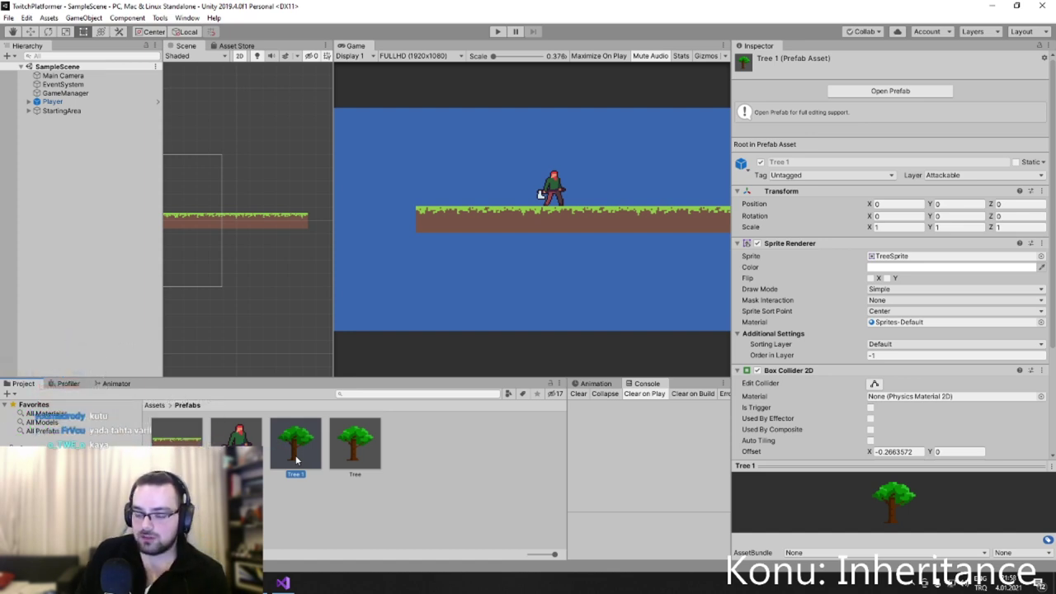
pyautogui.hotkey('alt', 'Tab')
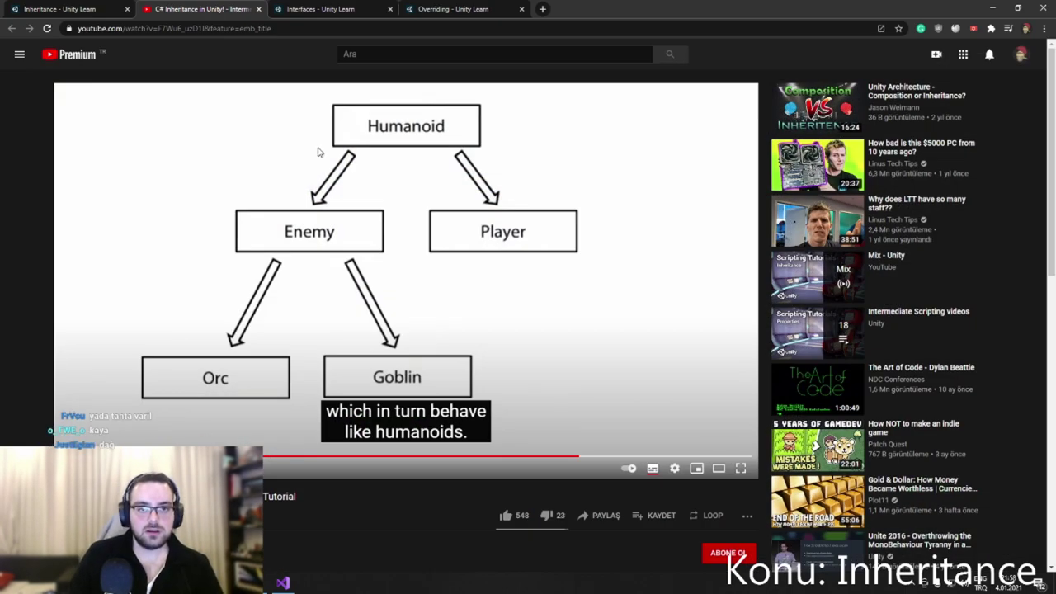
# Search Google for 'wooden barrel pixel' in a new tab and show image results.
pyautogui.hotkey('ctrl', 't')
pyautogui.write('wooden ')
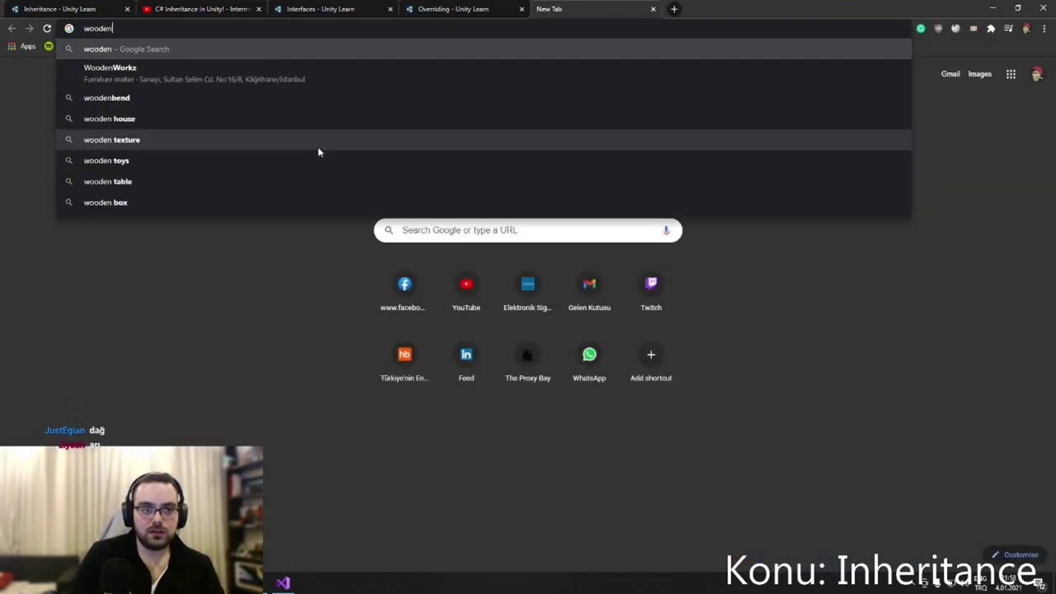
pyautogui.write('varil')
pyautogui.press('Return')
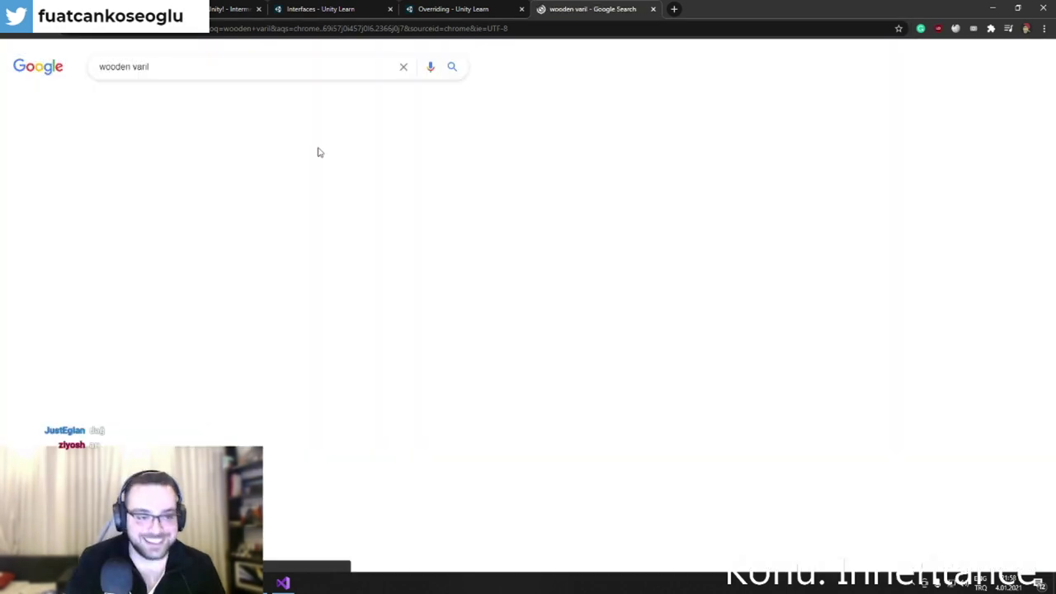
pyautogui.click(191, 161)
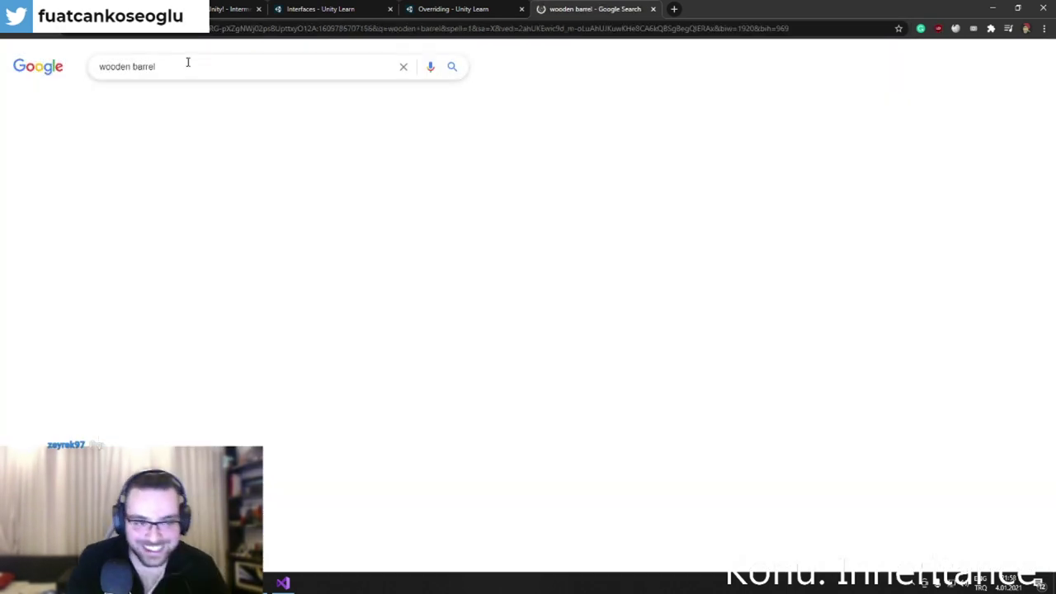
pyautogui.click(188, 65)
pyautogui.write('pixel')
pyautogui.press('Return')
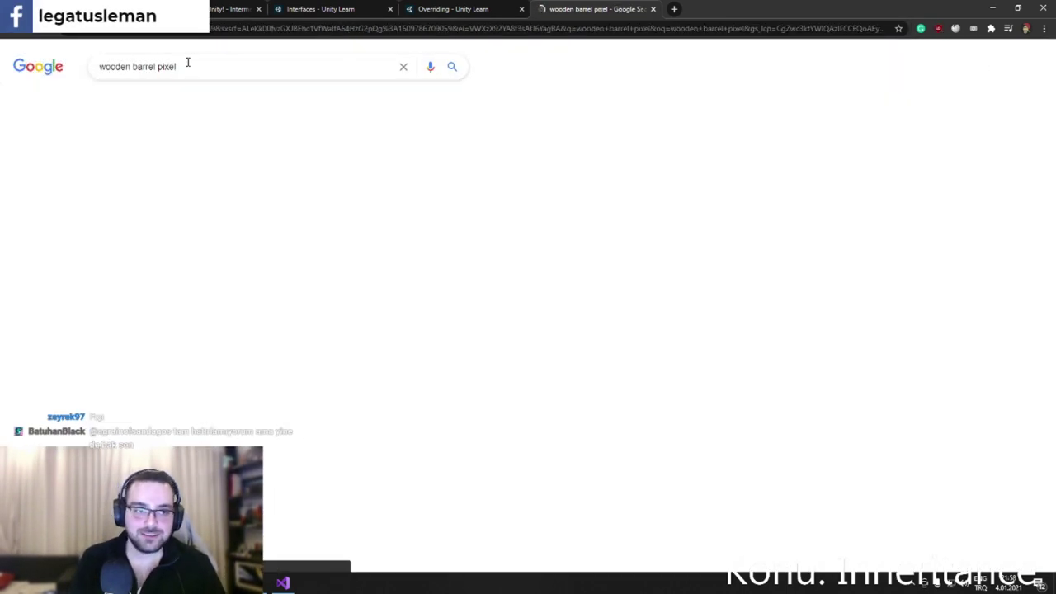
pyautogui.click(153, 103)
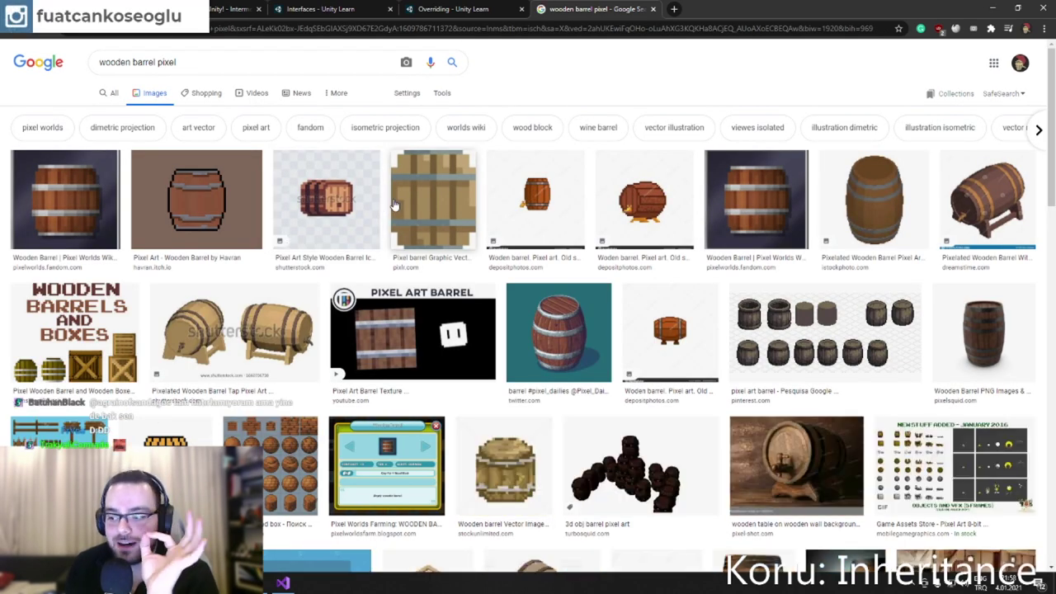
# Preview the small brown pixel barrel, then search 'wooden barrel pixel free'.
pyautogui.click(394, 204)
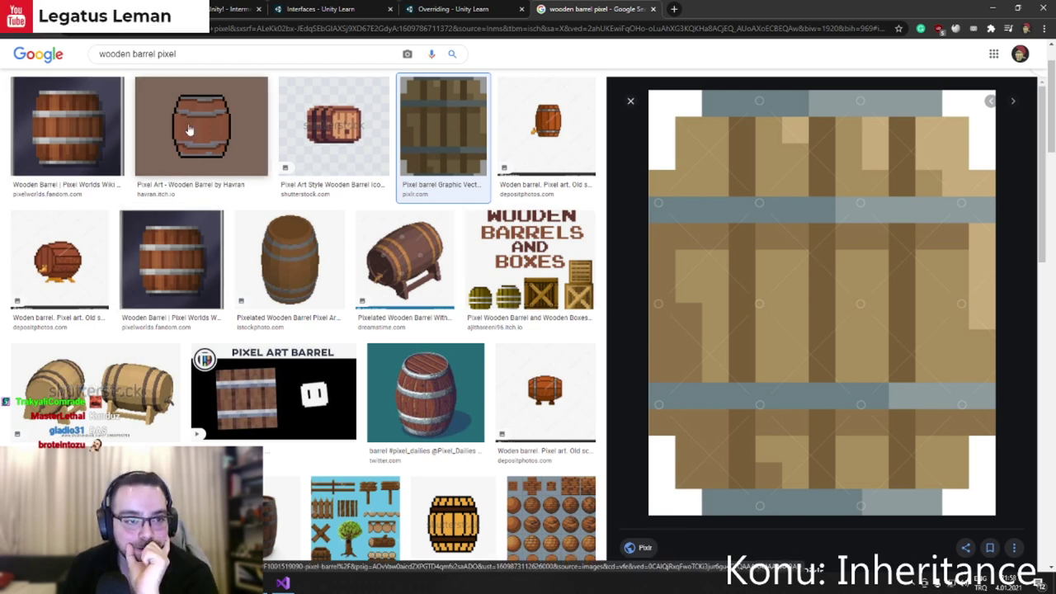
pyautogui.hotkey('alt', 'Tab')
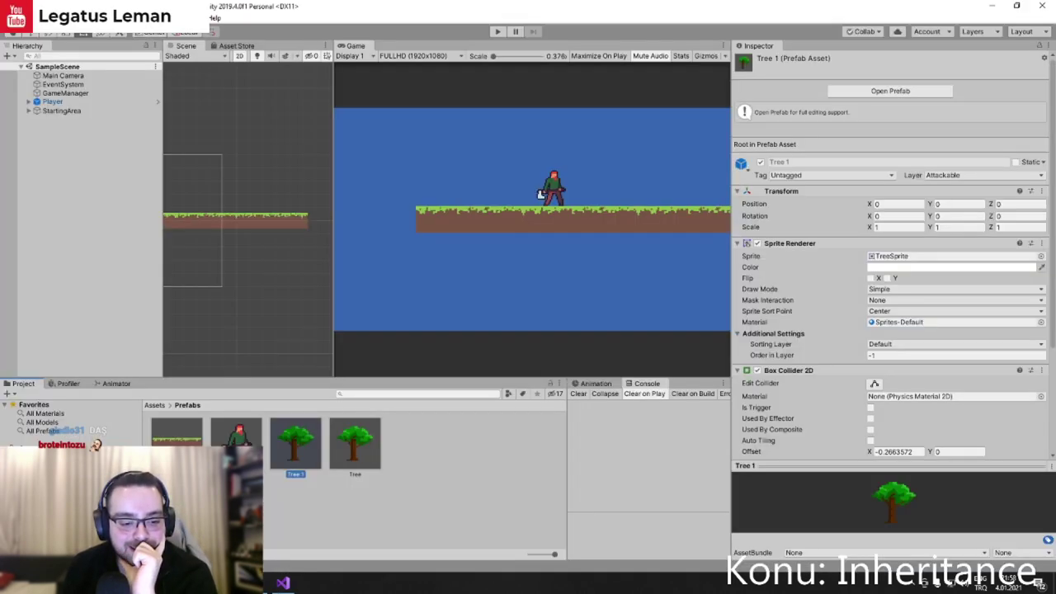
pyautogui.scroll(3, 528, 256)
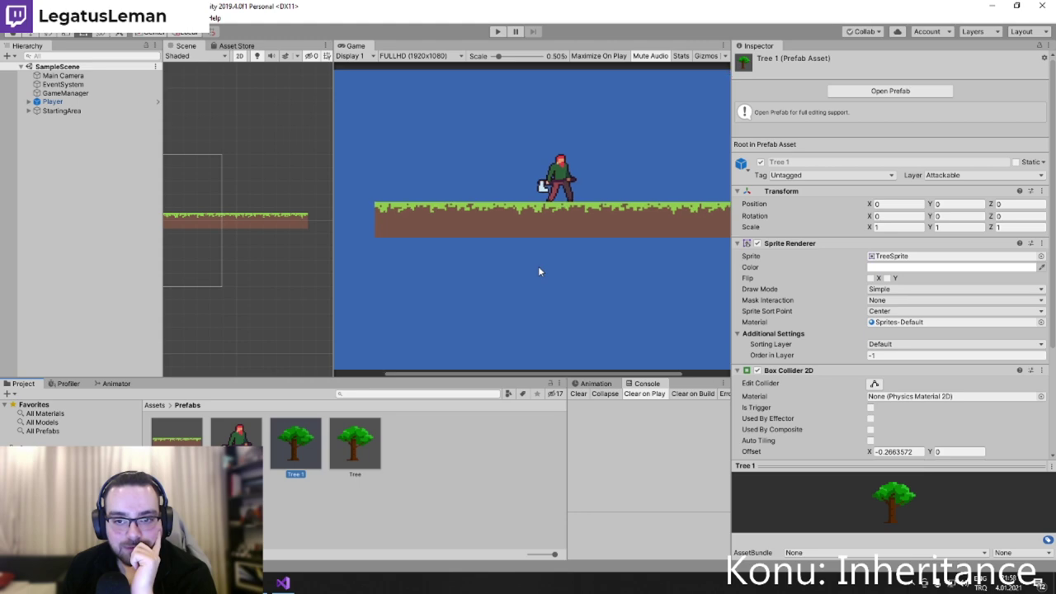
pyautogui.hotkey('alt', 'Tab')
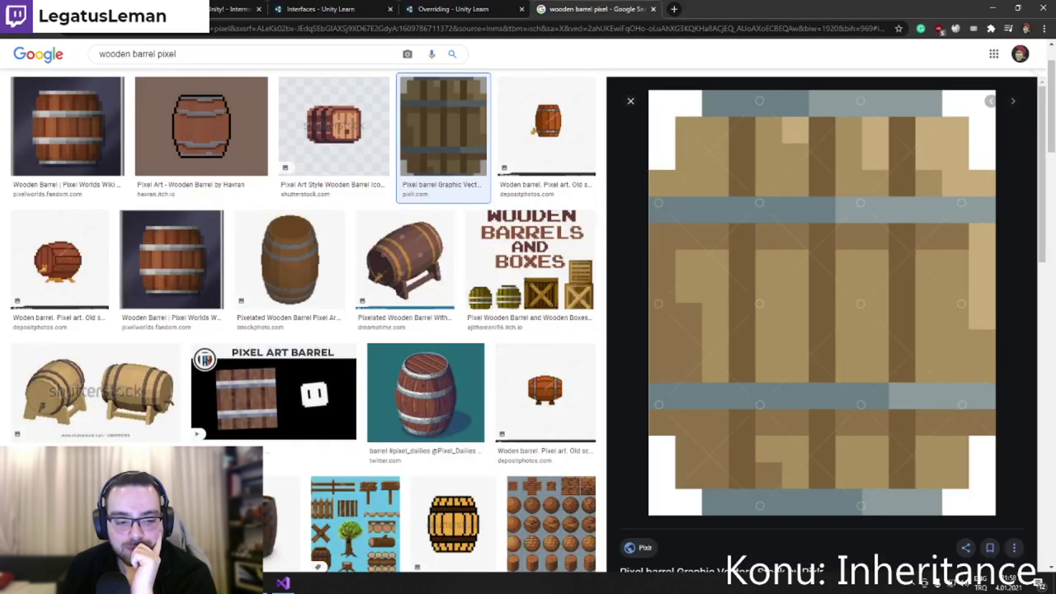
pyautogui.click(536, 149)
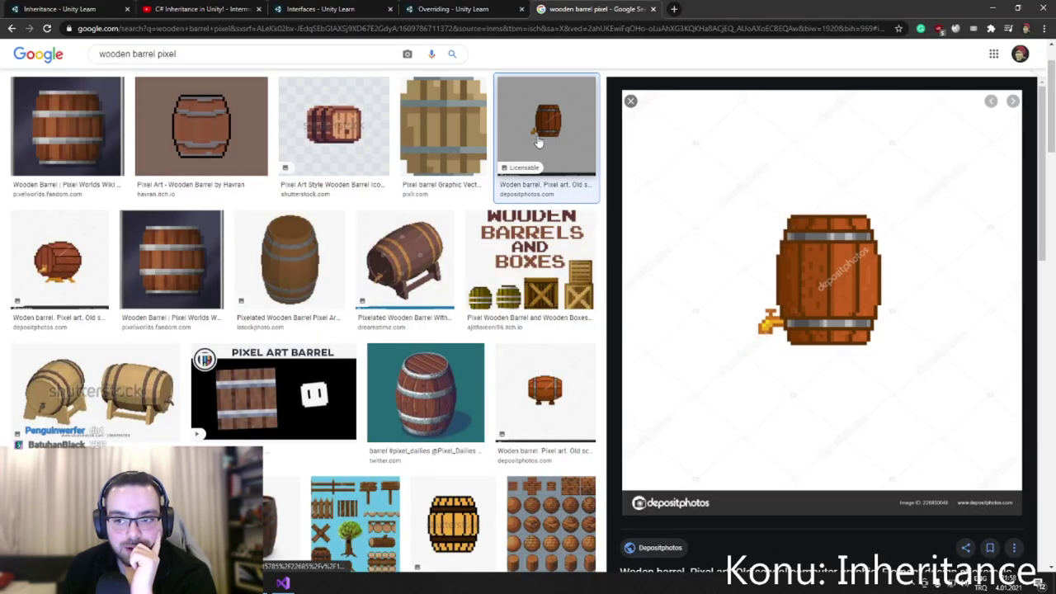
pyautogui.scroll(2, 726, 241)
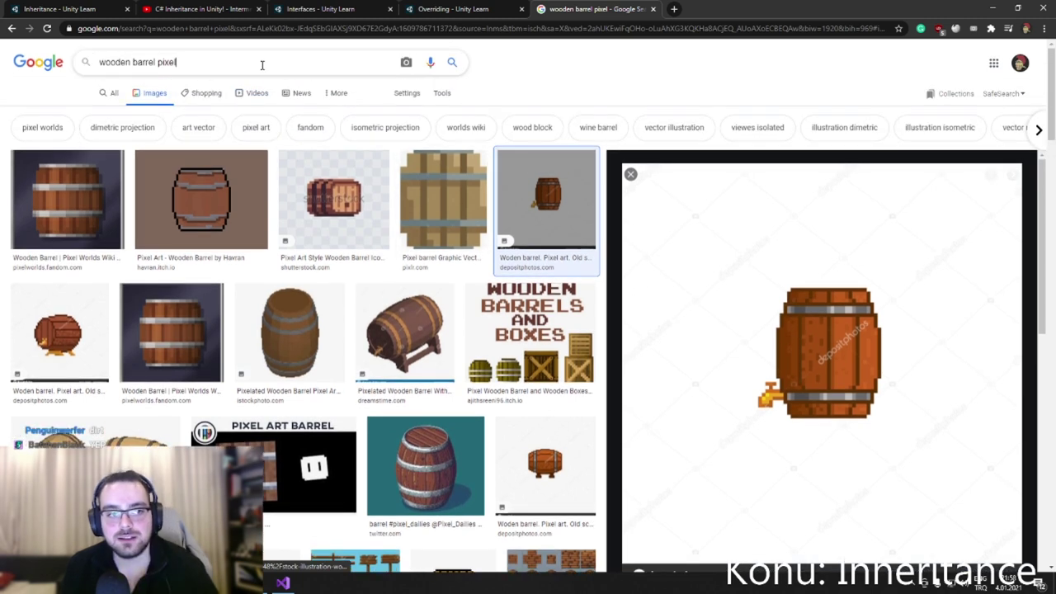
pyautogui.write('free')
pyautogui.press('Return')
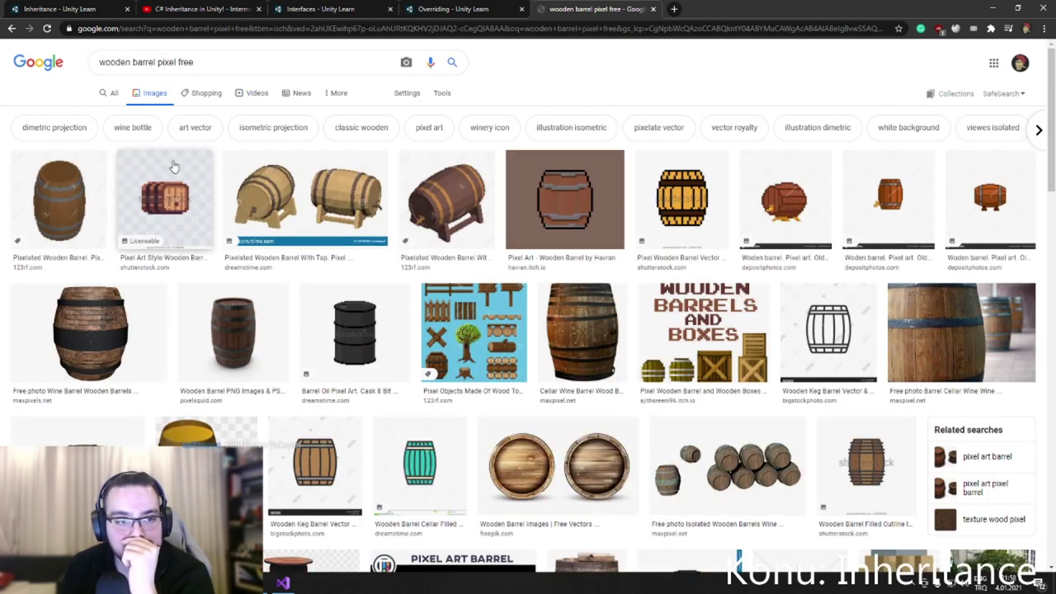
# Preview the pixel-art wooden barrel, filled outline barrel and pixel barrel vector results.
pyautogui.click(165, 198)
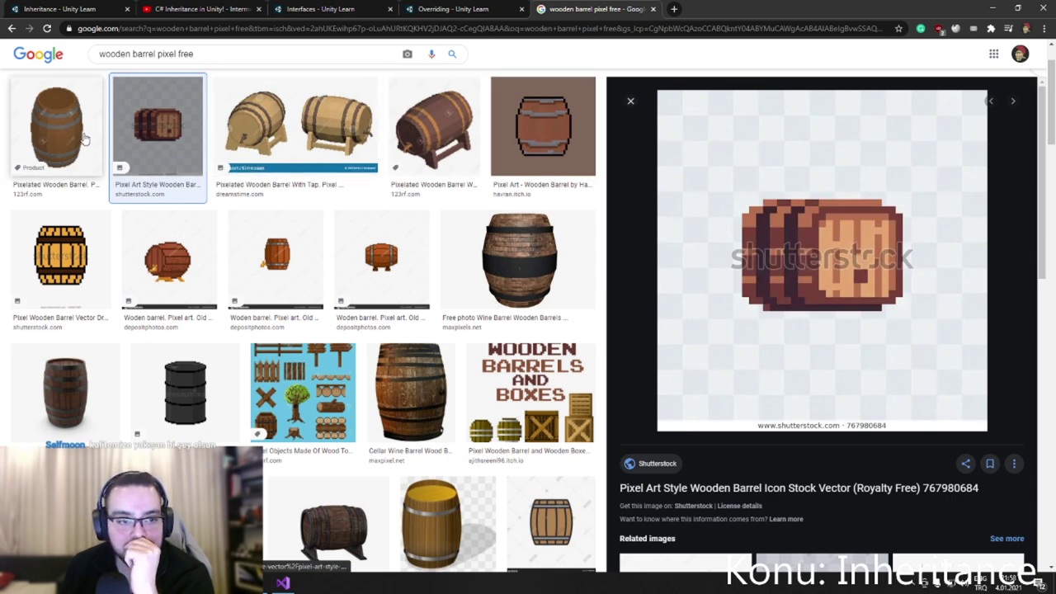
pyautogui.scroll(-2, 208, 327)
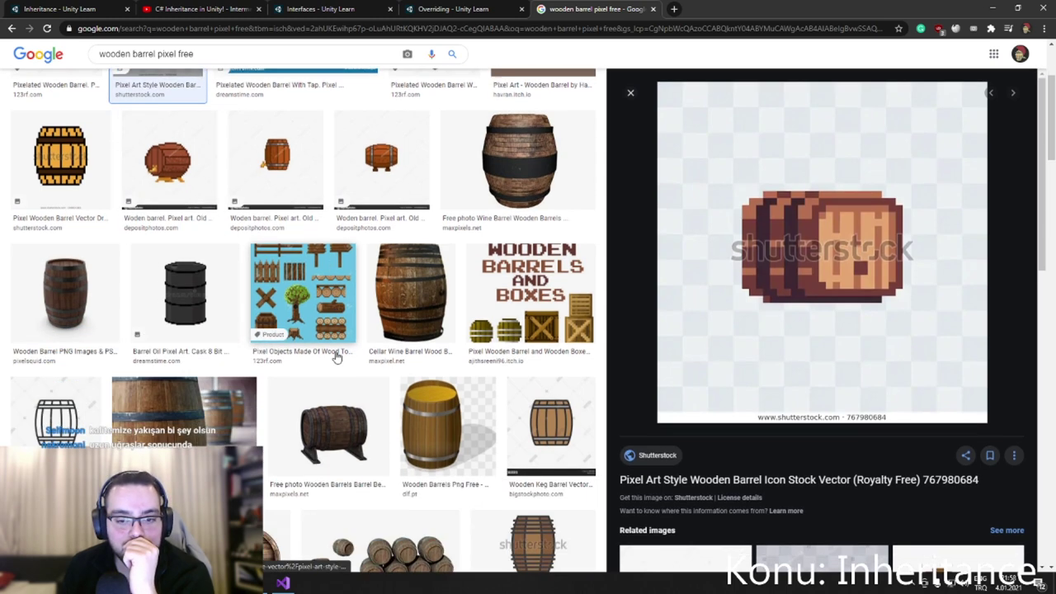
pyautogui.scroll(-2, 213, 347)
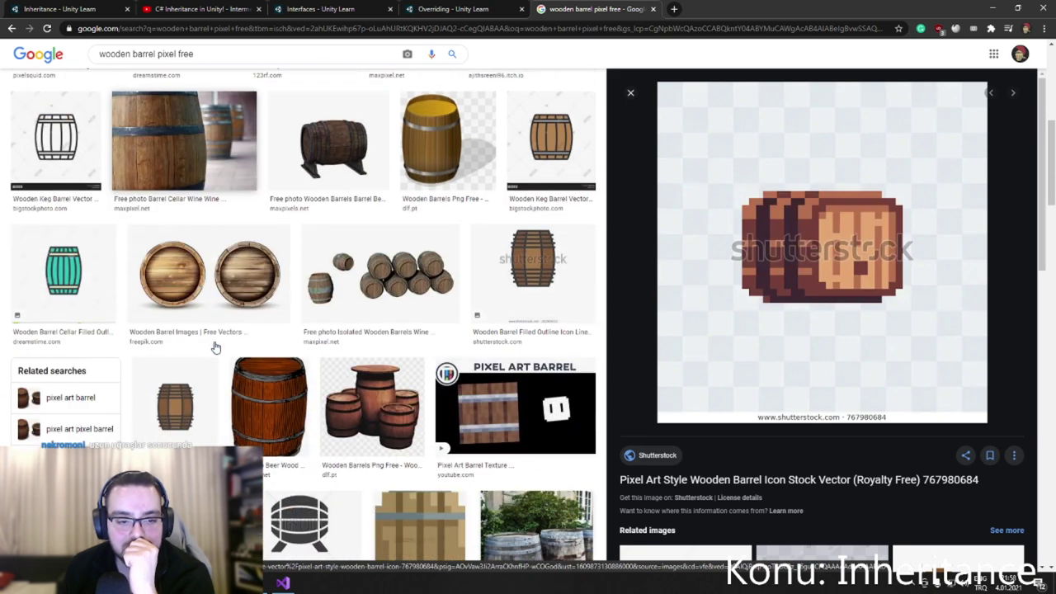
pyautogui.scroll(-1, 212, 347)
pyautogui.click(200, 315)
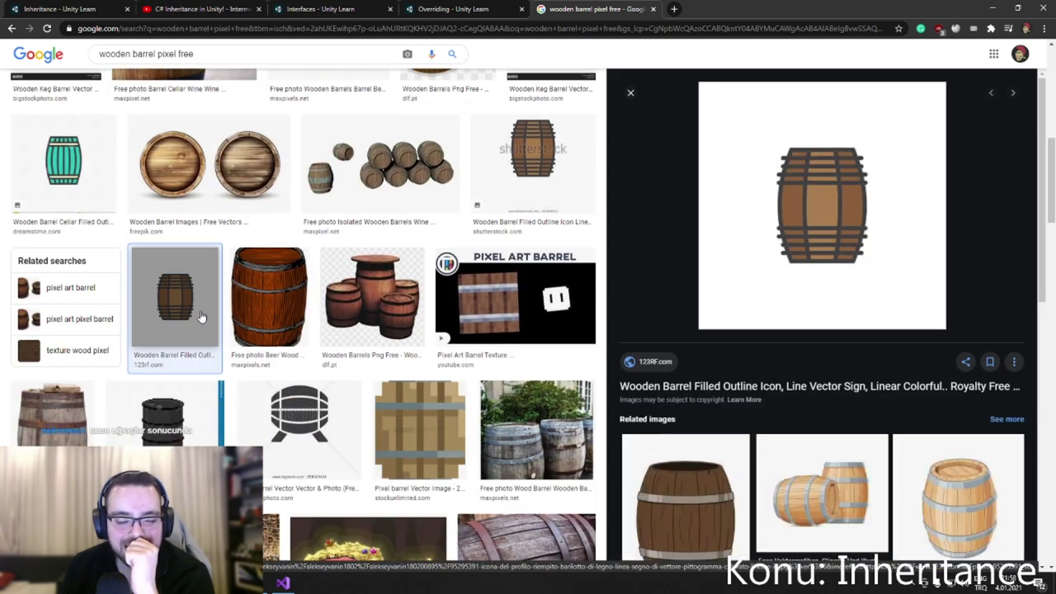
pyautogui.click(429, 452)
pyautogui.scroll(-3, 742, 318)
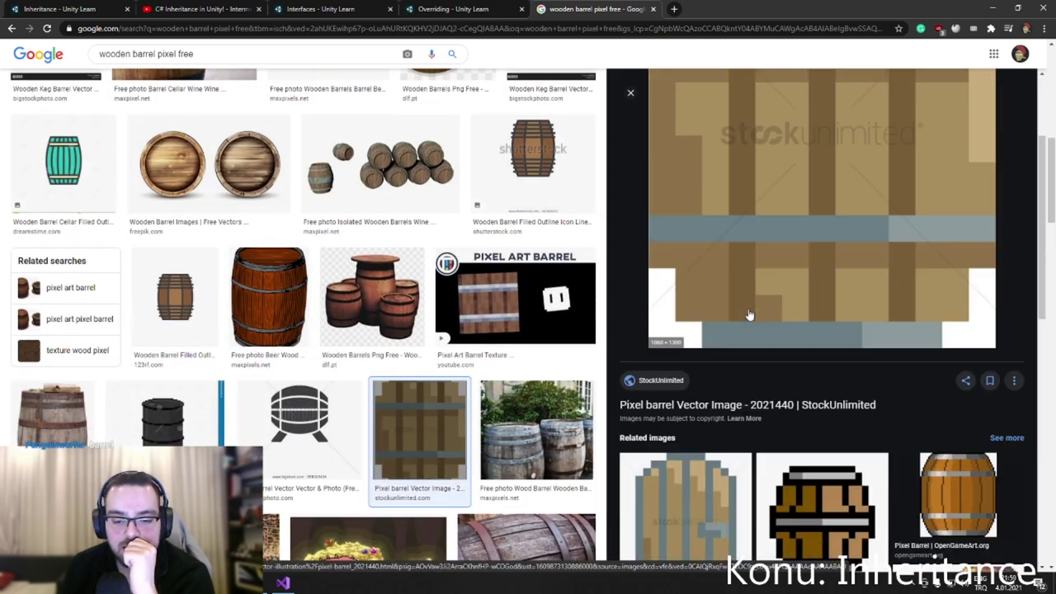
pyautogui.scroll(-3, 453, 338)
pyautogui.scroll(-3, 453, 338)
pyautogui.scroll(3, 453, 338)
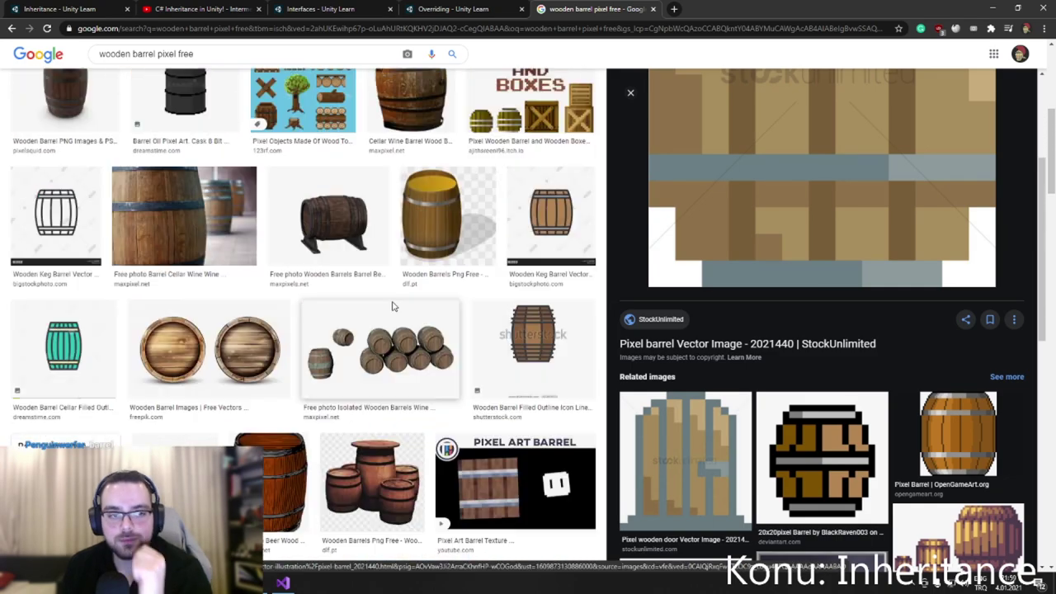
pyautogui.scroll(3, 330, 247)
# Delete 'wooden' from the query and rerun it as 'barrel pixel free'.
pyautogui.moveTo(133, 53); pyautogui.dragTo(96, 54)
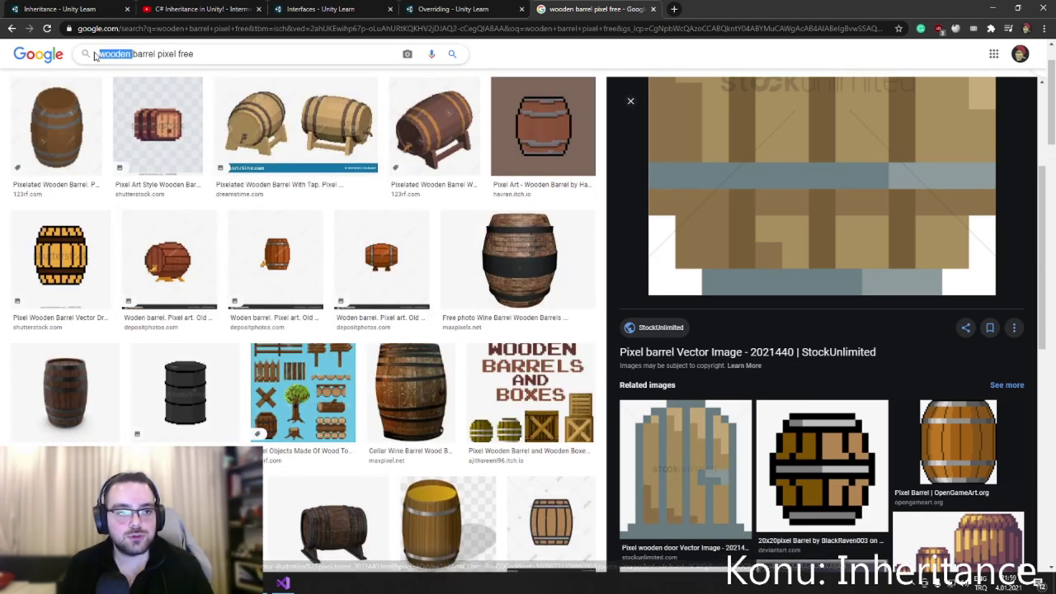
pyautogui.press('BackSpace')
pyautogui.press('Return')
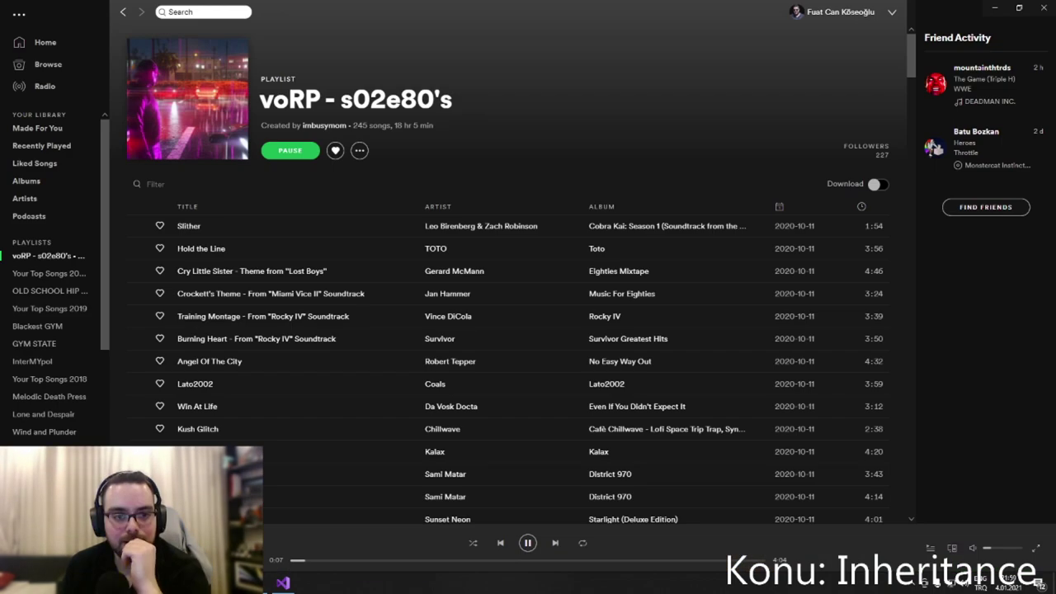
pyautogui.hotkey('alt', 'Tab')
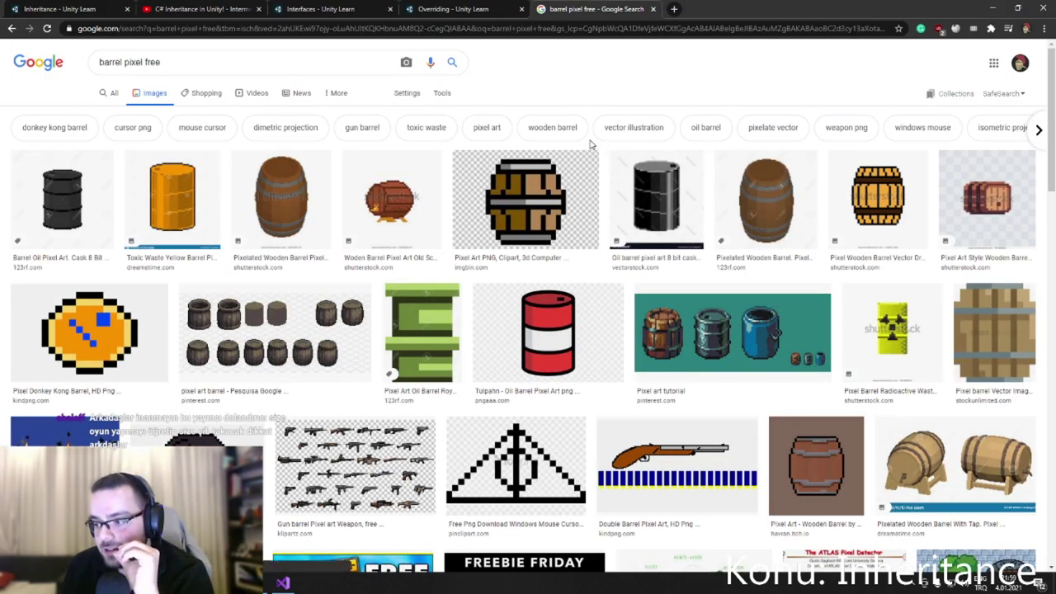
# Preview the black-outlined, yellow, Donkey Kong and sideways pixel barrel images.
pyautogui.click(560, 198)
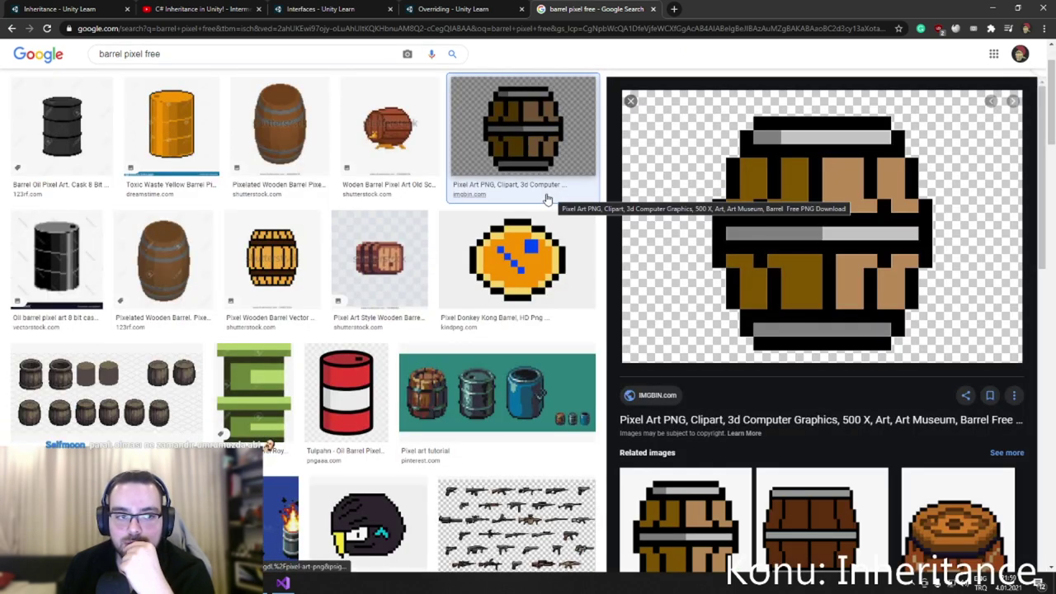
pyautogui.click(273, 256)
pyautogui.click(516, 260)
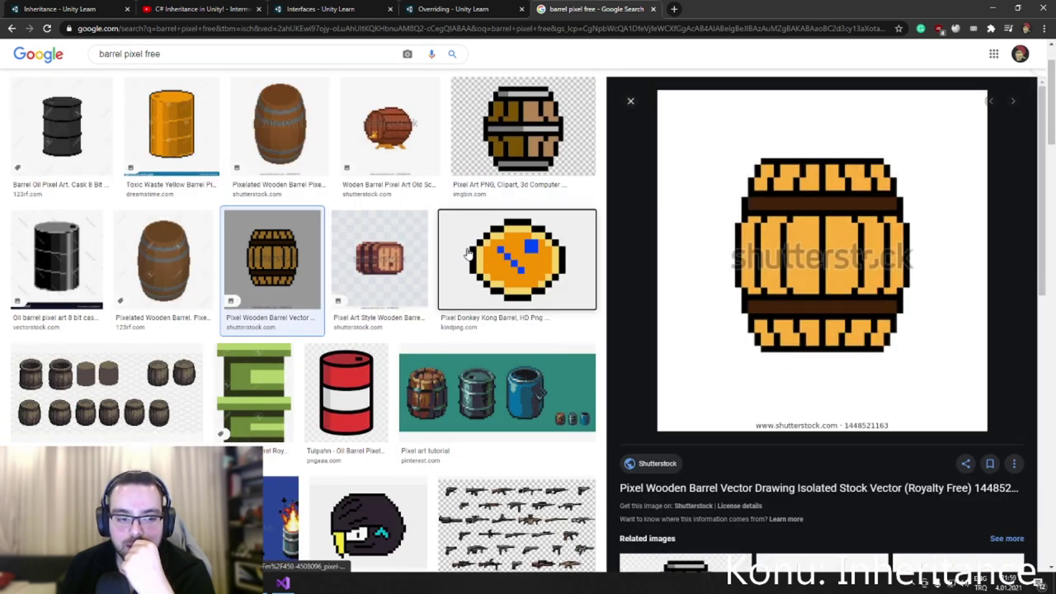
pyautogui.click(356, 266)
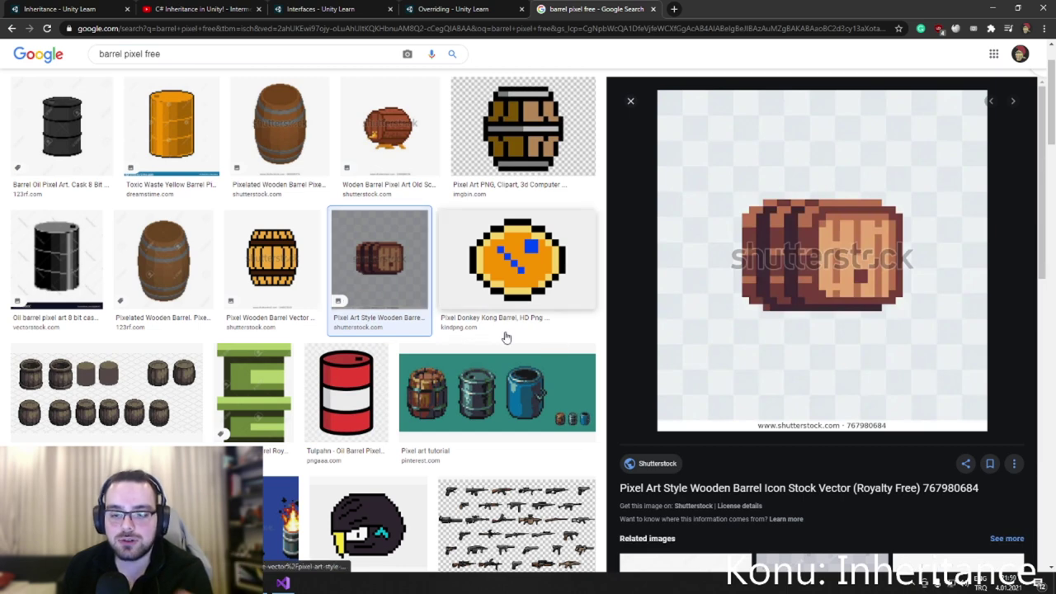
pyautogui.scroll(-2, 498, 332)
pyautogui.scroll(-3, 458, 312)
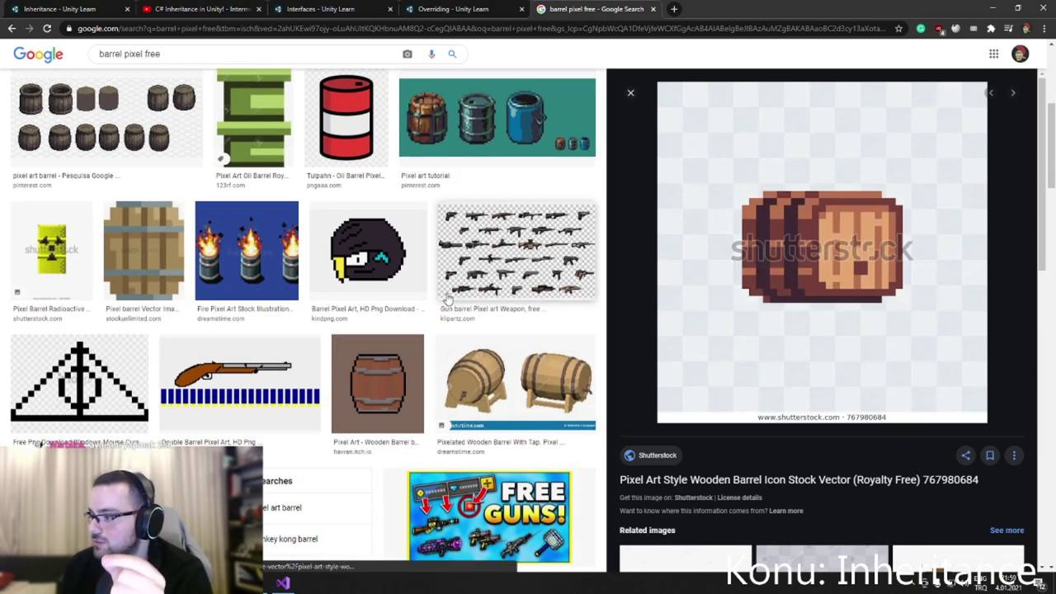
# Scroll further and preview the gun sprites and FREE GUNS images.
pyautogui.click(515, 252)
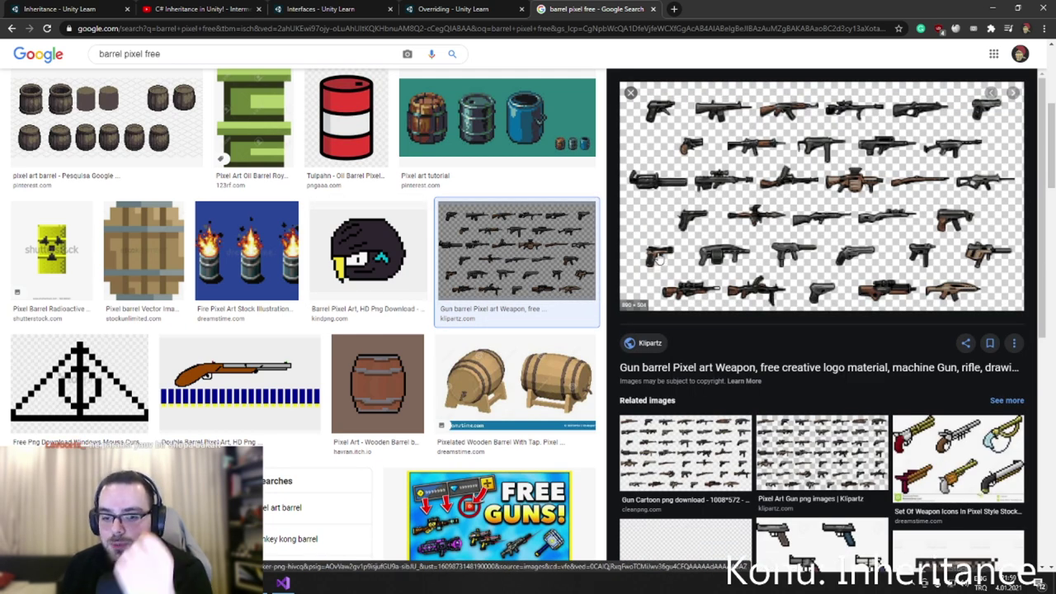
pyautogui.scroll(-3, 490, 281)
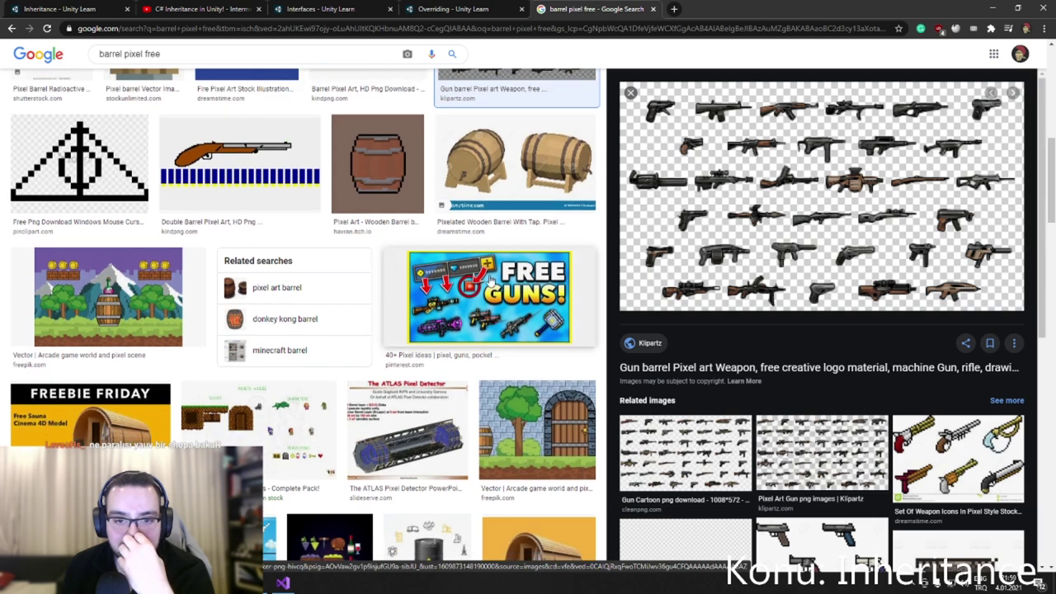
pyautogui.click(491, 281)
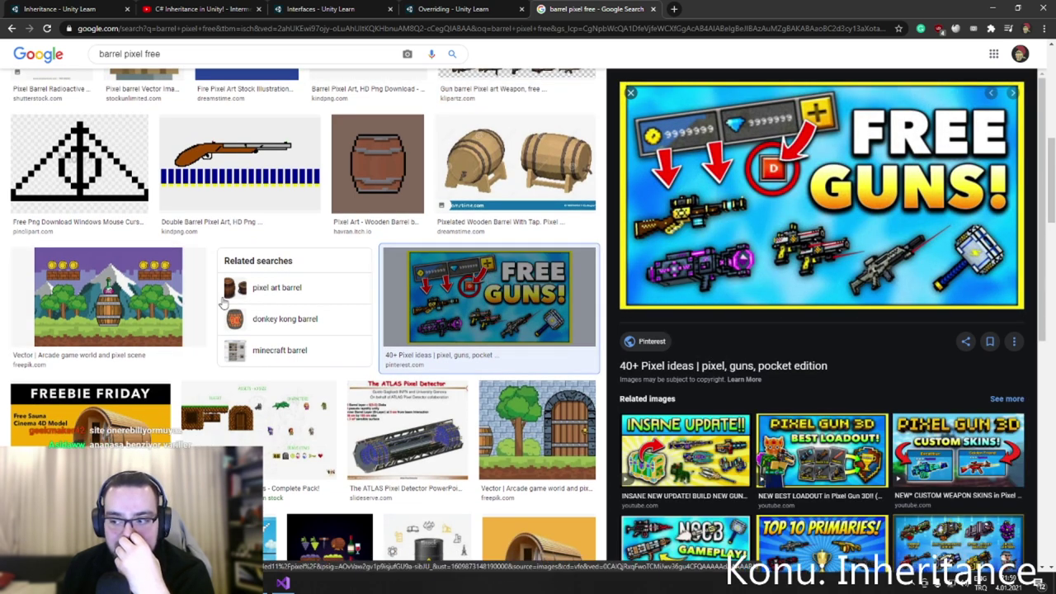
pyautogui.scroll(-2, 272, 302)
pyautogui.scroll(-3, 272, 302)
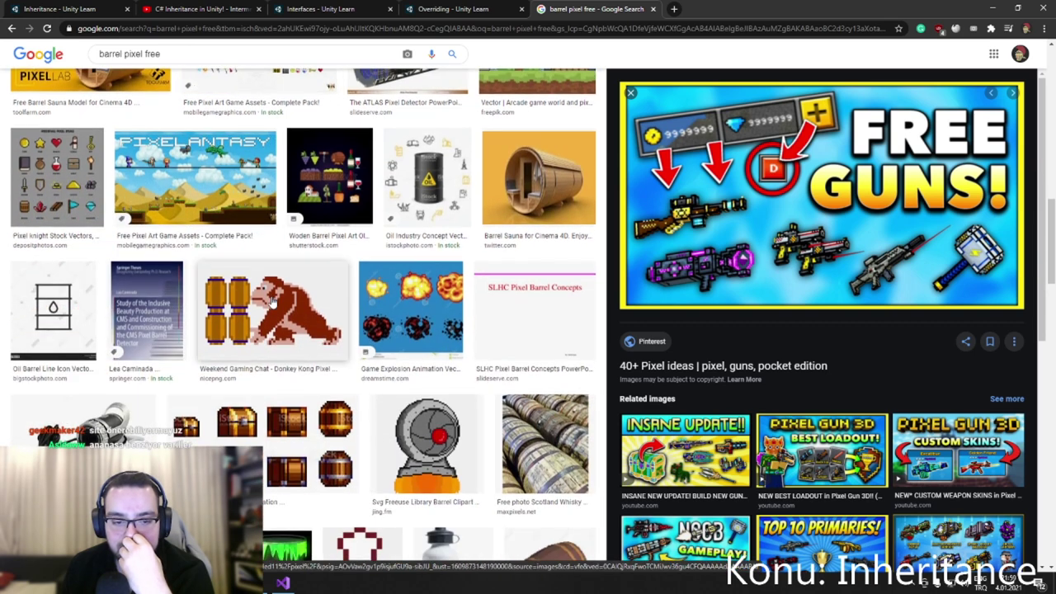
pyautogui.scroll(-2, 272, 302)
pyautogui.scroll(-1, 273, 301)
pyautogui.scroll(-2, 272, 302)
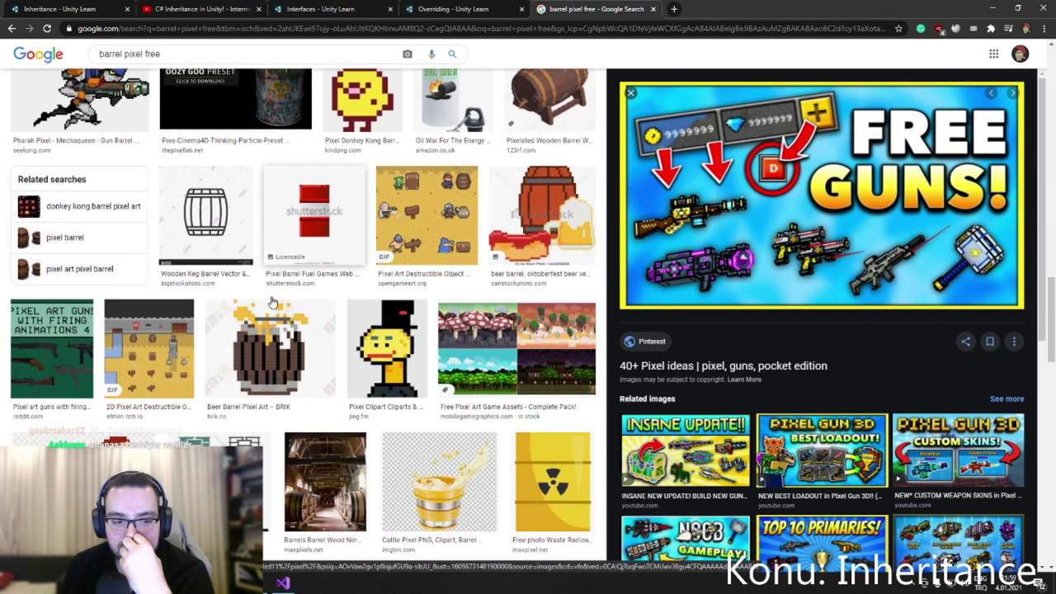
# Preview Beer Barrel Pixel Art, then pick the related search 'pixel art metal barrel'.
pyautogui.click(285, 344)
pyautogui.scroll(-2, 423, 319)
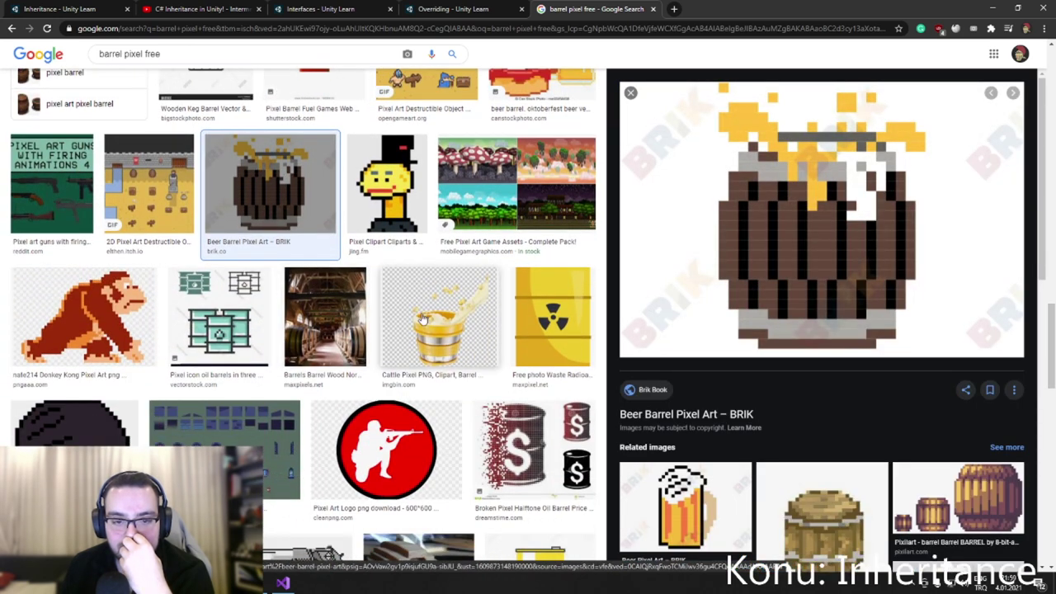
pyautogui.scroll(-3, 412, 320)
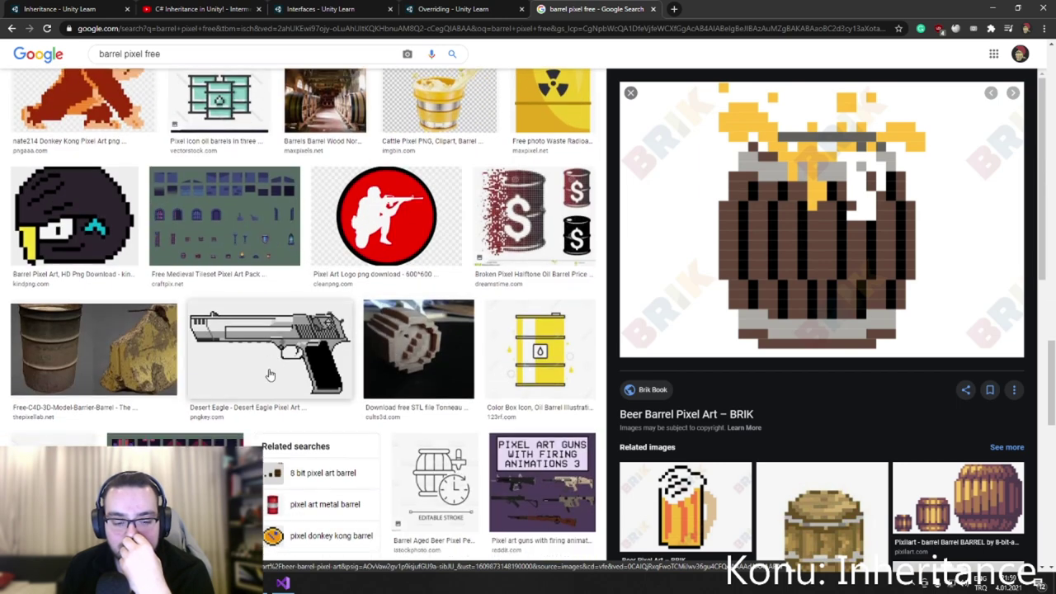
pyautogui.scroll(-2, 363, 355)
pyautogui.click(330, 353)
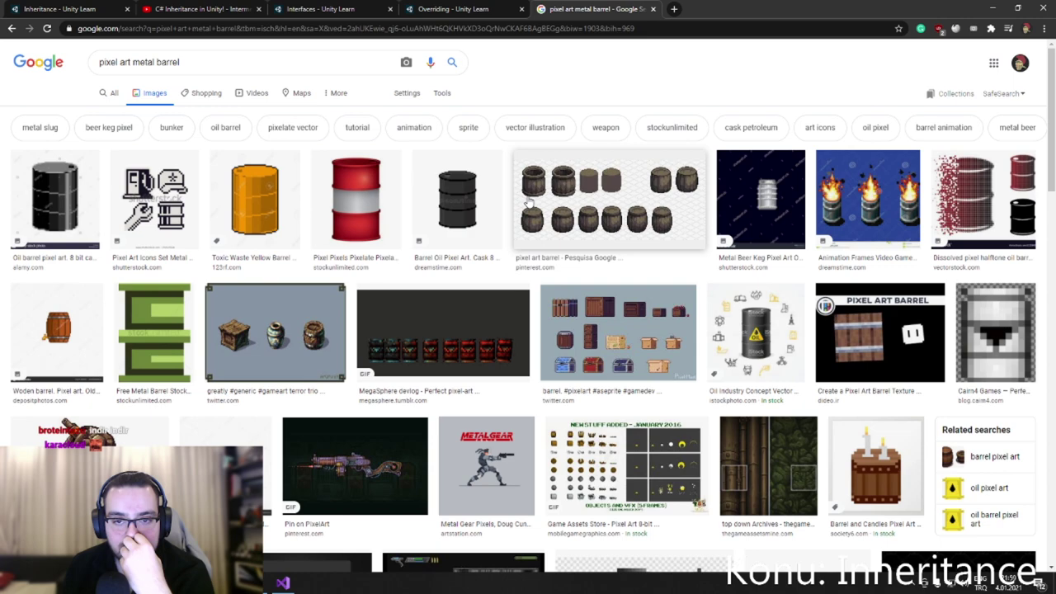
# Preview the oil barrel and barrel set, then open 'Barrel | Pixel Art Maker'.
pyautogui.click(456, 198)
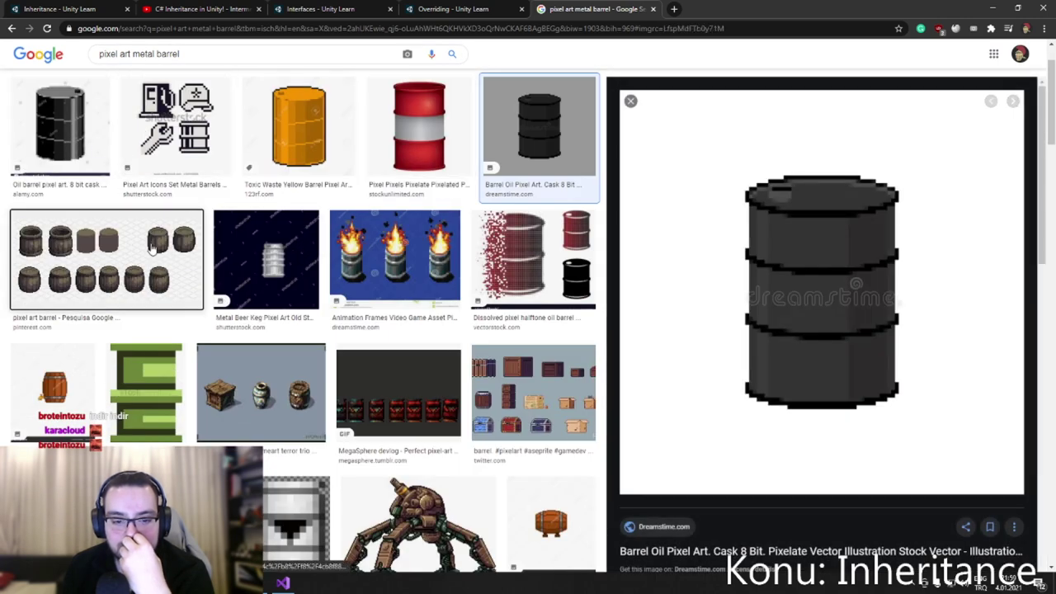
pyautogui.click(153, 244)
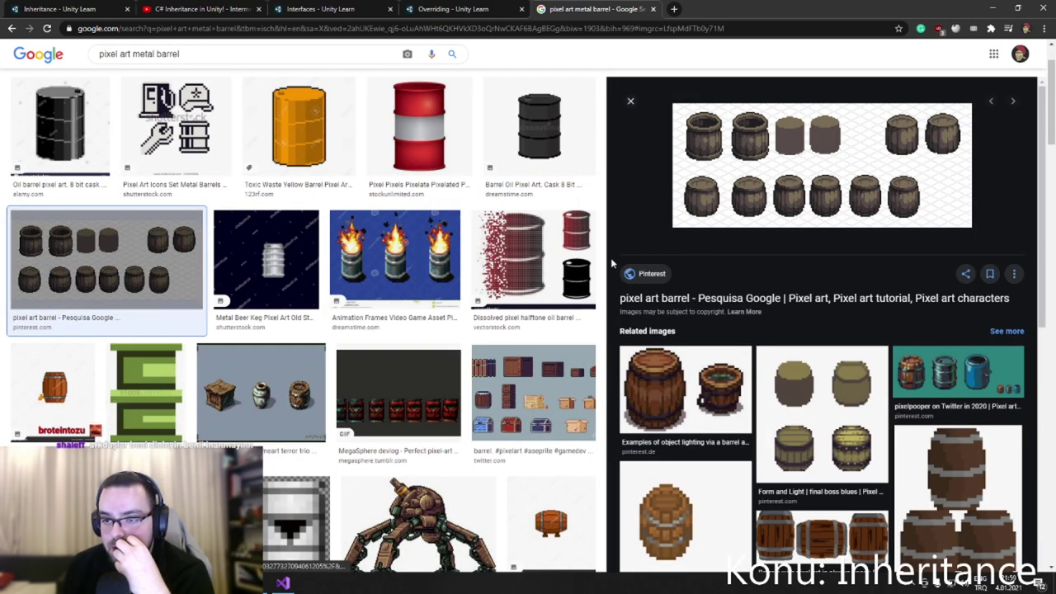
pyautogui.scroll(-3, 587, 296)
pyautogui.scroll(-2, 589, 292)
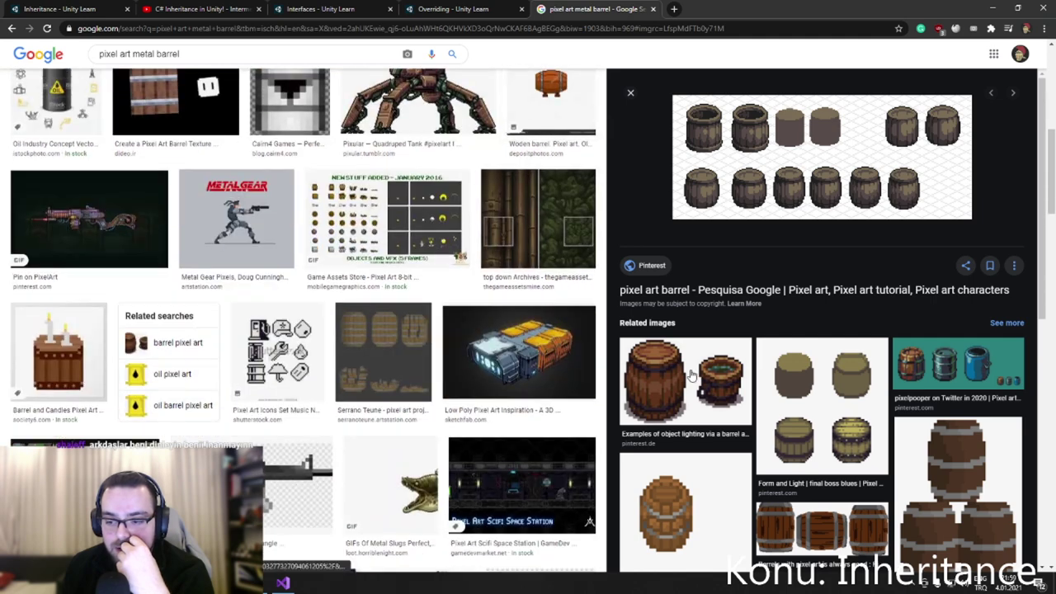
pyautogui.scroll(-2, 854, 361)
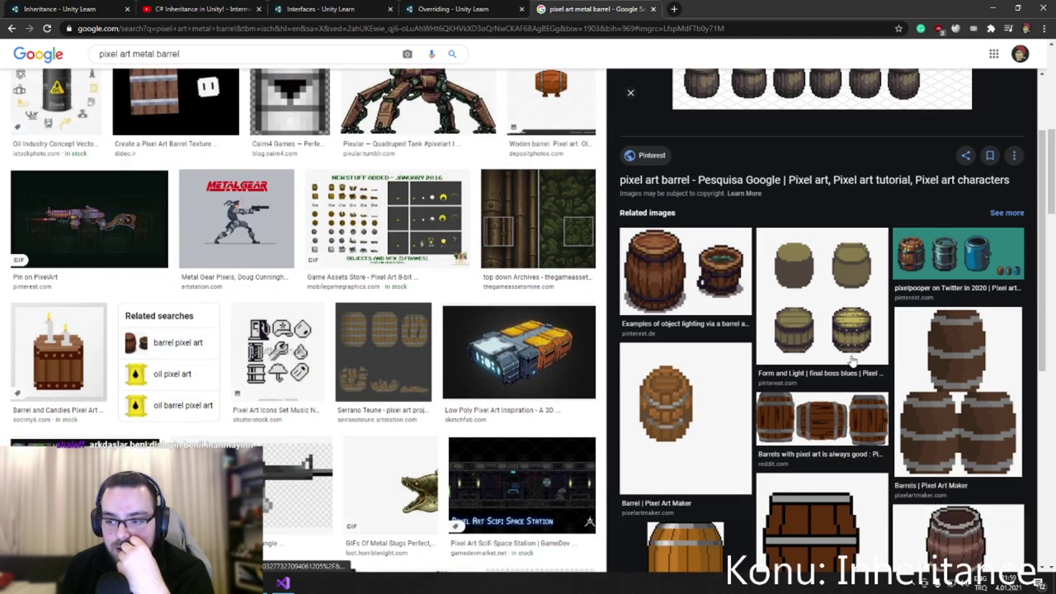
pyautogui.click(718, 377)
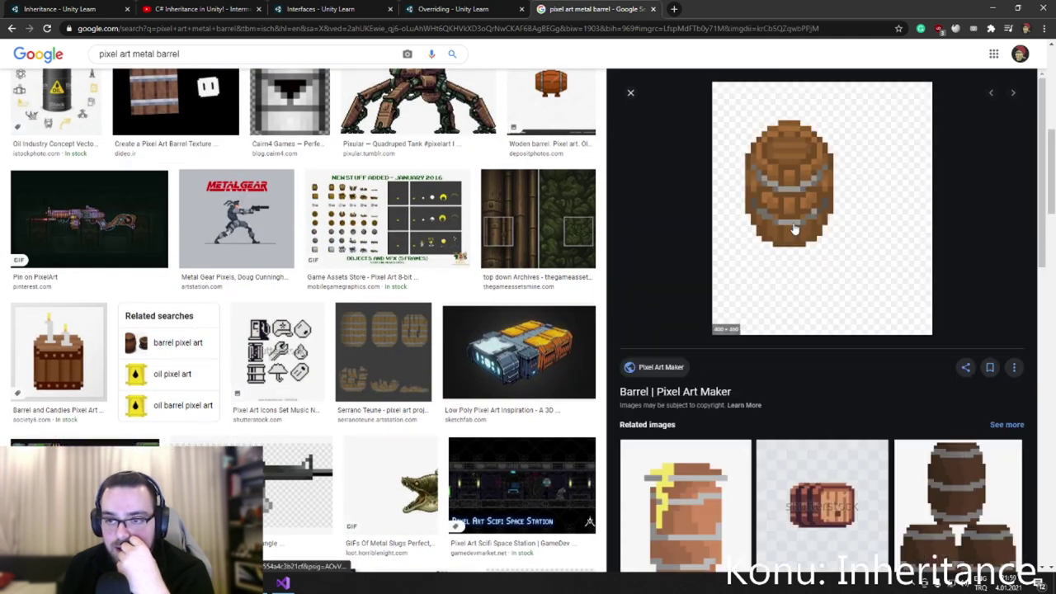
# Move the Unity window aside and bring the browser back to the front.
pyautogui.click(307, 583)
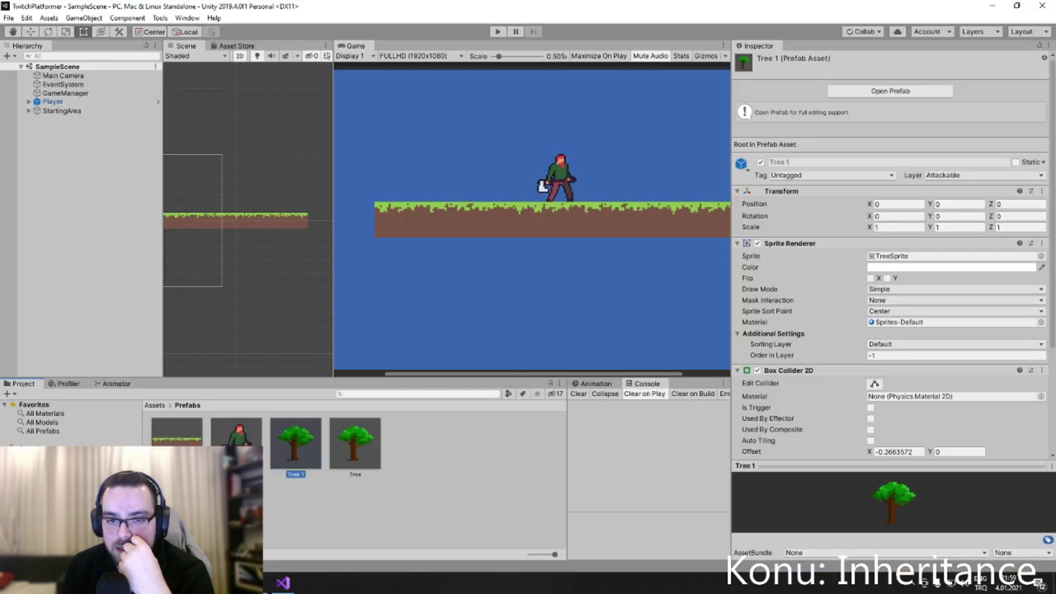
pyautogui.moveTo(613, 5)
pyautogui.mouseDown()
pyautogui.moveTo(836, 277)
pyautogui.moveTo(703, 141)
pyautogui.mouseUp()
pyautogui.click(804, 8)
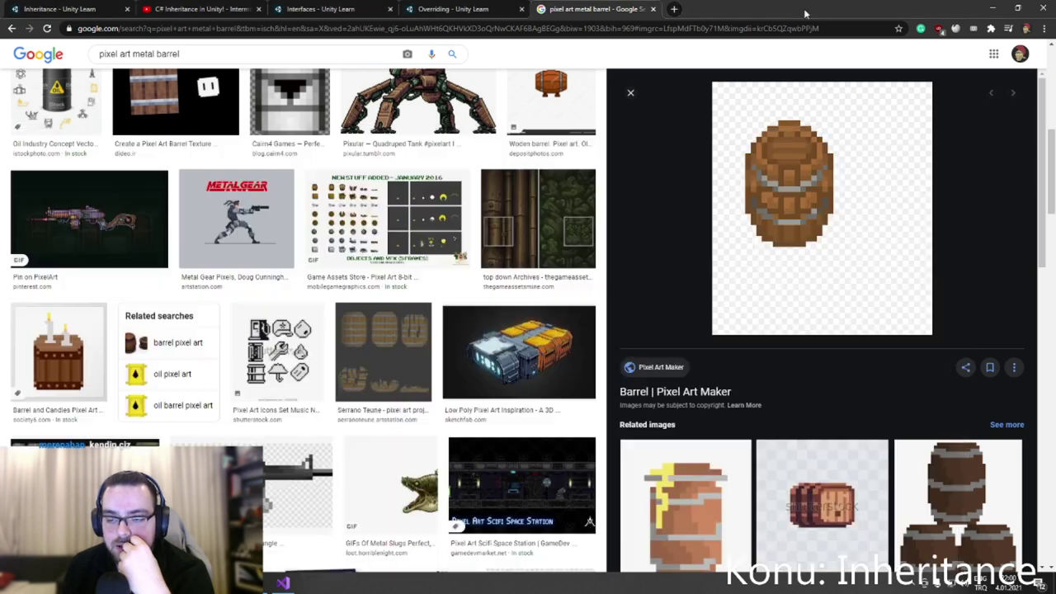
# Save the Pixel Art Maker Barrel image to the Desktop as a PNG.
pyautogui.click(788, 215)
pyautogui.rightClick(501, 176)
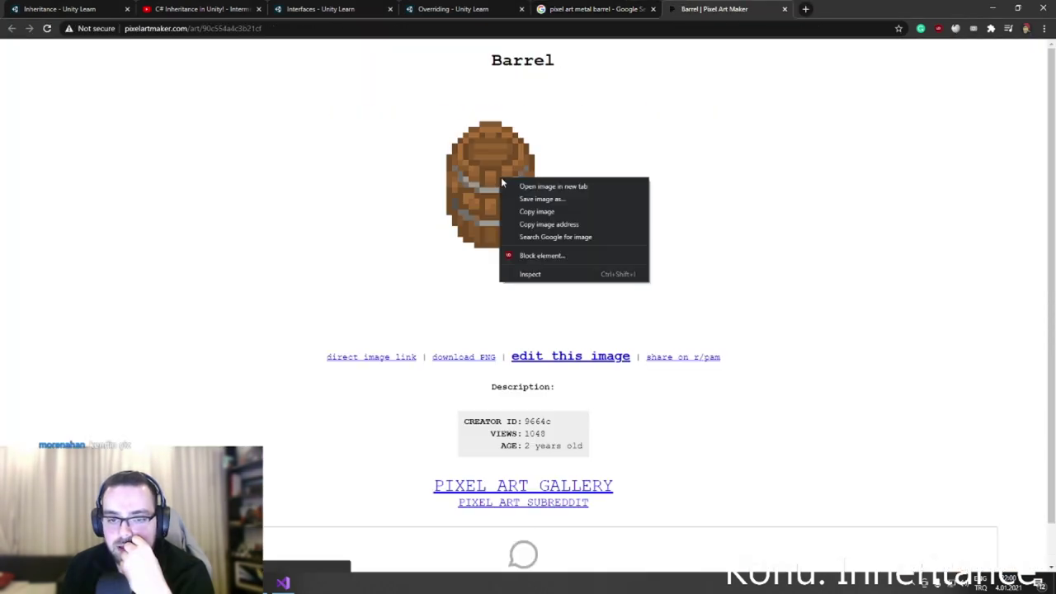
pyautogui.click(528, 199)
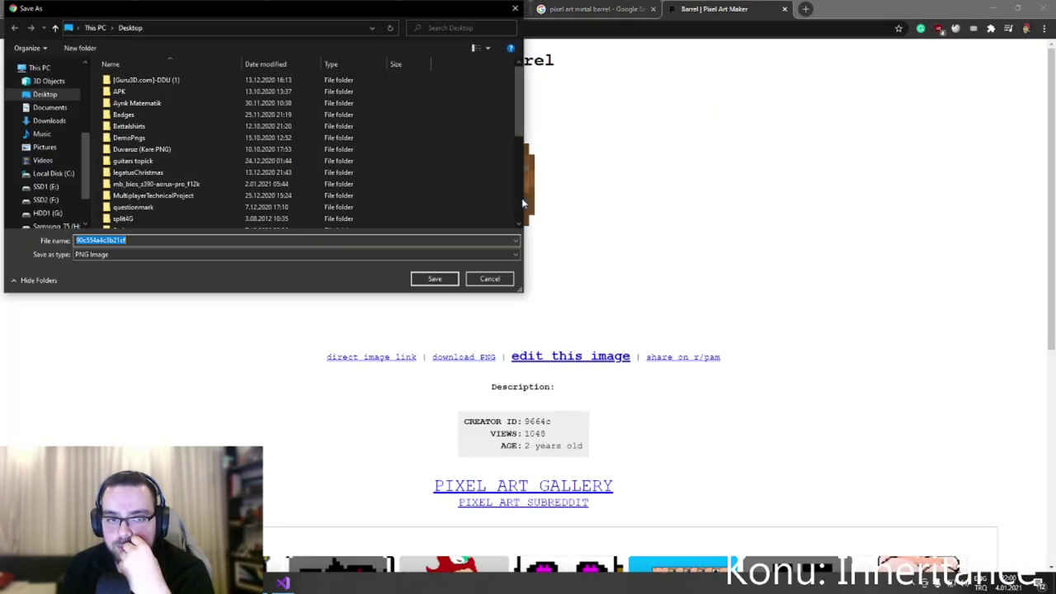
pyautogui.click(426, 280)
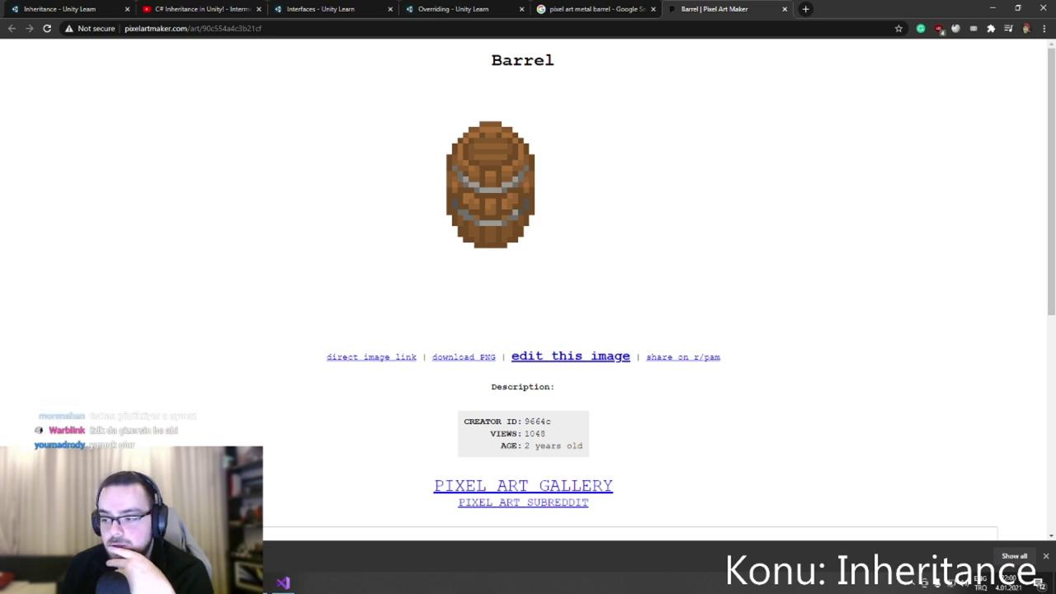
# From the metal barrel image results, open a related brown barrel drawing's page in a new tab.
pyautogui.click(539, 8)
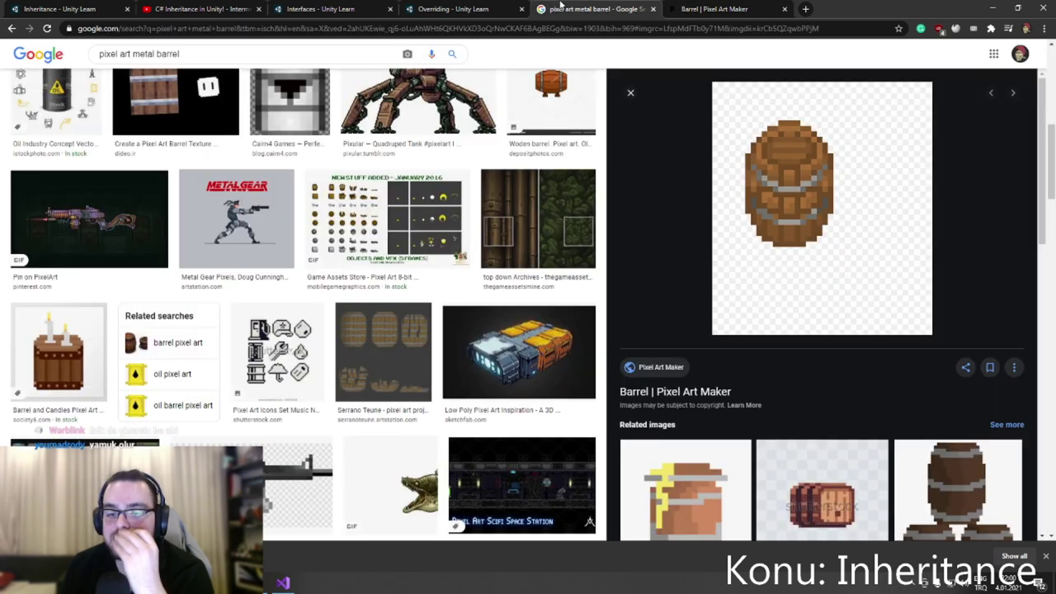
pyautogui.scroll(-3, 676, 330)
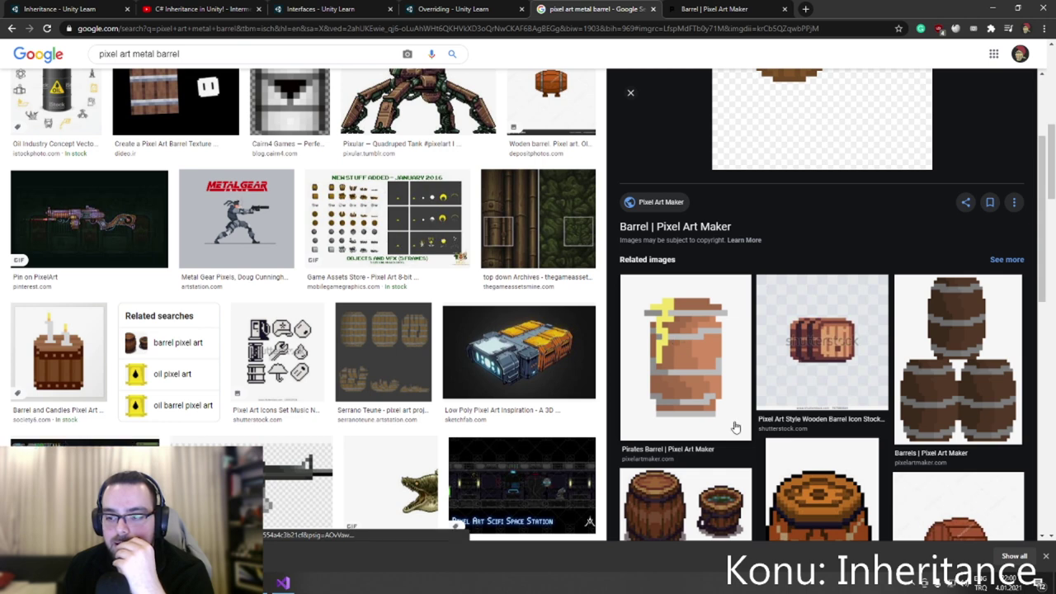
pyautogui.scroll(-3, 734, 424)
pyautogui.click(813, 334)
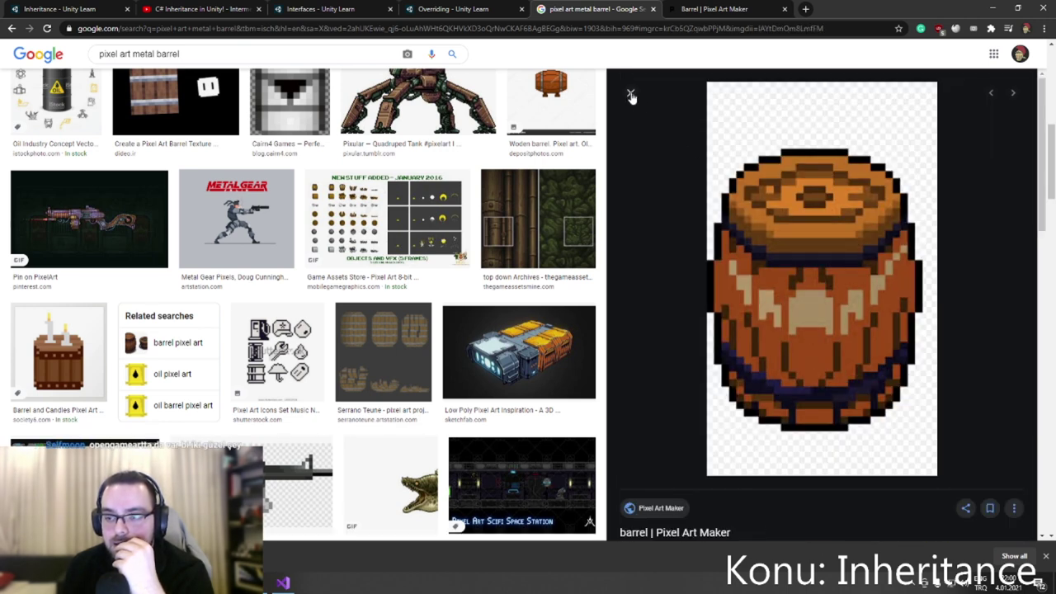
pyautogui.click(787, 245)
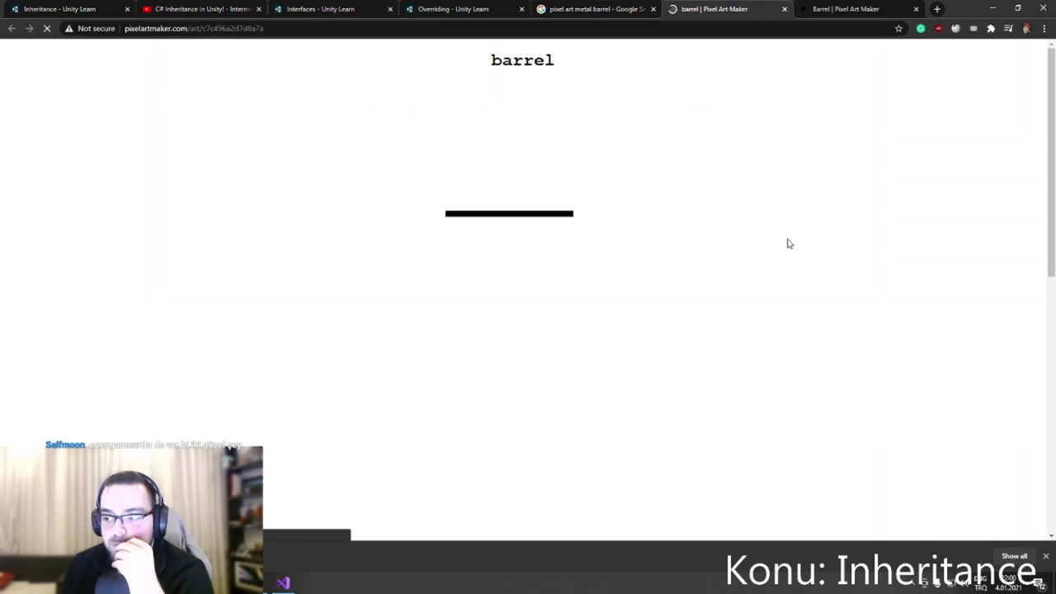
pyautogui.scroll(-3, 643, 303)
# Browse the barrel image results, previewing the 20x20 pixel barrel and brown Barrels images.
pyautogui.scroll(1, 619, 288)
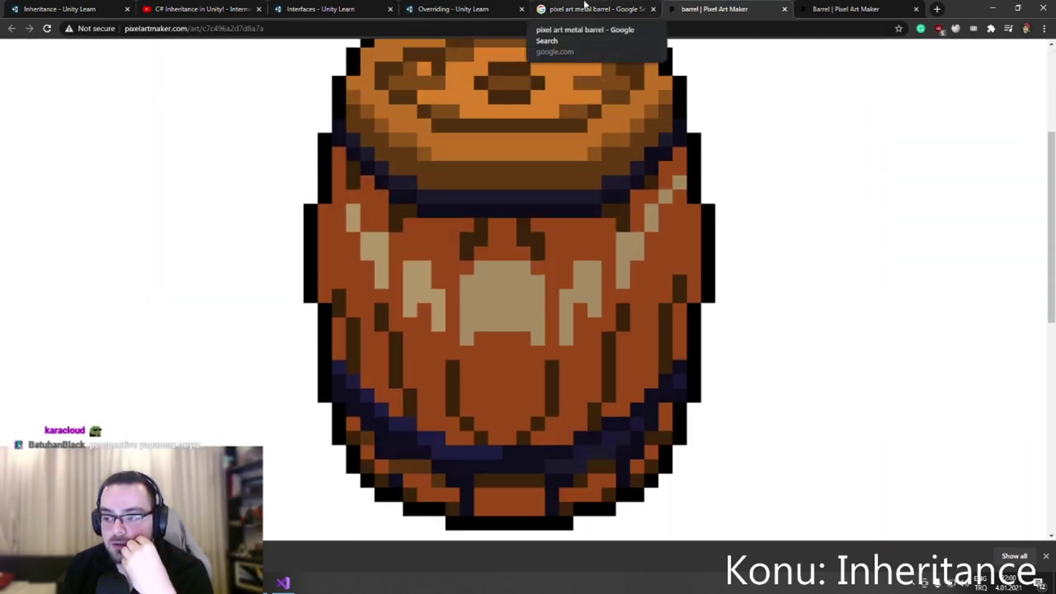
pyautogui.click(585, 8)
pyautogui.scroll(-2, 627, 279)
pyautogui.scroll(-3, 673, 264)
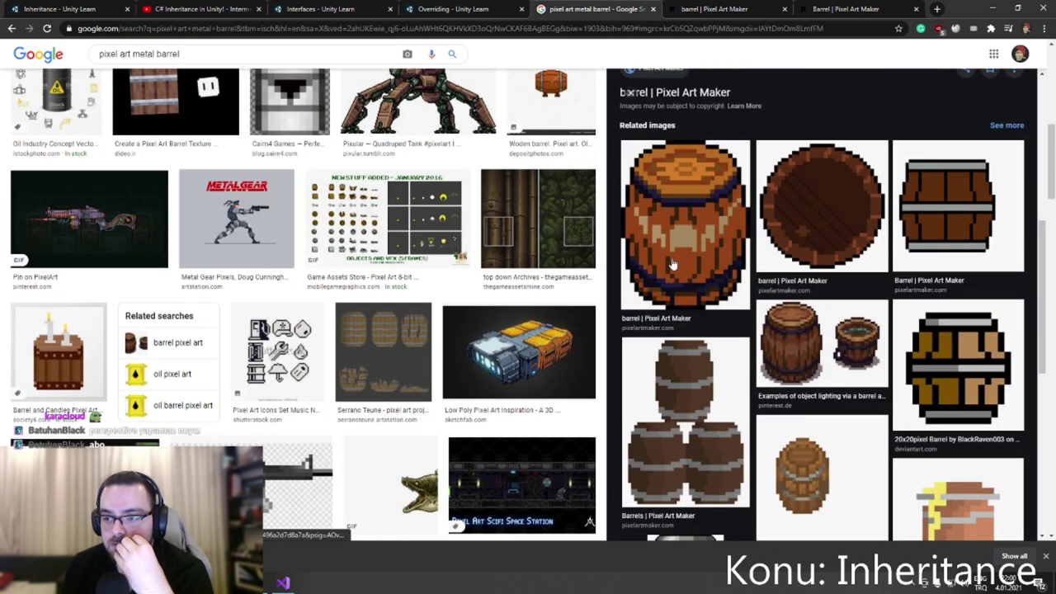
pyautogui.click(934, 350)
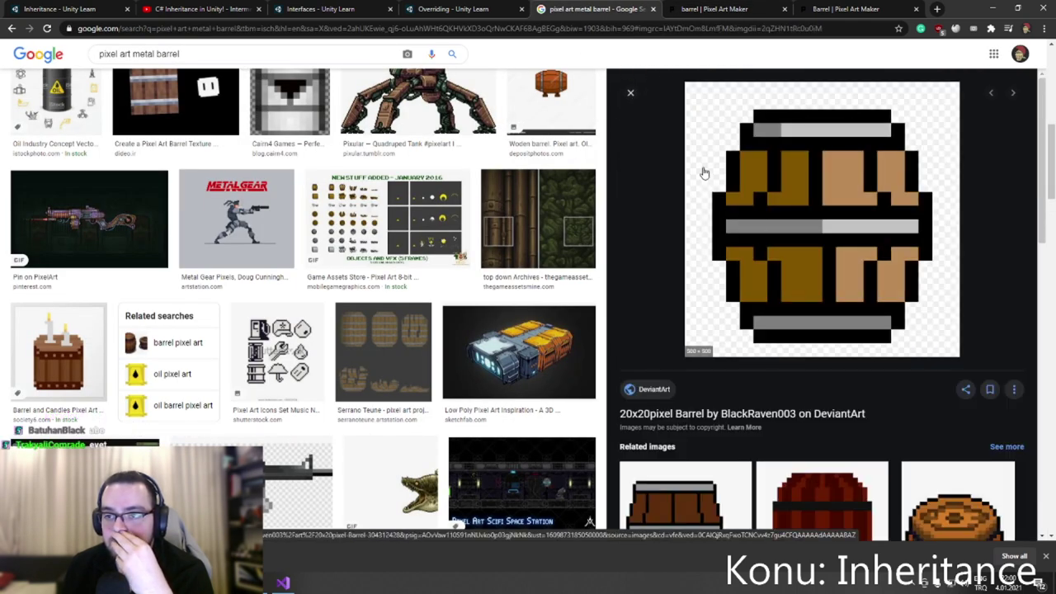
pyautogui.click(676, 8)
pyautogui.click(594, 8)
pyautogui.scroll(-2, 675, 336)
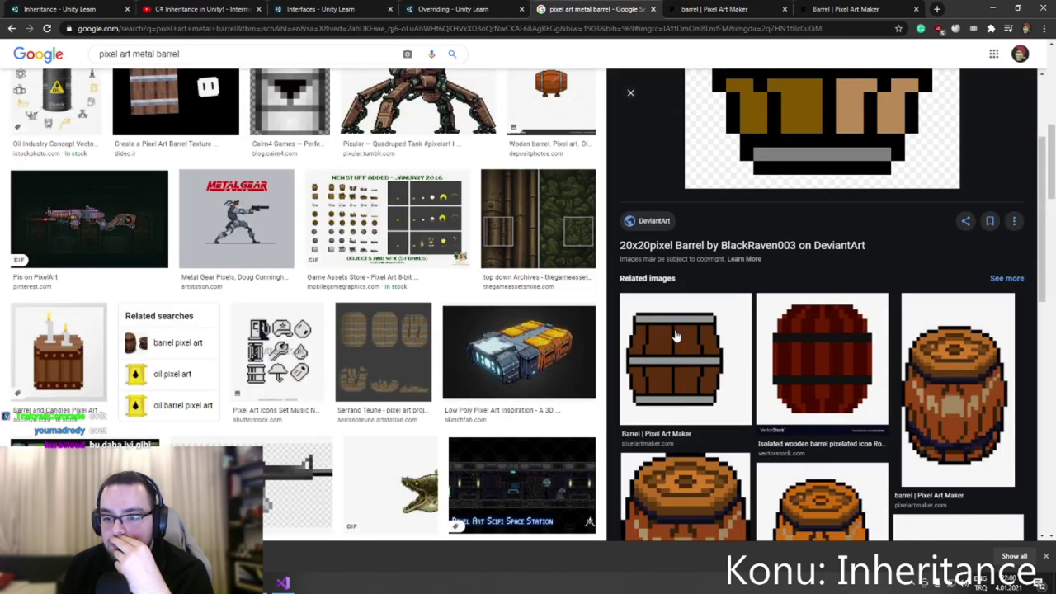
pyautogui.scroll(-4, 675, 336)
pyautogui.scroll(-2, 829, 322)
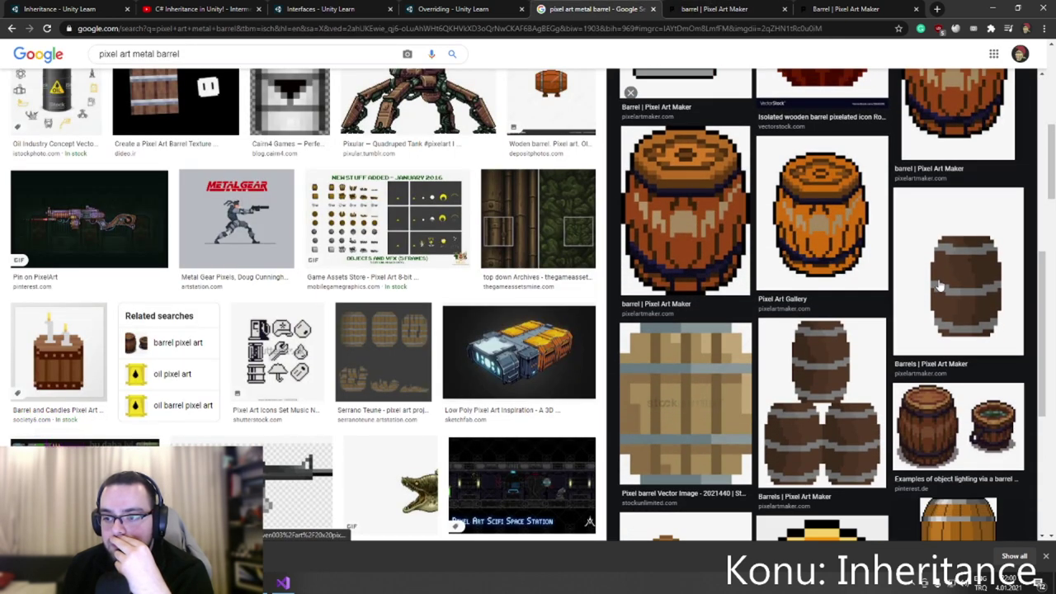
pyautogui.click(938, 279)
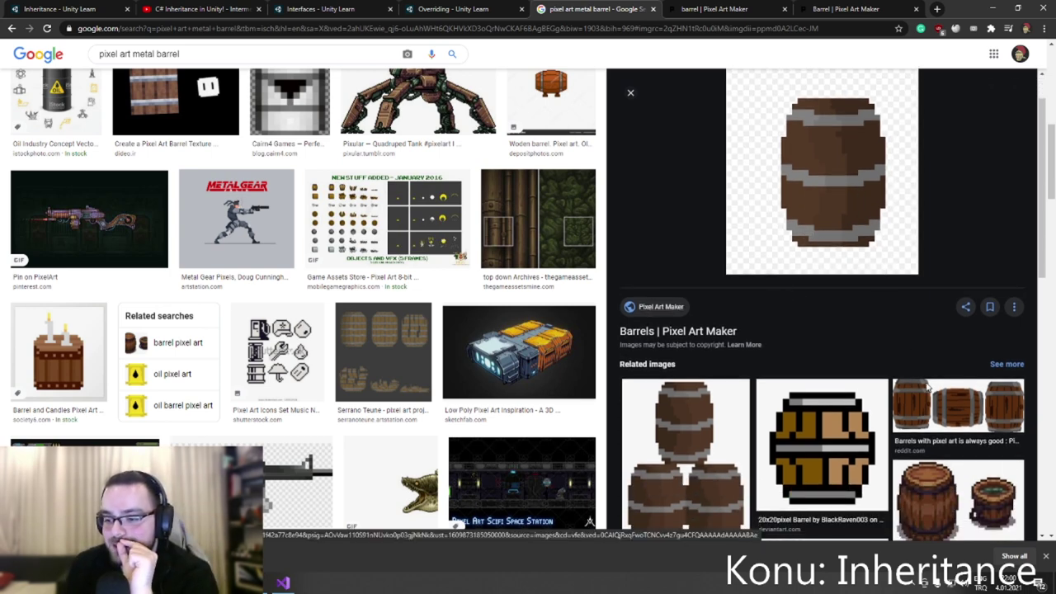
# Follow the barrel-and-bucket lighting example to its Pinterest pin and on to its source search.
pyautogui.scroll(-2, 941, 393)
pyautogui.click(941, 393)
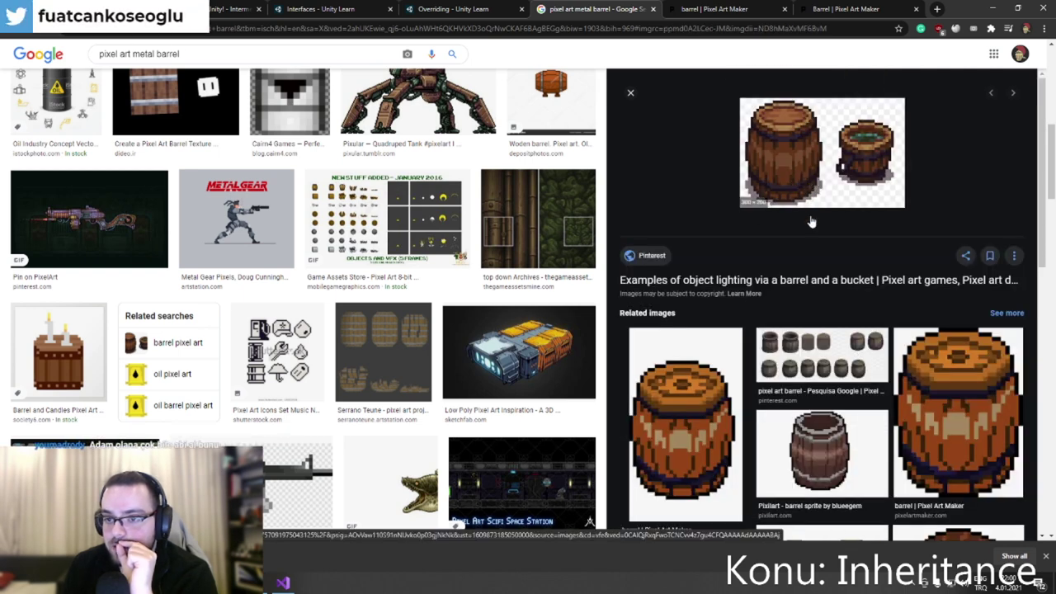
pyautogui.click(833, 182)
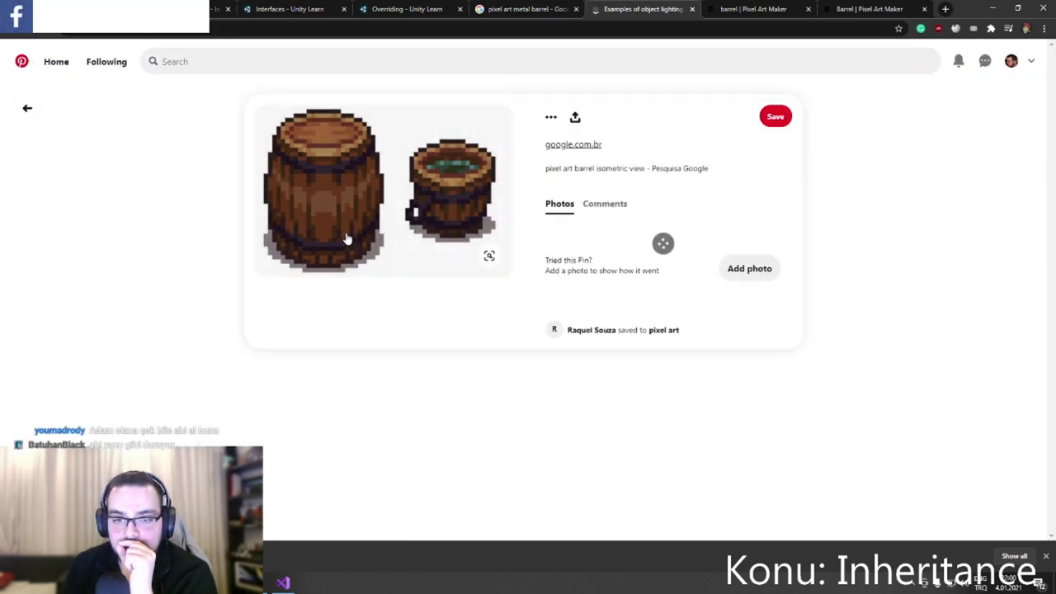
pyautogui.click(348, 189)
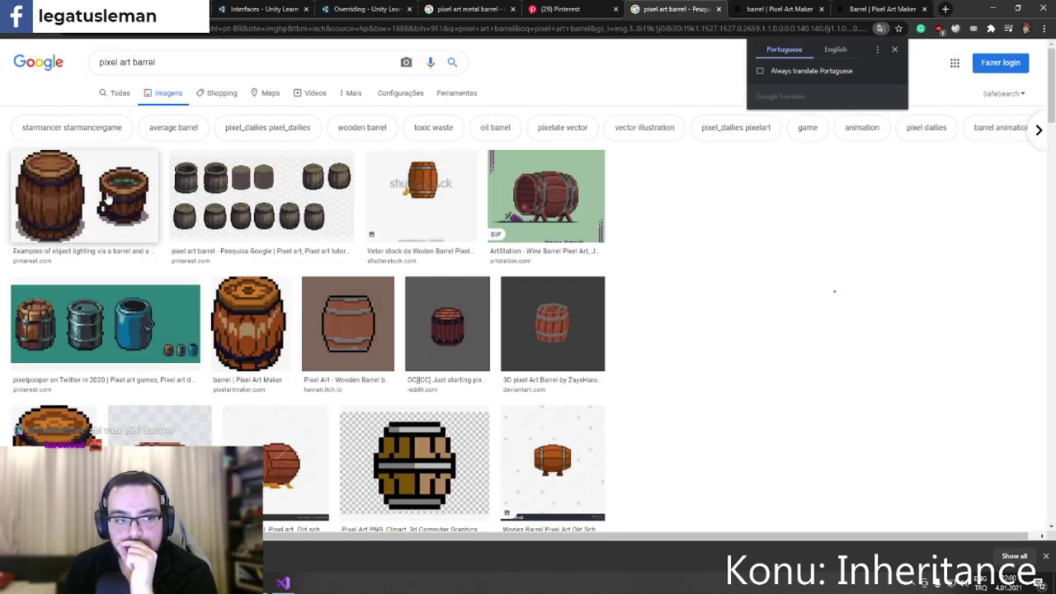
# Trace the first barrel-and-bucket result through its Pinterest pin to the lpc.opengameart.org source.
pyautogui.click(118, 192)
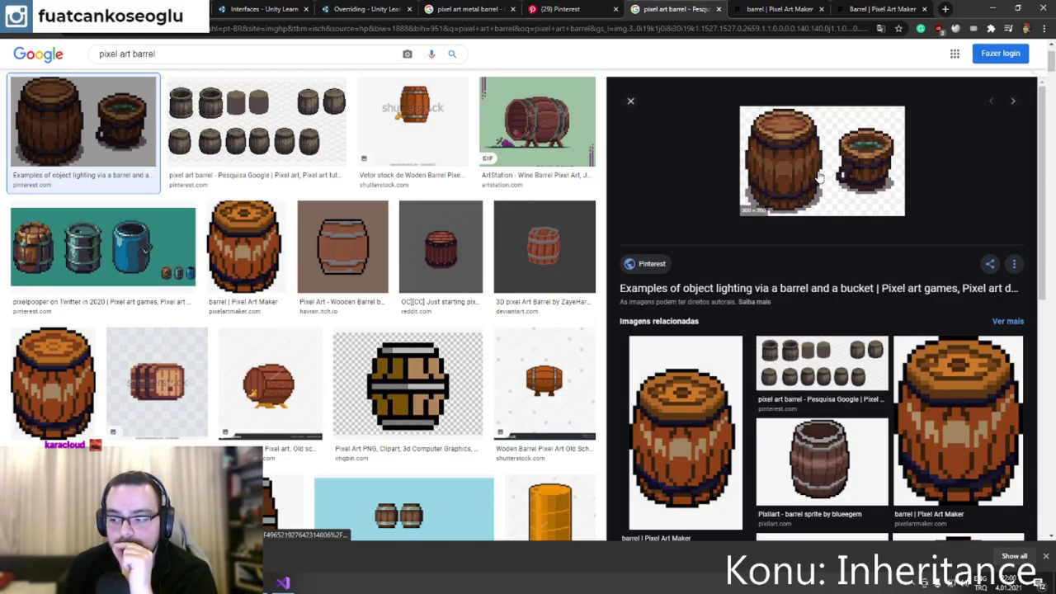
pyautogui.press('Escape')
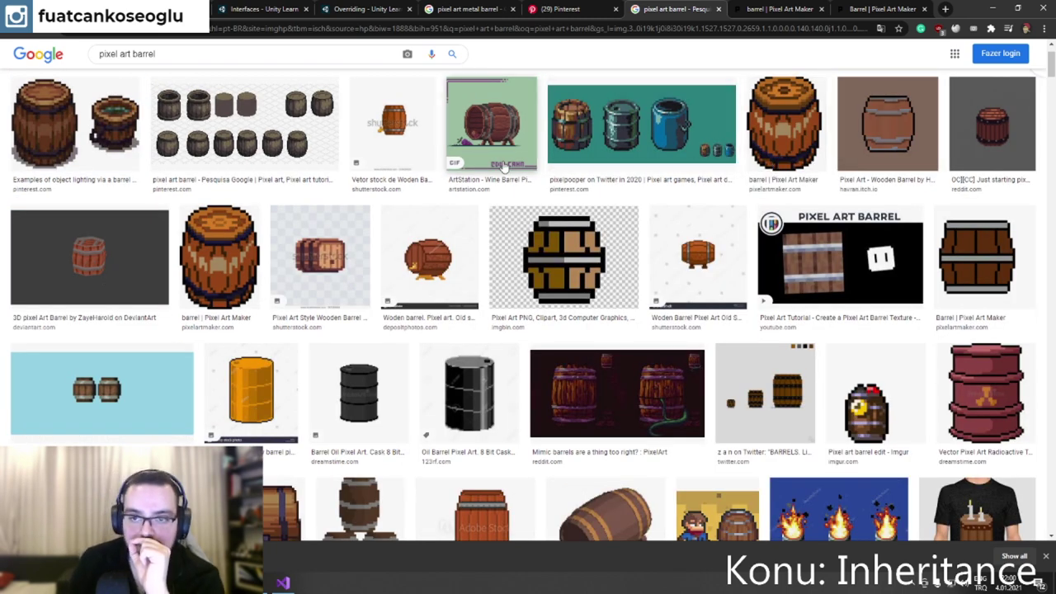
pyautogui.click(71, 124)
pyautogui.click(842, 192)
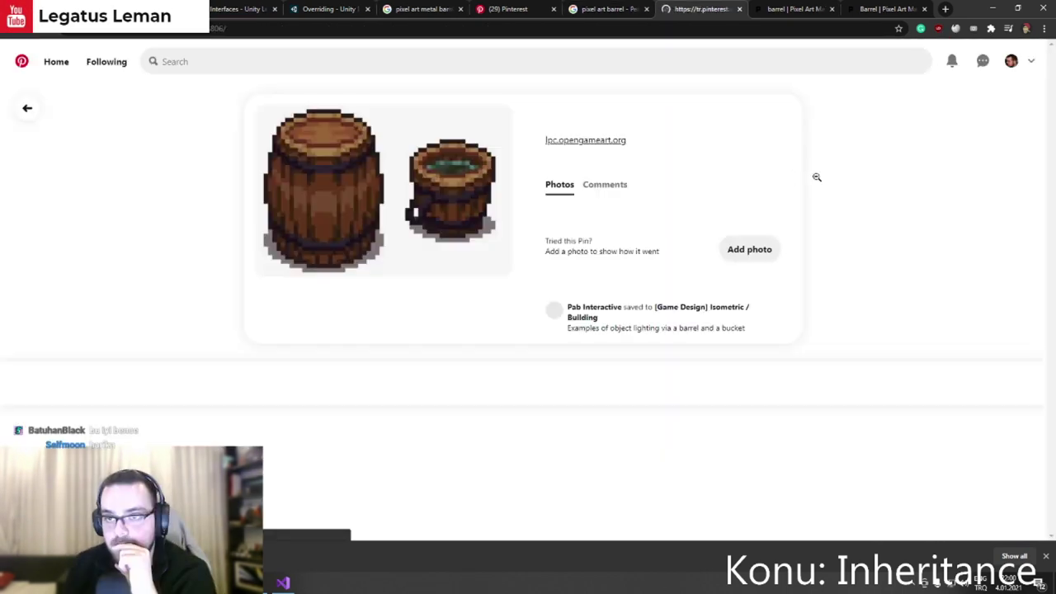
pyautogui.click(414, 175)
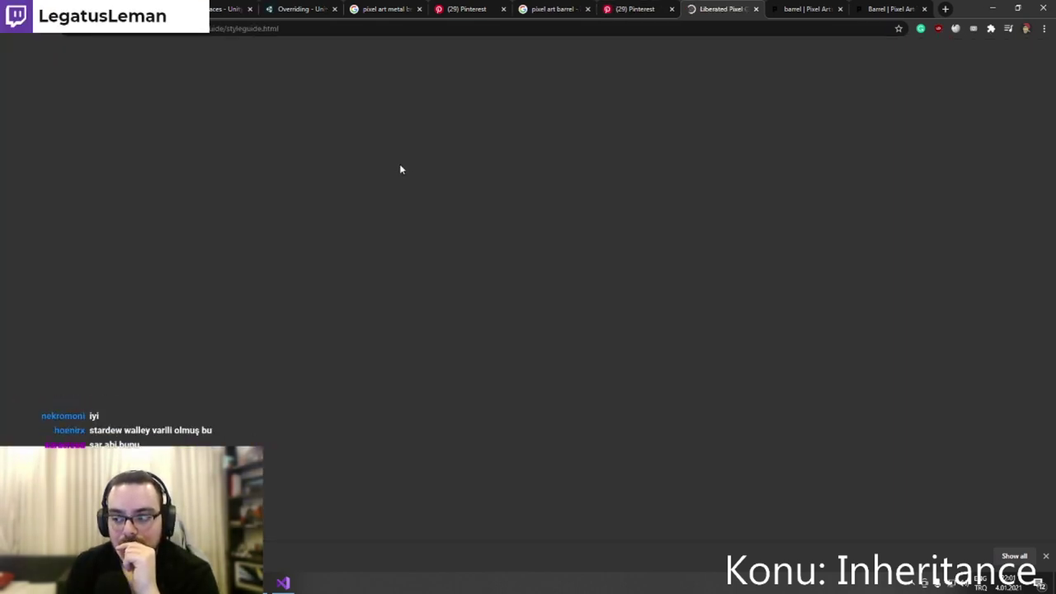
# Find the barrel-and-bucket props example and save it to the Desktop as barrel_and_bucket.png.
pyautogui.scroll(-3, 371, 271)
pyautogui.scroll(1, 371, 271)
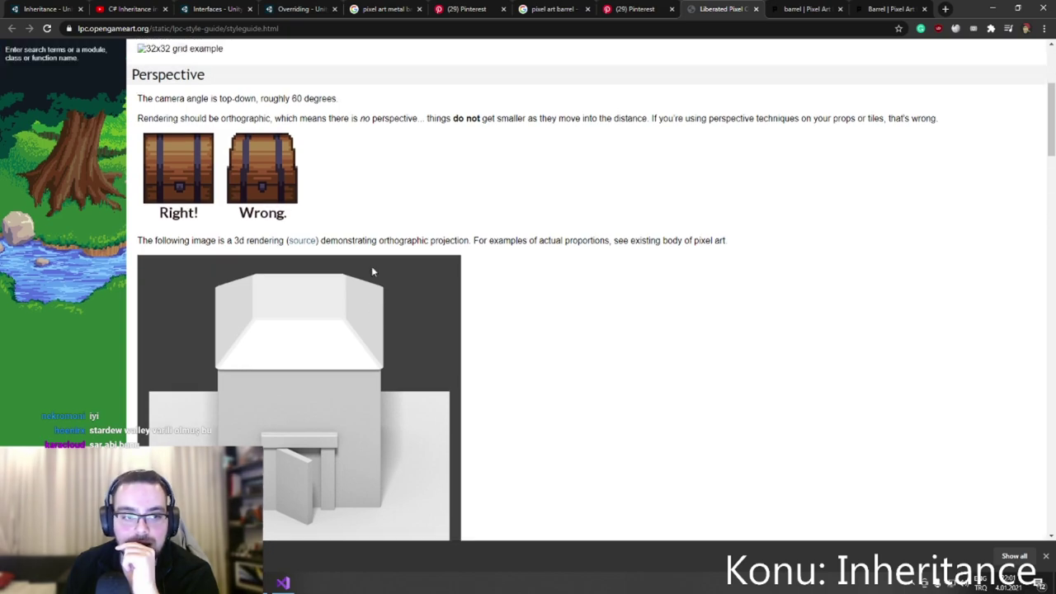
pyautogui.scroll(3, 372, 271)
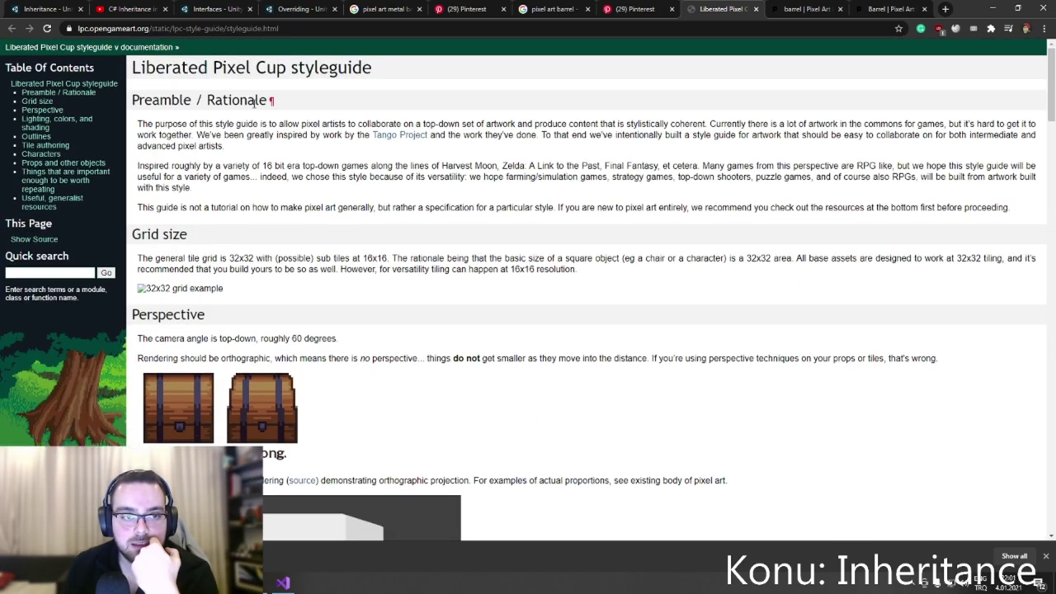
pyautogui.scroll(-5, 219, 222)
pyautogui.scroll(-5, 216, 225)
pyautogui.scroll(-5, 215, 224)
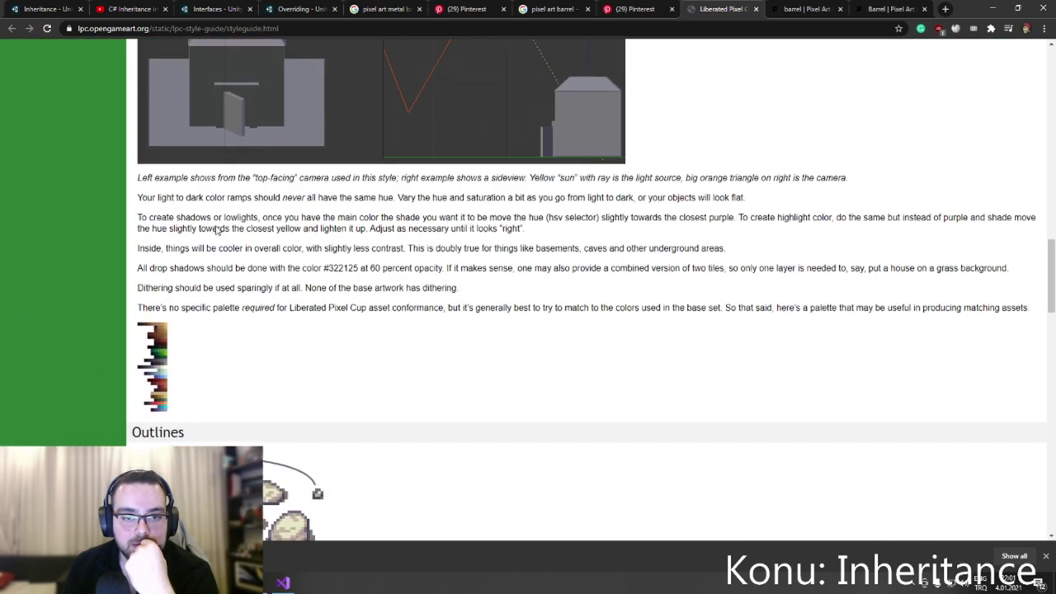
pyautogui.scroll(-4, 215, 225)
pyautogui.scroll(-4, 215, 235)
pyautogui.scroll(-5, 219, 238)
pyautogui.scroll(-1, 219, 241)
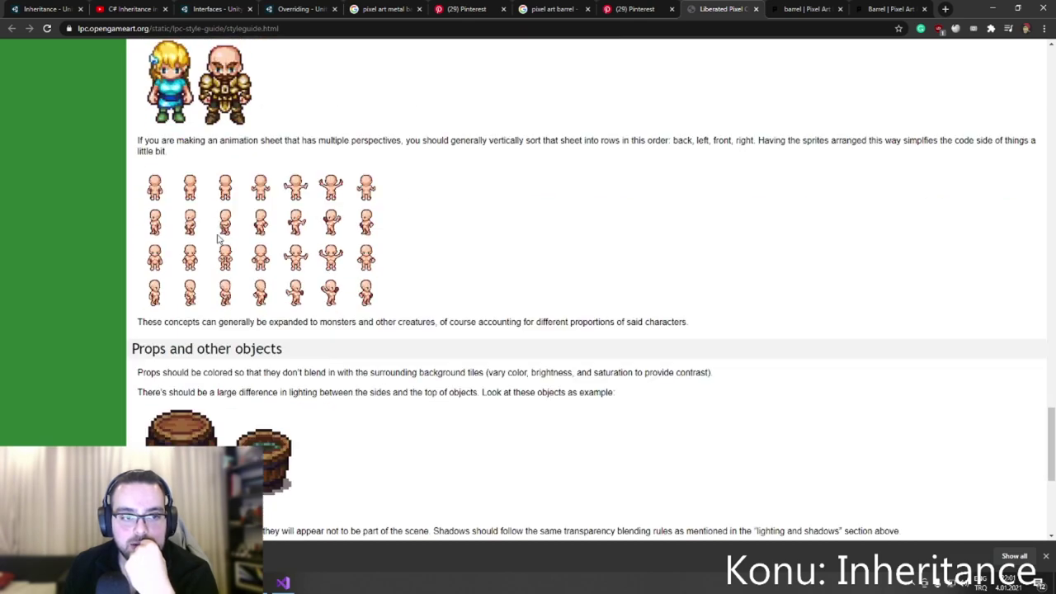
pyautogui.scroll(-3, 214, 238)
pyautogui.rightClick(196, 217)
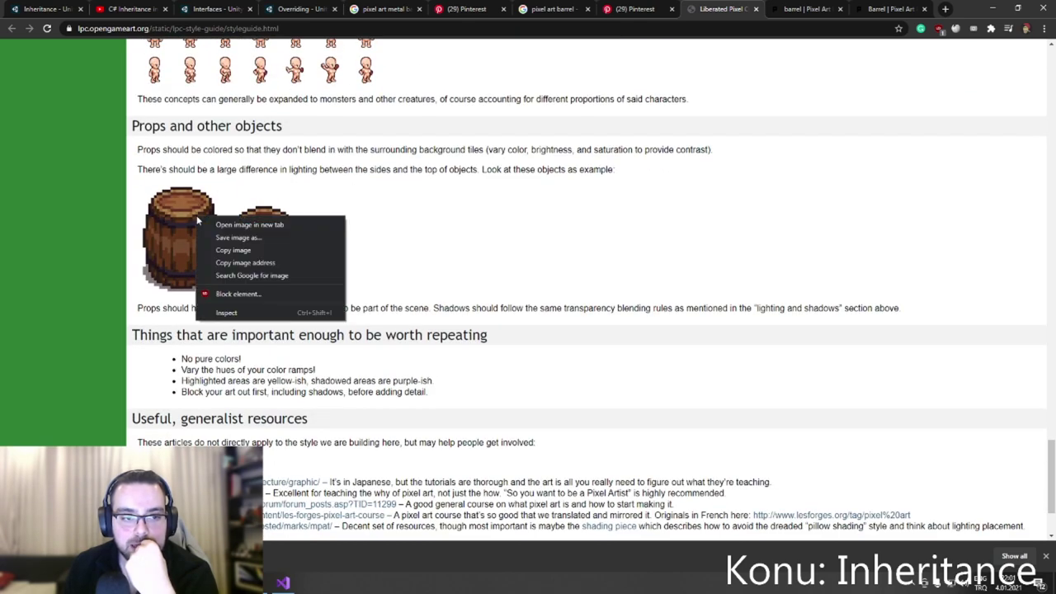
pyautogui.click(240, 237)
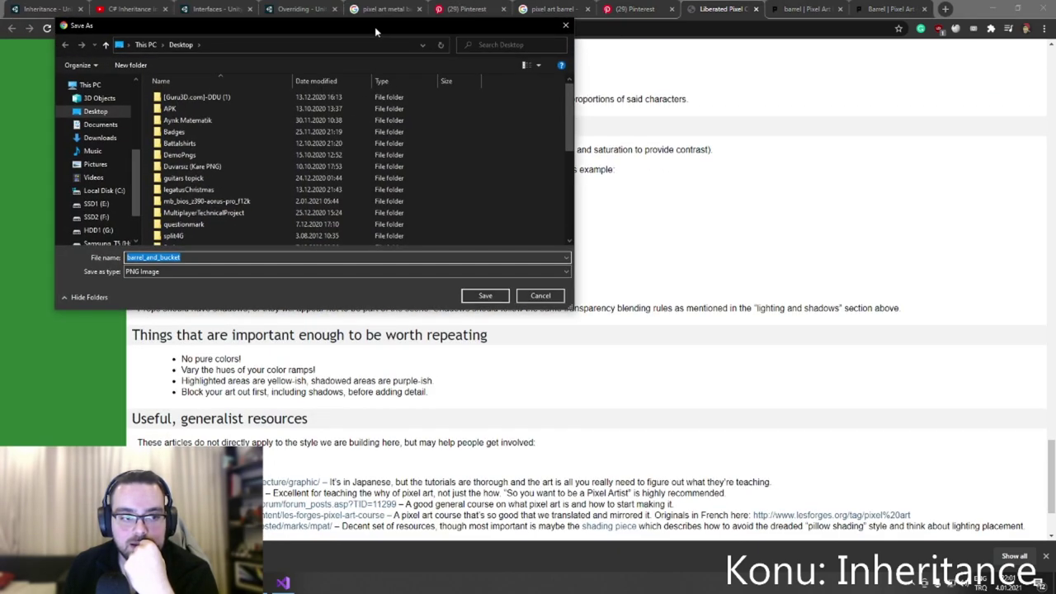
pyautogui.click(483, 294)
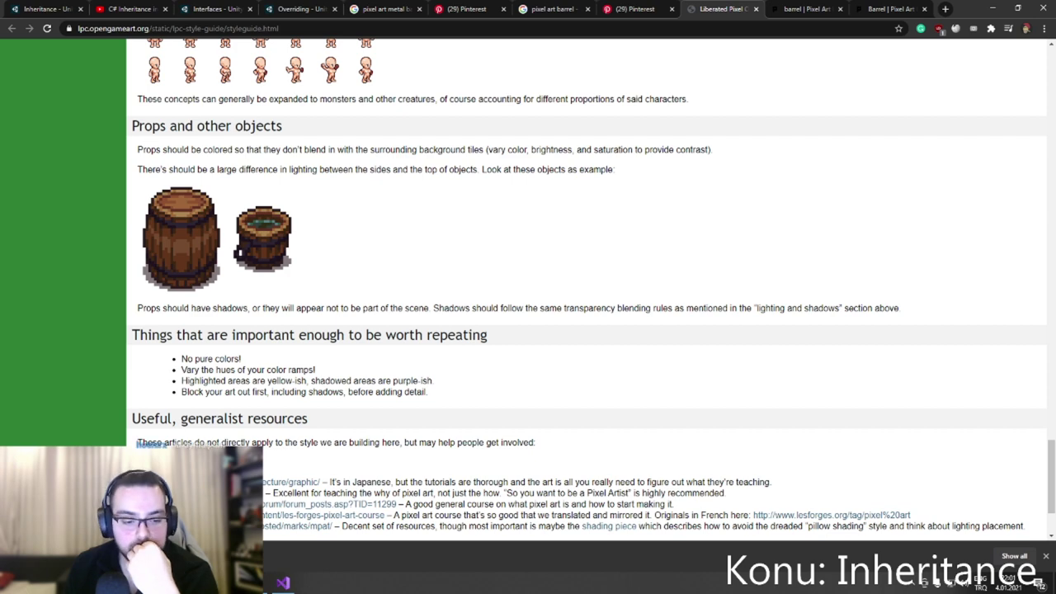
# Arrange the Unity and browser windows so both are visible together.
pyautogui.hotkey('alt', 'Tab')
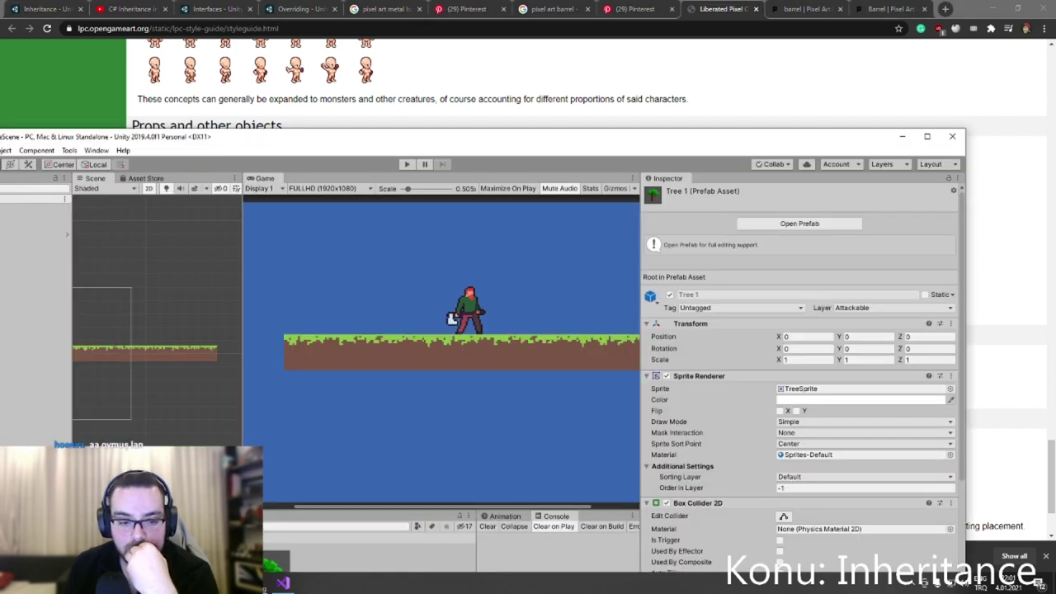
pyautogui.moveTo(370, 142)
pyautogui.mouseDown()
pyautogui.moveTo(502, 347)
pyautogui.moveTo(509, 22)
pyautogui.mouseUp()
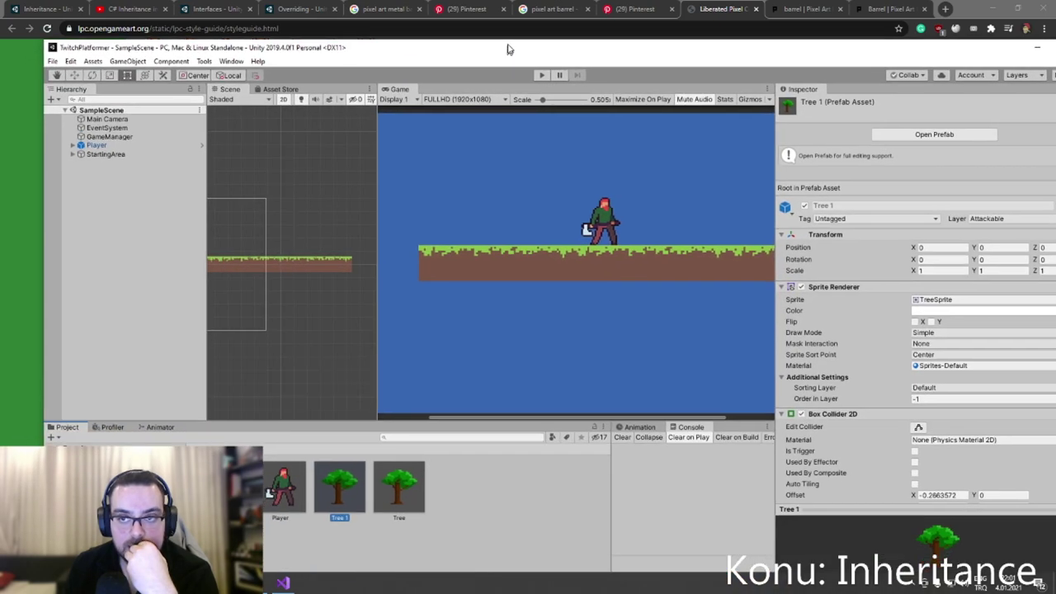
pyautogui.hotkey('alt', 'Tab')
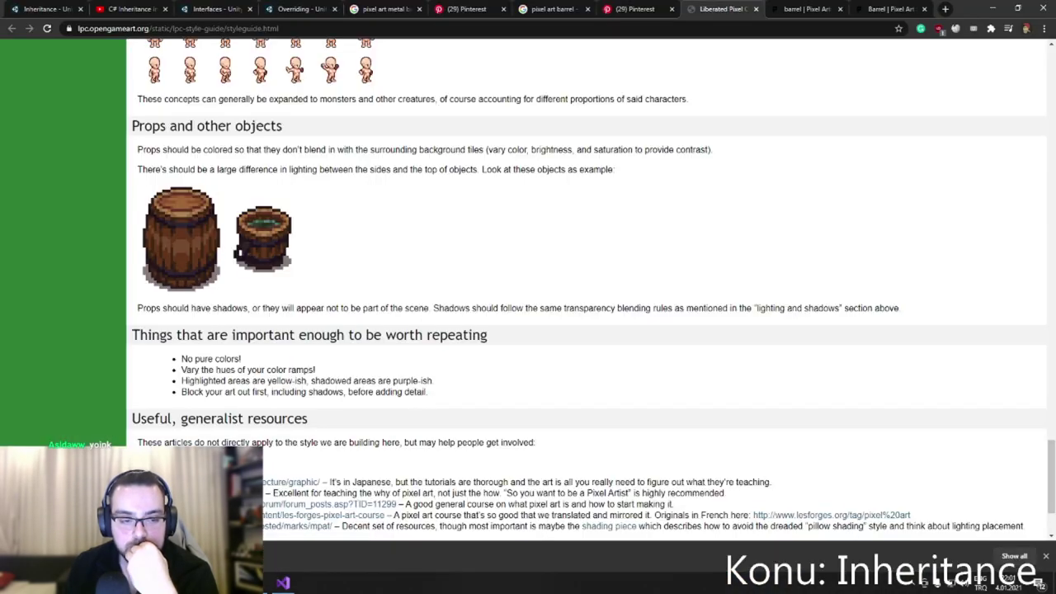
pyautogui.moveTo(954, 6); pyautogui.dragTo(954, 70)
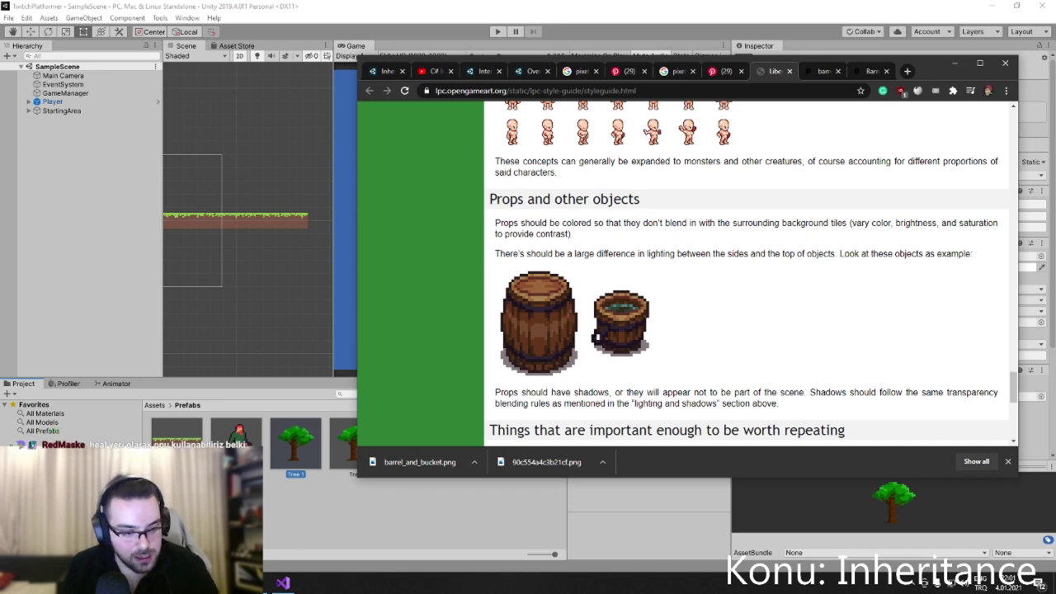
pyautogui.hotkey('alt', 'Tab')
# Drag barrel_and_bucket.png from the download bar into Resources/Sprites and inspect its import settings.
pyautogui.doubleClick(177, 437)
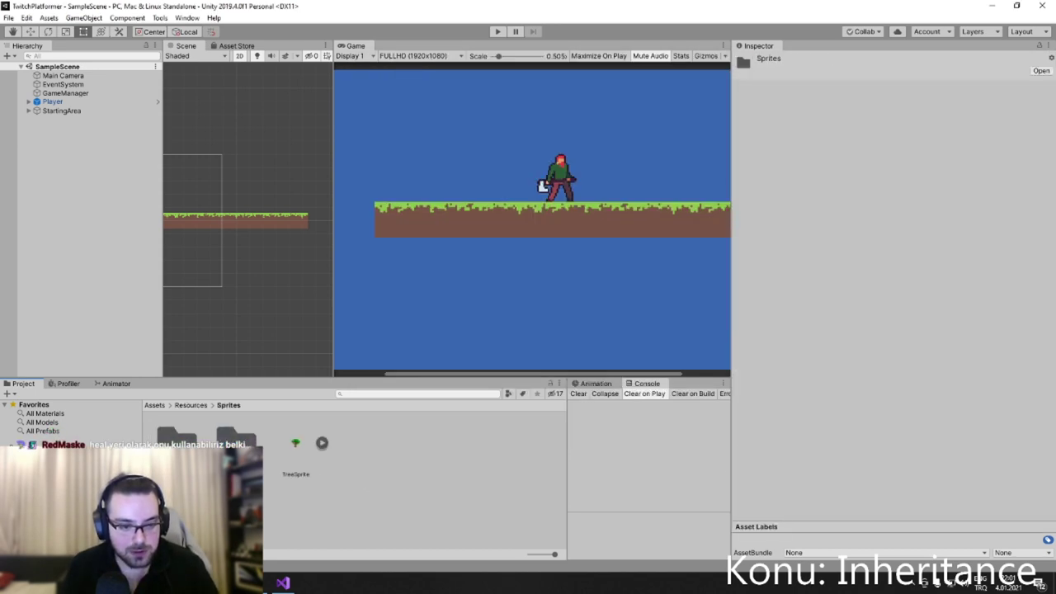
pyautogui.hotkey('alt', 'Tab')
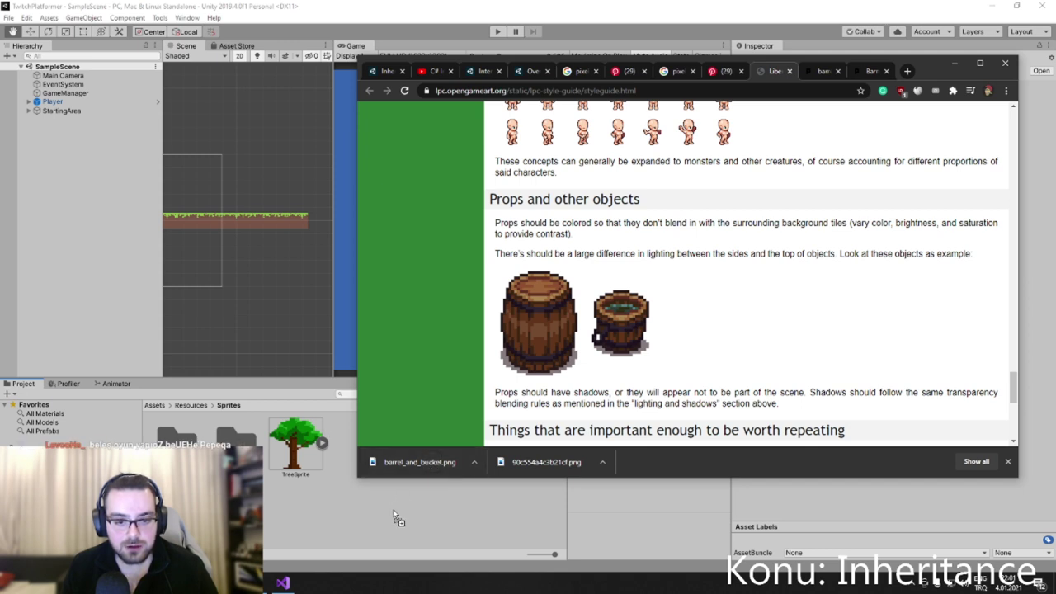
pyautogui.moveTo(428, 463); pyautogui.dragTo(394, 514)
pyautogui.click(284, 446)
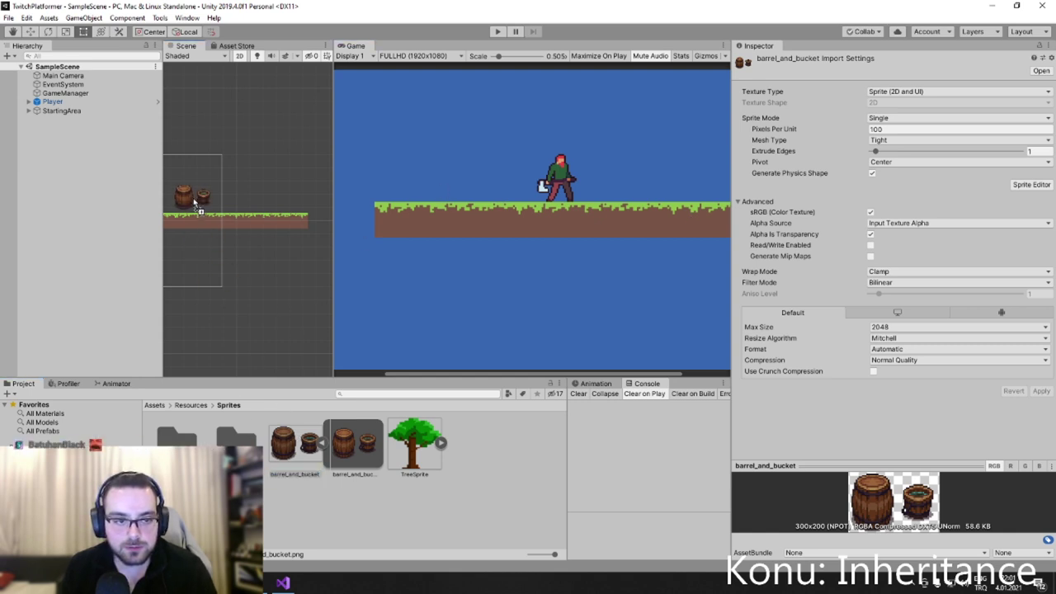
# Place the barrel_and_bucket sprite in the scene and nudge it up and right.
pyautogui.moveTo(190, 203); pyautogui.dragTo(161, 203)
pyautogui.click(691, 174)
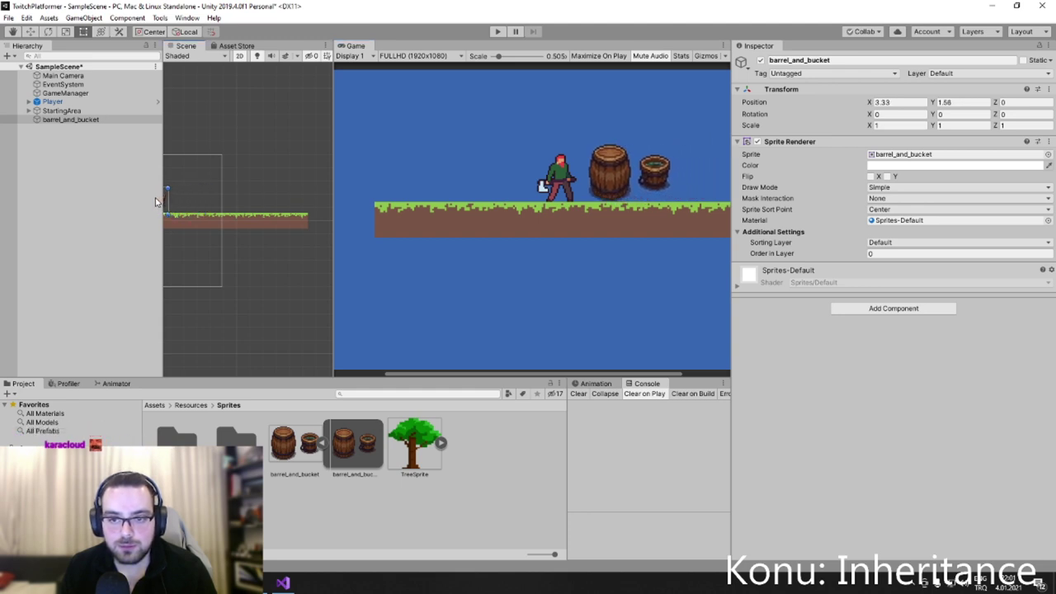
pyautogui.moveTo(160, 203); pyautogui.dragTo(173, 193)
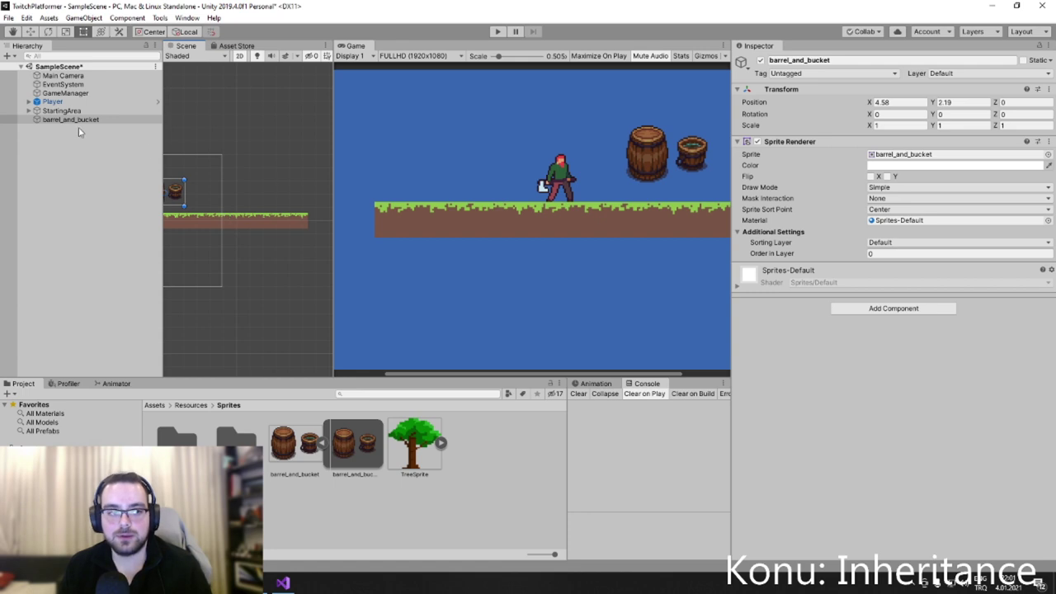
# Delete the barrel_and_bucket scene object and its sprite asset, then return to the browser.
pyautogui.click(71, 120)
pyautogui.press('Delete')
pyautogui.click(289, 446)
pyautogui.press('Delete')
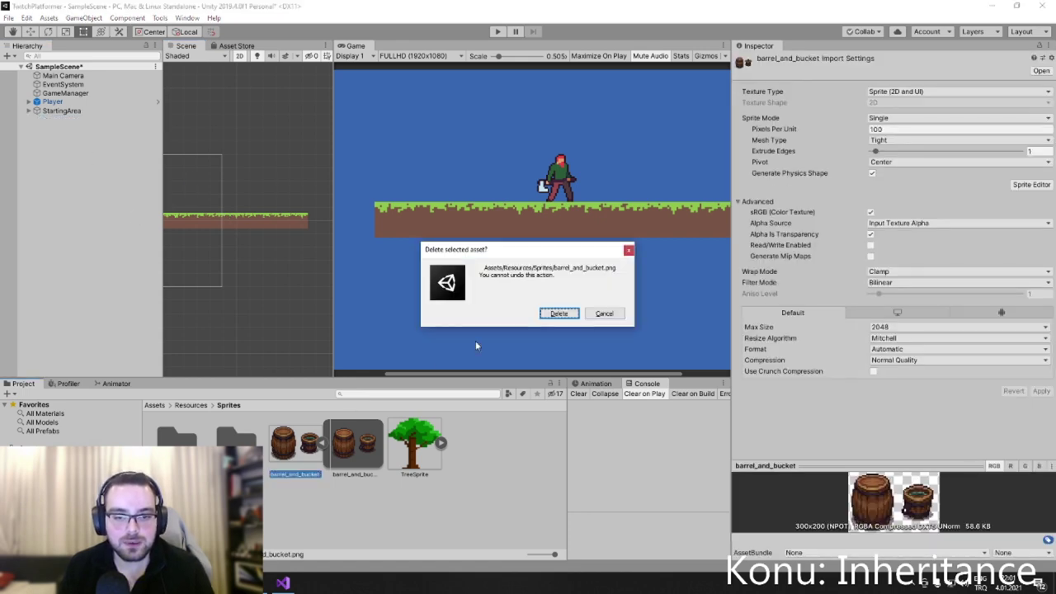
pyautogui.click(551, 315)
pyautogui.hotkey('alt', 'Tab')
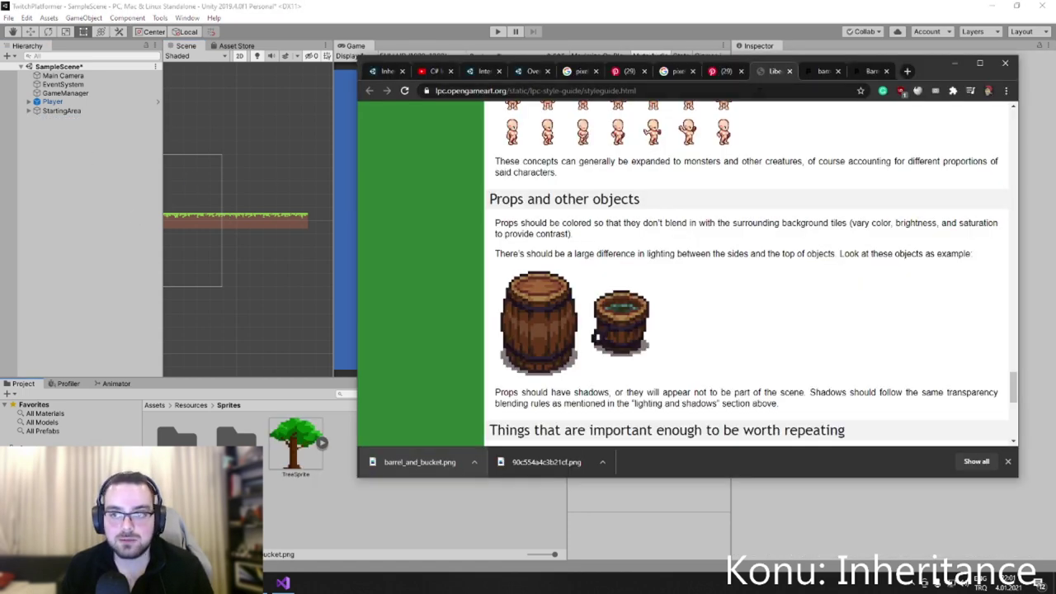
# Look over both barrel drawing tabs and the style guide, then maximise Chrome.
pyautogui.click(815, 72)
pyautogui.scroll(-3, 693, 327)
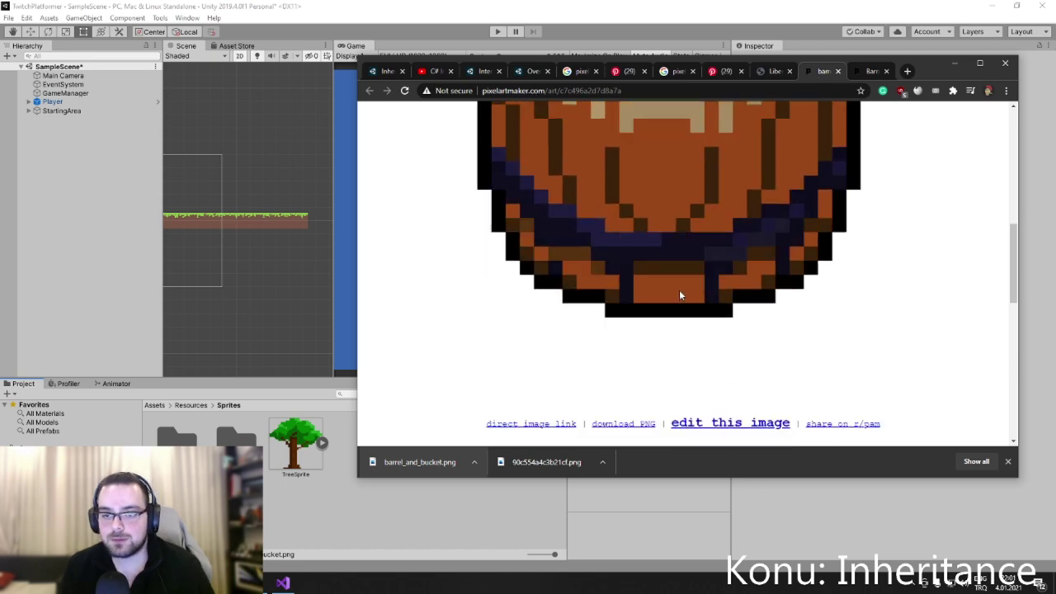
pyautogui.keyDown('ctrl'); pyautogui.scroll(-3, 679, 290); pyautogui.keyUp('ctrl')
pyautogui.click(870, 72)
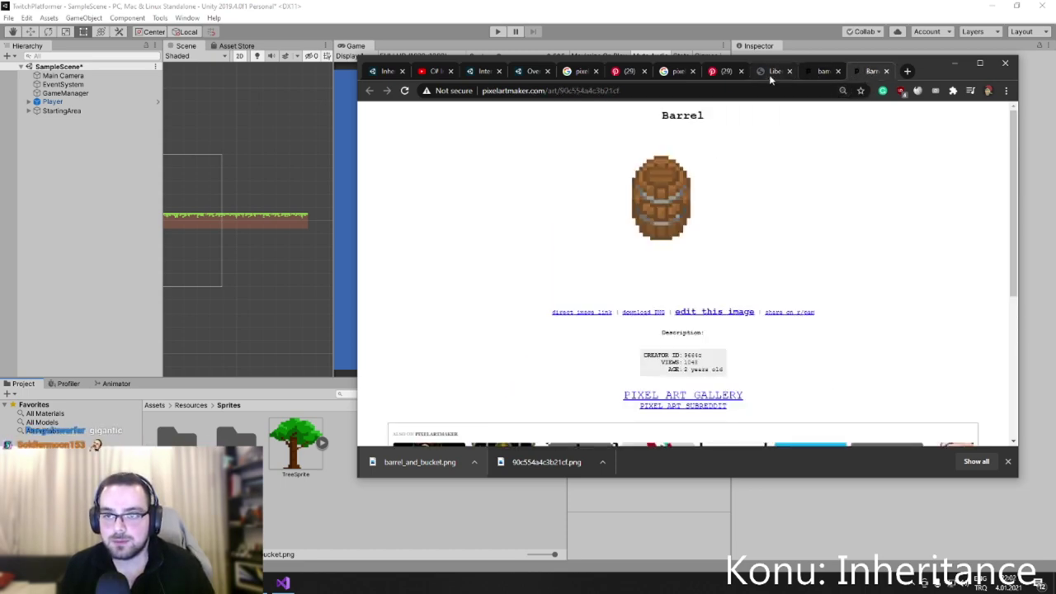
pyautogui.click(760, 72)
pyautogui.scroll(-4, 666, 264)
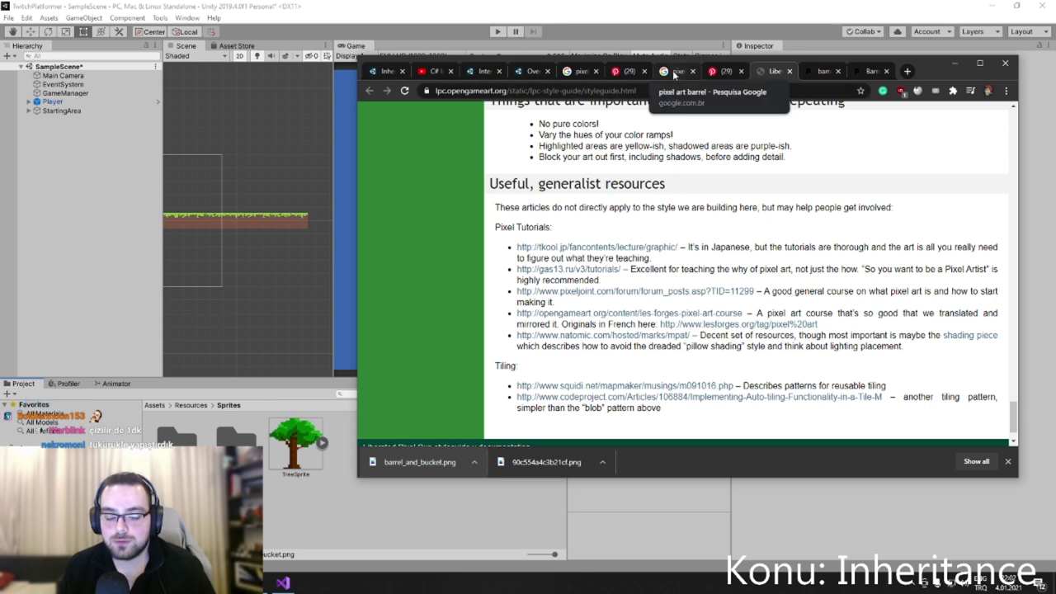
pyautogui.click(980, 62)
# Search Google for 'how to draw pixel art' in a new tab.
pyautogui.hotkey('ctrl', 't')
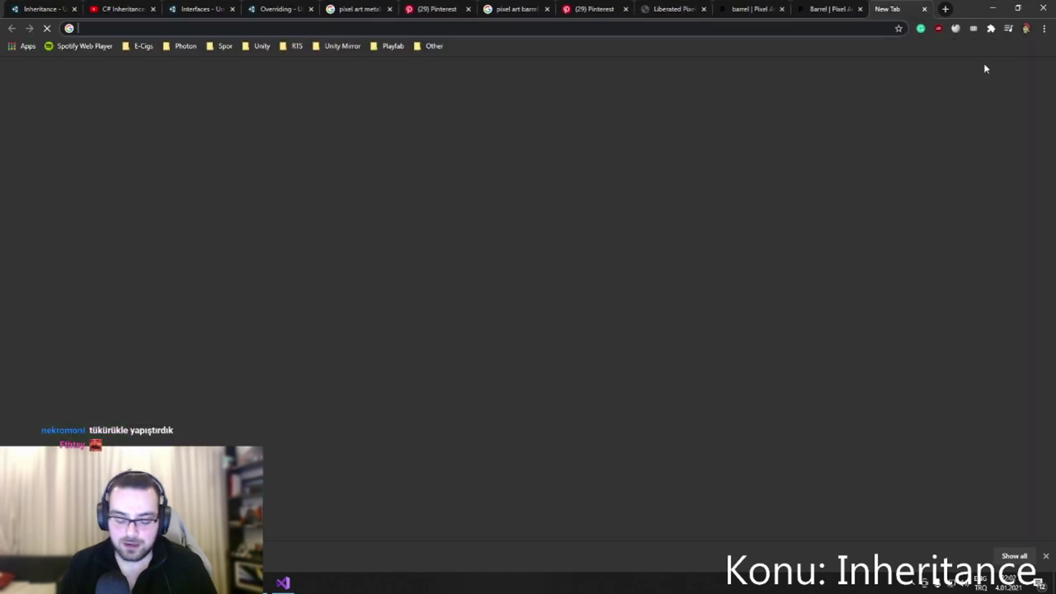
pyautogui.write('how to draw p')
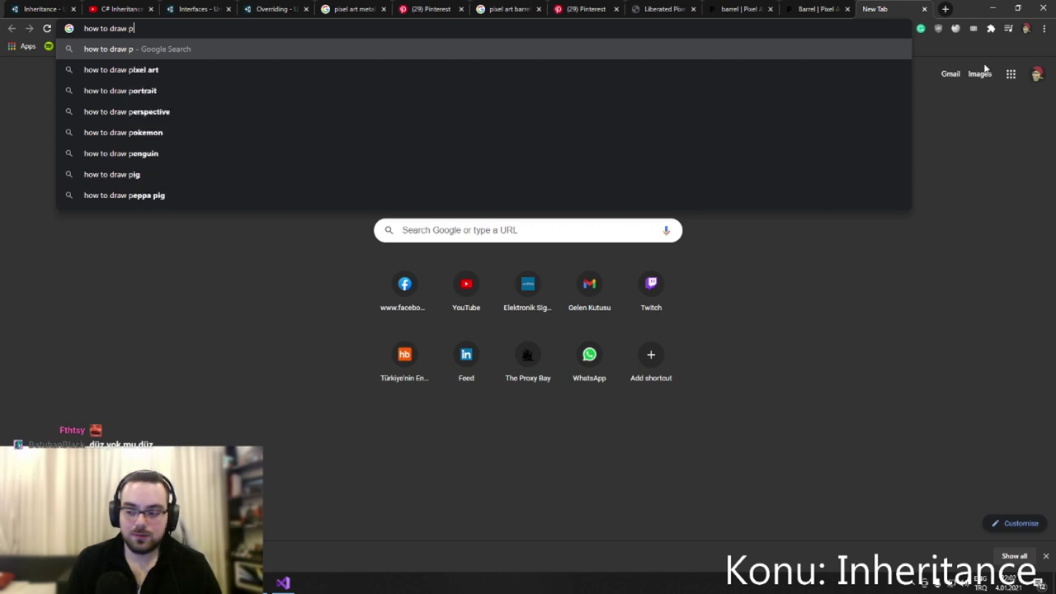
pyautogui.write('ixel ar')
pyautogui.press('Return')
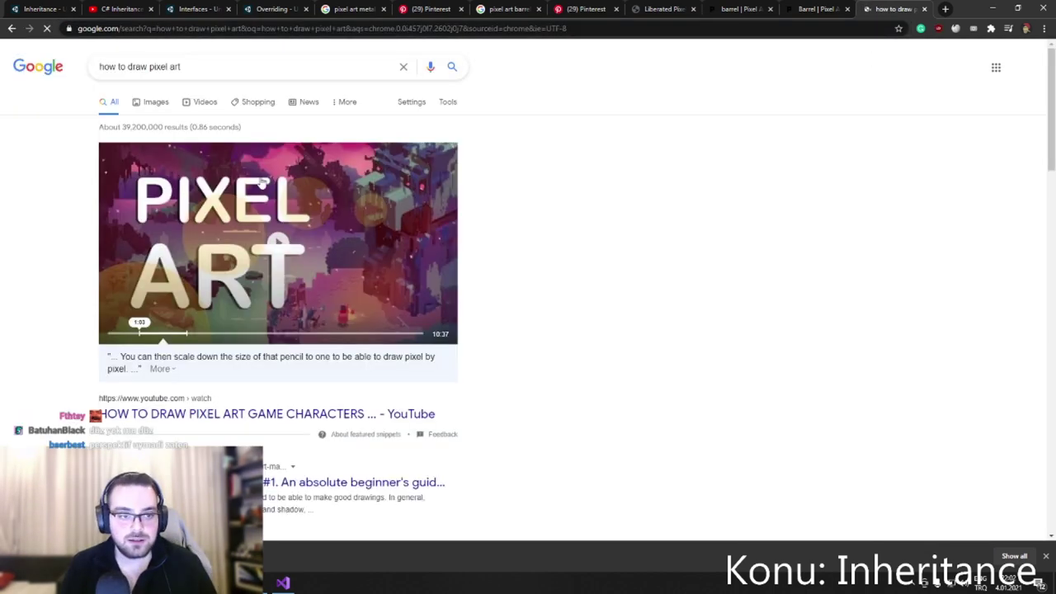
# Scroll Lospec's Where to Start article to the Start Pixelling canvas and pick brown.
pyautogui.scroll(-3, 237, 339)
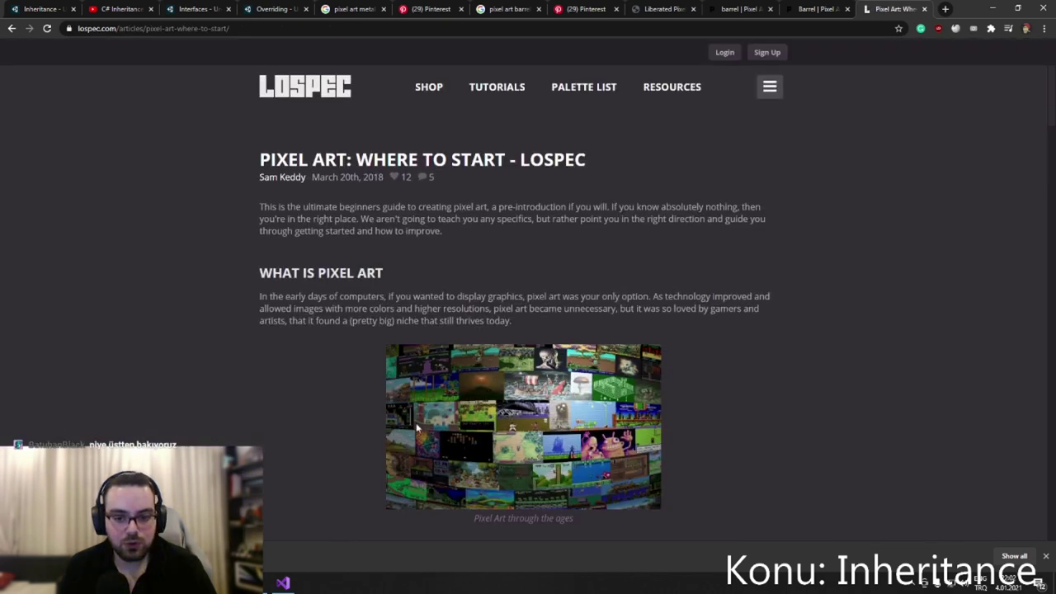
pyautogui.scroll(-4, 511, 339)
pyautogui.scroll(-3, 511, 339)
pyautogui.scroll(-5, 453, 349)
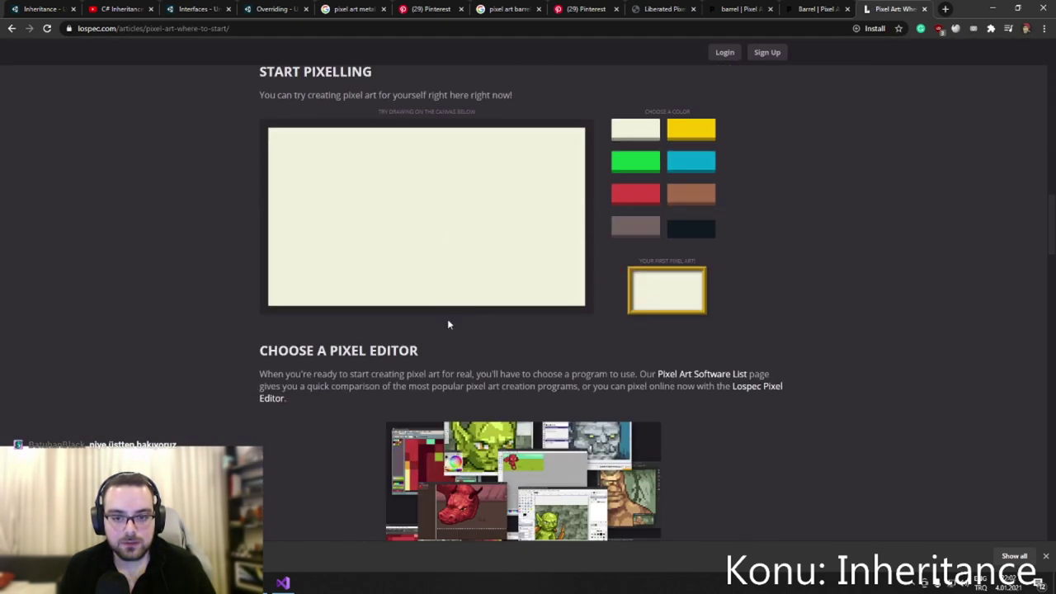
pyautogui.scroll(2, 448, 323)
pyautogui.scroll(-1, 536, 321)
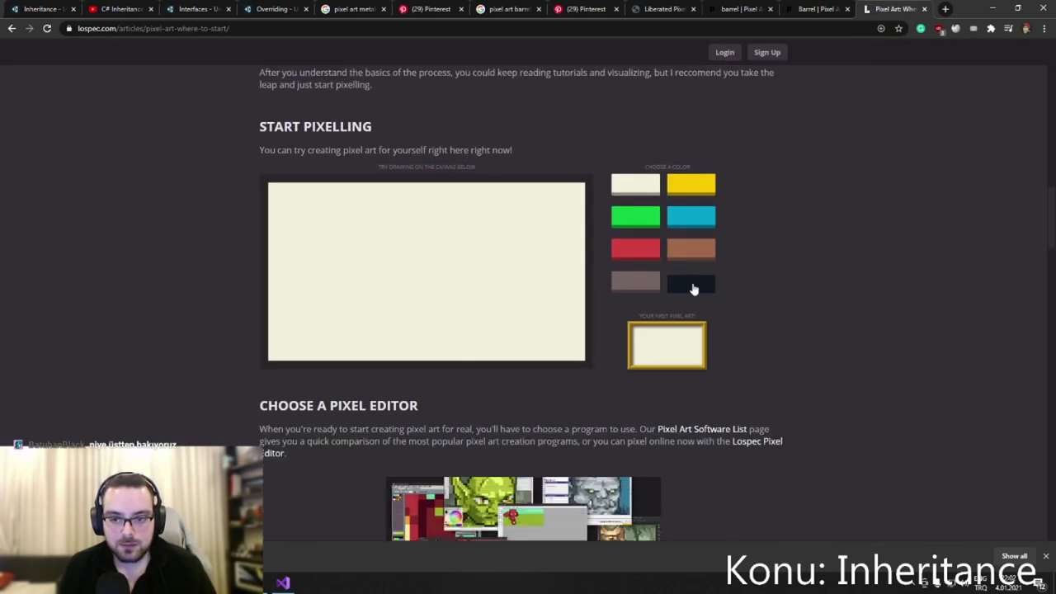
pyautogui.click(693, 252)
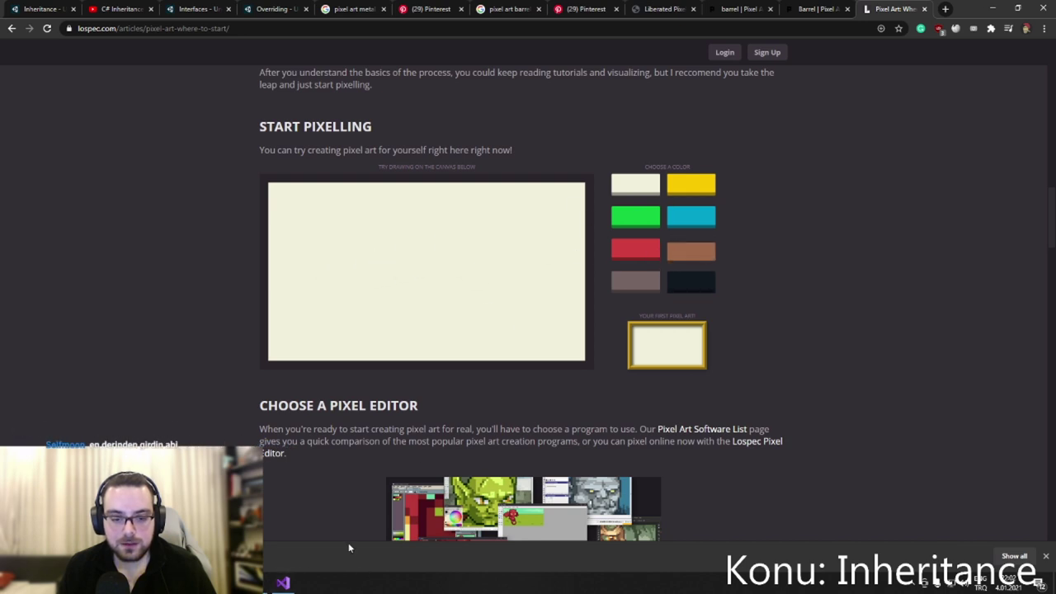
# Draw the barrel's black outline and grey hoops across its middle and top.
pyautogui.click(691, 282)
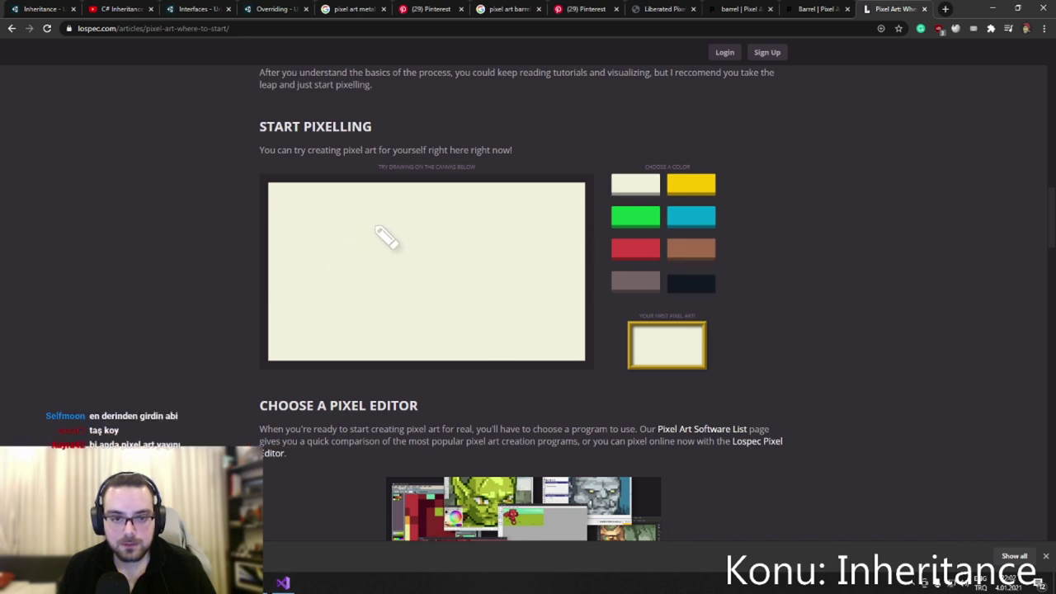
pyautogui.moveTo(393, 227)
pyautogui.mouseDown()
pyautogui.moveTo(363, 265)
pyautogui.moveTo(450, 216)
pyautogui.moveTo(372, 241)
pyautogui.mouseUp()
pyautogui.click(635, 282)
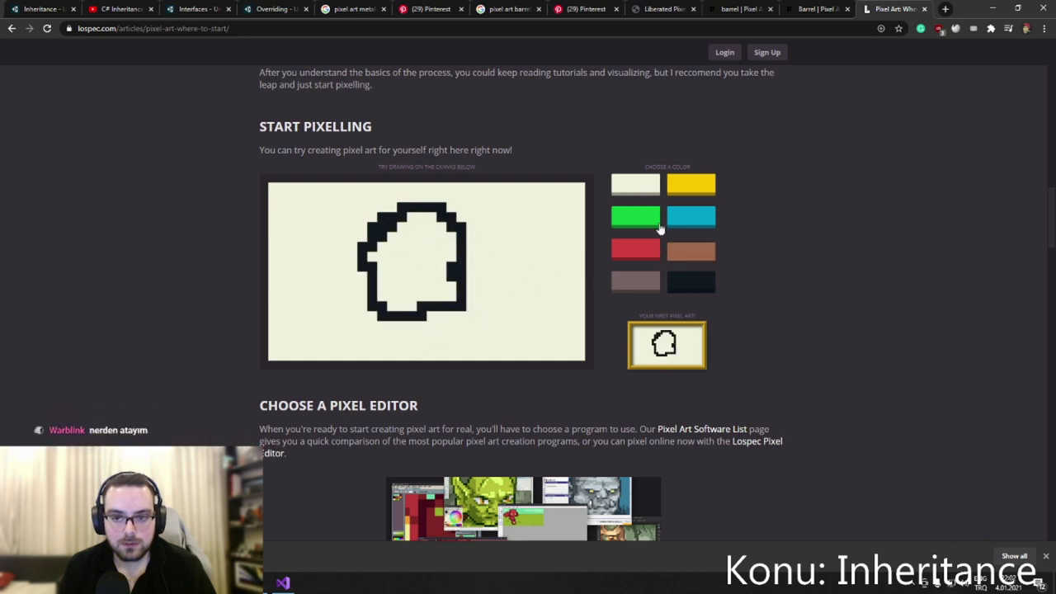
pyautogui.moveTo(368, 278); pyautogui.dragTo(444, 267)
pyautogui.moveTo(381, 223); pyautogui.dragTo(452, 238)
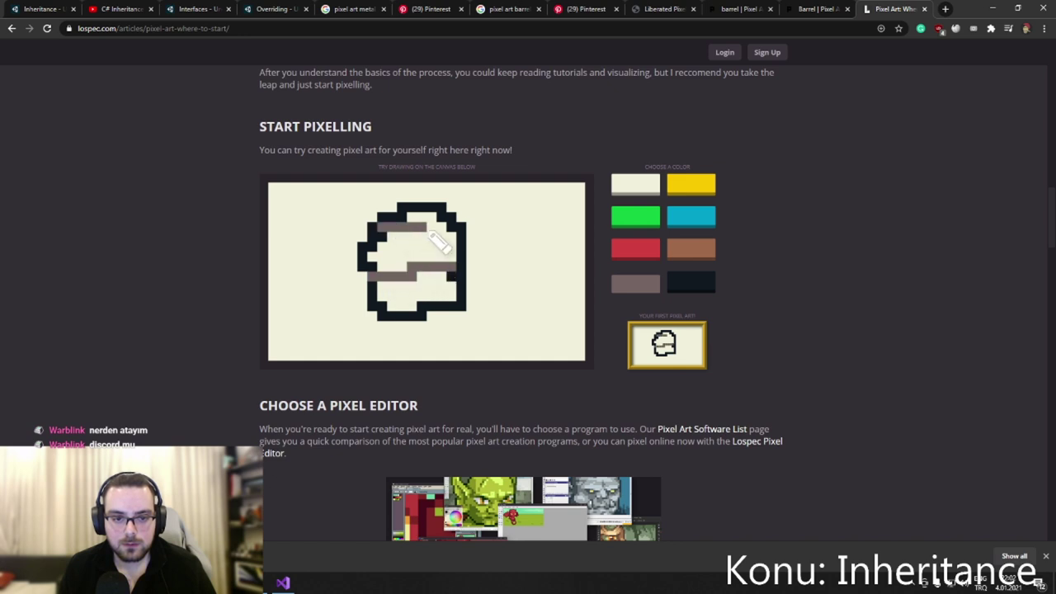
# Fill the barrel's upper, lower and right areas with brown.
pyautogui.click(691, 248)
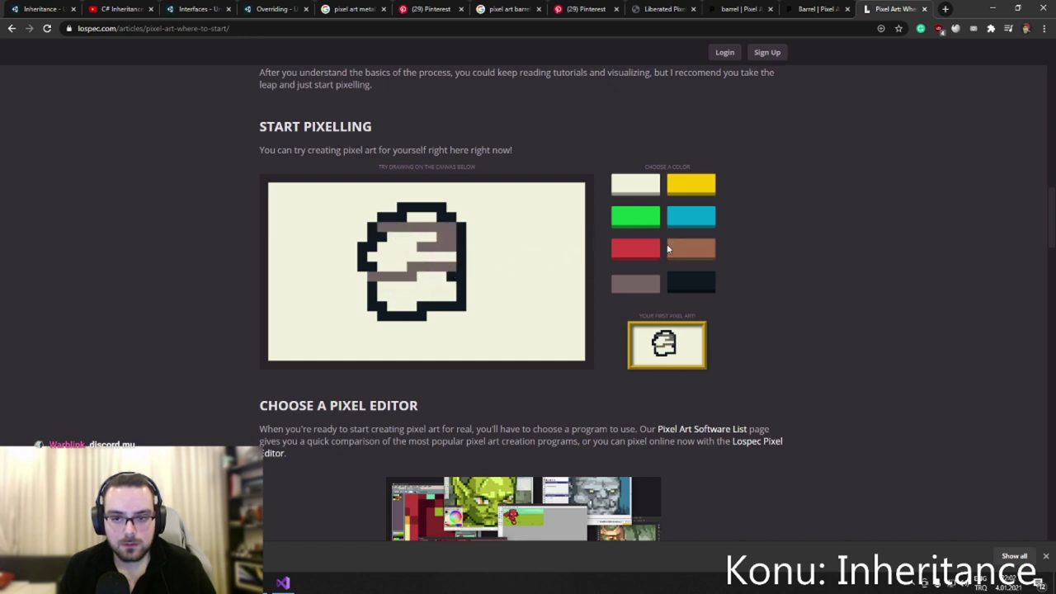
pyautogui.click(670, 248)
pyautogui.moveTo(447, 249)
pyautogui.mouseDown()
pyautogui.moveTo(416, 257)
pyautogui.moveTo(413, 216)
pyautogui.mouseUp()
pyautogui.moveTo(452, 293); pyautogui.dragTo(446, 294)
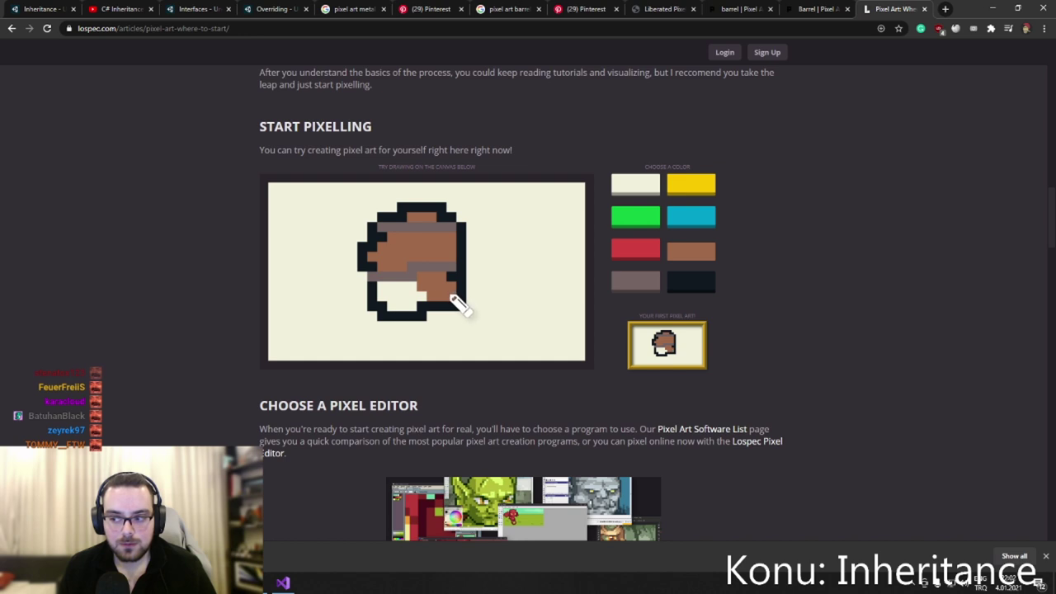
pyautogui.moveTo(428, 297); pyautogui.dragTo(412, 313)
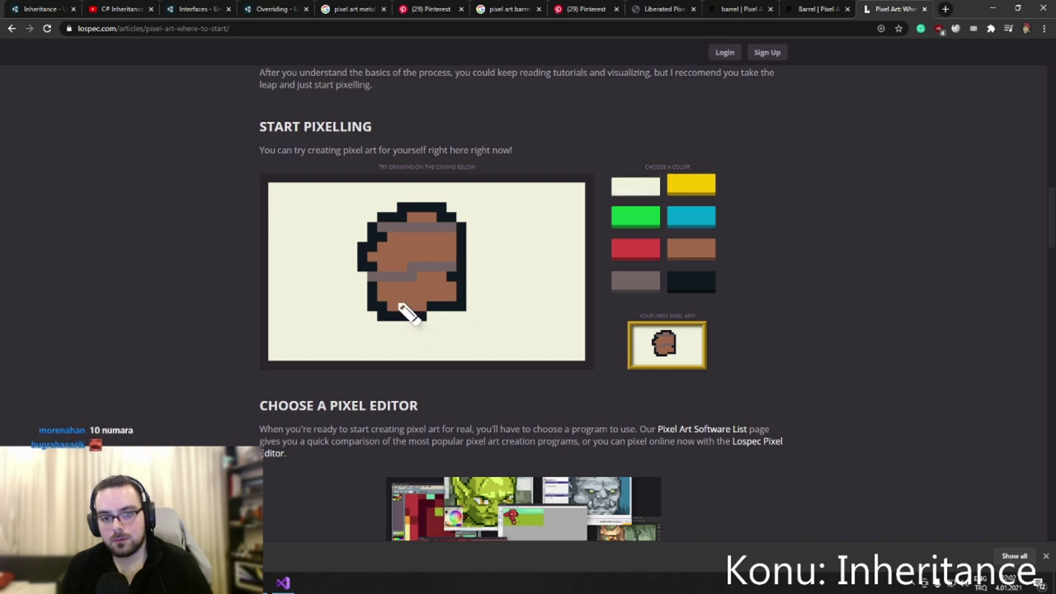
# Add white highlights to the barrel, then switch to the Barrel reference page.
pyautogui.moveTo(400, 306); pyautogui.dragTo(460, 295)
pyautogui.moveTo(424, 248); pyautogui.dragTo(428, 235)
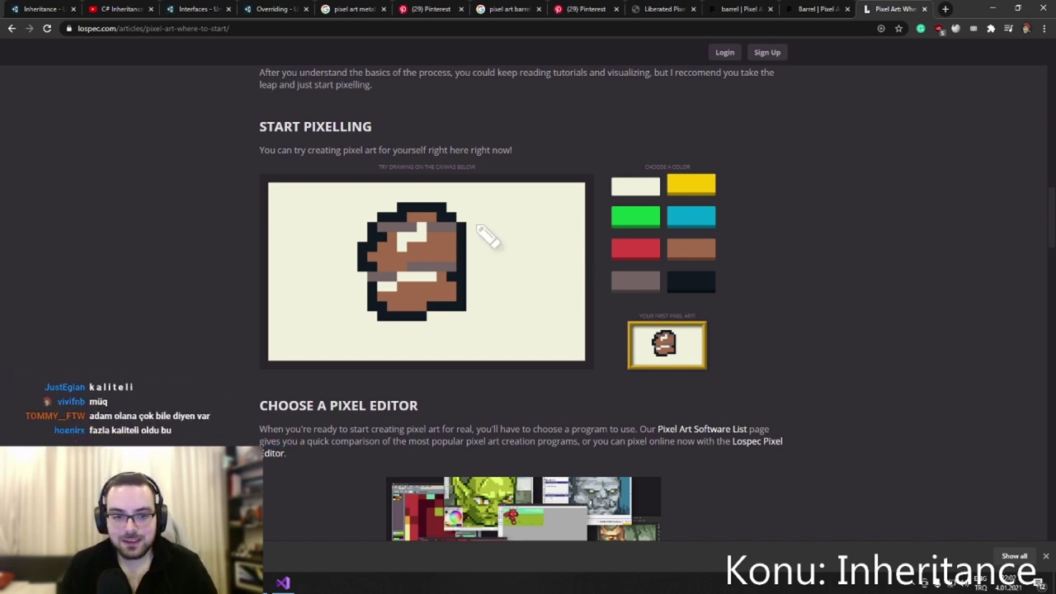
pyautogui.scroll(-1, 519, 260)
pyautogui.scroll(-2, 514, 255)
pyautogui.scroll(4, 495, 273)
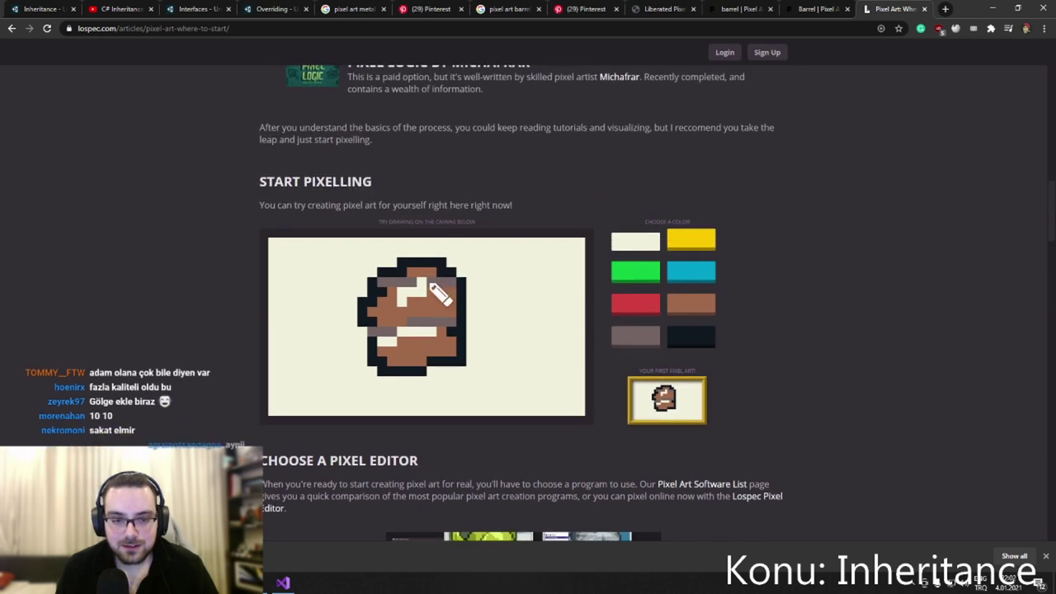
pyautogui.rightClick(426, 294)
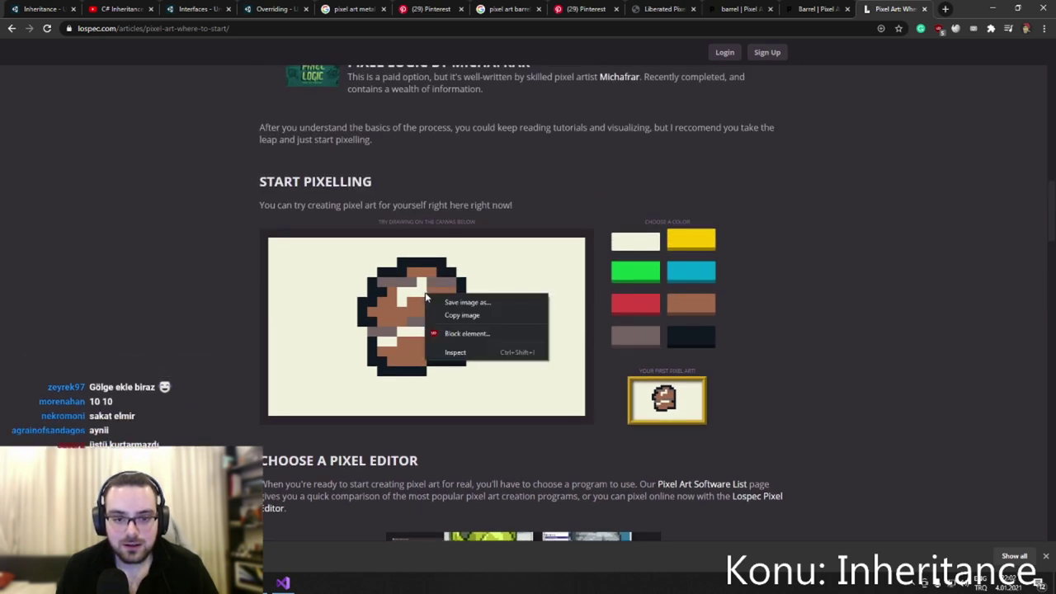
pyautogui.click(797, 285)
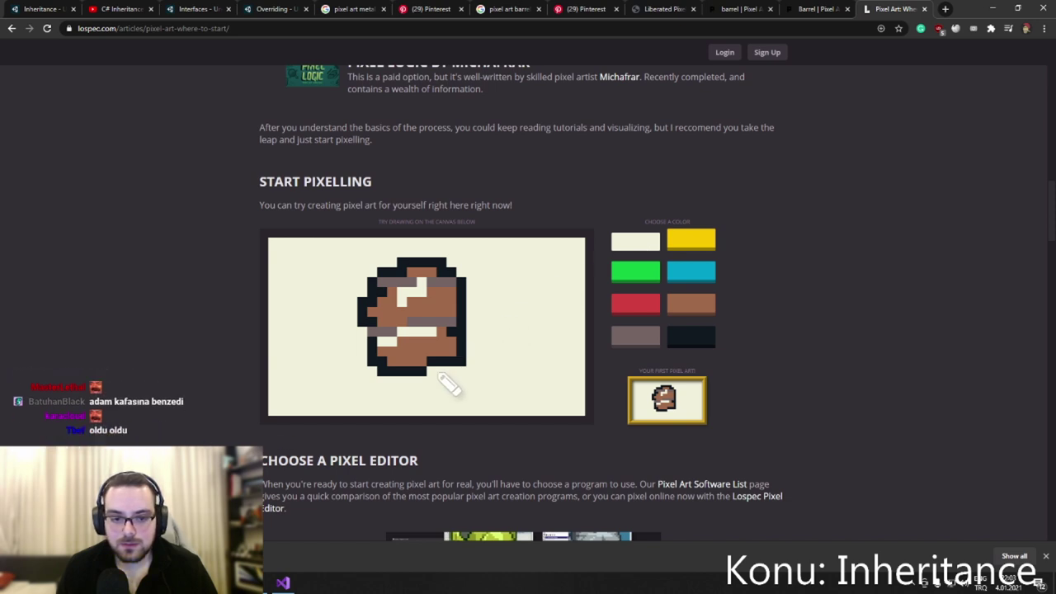
pyautogui.click(452, 350)
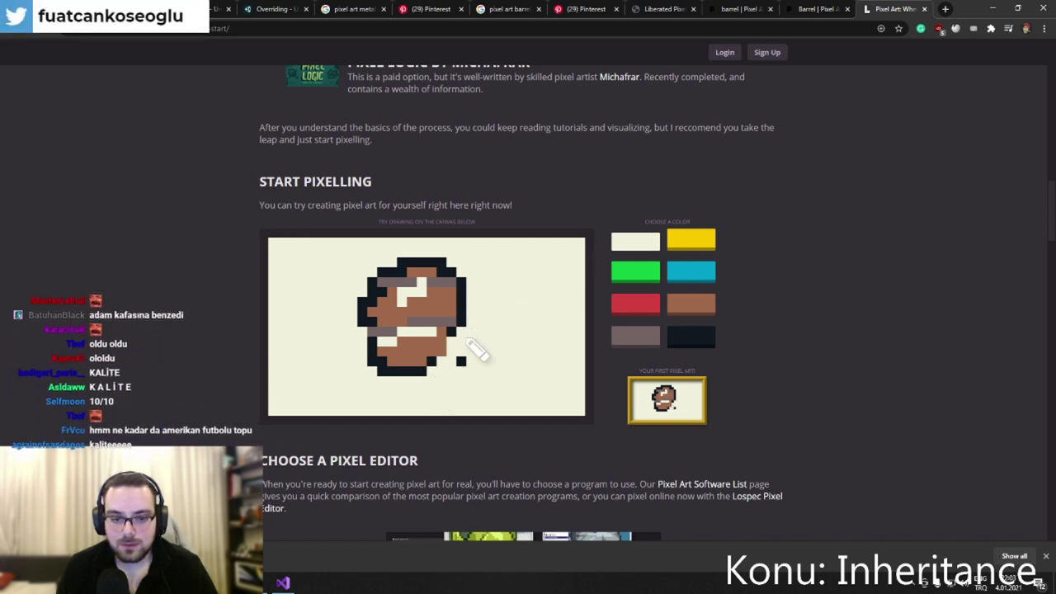
pyautogui.moveTo(432, 380)
pyautogui.mouseDown()
pyautogui.moveTo(469, 336)
pyautogui.moveTo(448, 330)
pyautogui.moveTo(387, 351)
pyautogui.mouseUp()
pyautogui.click(794, 8)
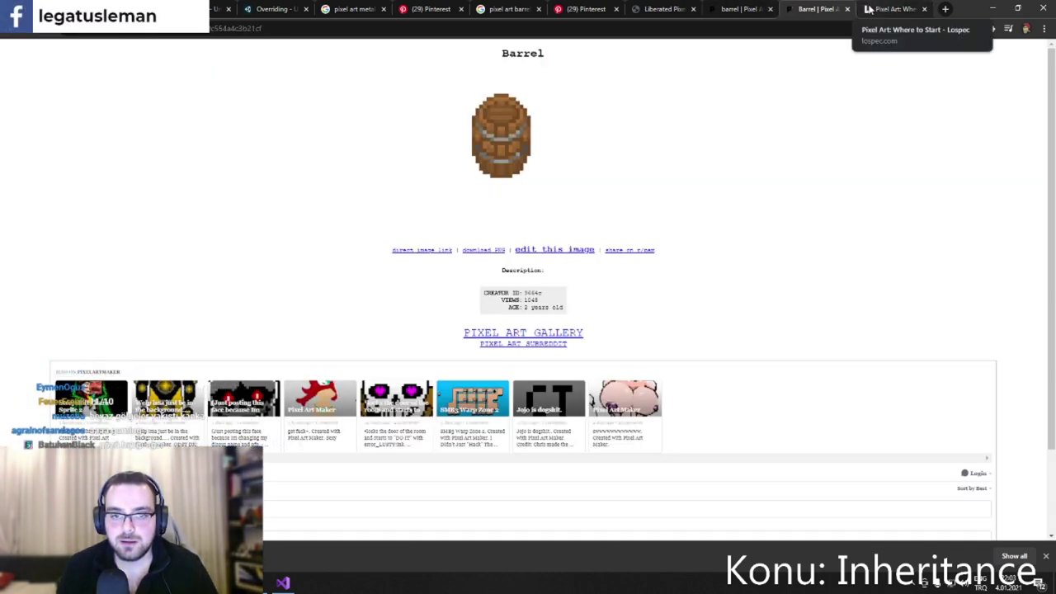
# Back on Lospec, paint over most of the barrel sketch and select dark navy.
pyautogui.click(869, 9)
pyautogui.moveTo(417, 260)
pyautogui.mouseDown()
pyautogui.moveTo(384, 309)
pyautogui.moveTo(390, 294)
pyautogui.mouseUp()
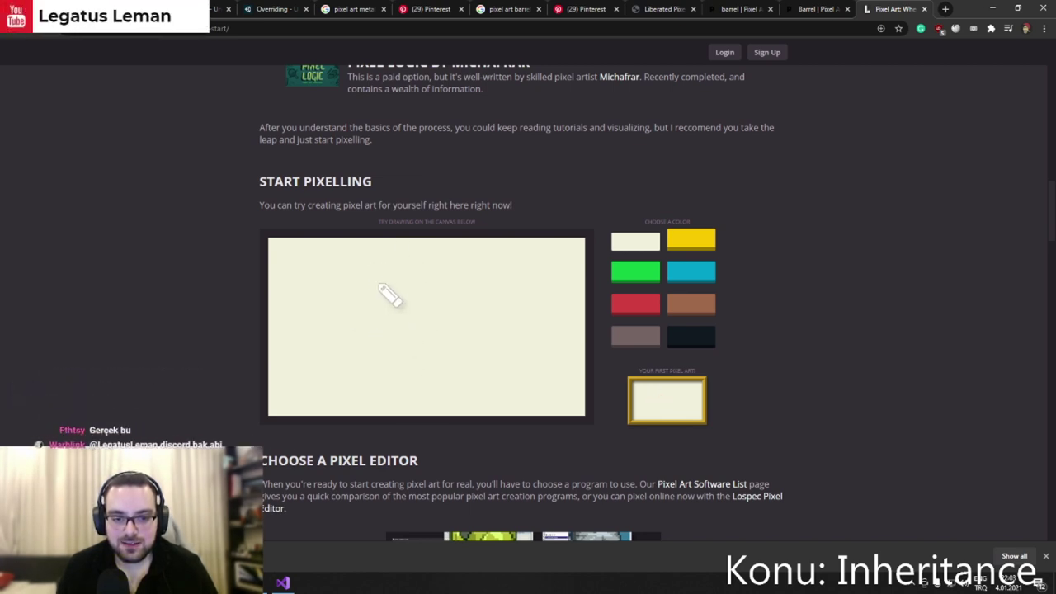
pyautogui.click(683, 334)
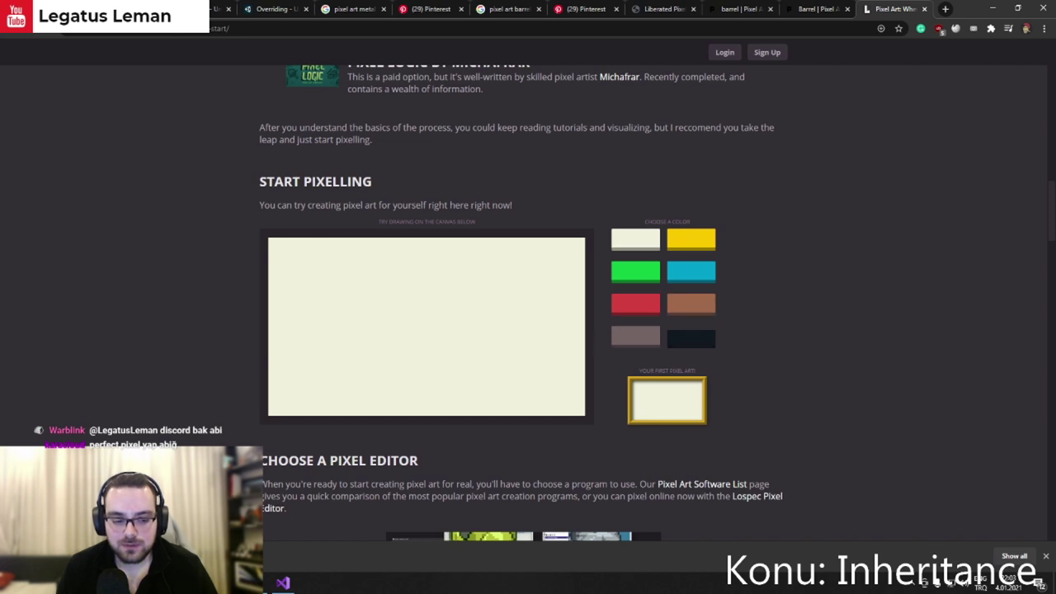
pyautogui.hotkey('alt', 'Tab')
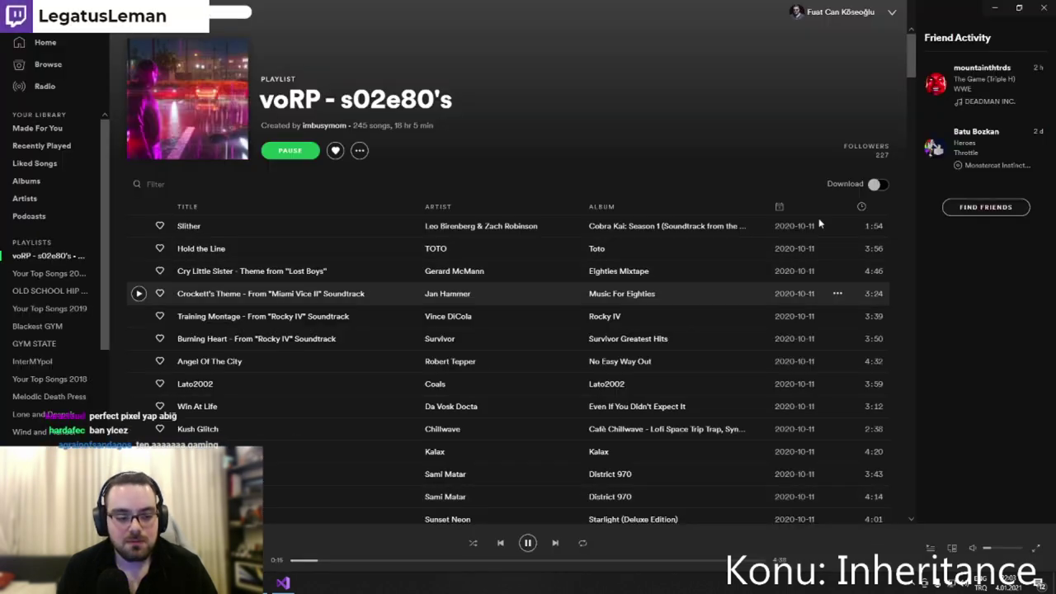
pyautogui.hotkey('alt', 'Tab')
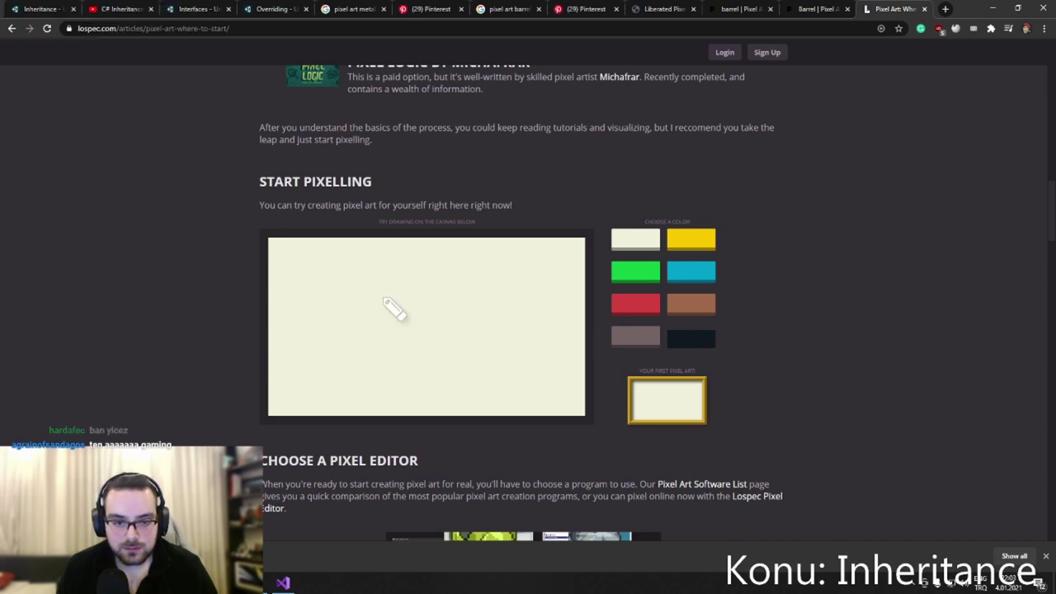
# Draw a dark pixel circle outline near the canvas centre, filling in its lower-left pixels.
pyautogui.moveTo(392, 293); pyautogui.dragTo(402, 282)
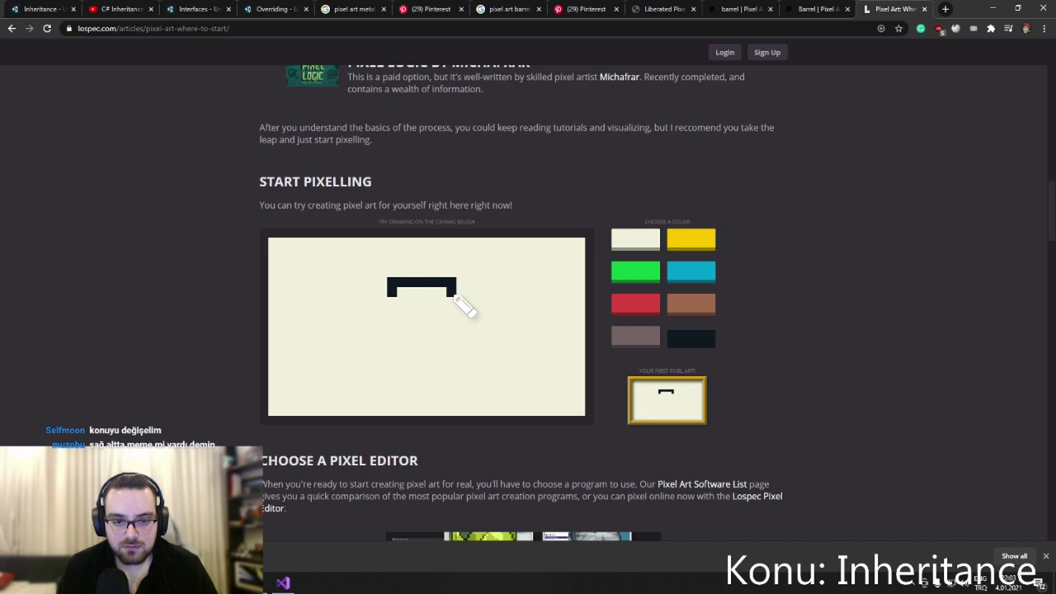
pyautogui.moveTo(470, 329); pyautogui.dragTo(467, 369)
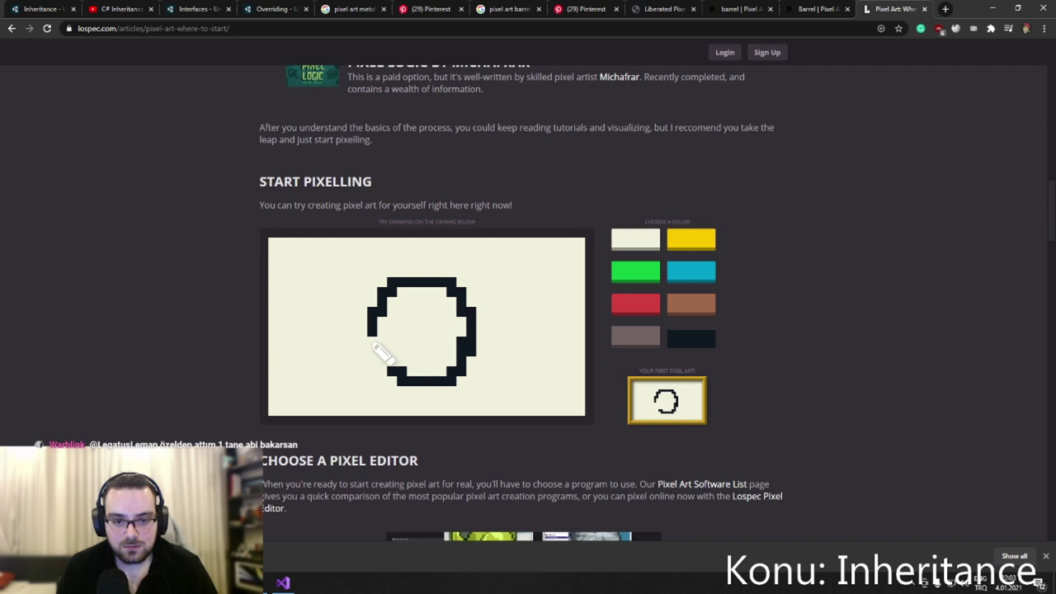
pyautogui.click(372, 341)
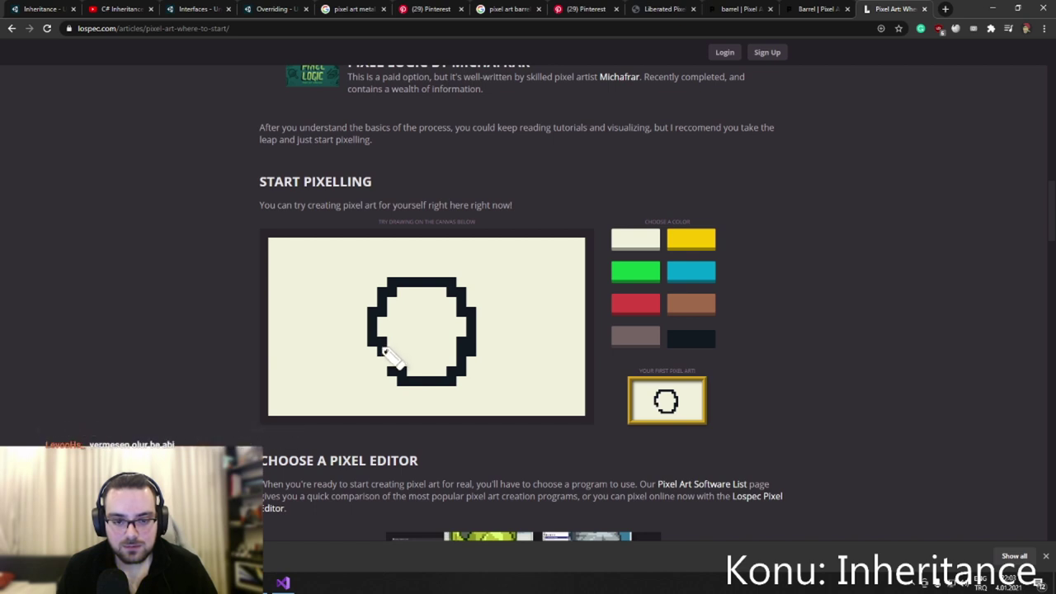
pyautogui.click(387, 369)
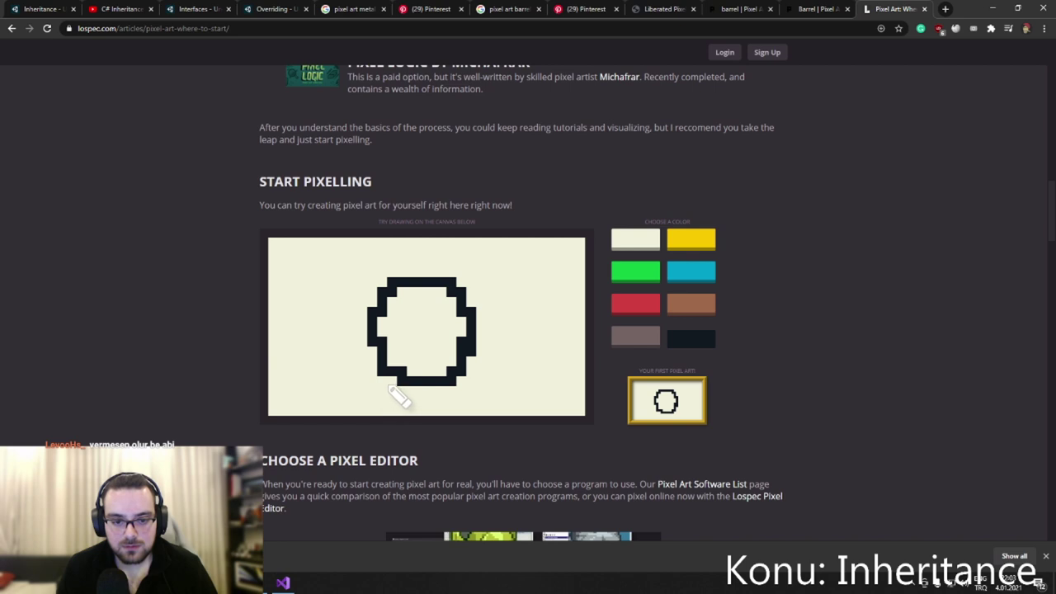
# Erase the stray pixel at the circle's bottom-left with the cream swatch.
pyautogui.click(654, 245)
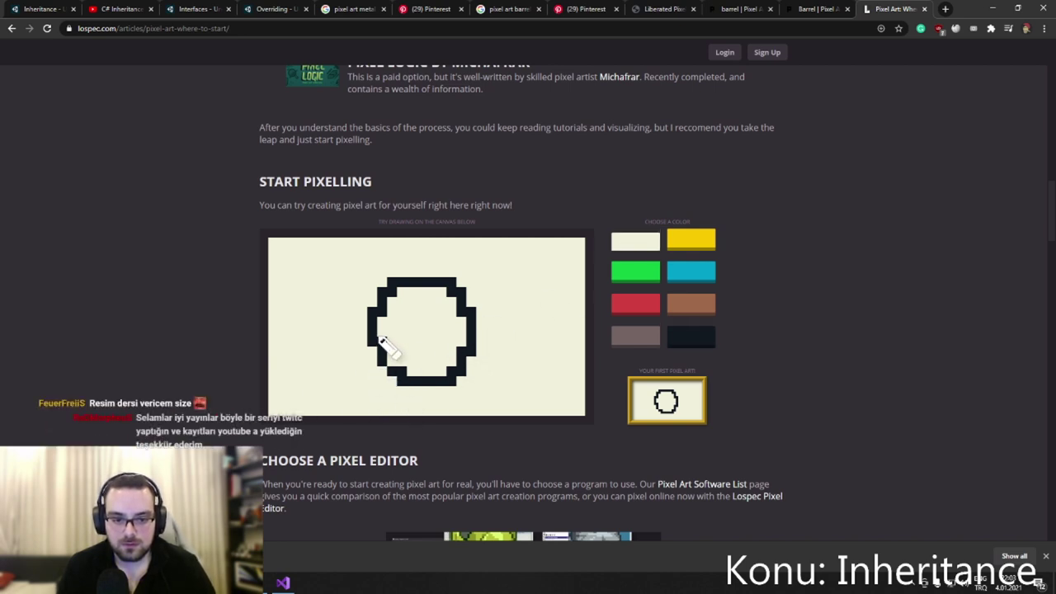
pyautogui.click(677, 335)
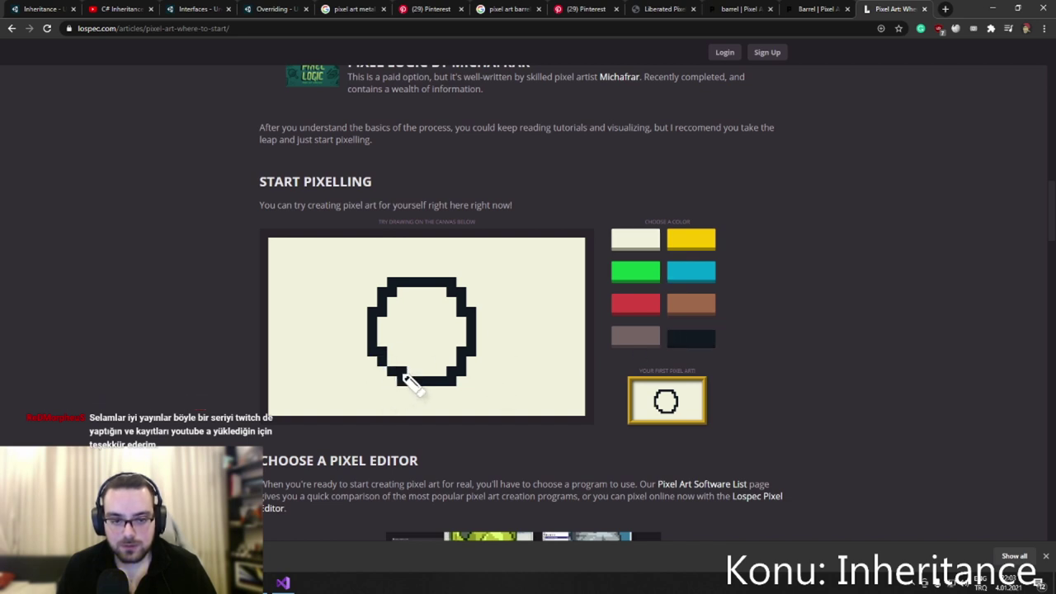
pyautogui.click(631, 241)
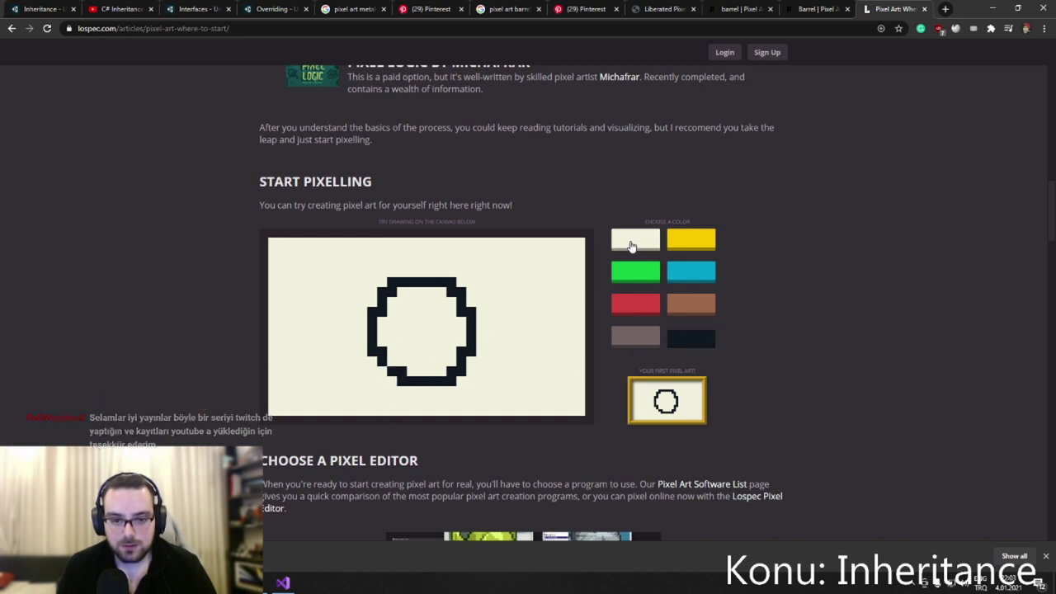
pyautogui.click(394, 376)
# Erase the circle's top and most of its bottom edge, and extend the right side upward.
pyautogui.moveTo(396, 297); pyautogui.dragTo(437, 285)
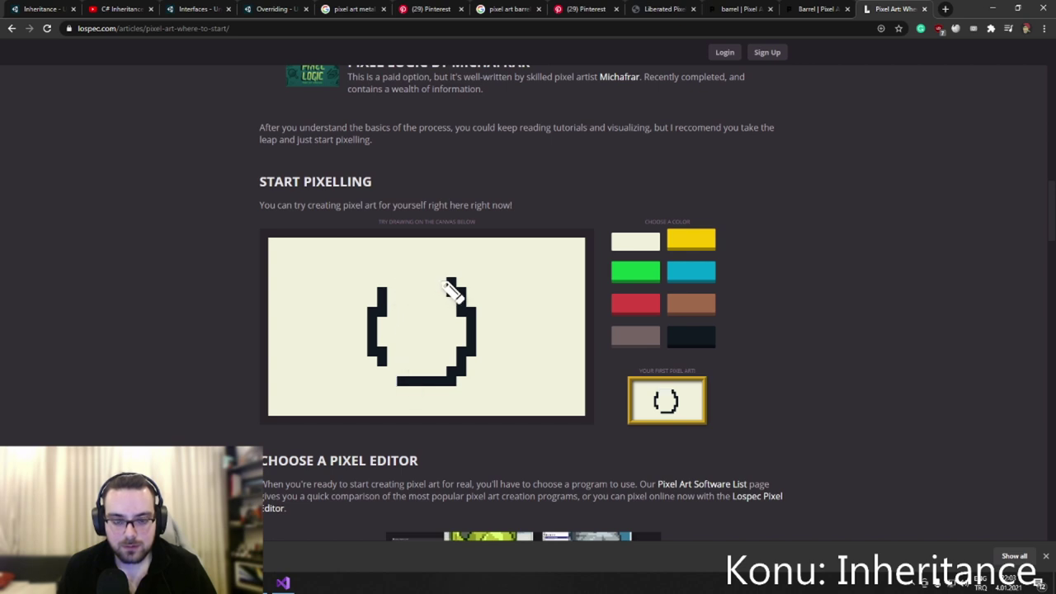
pyautogui.click(685, 336)
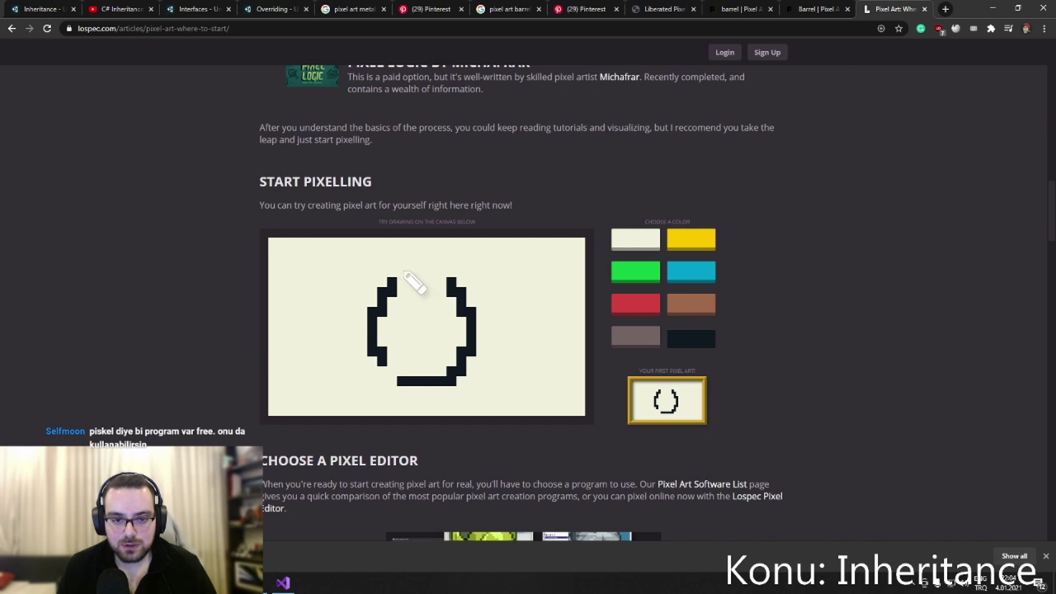
pyautogui.click(442, 272)
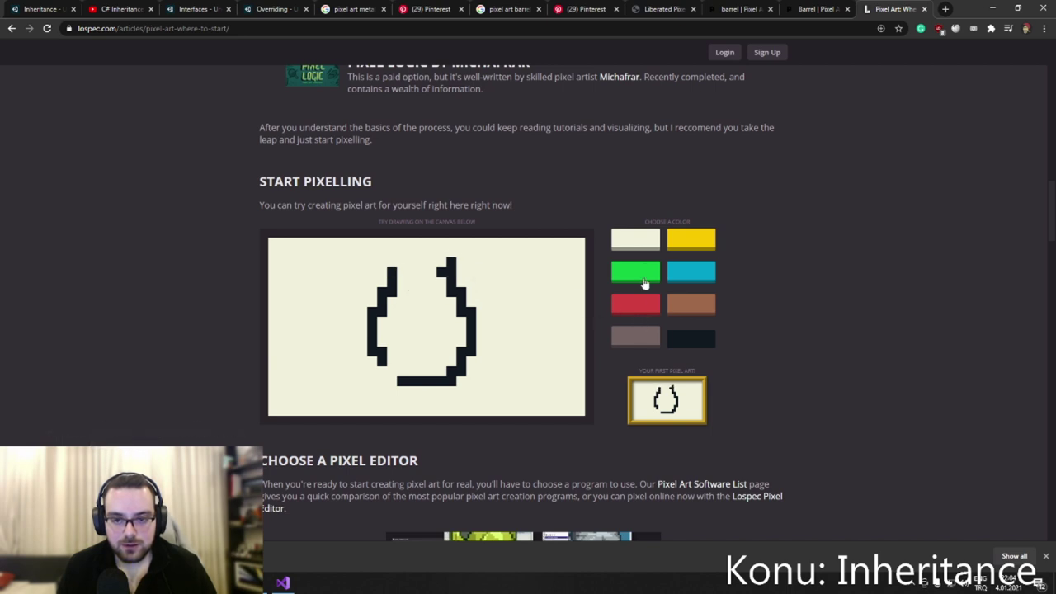
pyautogui.click(647, 241)
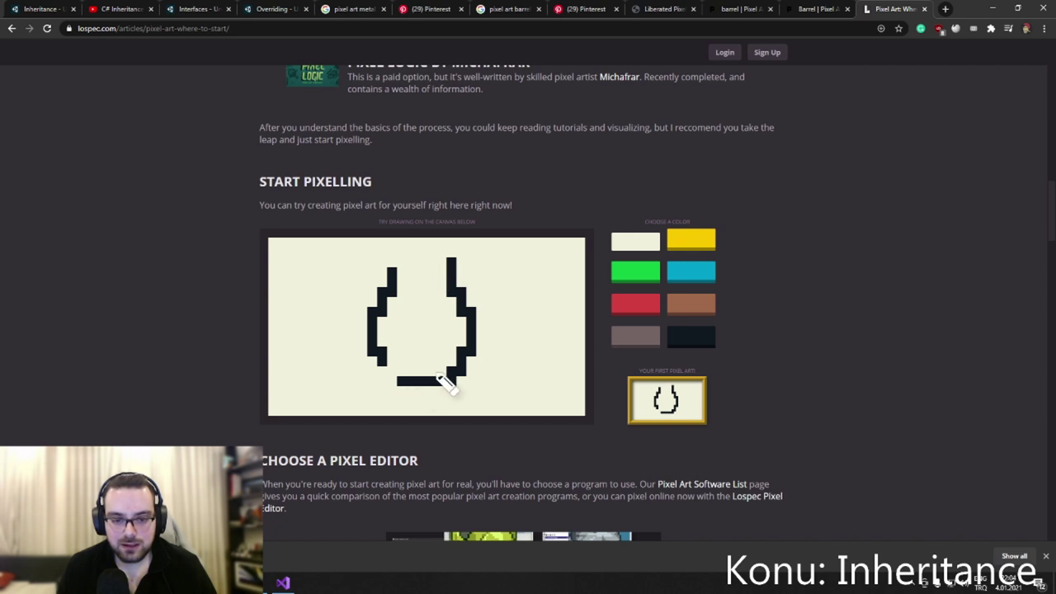
pyautogui.moveTo(438, 378); pyautogui.dragTo(418, 389)
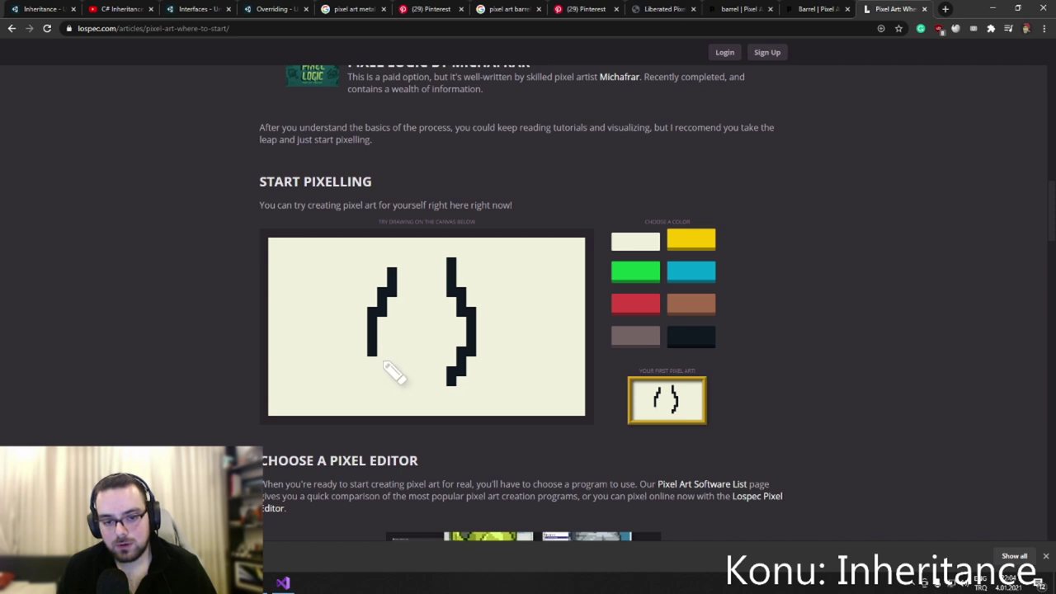
# Redraw the sides, a straight bottom row and a flat top in black, trimming the top bump.
pyautogui.click(692, 337)
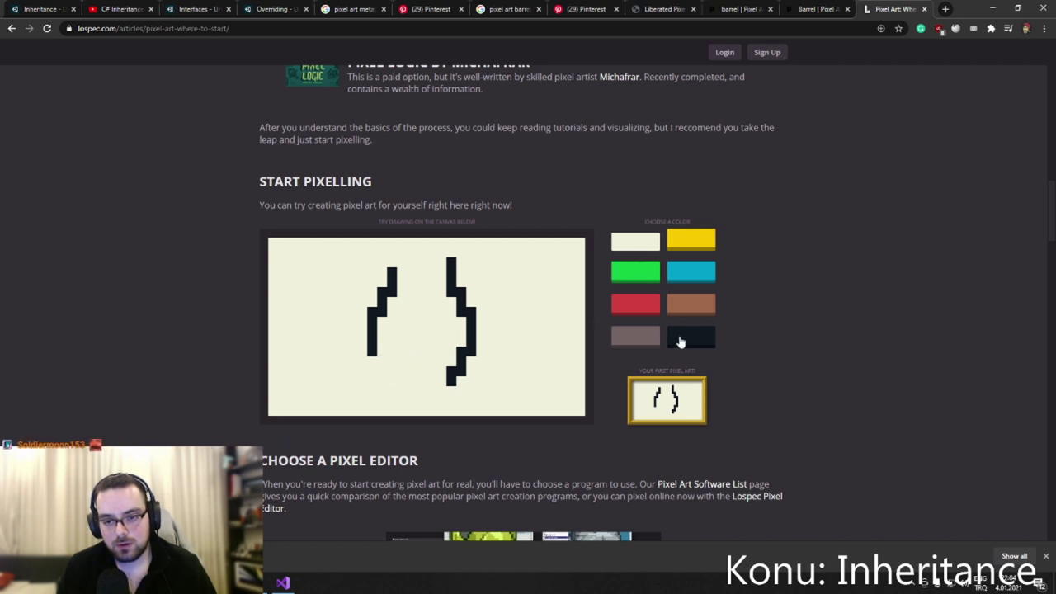
pyautogui.click(381, 360)
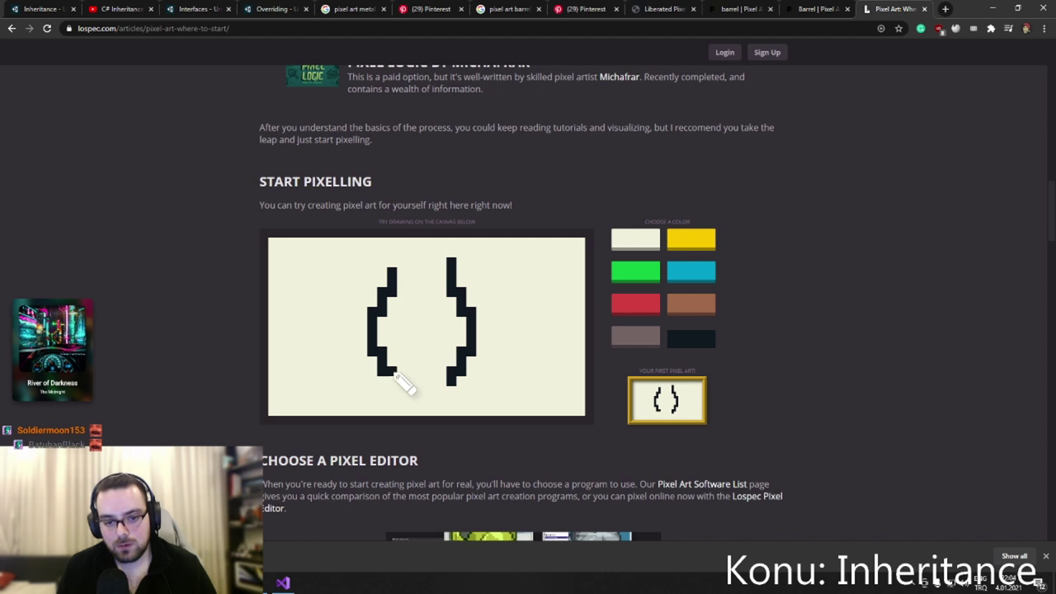
pyautogui.click(392, 262)
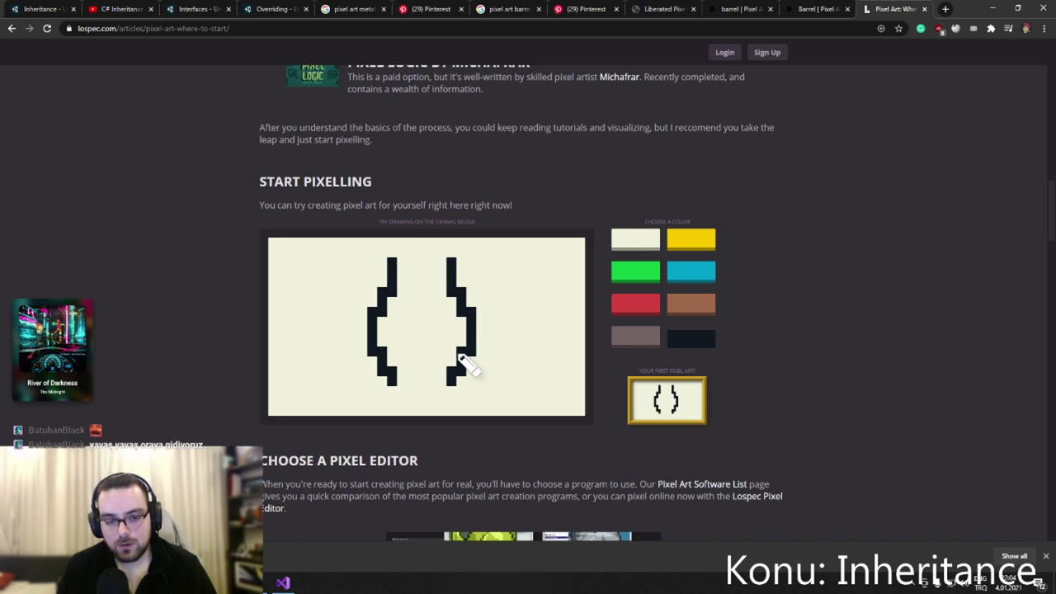
pyautogui.moveTo(438, 390); pyautogui.dragTo(419, 389)
pyautogui.click(419, 390)
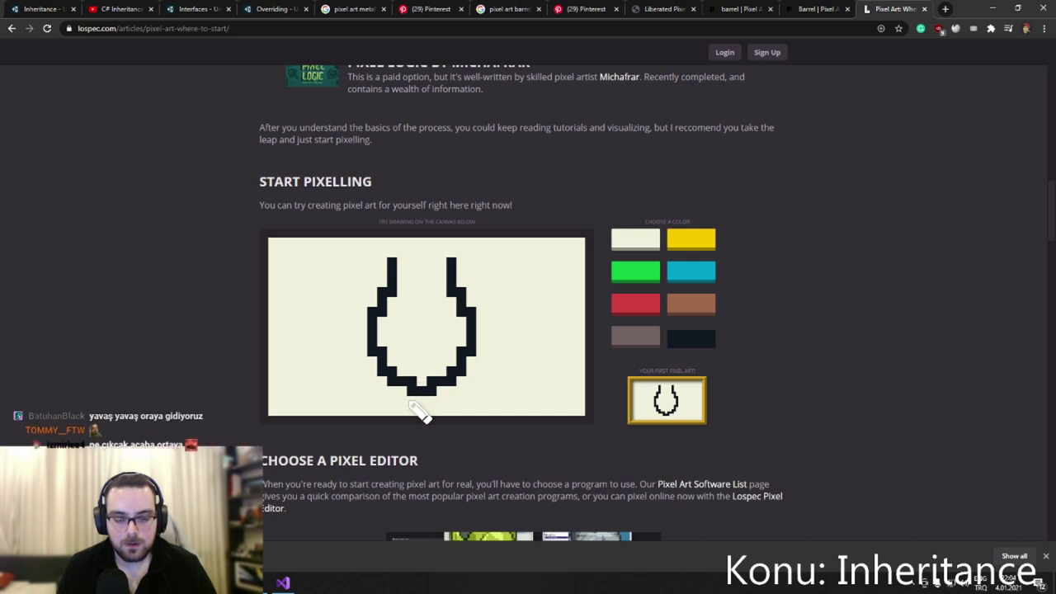
pyautogui.moveTo(403, 263); pyautogui.dragTo(446, 260)
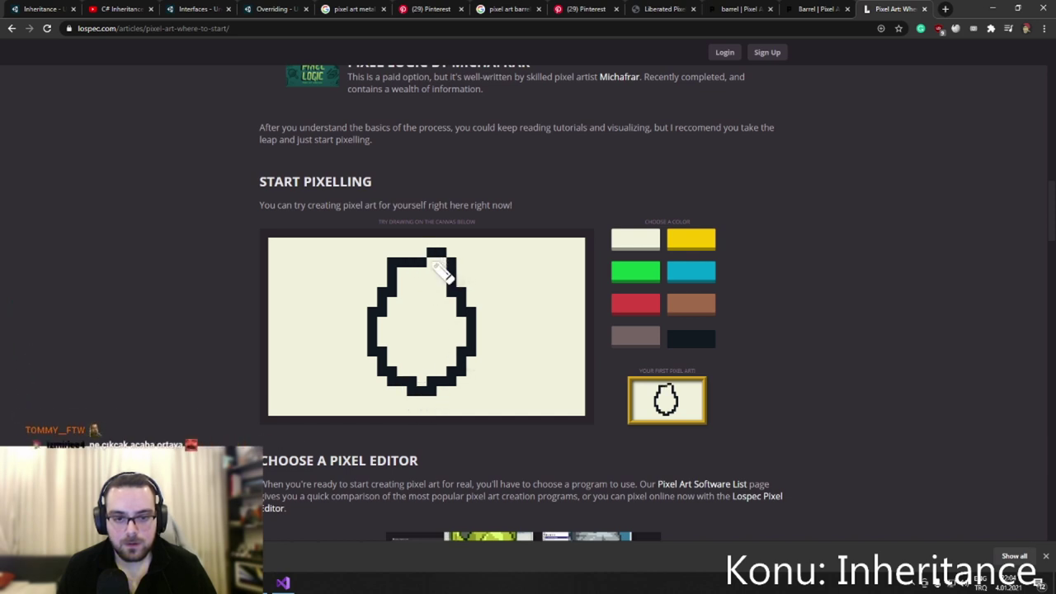
pyautogui.click(648, 244)
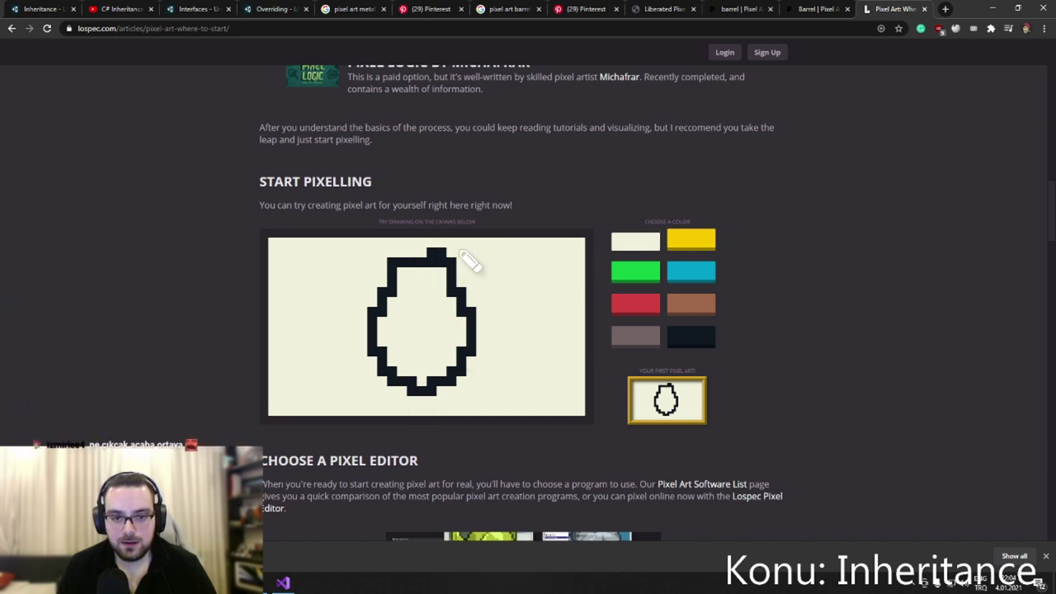
pyautogui.moveTo(449, 252); pyautogui.dragTo(425, 252)
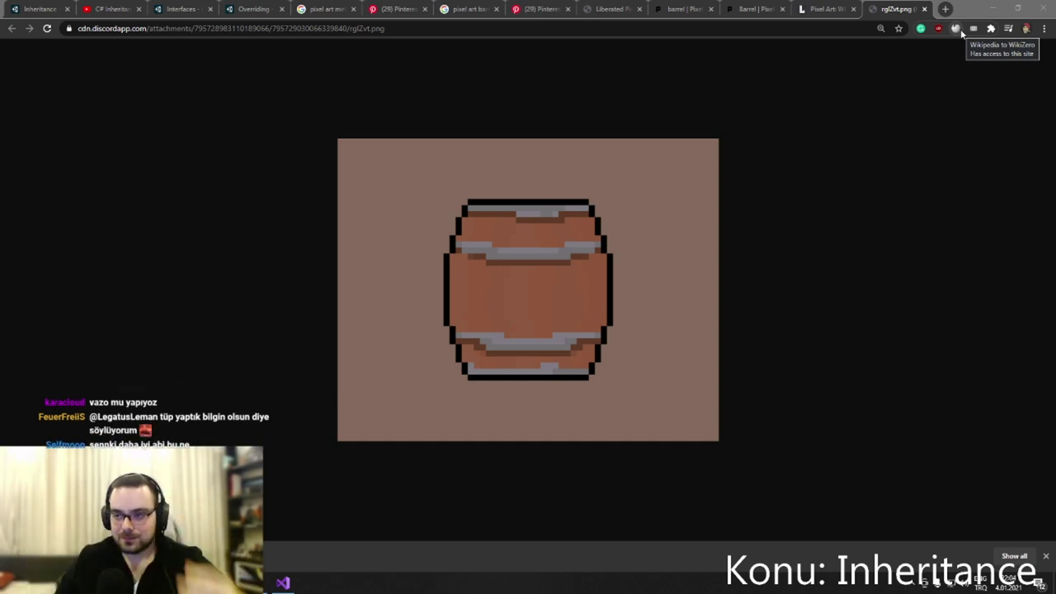
# Close the rglZvt.png tab and paint over the whole barrel outline with the cream swatch.
pyautogui.click(924, 8)
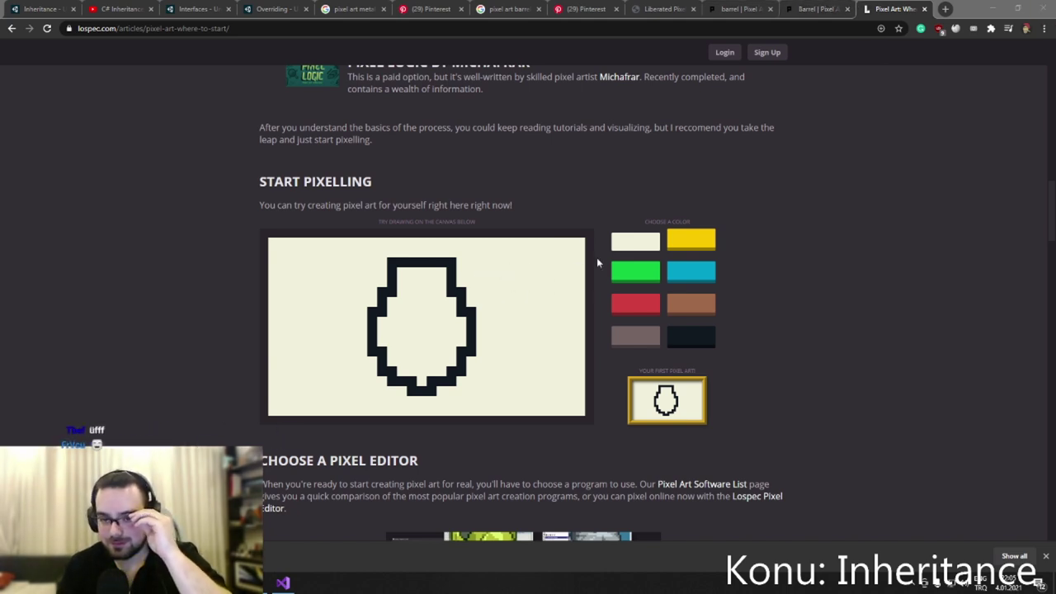
pyautogui.click(635, 240)
pyautogui.moveTo(462, 301); pyautogui.dragTo(404, 263)
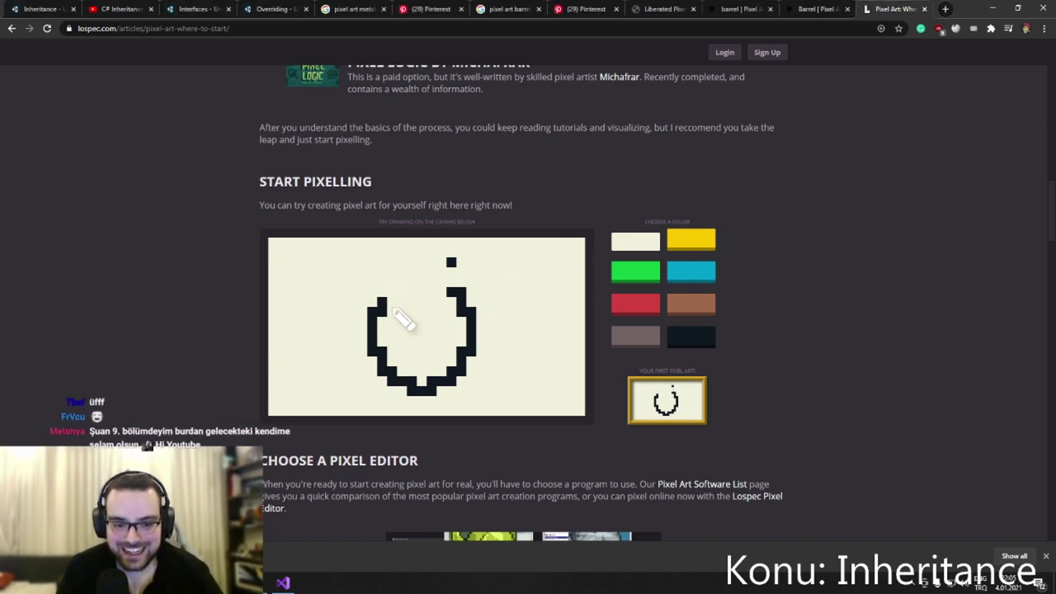
pyautogui.moveTo(393, 312); pyautogui.dragTo(374, 404)
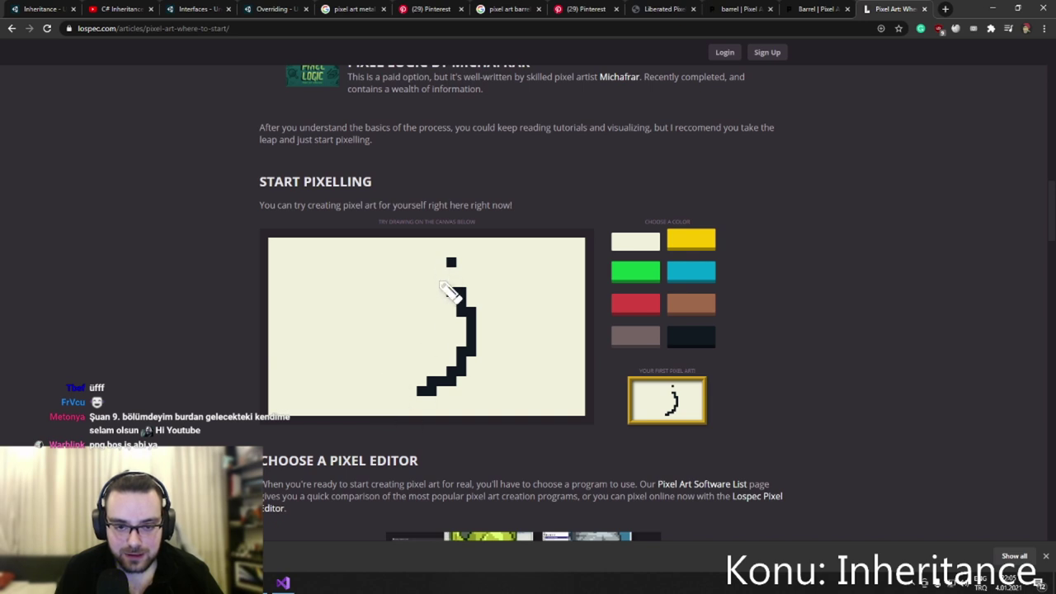
pyautogui.moveTo(442, 283)
pyautogui.mouseDown()
pyautogui.moveTo(451, 266)
pyautogui.moveTo(432, 391)
pyautogui.mouseUp()
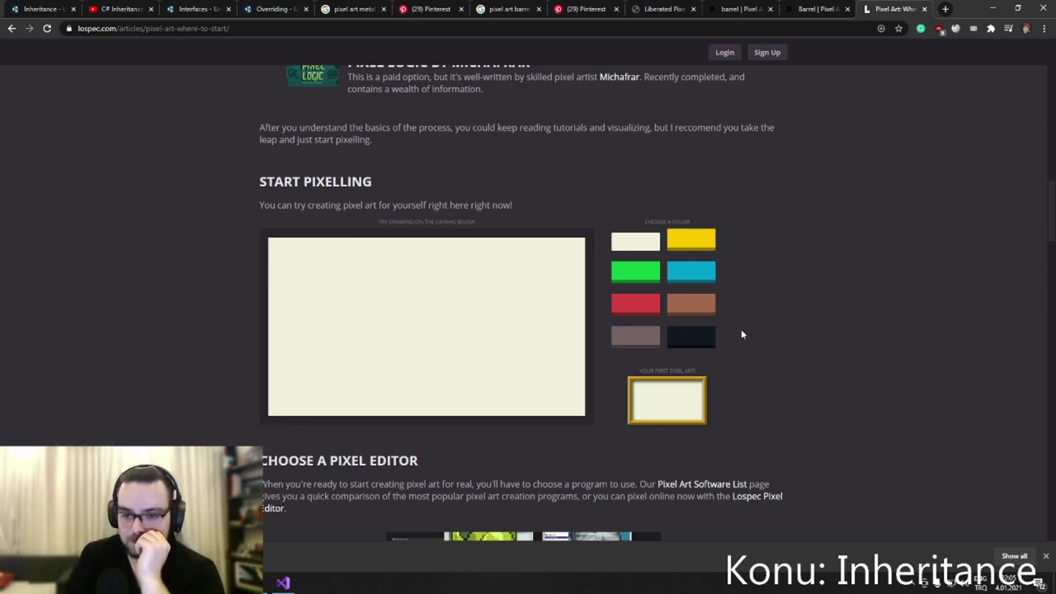
# Draw a black base line near the canvas bottom and extend its right end upward.
pyautogui.click(636, 240)
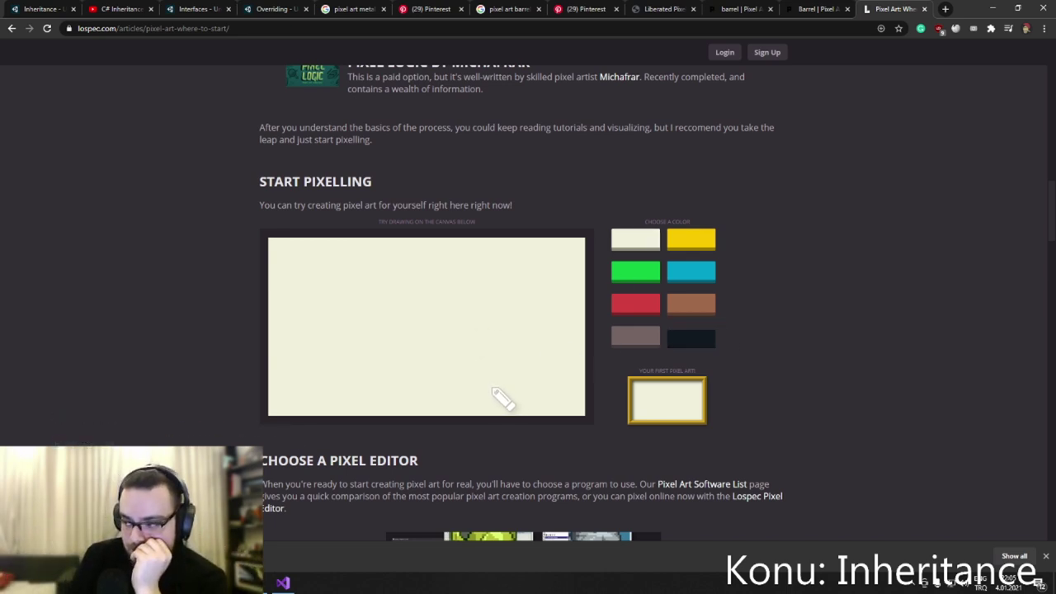
pyautogui.moveTo(486, 391); pyautogui.dragTo(409, 392)
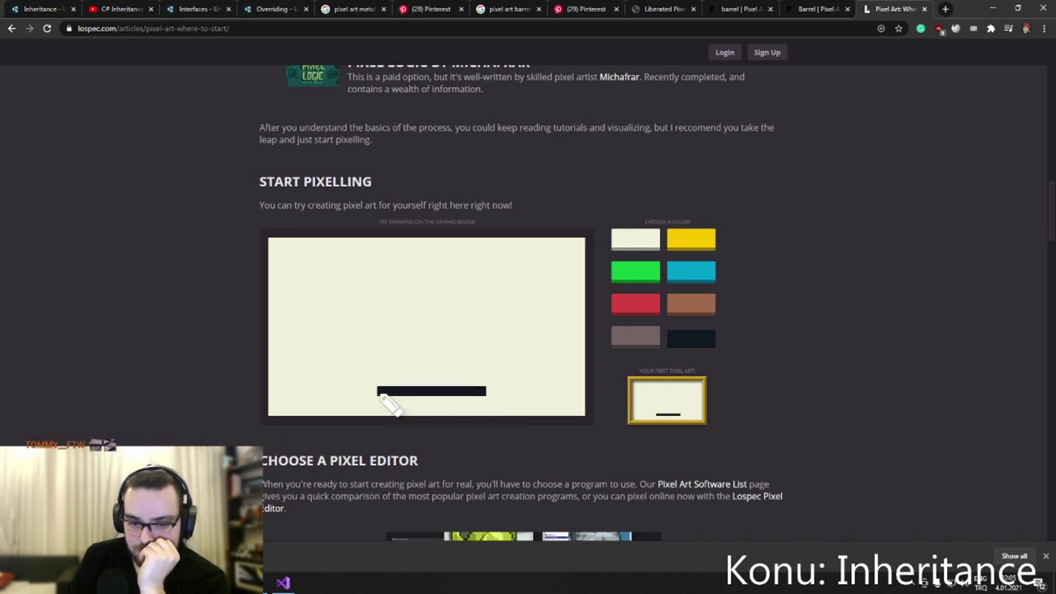
pyautogui.moveTo(482, 390); pyautogui.dragTo(482, 369)
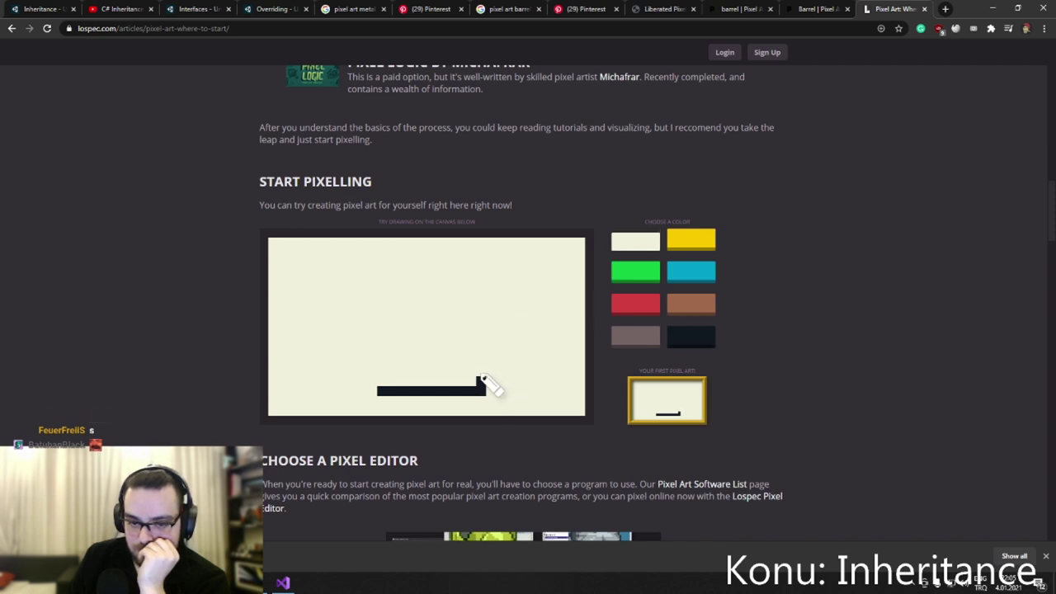
pyautogui.click(690, 334)
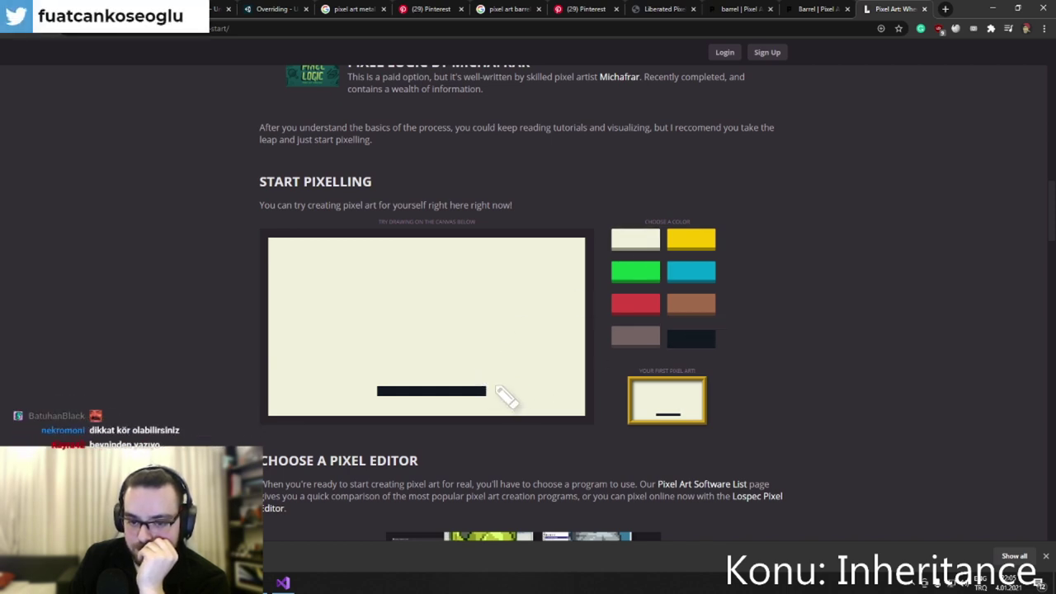
pyautogui.moveTo(496, 390)
pyautogui.mouseDown()
pyautogui.moveTo(489, 372)
pyautogui.moveTo(500, 349)
pyautogui.mouseUp()
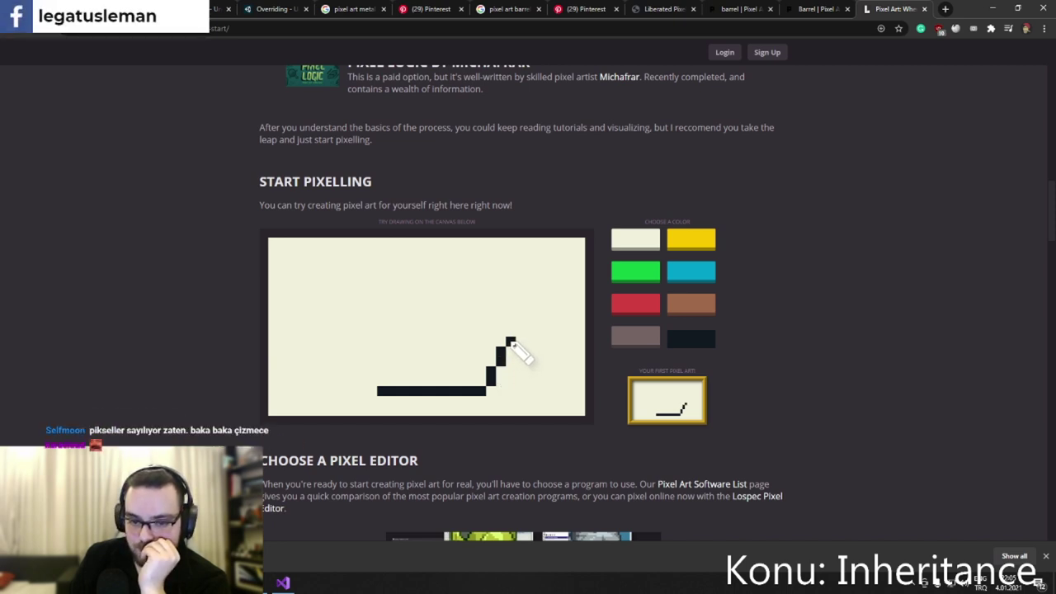
pyautogui.moveTo(509, 341); pyautogui.dragTo(511, 280)
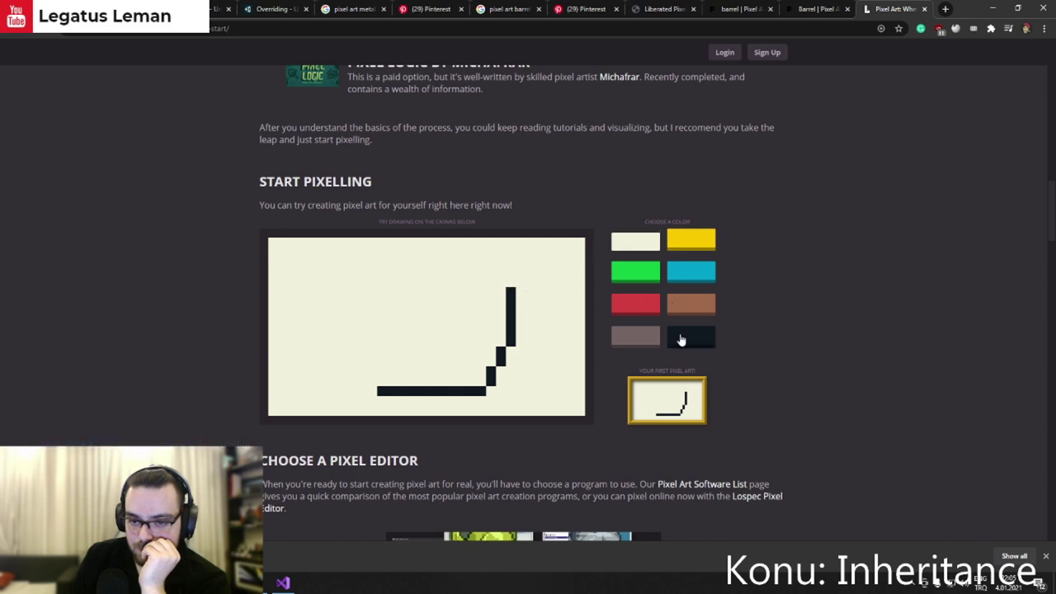
# Curve the right side leftward into a top edge running across the canvas.
pyautogui.click(500, 282)
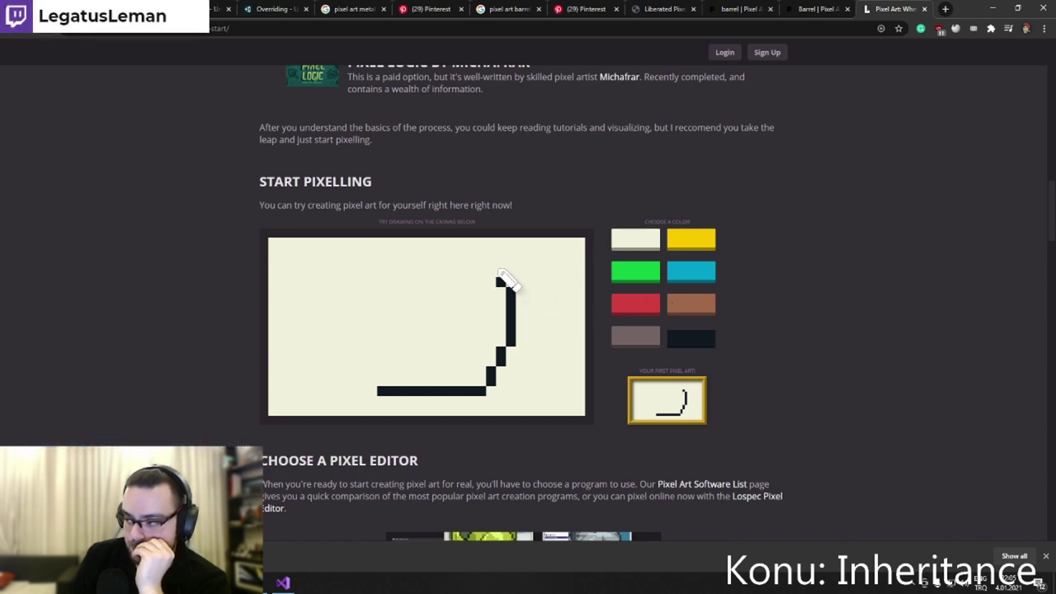
pyautogui.click(491, 256)
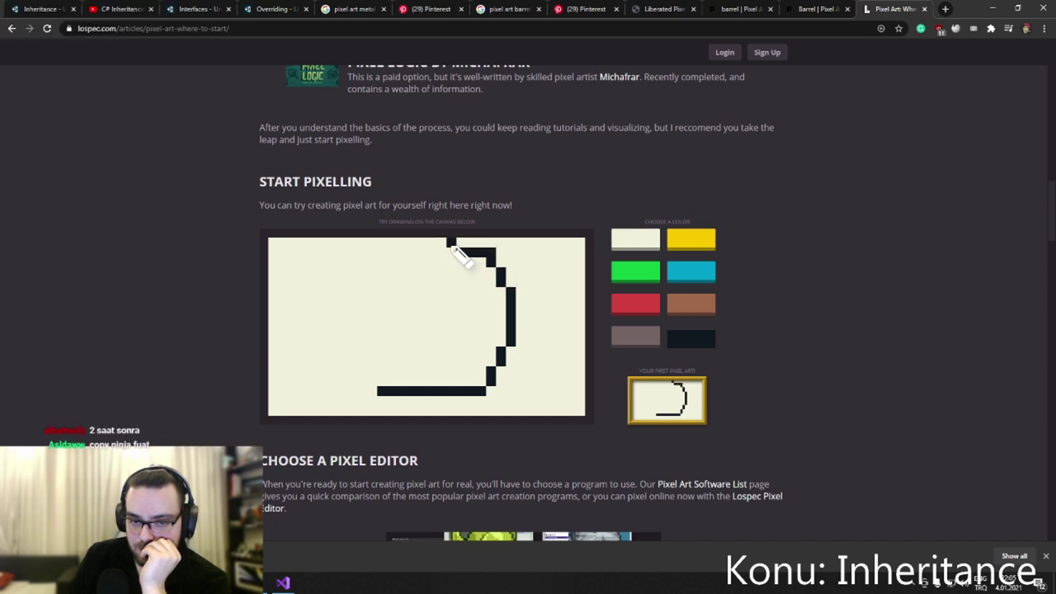
pyautogui.moveTo(453, 244); pyautogui.dragTo(405, 256)
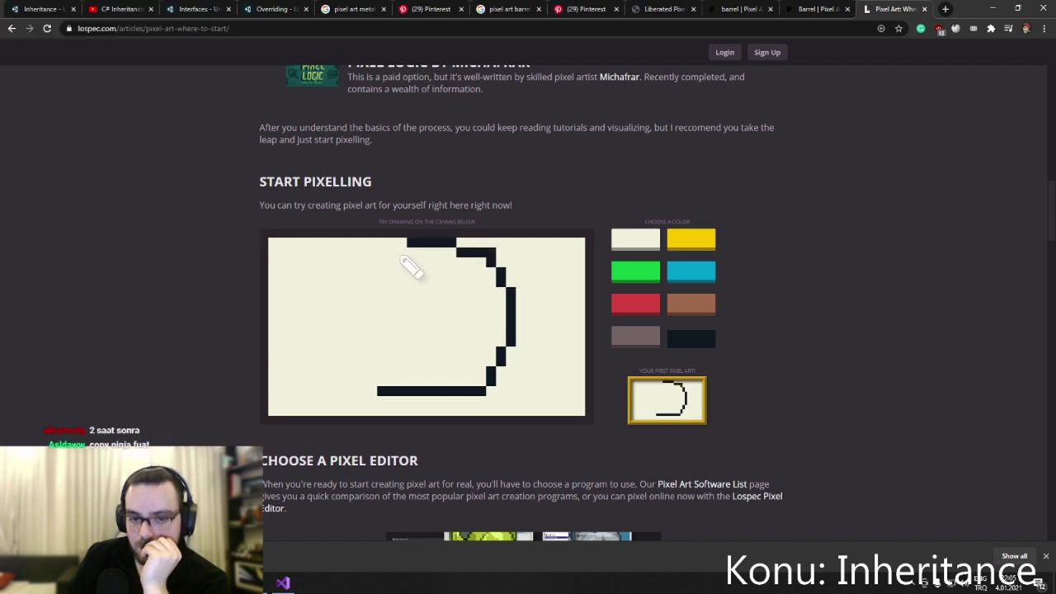
pyautogui.moveTo(401, 254); pyautogui.dragTo(378, 254)
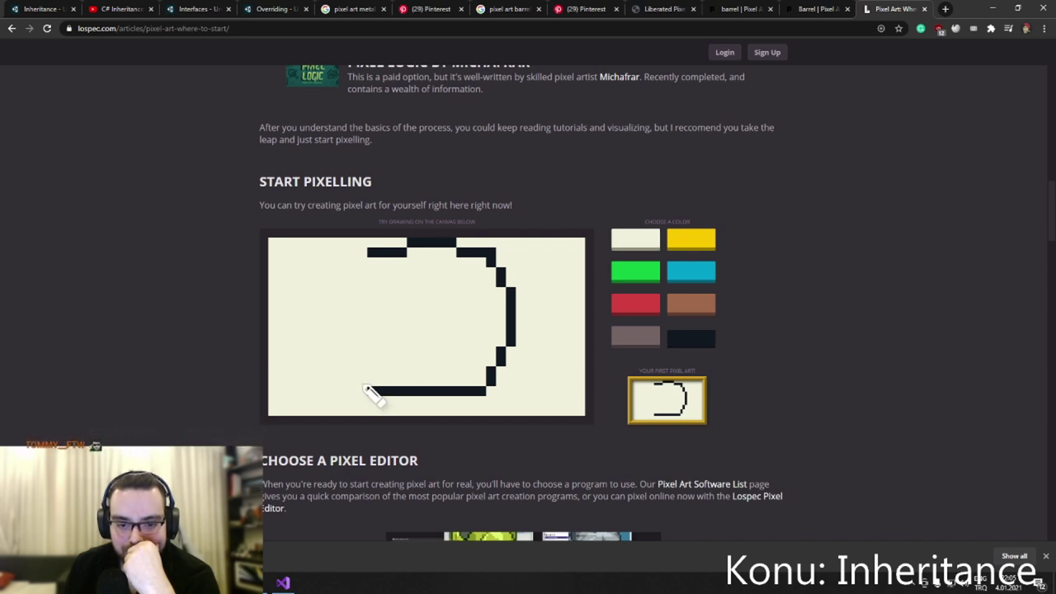
# Draw the circle's left side in black, then erase the uneven left edge.
pyautogui.moveTo(360, 380); pyautogui.dragTo(342, 339)
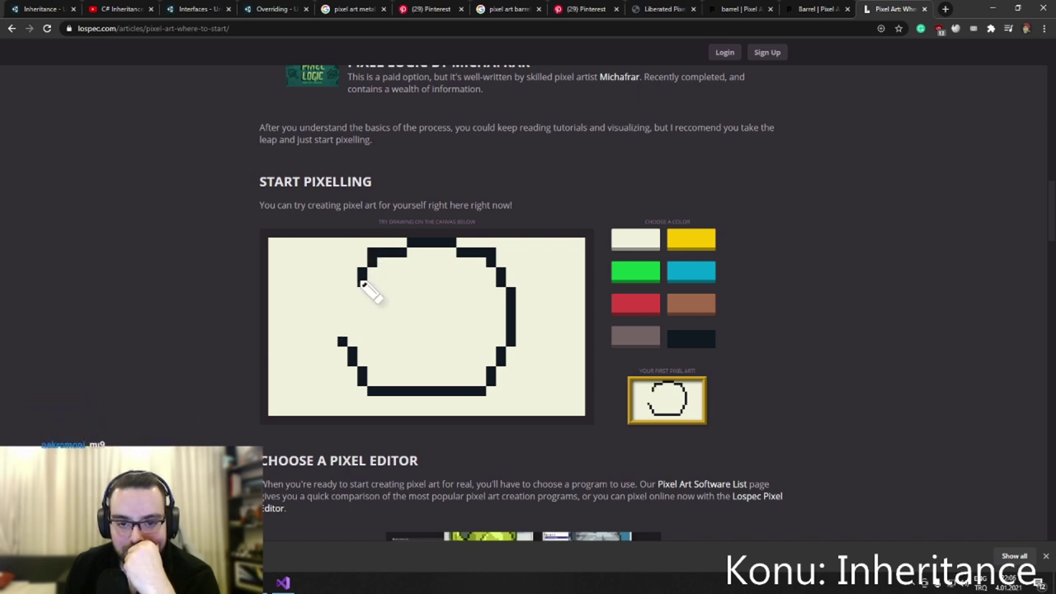
pyautogui.moveTo(350, 302); pyautogui.dragTo(351, 317)
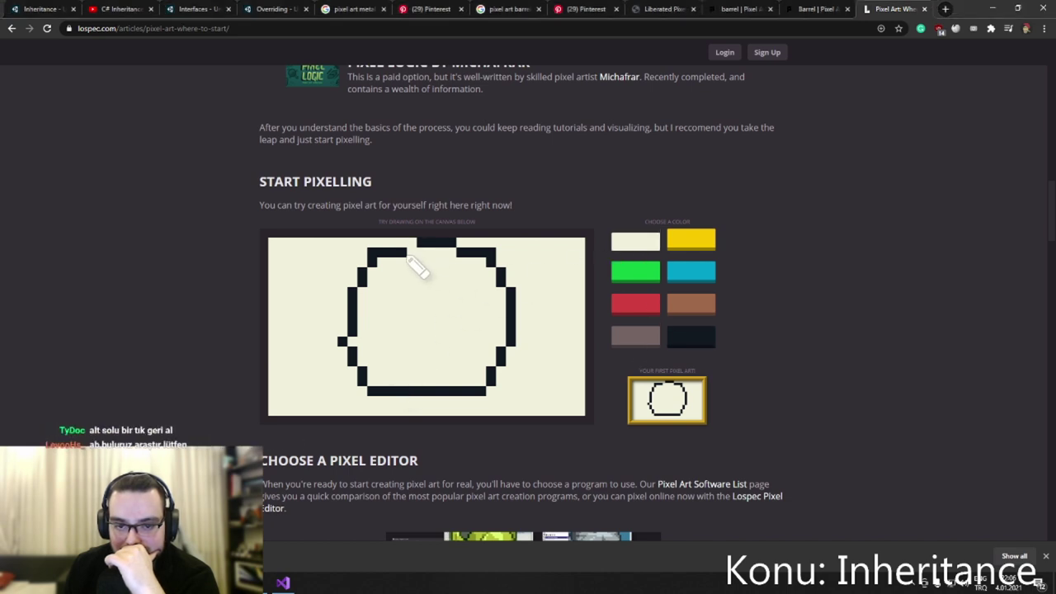
pyautogui.moveTo(409, 259)
pyautogui.mouseDown()
pyautogui.moveTo(365, 369)
pyautogui.moveTo(349, 365)
pyautogui.mouseUp()
# Redraw the top-left and left edges in black and erase stray lower-left pixels.
pyautogui.click(701, 338)
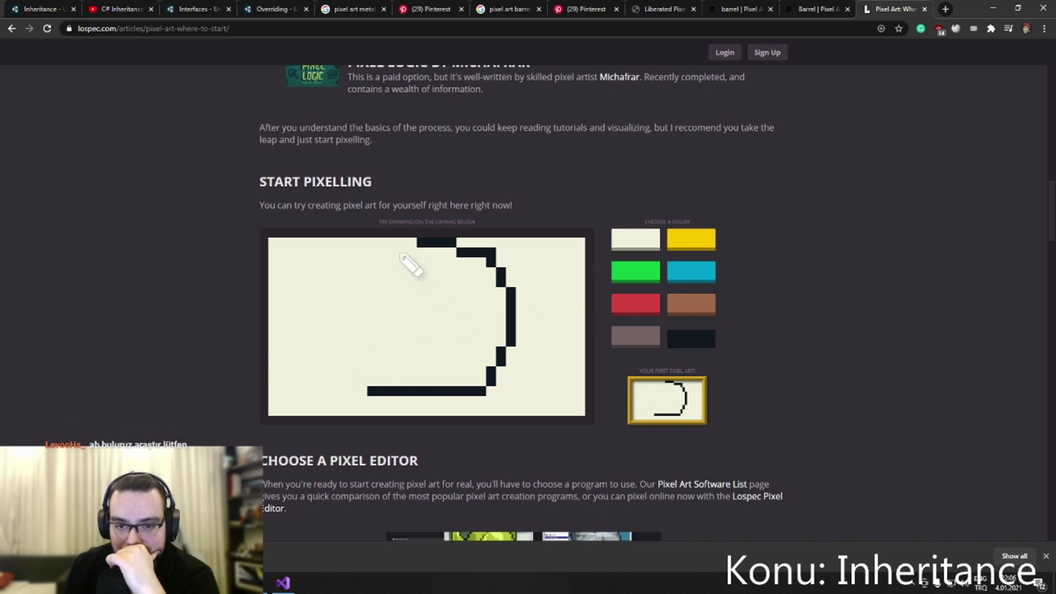
pyautogui.click(404, 252)
pyautogui.click(392, 253)
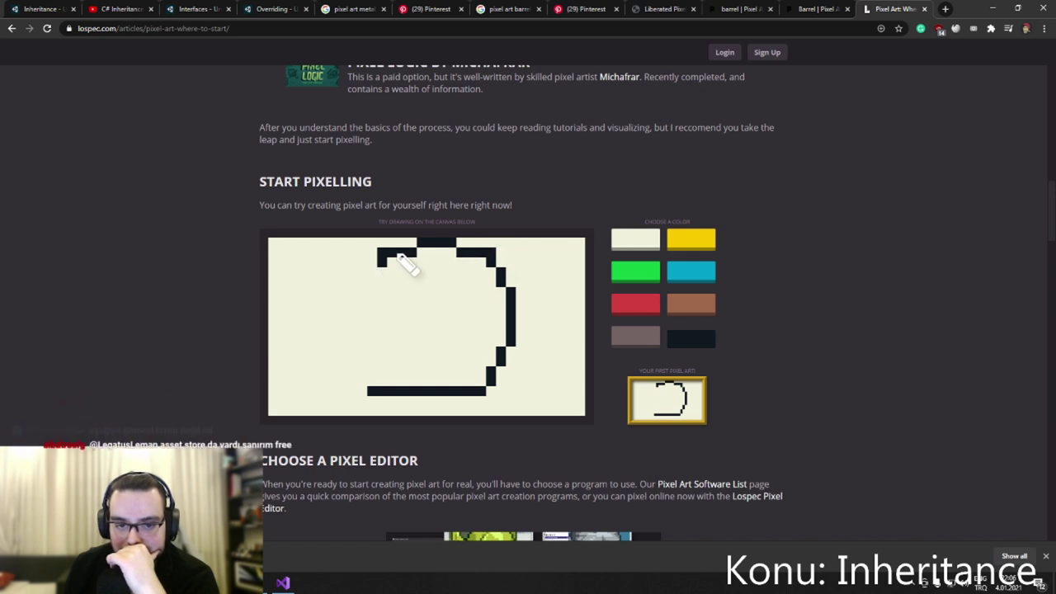
pyautogui.moveTo(373, 272); pyautogui.dragTo(361, 302)
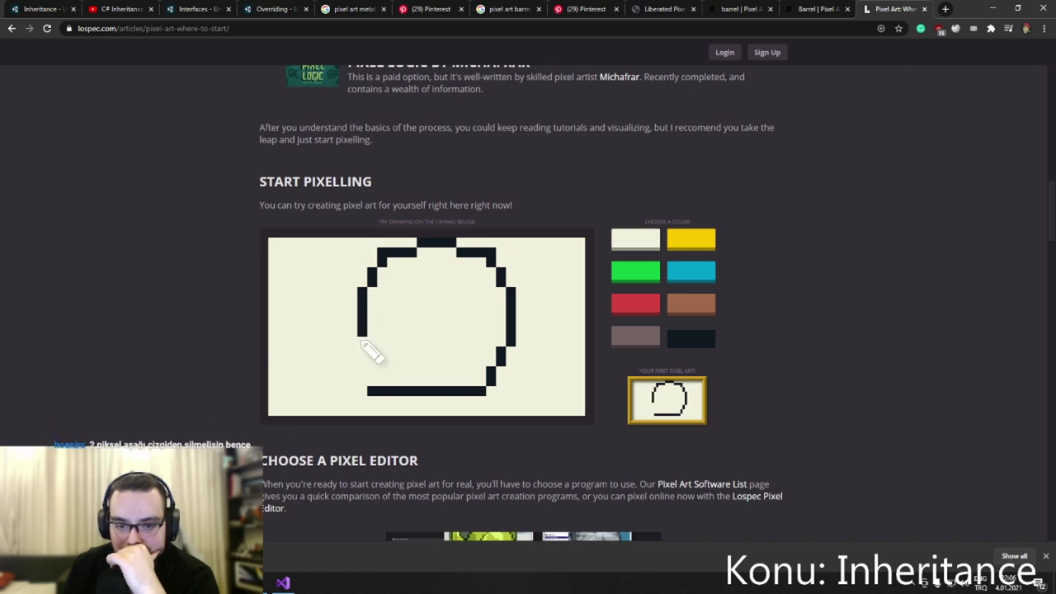
pyautogui.click(353, 353)
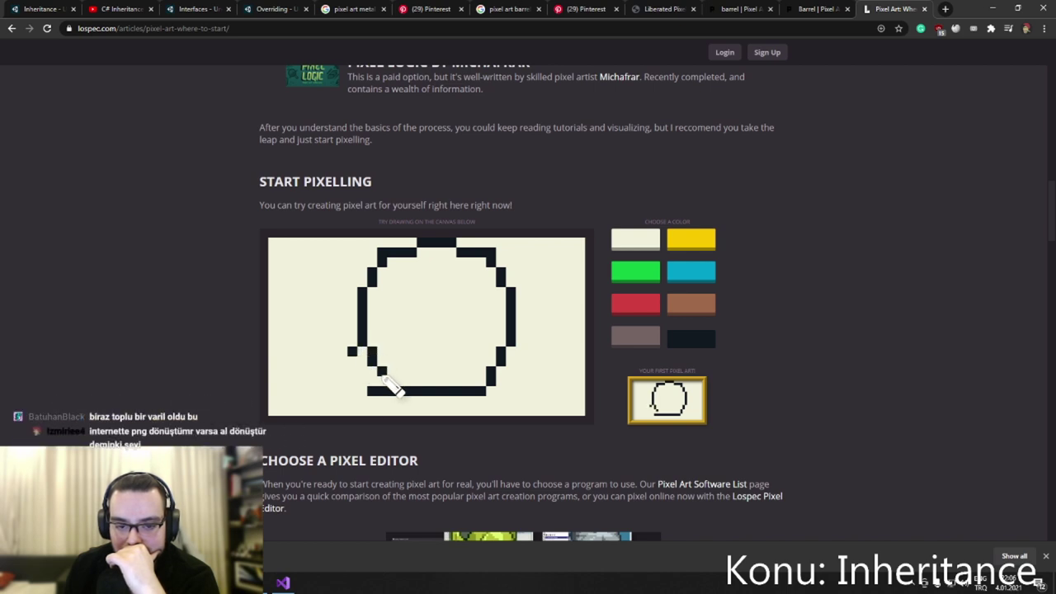
pyautogui.click(648, 250)
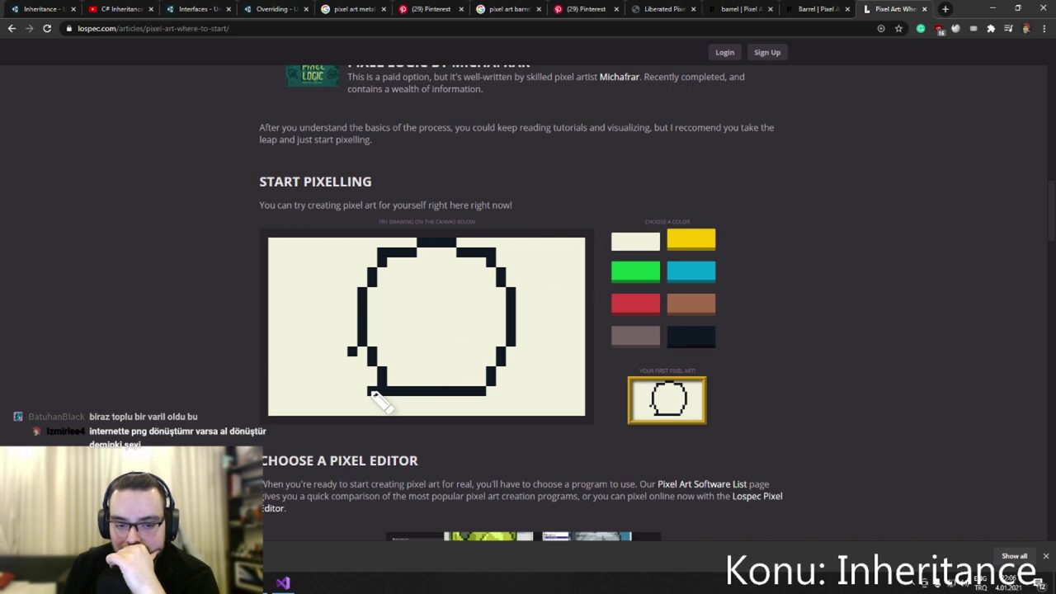
pyautogui.click(372, 391)
pyautogui.click(352, 352)
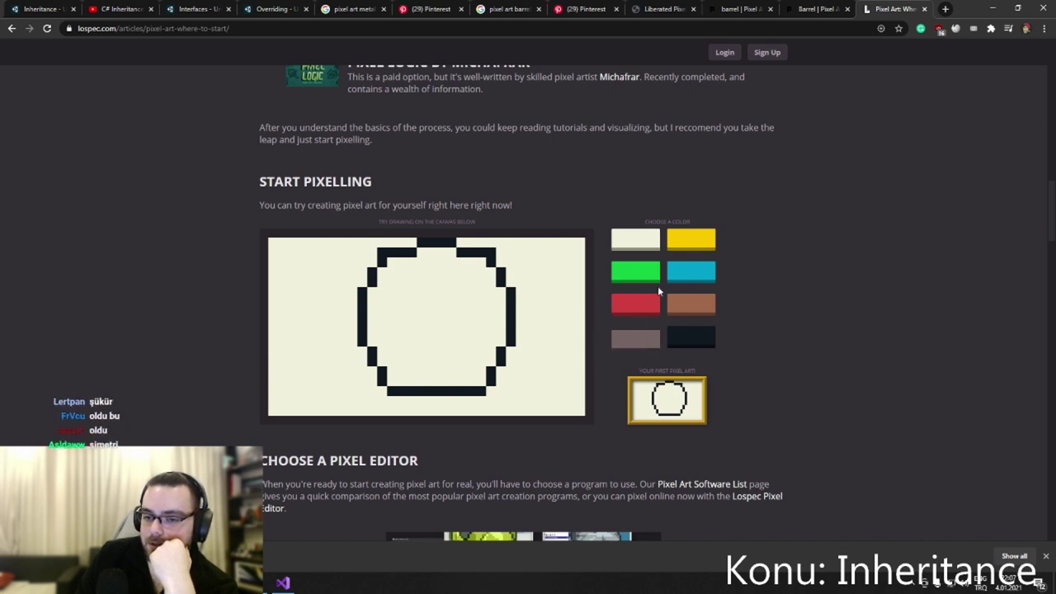
# Draw grey bands across the circle's top and middle, stepping the left bar downward.
pyautogui.moveTo(389, 263); pyautogui.dragTo(467, 266)
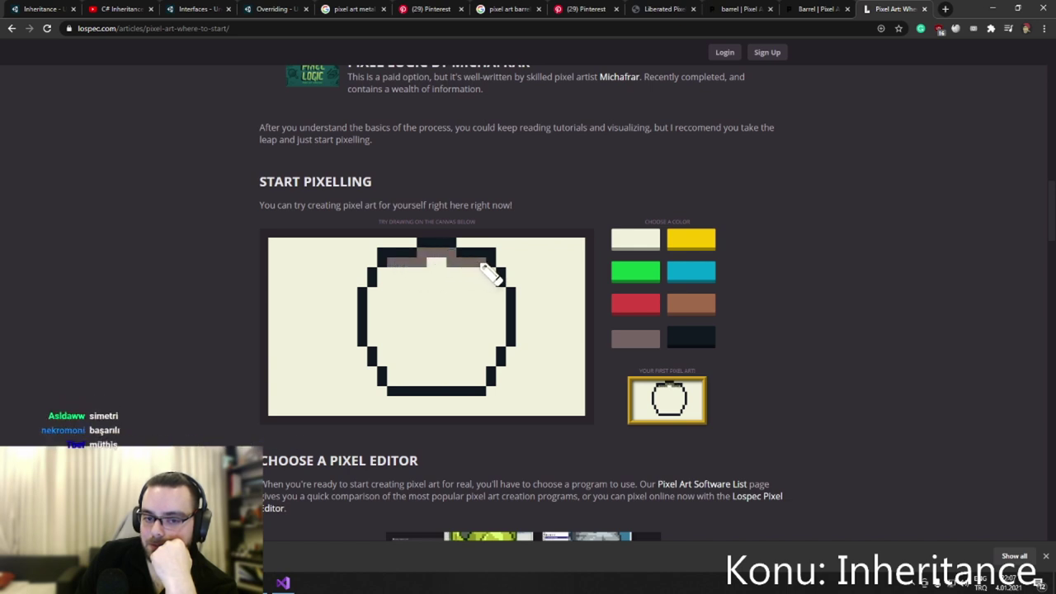
pyautogui.moveTo(492, 305)
pyautogui.mouseDown()
pyautogui.moveTo(381, 303)
pyautogui.moveTo(505, 314)
pyautogui.mouseUp()
pyautogui.click(629, 245)
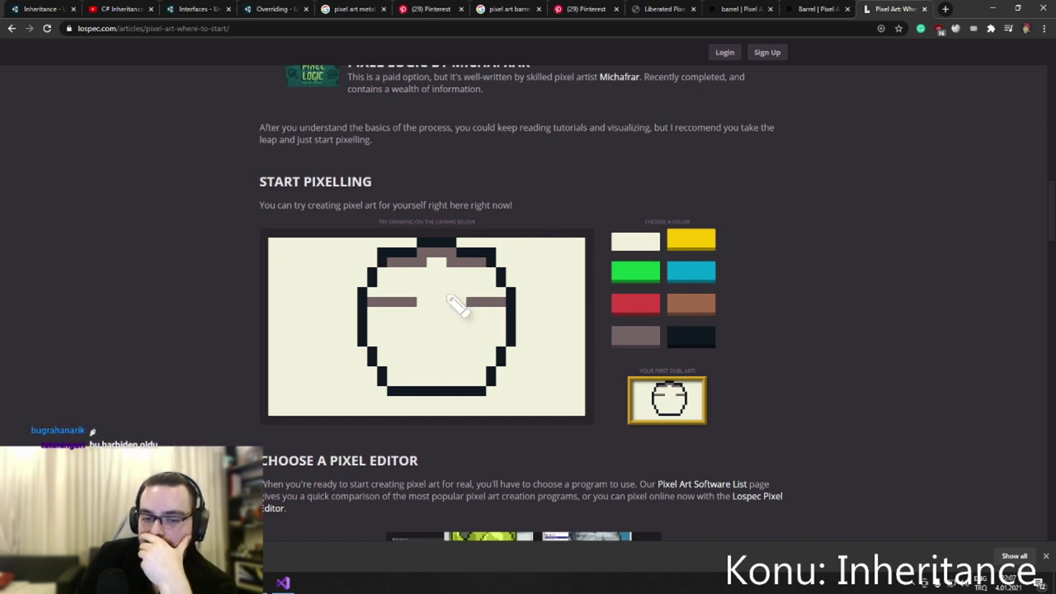
pyautogui.moveTo(448, 299); pyautogui.dragTo(413, 303)
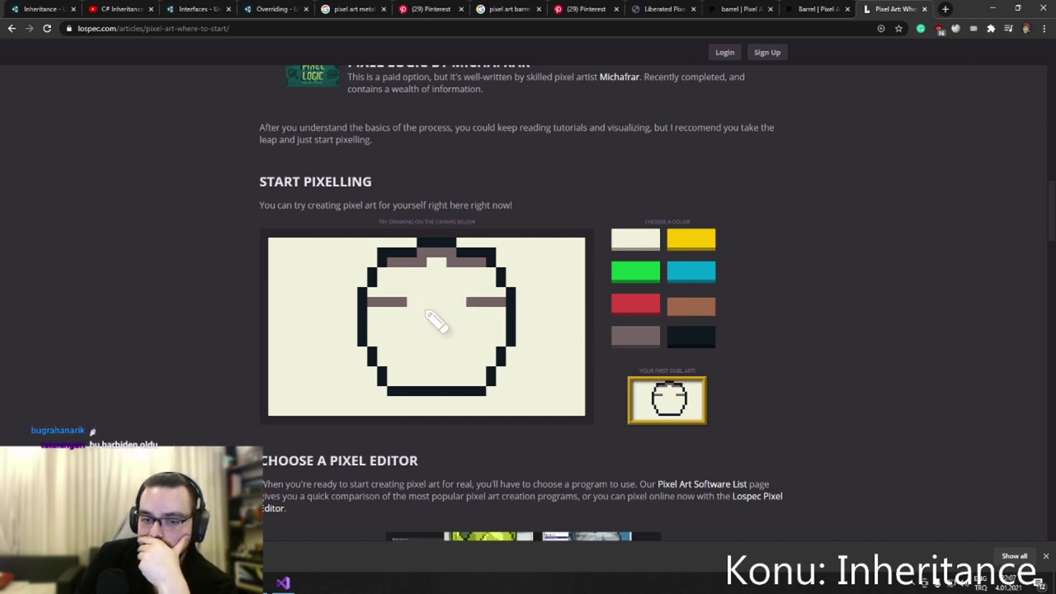
pyautogui.click(411, 312)
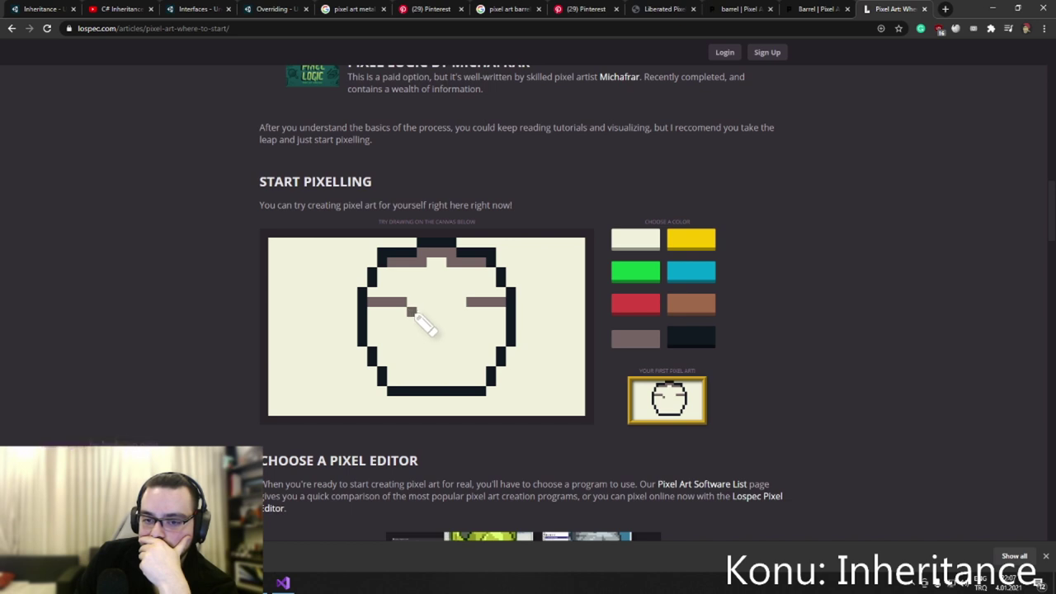
pyautogui.click(430, 320)
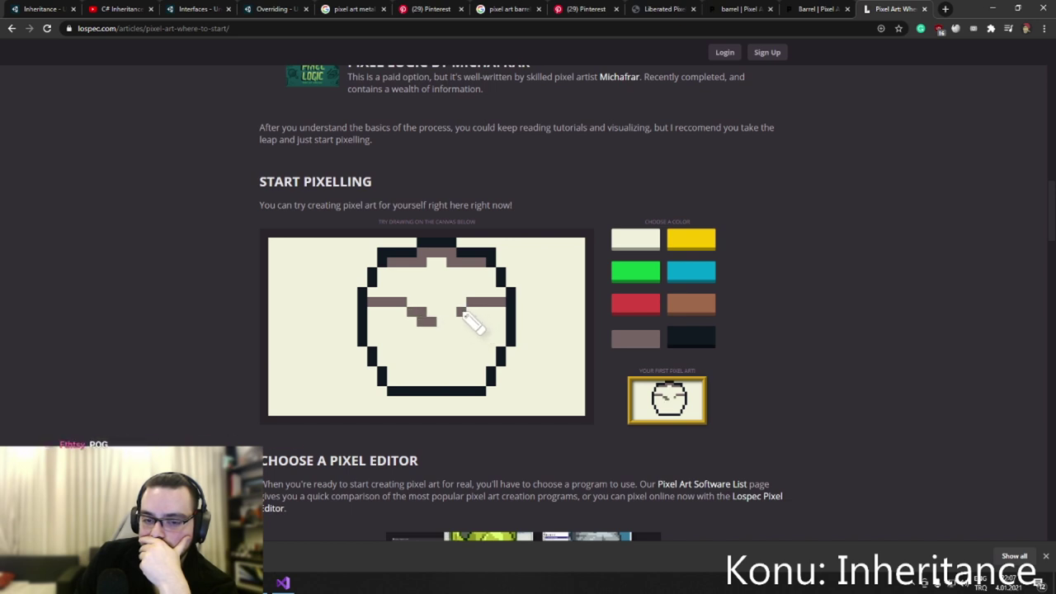
pyautogui.click(442, 322)
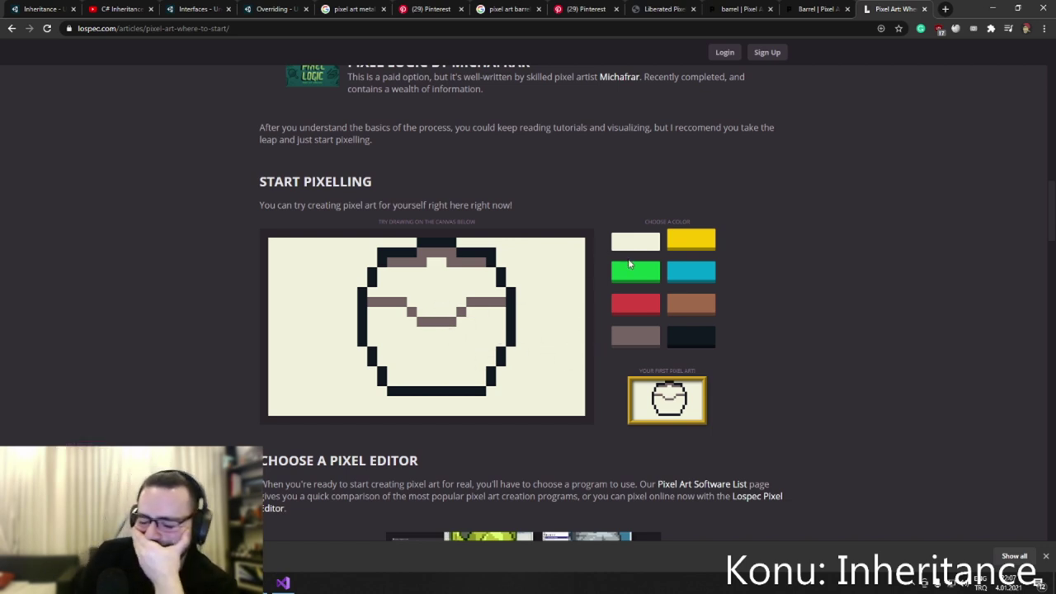
# Add grey shading at the lower-left and under the middle band, then a brown line across the lower half.
pyautogui.click(650, 332)
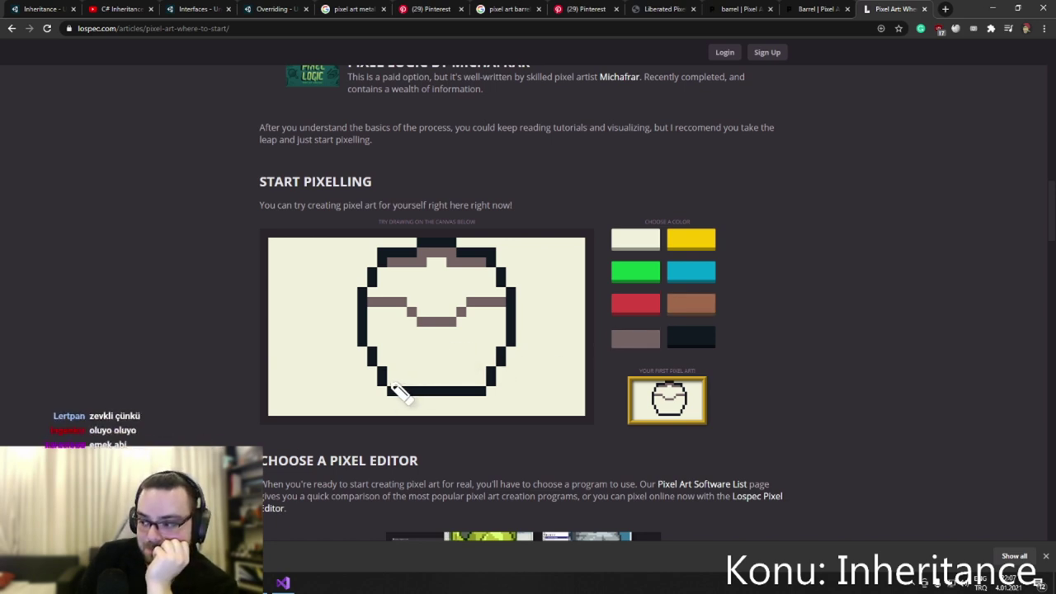
pyautogui.moveTo(393, 383)
pyautogui.mouseDown()
pyautogui.moveTo(486, 379)
pyautogui.moveTo(381, 367)
pyautogui.mouseUp()
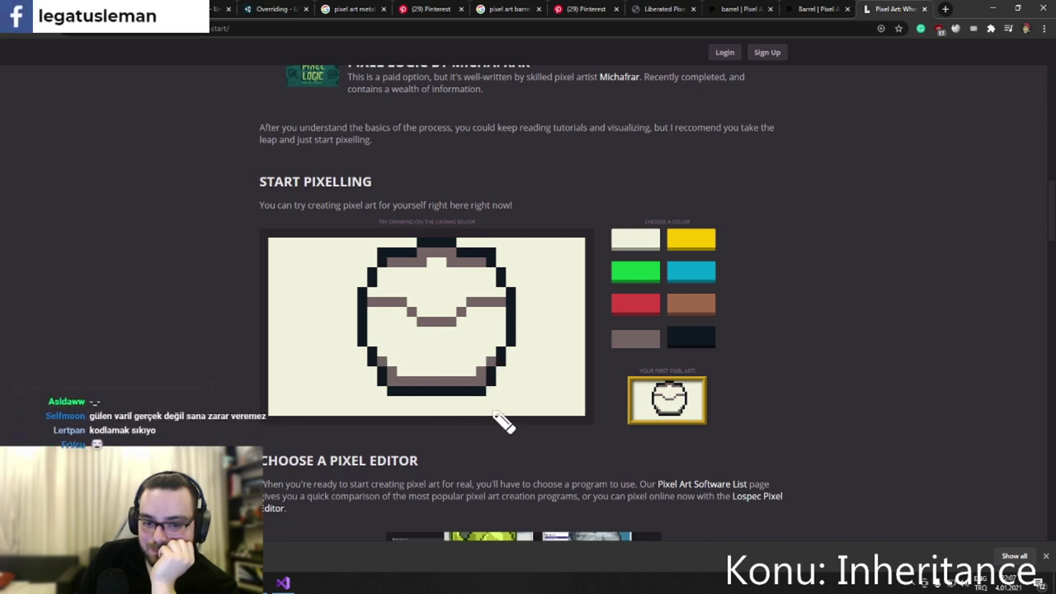
pyautogui.click(412, 331)
pyautogui.click(461, 331)
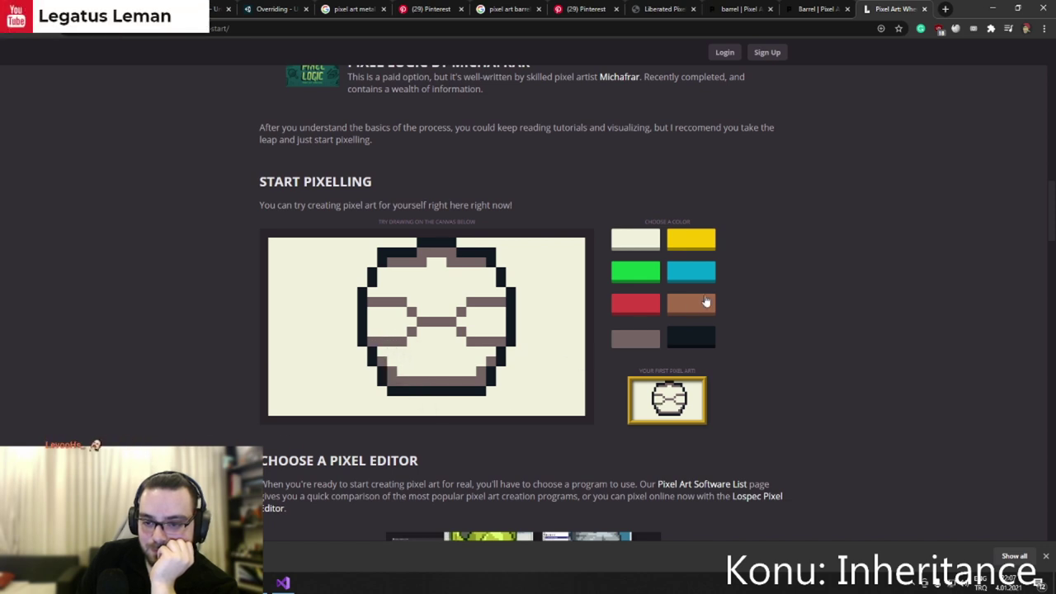
pyautogui.click(670, 312)
pyautogui.moveTo(500, 354)
pyautogui.mouseDown()
pyautogui.moveTo(398, 361)
pyautogui.moveTo(445, 371)
pyautogui.moveTo(460, 347)
pyautogui.mouseUp()
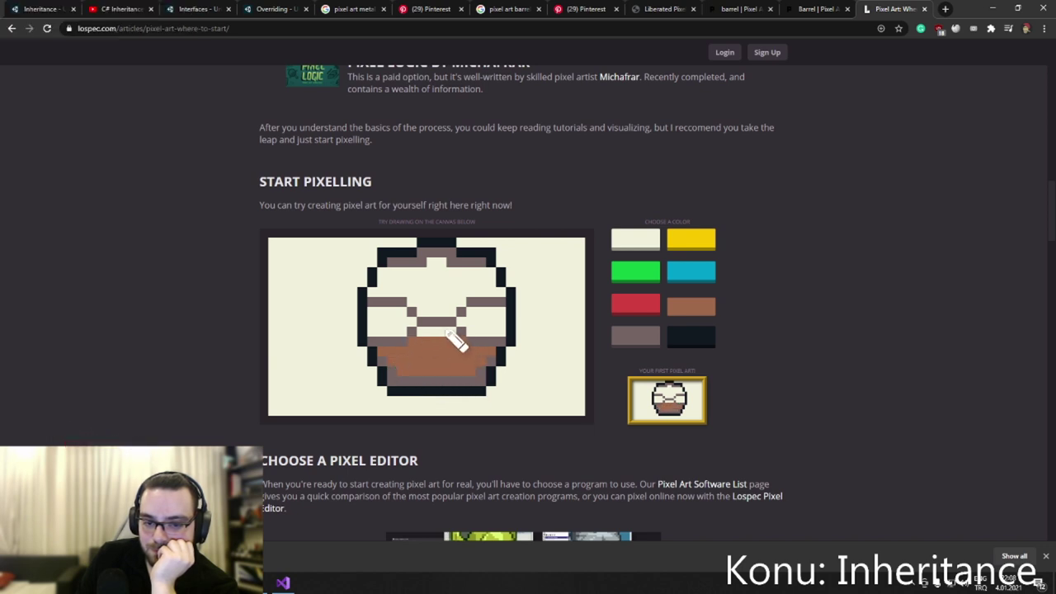
# Fill the barrel's upper area with brown, painting over a trial white highlight.
pyautogui.moveTo(449, 334)
pyautogui.mouseDown()
pyautogui.moveTo(434, 344)
pyautogui.moveTo(497, 324)
pyautogui.moveTo(471, 330)
pyautogui.moveTo(467, 306)
pyautogui.moveTo(380, 302)
pyautogui.moveTo(415, 330)
pyautogui.moveTo(388, 330)
pyautogui.moveTo(395, 316)
pyautogui.moveTo(447, 306)
pyautogui.moveTo(457, 289)
pyautogui.mouseUp()
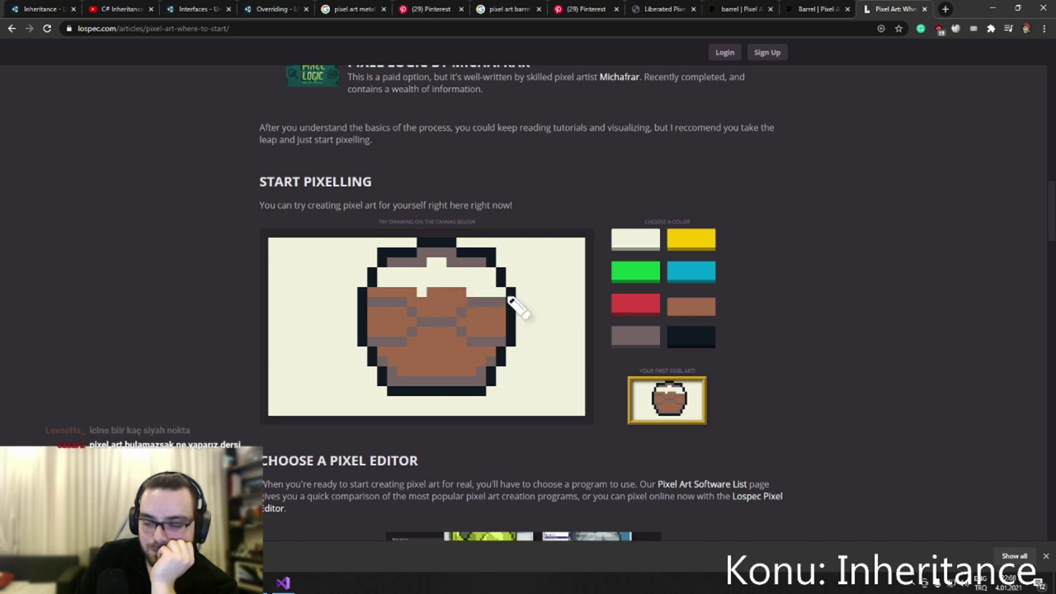
pyautogui.click(485, 286)
pyautogui.moveTo(495, 289)
pyautogui.mouseDown()
pyautogui.moveTo(435, 295)
pyautogui.moveTo(450, 275)
pyautogui.moveTo(424, 264)
pyautogui.moveTo(382, 276)
pyautogui.mouseUp()
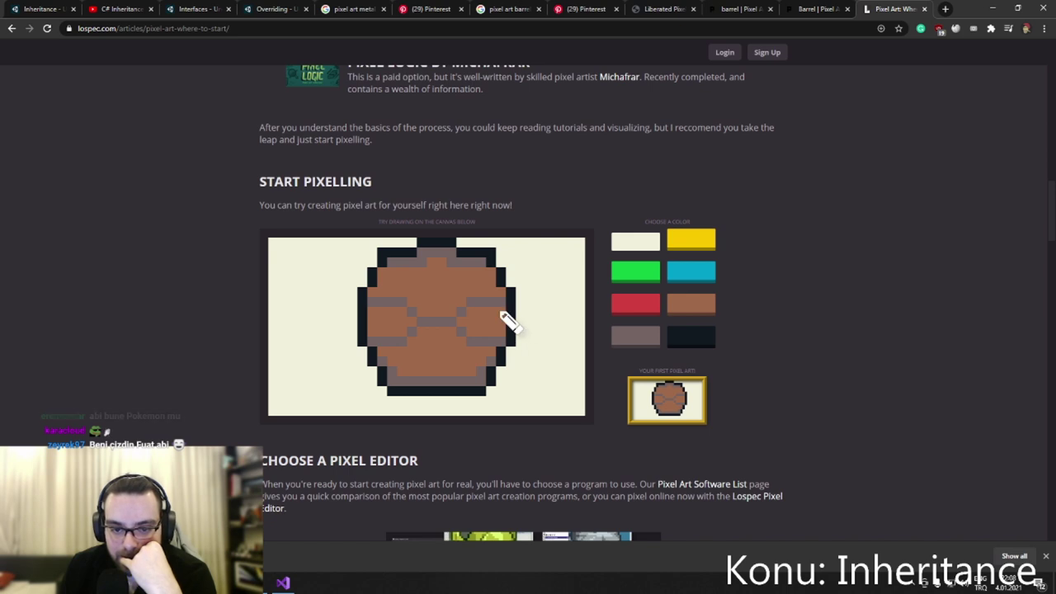
pyautogui.moveTo(503, 312); pyautogui.dragTo(467, 314)
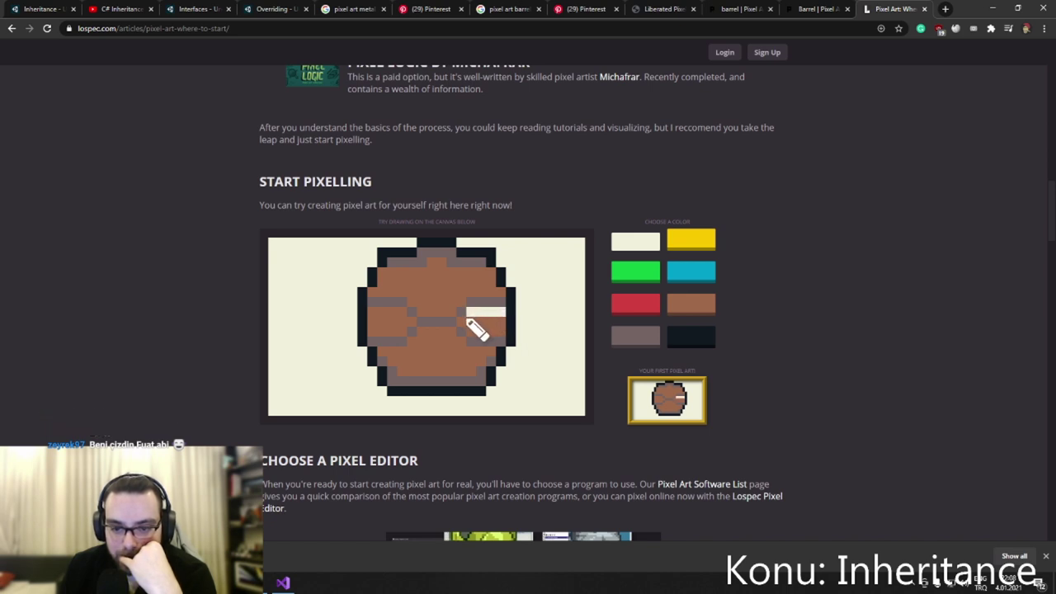
pyautogui.click(461, 321)
pyautogui.click(691, 309)
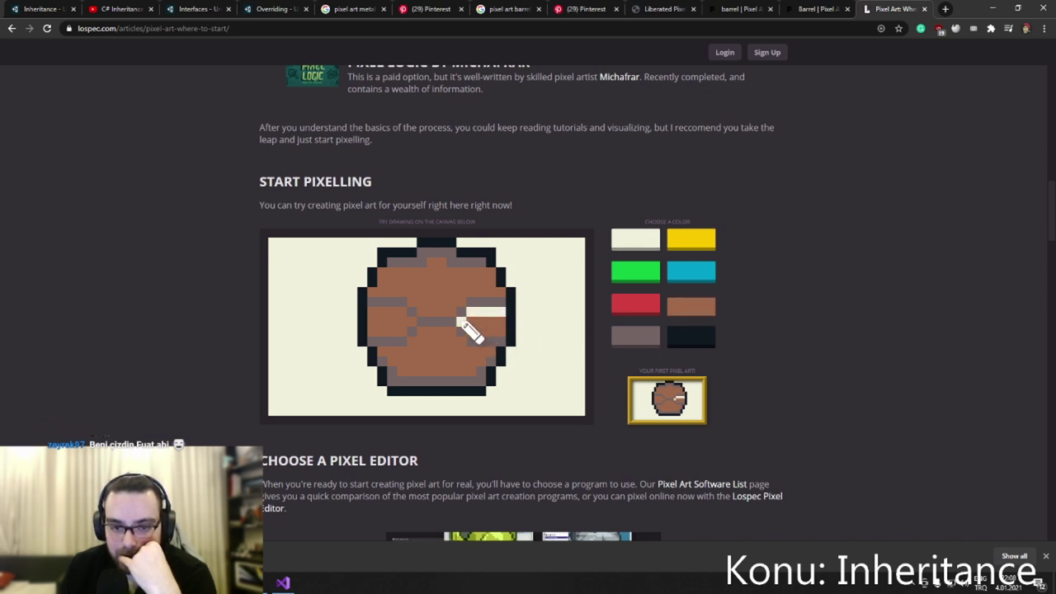
pyautogui.moveTo(462, 321)
pyautogui.mouseDown()
pyautogui.moveTo(496, 312)
pyautogui.moveTo(380, 297)
pyautogui.mouseUp()
# Repaint the grey pixels in the barrel's middle band brown.
pyautogui.click(617, 335)
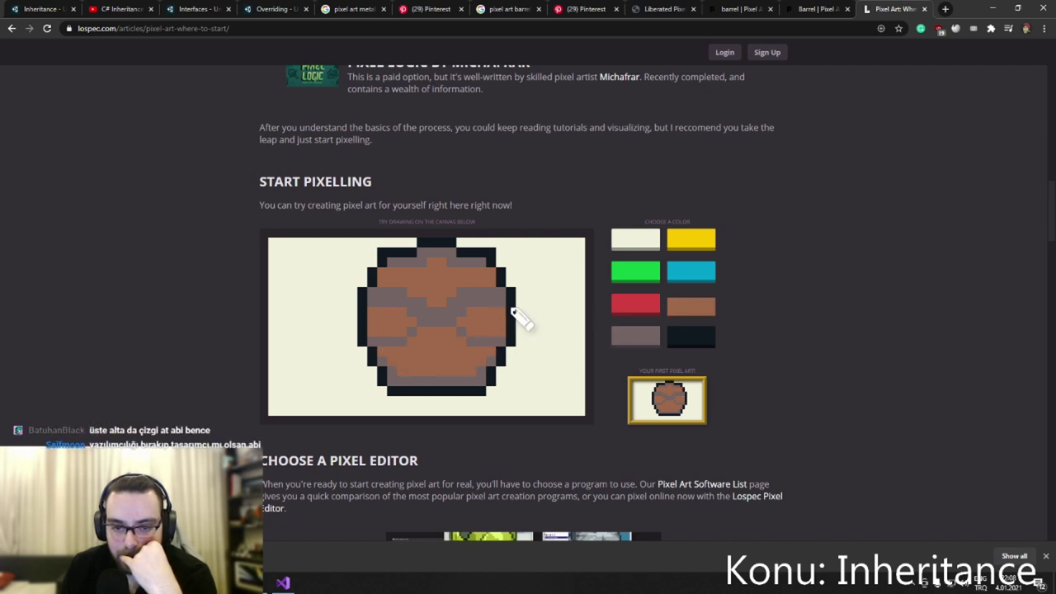
pyautogui.click(641, 339)
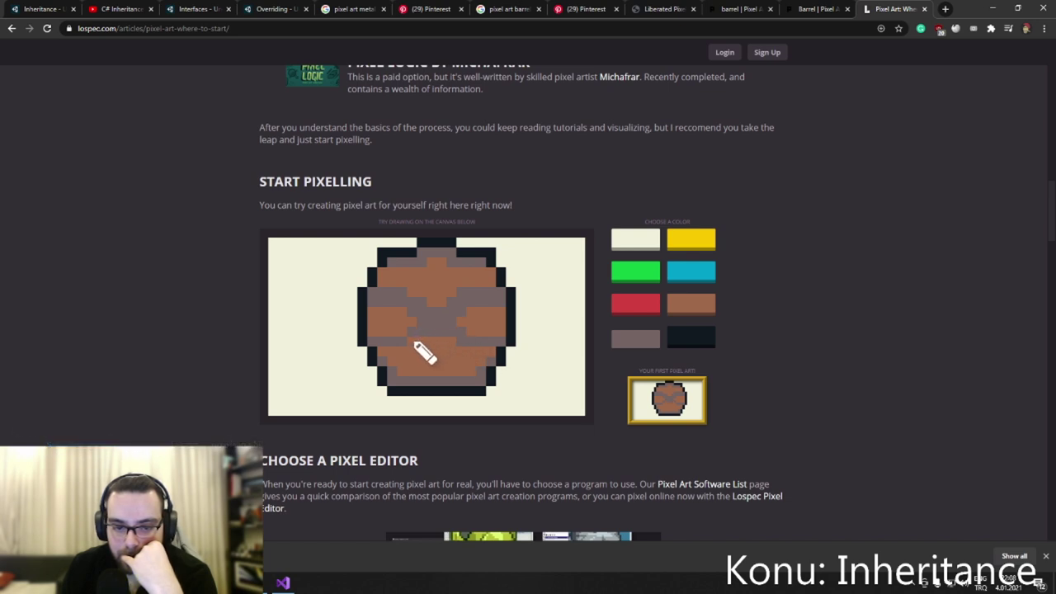
pyautogui.click(685, 306)
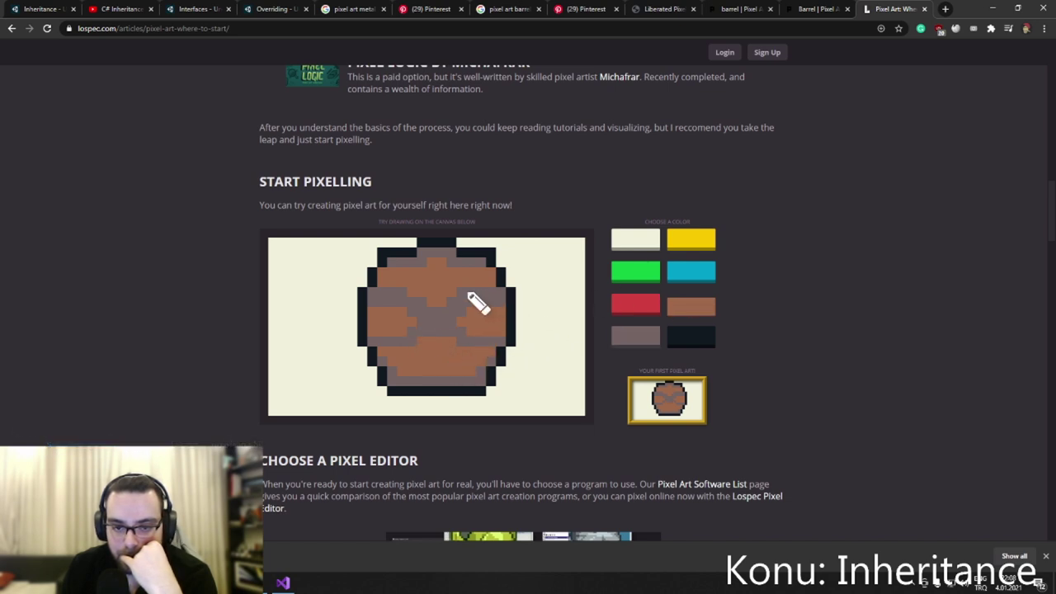
pyautogui.moveTo(478, 300)
pyautogui.mouseDown()
pyautogui.moveTo(389, 297)
pyautogui.moveTo(459, 312)
pyautogui.mouseUp()
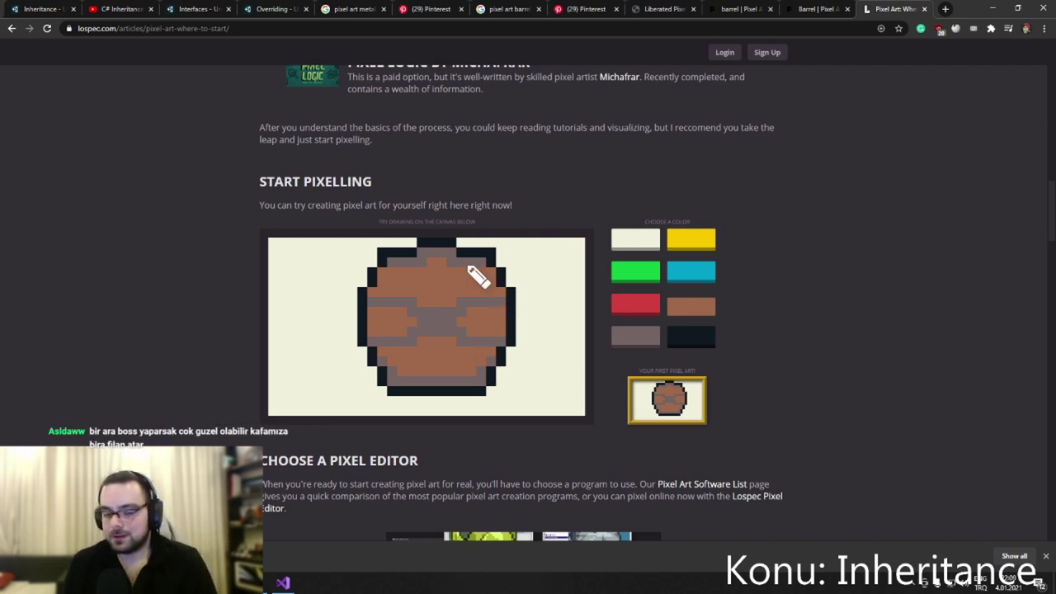
# Save the barrel drawing as a png and switch to the Unity editor.
pyautogui.rightClick(452, 307)
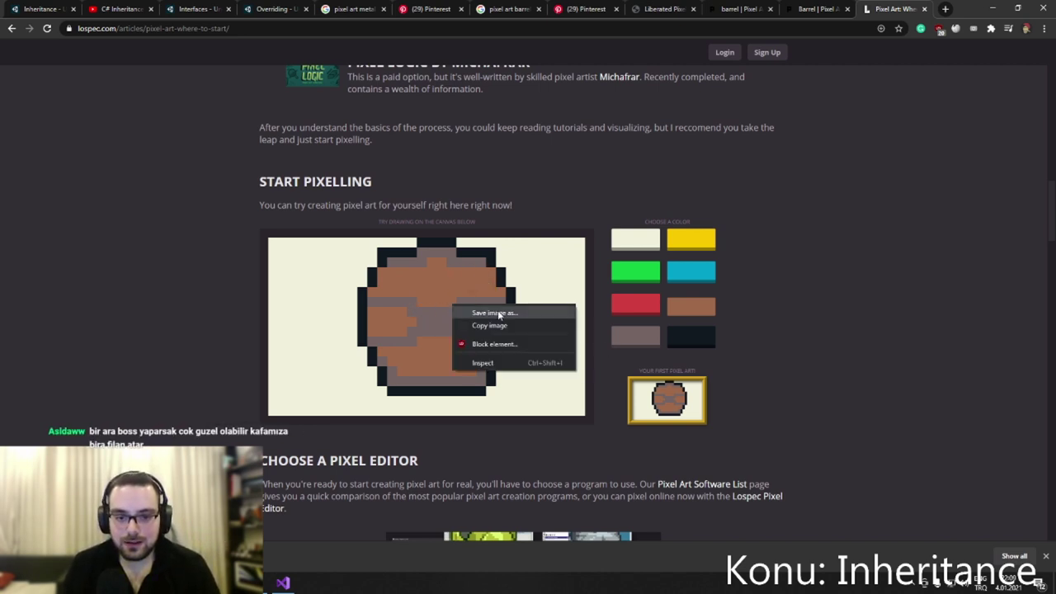
pyautogui.click(494, 313)
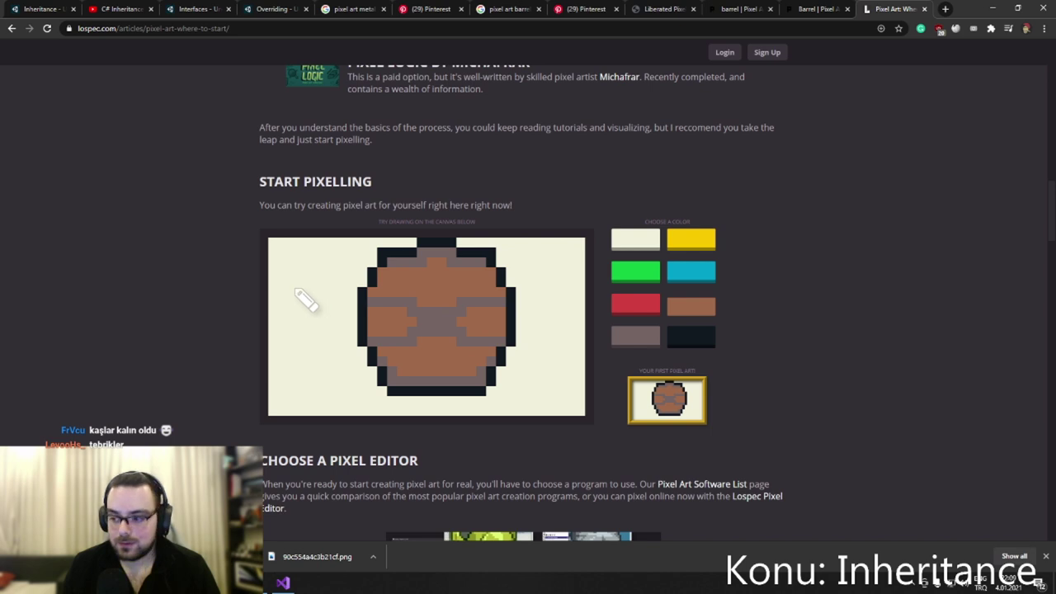
pyautogui.click(261, 585)
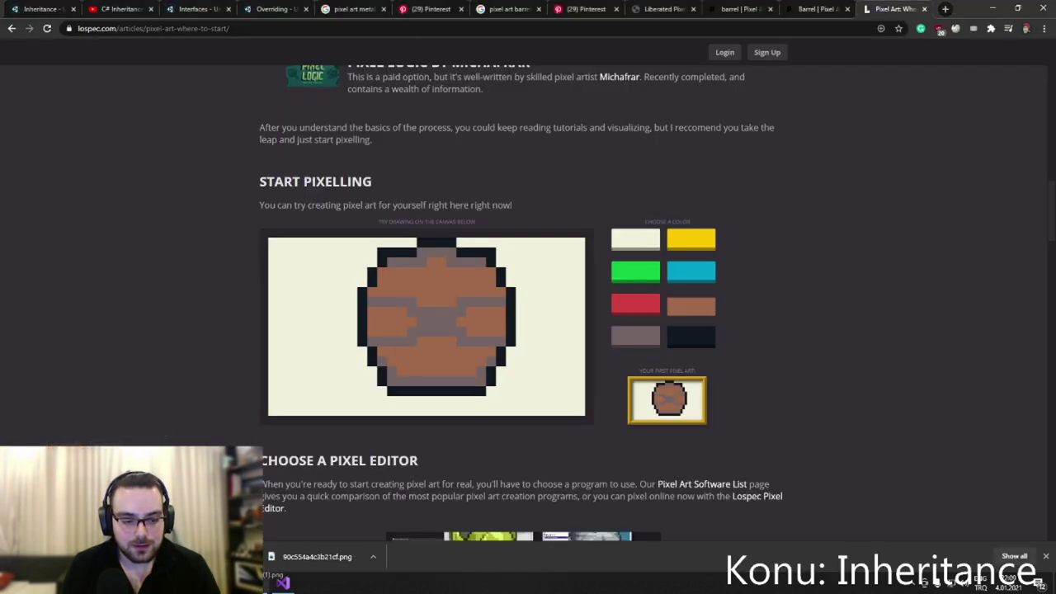
pyautogui.hotkey('alt', 'Tab')
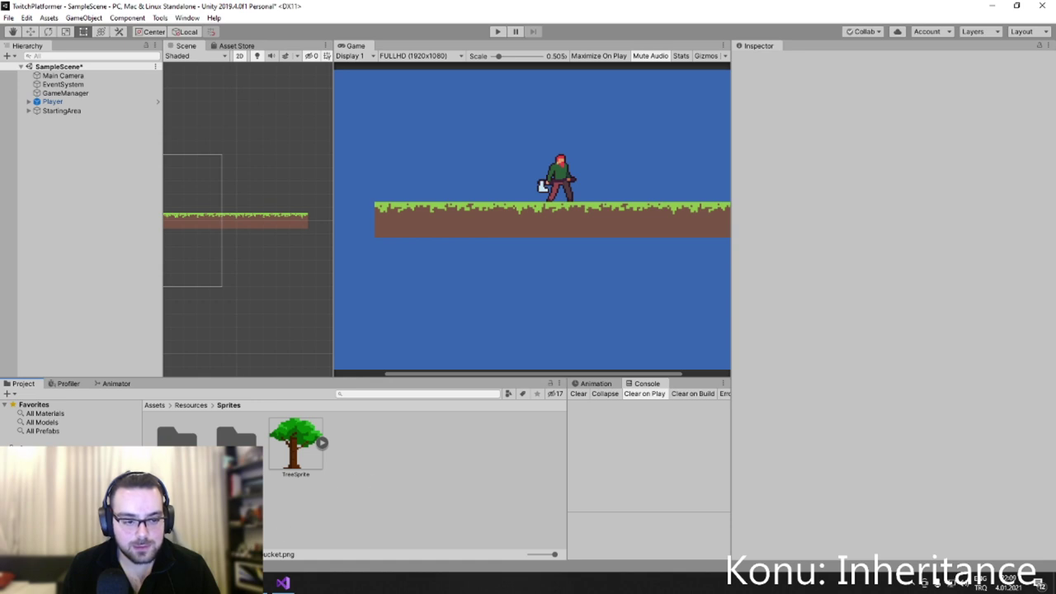
# Import the png into Sprites, preview it, and drag download (1) into the scene.
pyautogui.moveTo(381, 487); pyautogui.dragTo(379, 480)
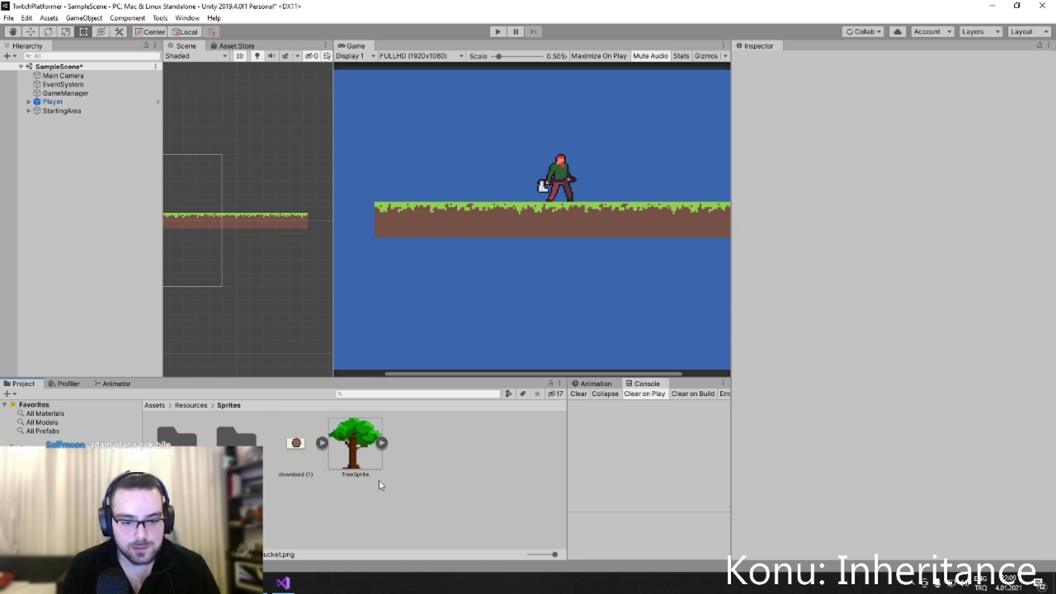
pyautogui.doubleClick(293, 442)
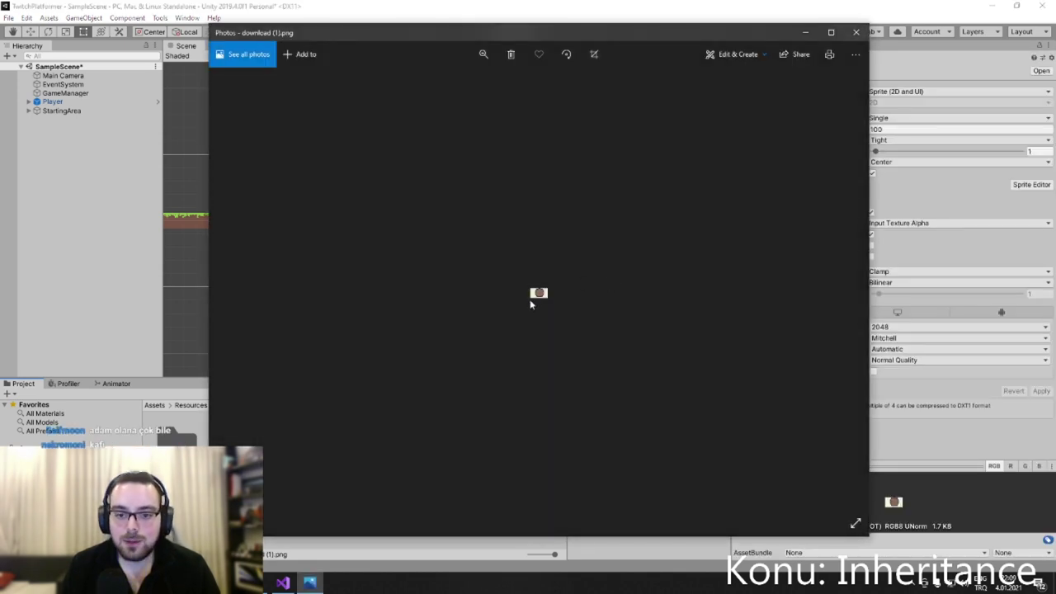
pyautogui.scroll(5, 545, 302)
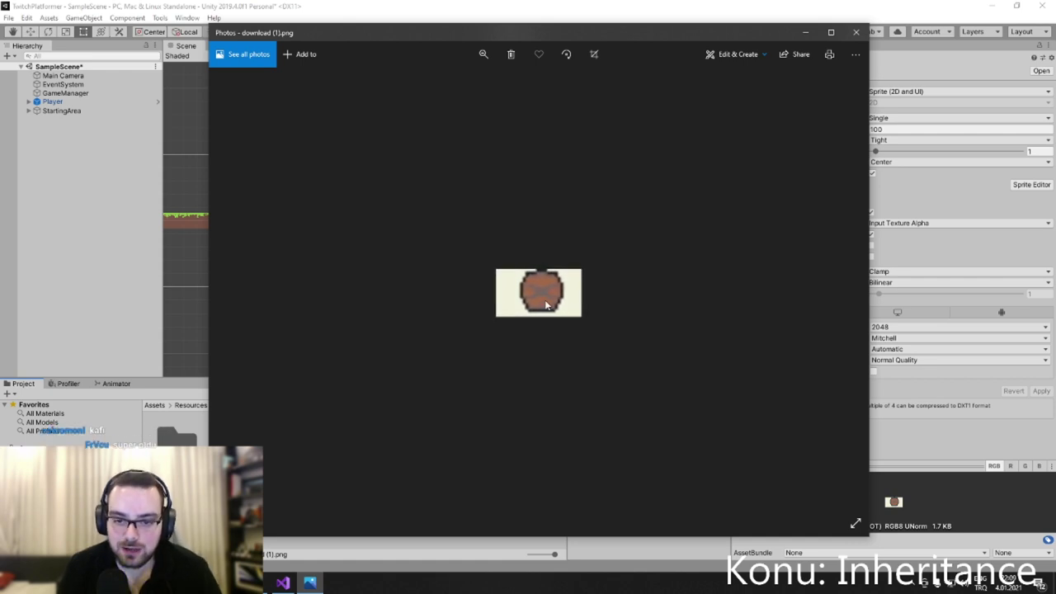
pyautogui.click(856, 32)
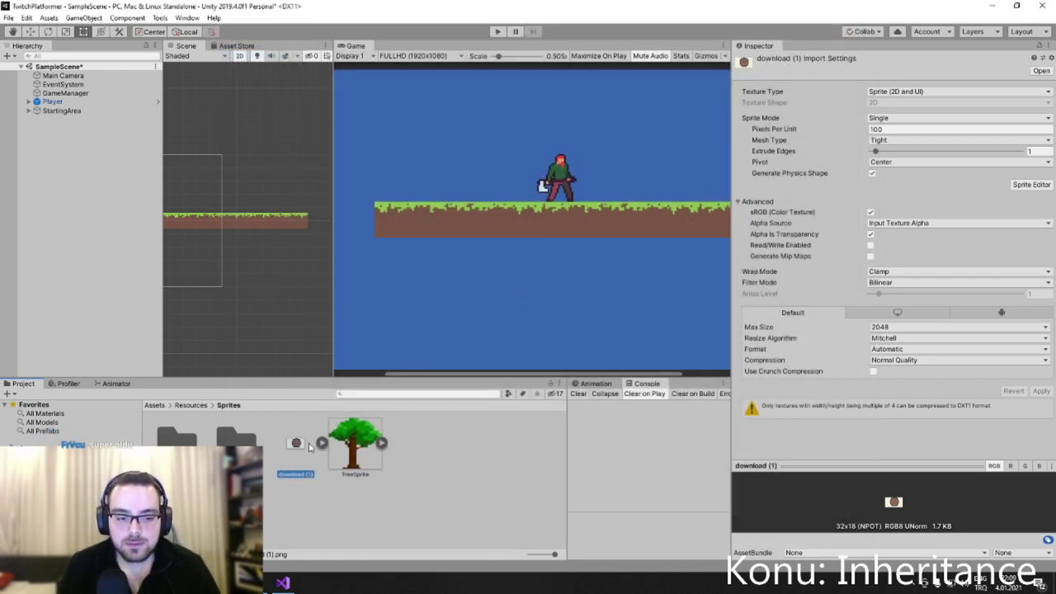
pyautogui.moveTo(297, 443); pyautogui.dragTo(199, 196)
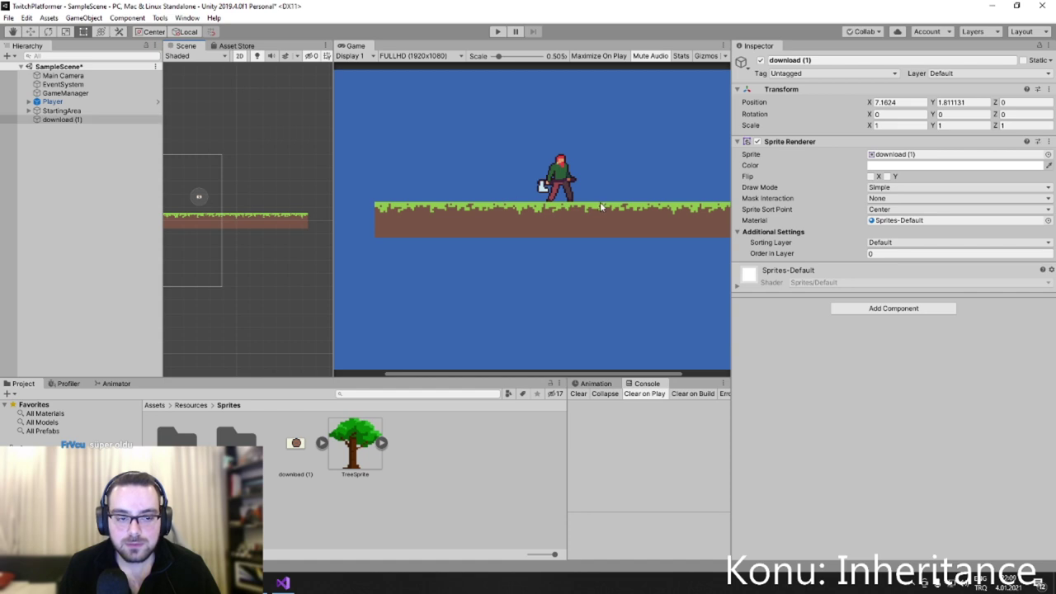
pyautogui.scroll(2, 207, 203)
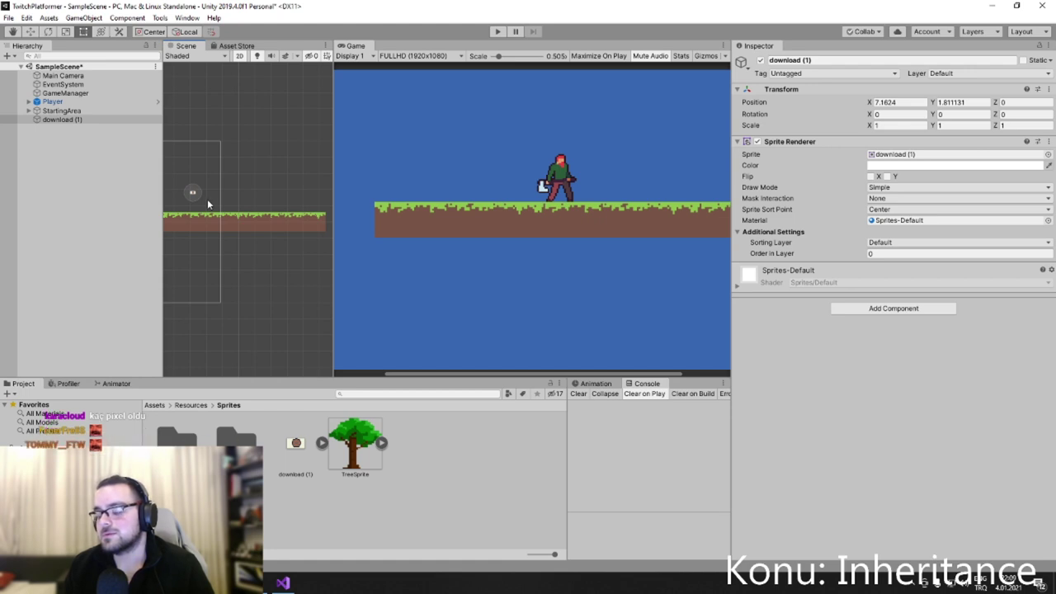
# Delete the download (1) sprite asset from the Sprites folder.
pyautogui.click(296, 444)
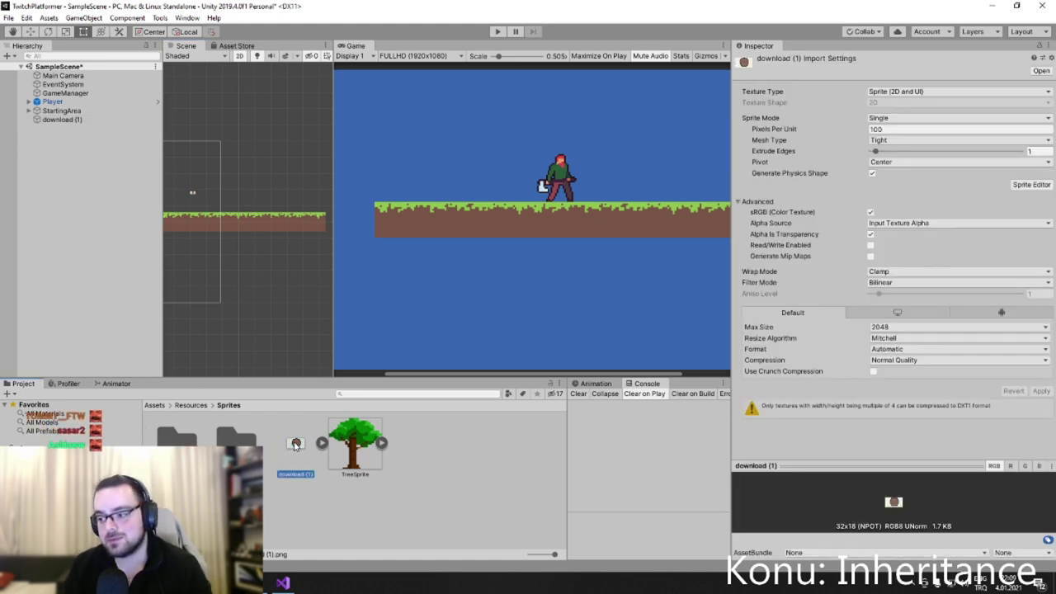
pyautogui.press('Delete')
pyautogui.click(561, 317)
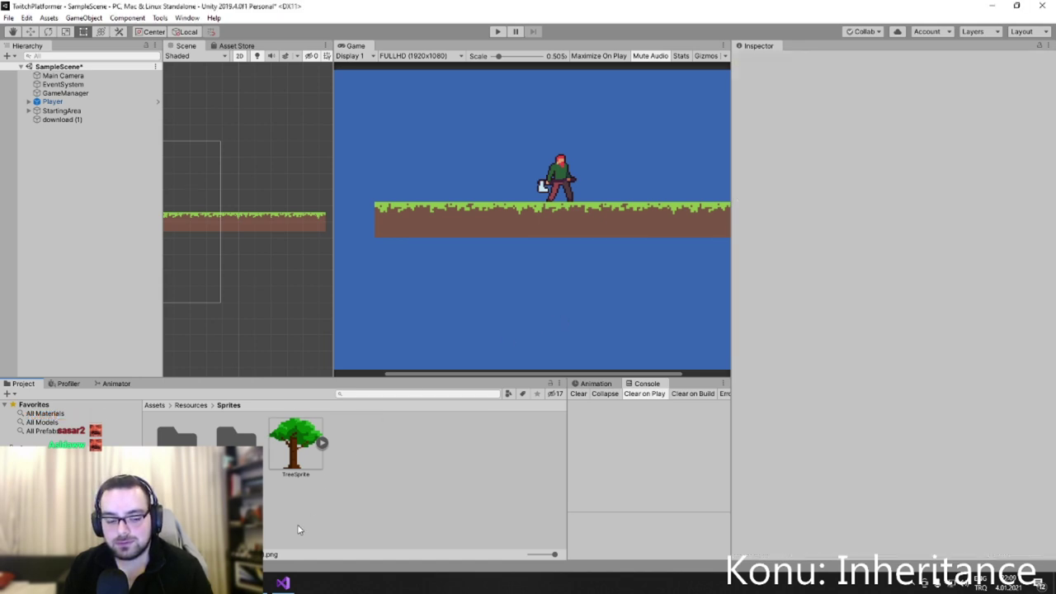
# Switch to the Lospec pixel art page and scroll through it.
pyautogui.moveTo(283, 582)
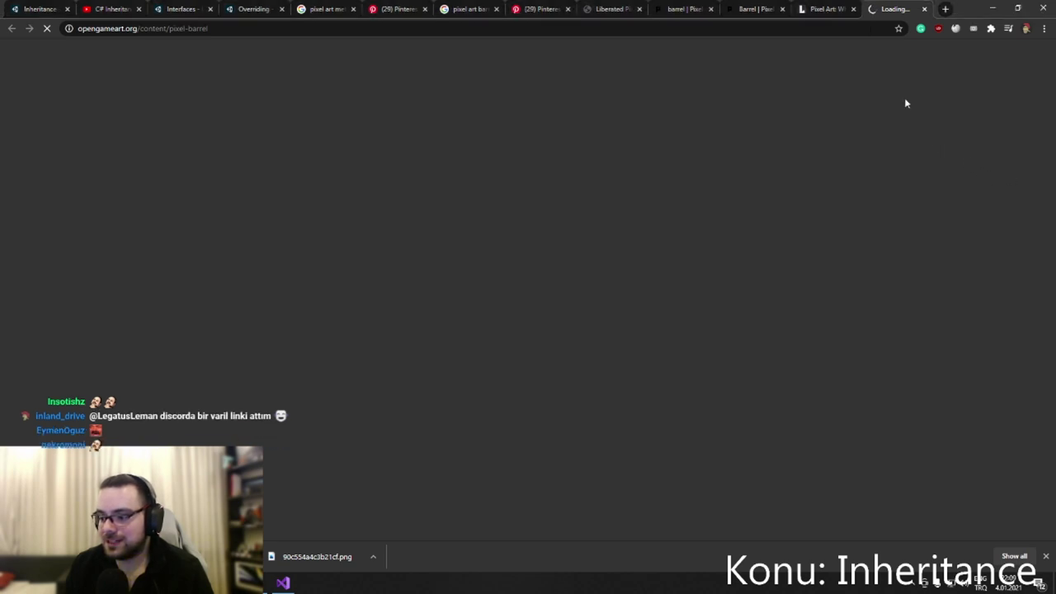
pyautogui.click(827, 9)
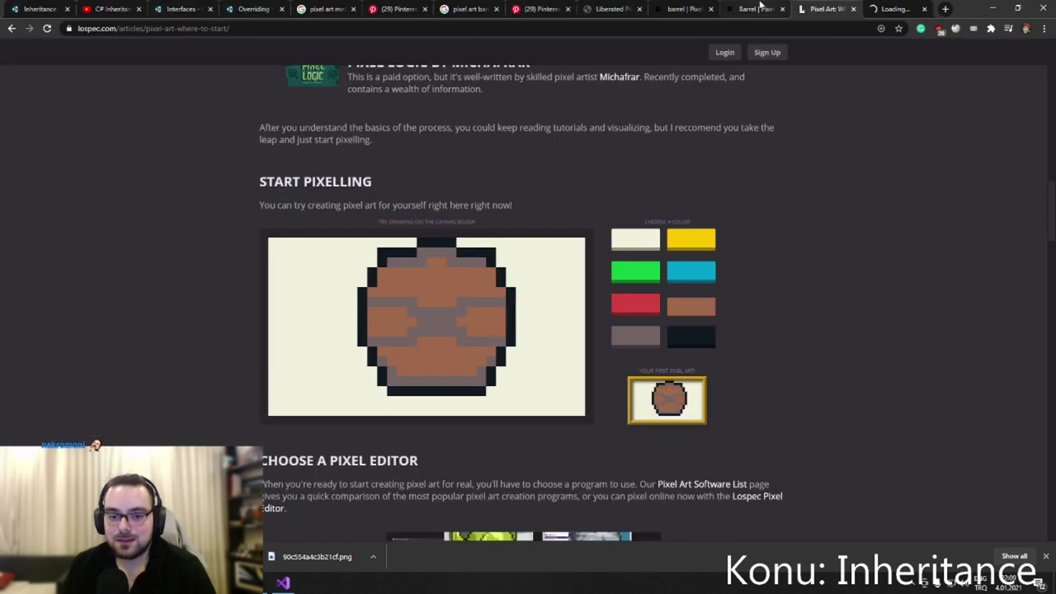
pyautogui.scroll(-5, 503, 318)
pyautogui.scroll(-3, 445, 334)
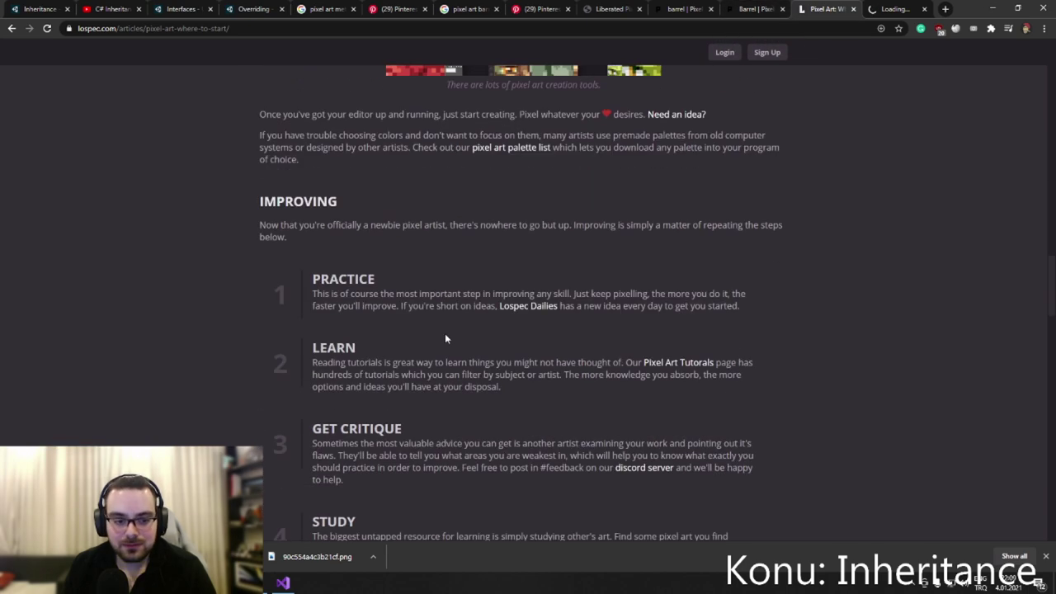
pyautogui.scroll(-4, 363, 310)
pyautogui.scroll(9, 363, 310)
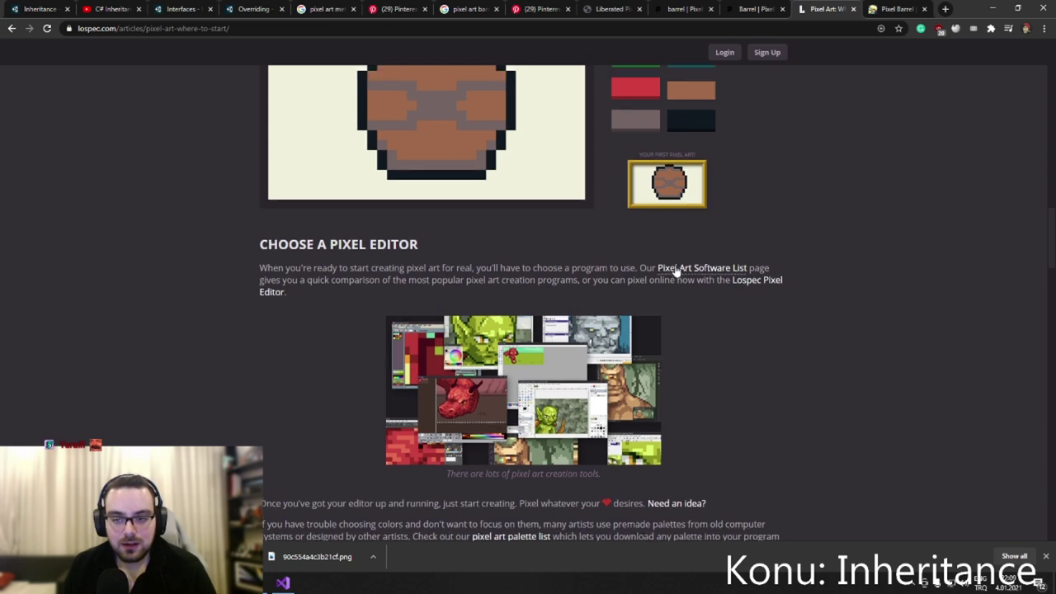
# On the OpenGameArt Pixel Barrel page, view the enlarged preview and download s_barrel_0.png.
pyautogui.hotkey('ctrl', 'Tab')
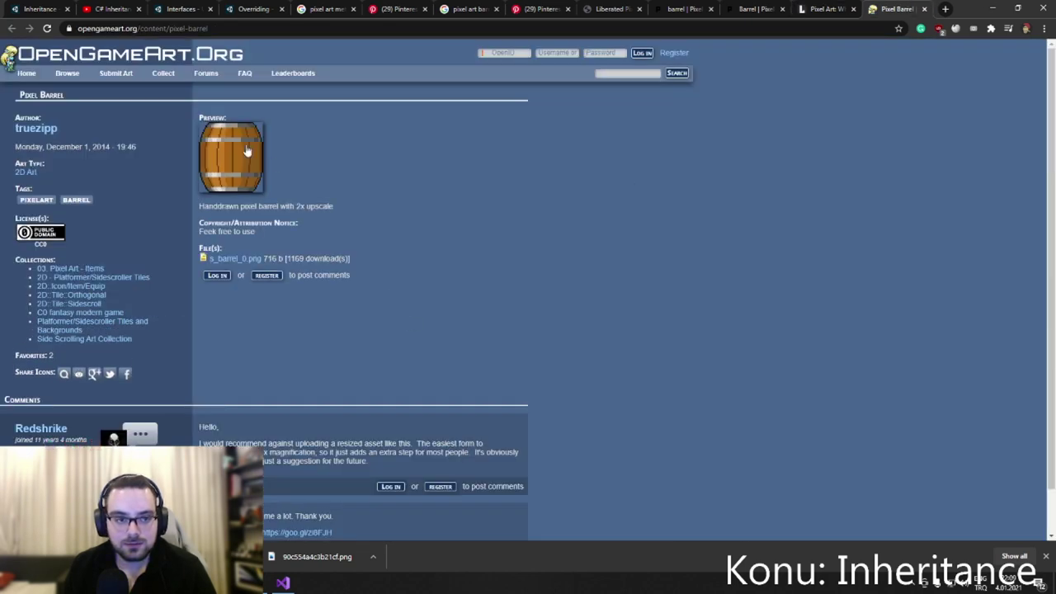
pyautogui.click(245, 147)
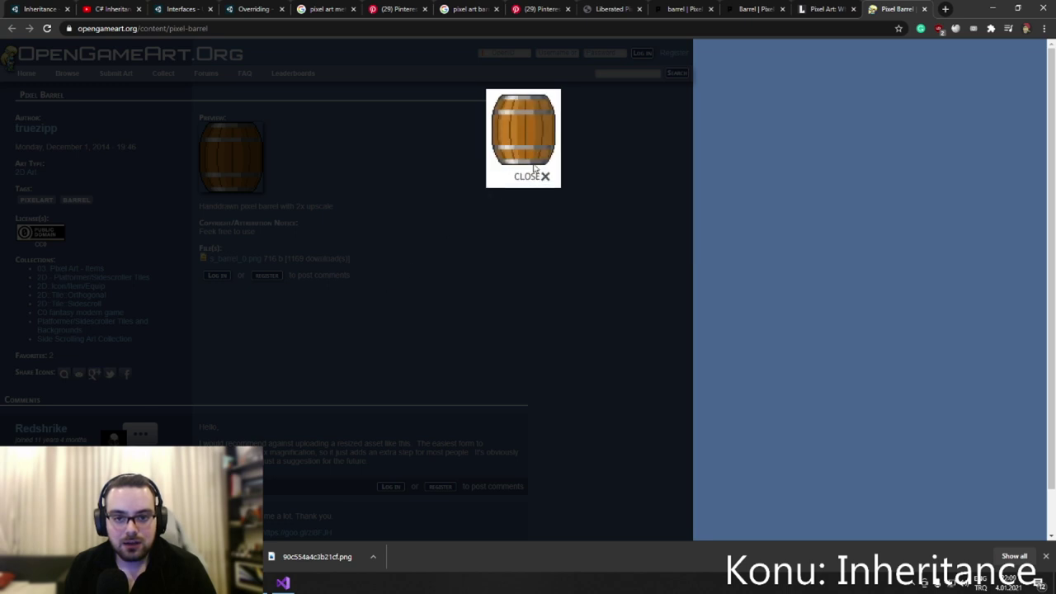
pyautogui.click(533, 169)
pyautogui.click(235, 258)
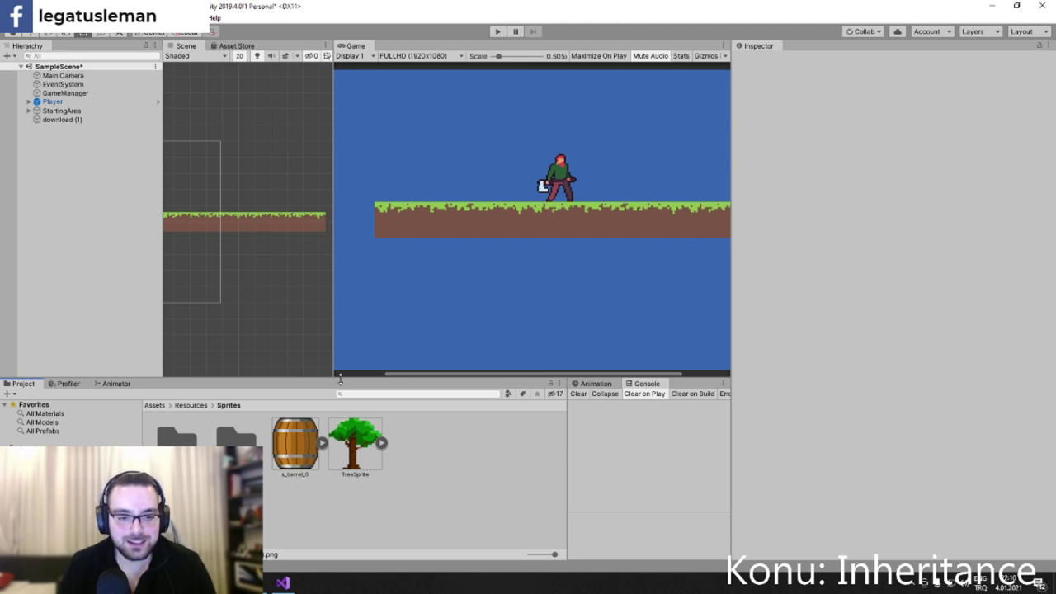
# Widen the Project and Scene panels and drag s_barrel_0 onto the grass platform.
pyautogui.moveTo(567, 387); pyautogui.dragTo(654, 388)
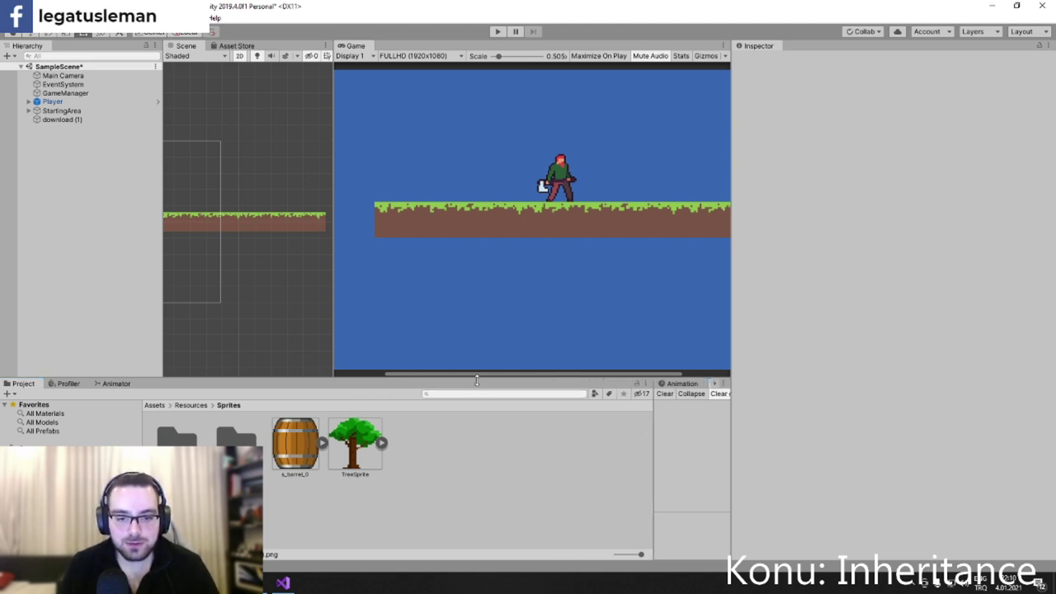
pyautogui.moveTo(476, 379); pyautogui.dragTo(477, 399)
pyautogui.moveTo(334, 269); pyautogui.dragTo(576, 270)
pyautogui.moveTo(295, 463); pyautogui.dragTo(206, 193)
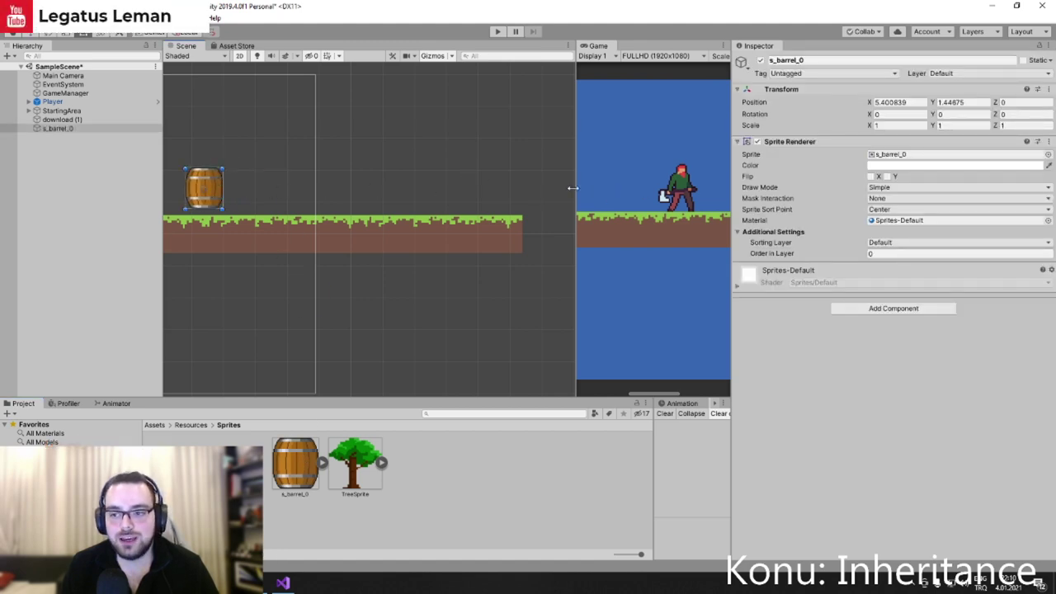
# Adjust the view widths, pan and zoom to the player, then return to the OpenGameArt page.
pyautogui.moveTo(573, 188); pyautogui.dragTo(548, 188)
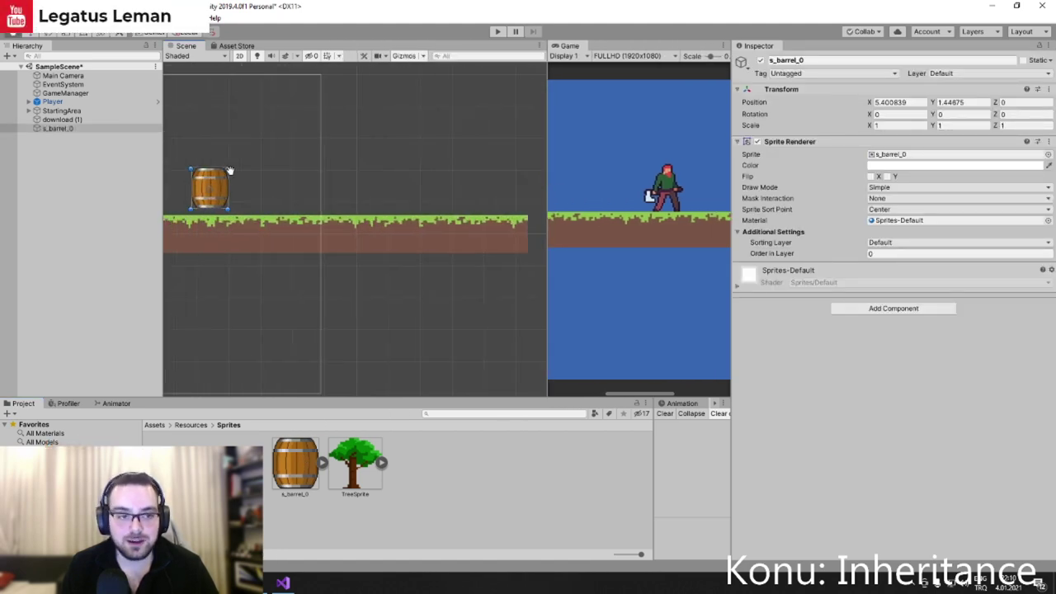
pyautogui.moveTo(230, 171); pyautogui.dragTo(422, 175, button='middle')
pyautogui.scroll(5, 396, 180)
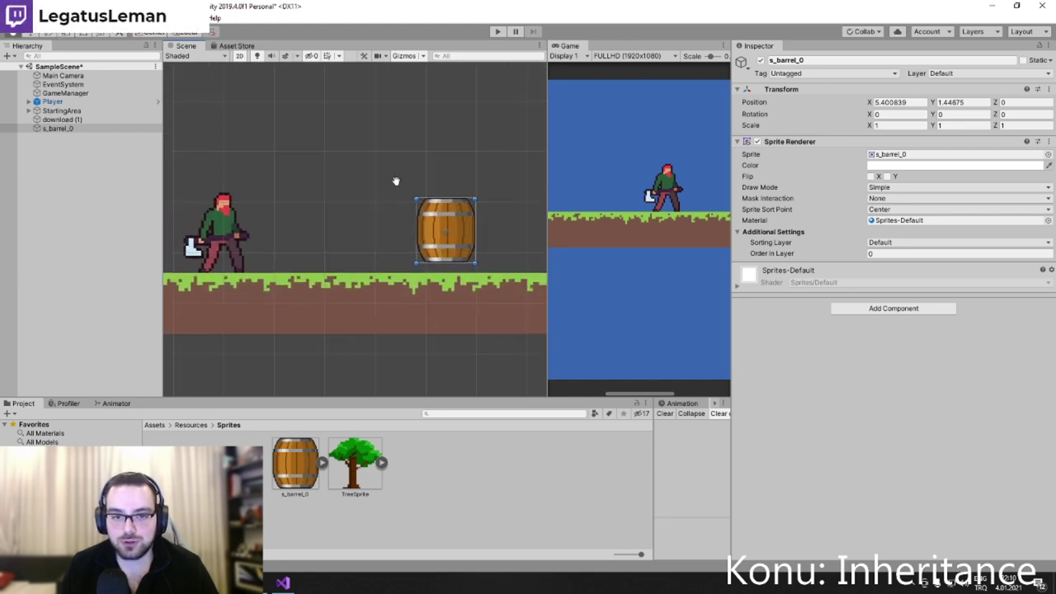
pyautogui.scroll(2, 396, 181)
pyautogui.scroll(3, 377, 178)
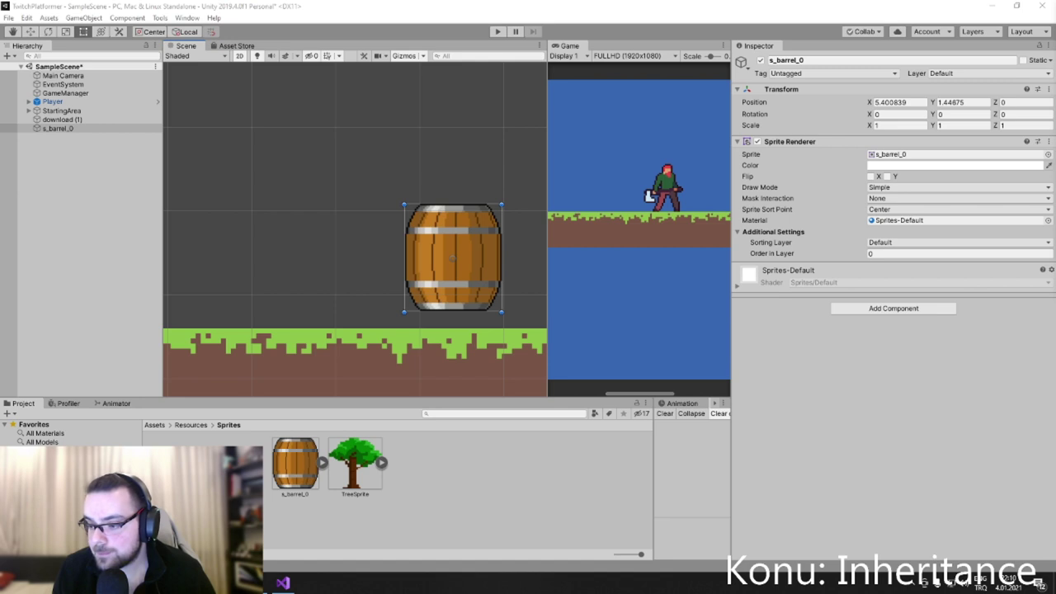
pyautogui.hotkey('alt', 'Tab')
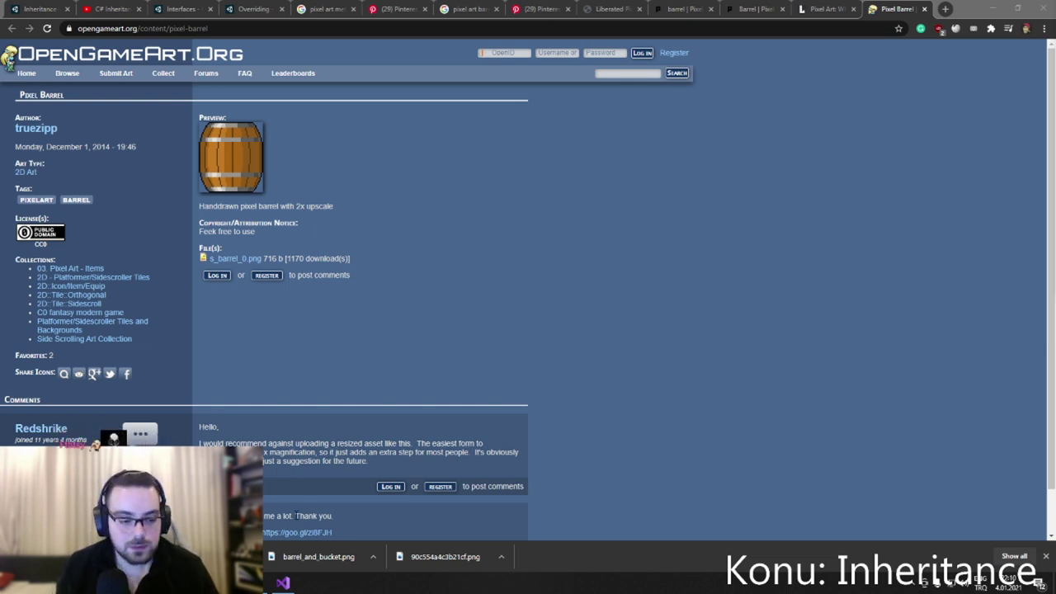
pyautogui.hotkey('alt', 'Tab')
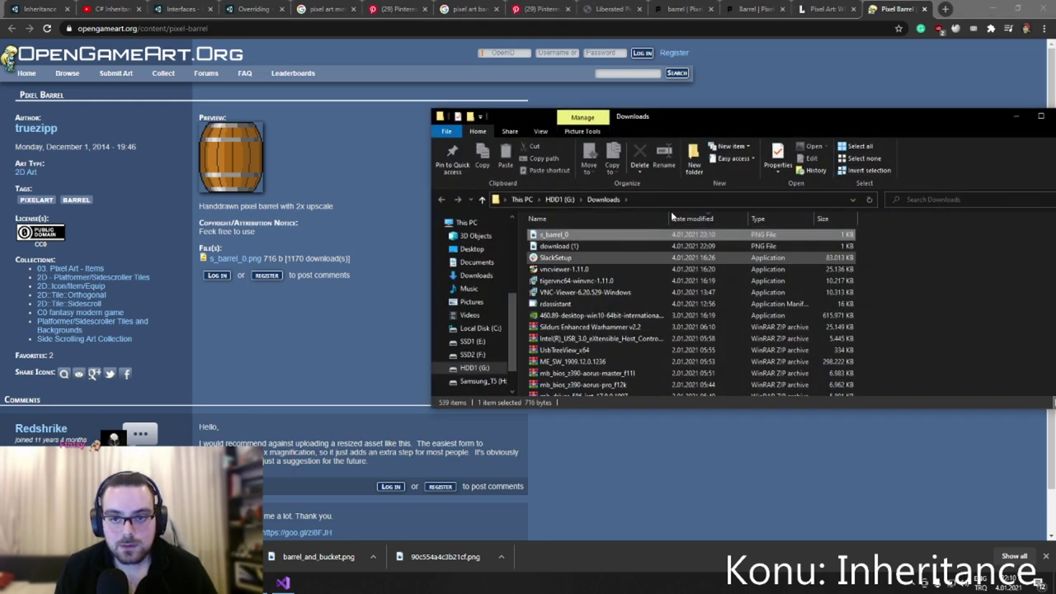
pyautogui.moveTo(708, 121); pyautogui.dragTo(550, 204)
pyautogui.click(916, 201)
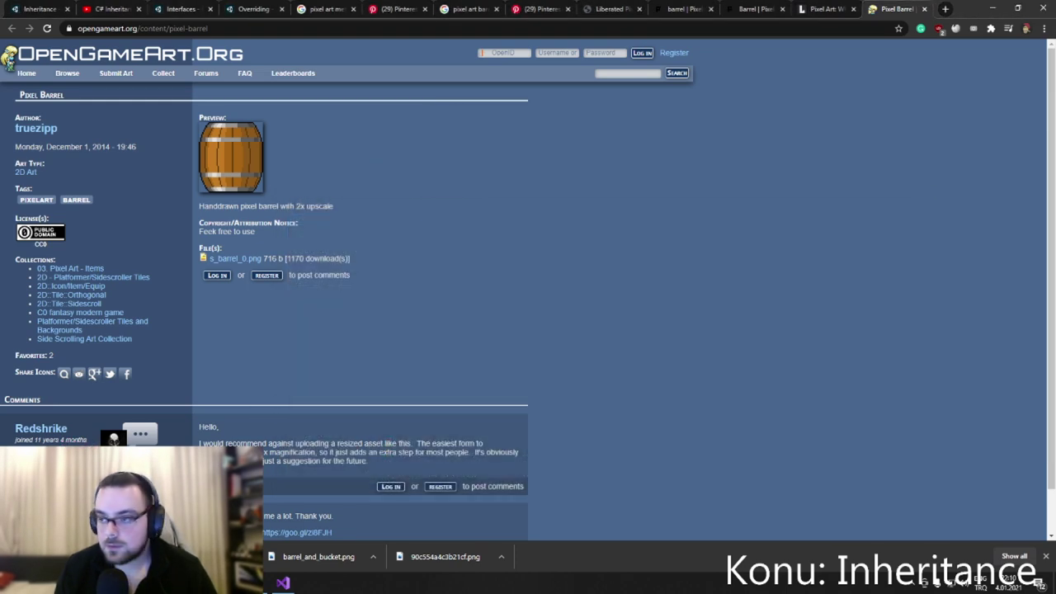
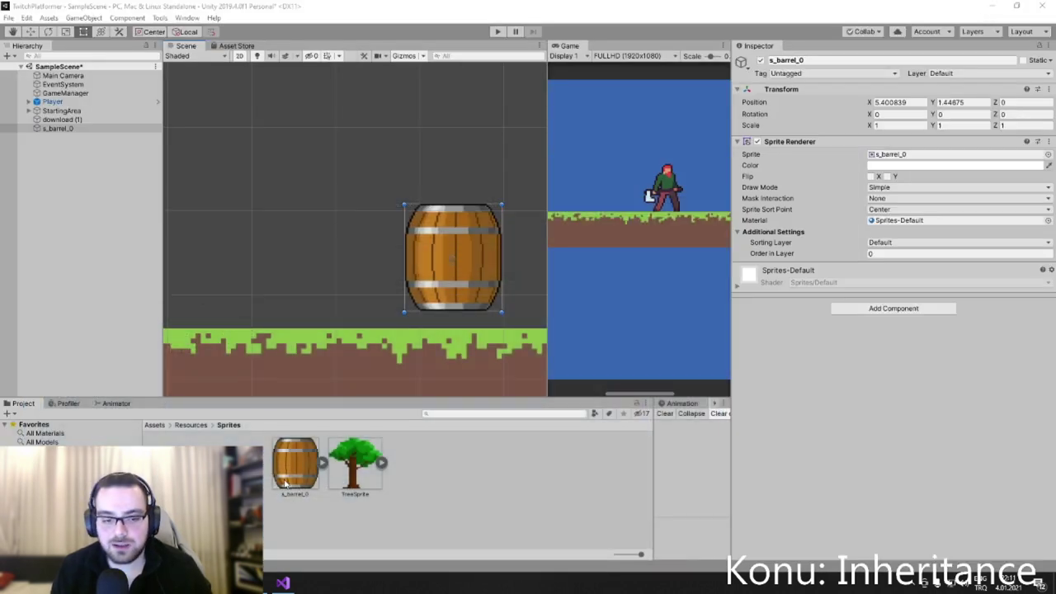
# Delete the old barrel sprite asset from the Project window.
pyautogui.click(286, 484)
pyautogui.press('Delete')
pyautogui.click(549, 318)
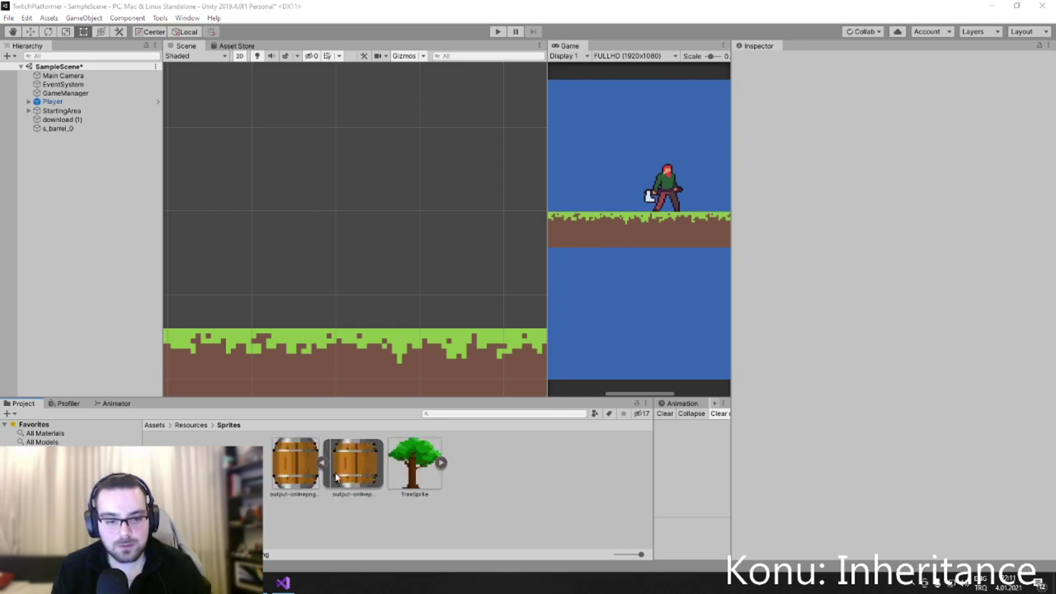
# Rename the newly imported image to 'barrel' and drag it into the Scene.
pyautogui.click(311, 466)
pyautogui.click(313, 468)
pyautogui.write('barrel')
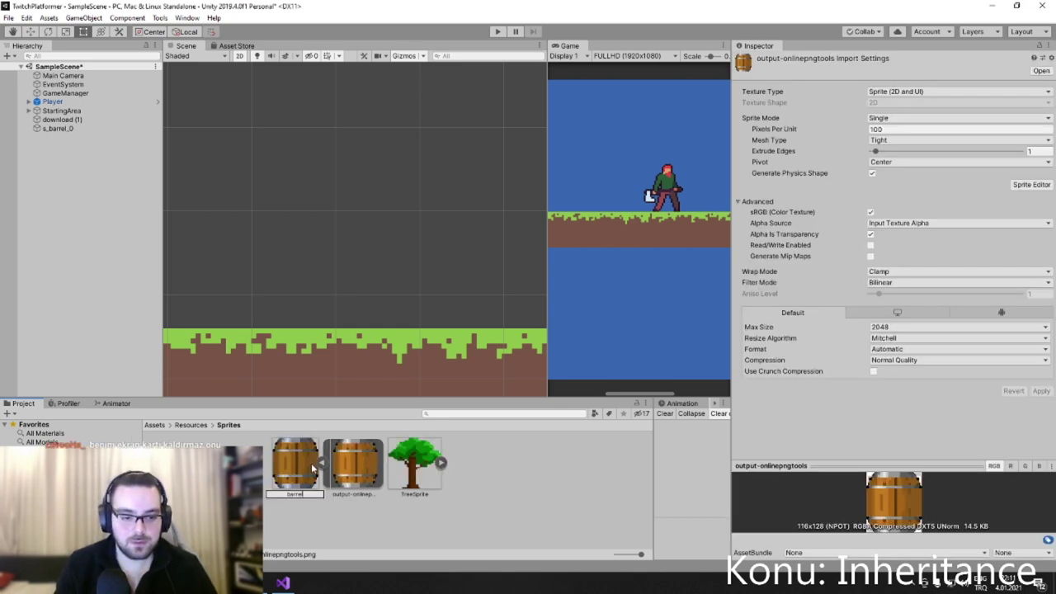
pyautogui.press('Return')
pyautogui.moveTo(313, 469); pyautogui.dragTo(307, 257)
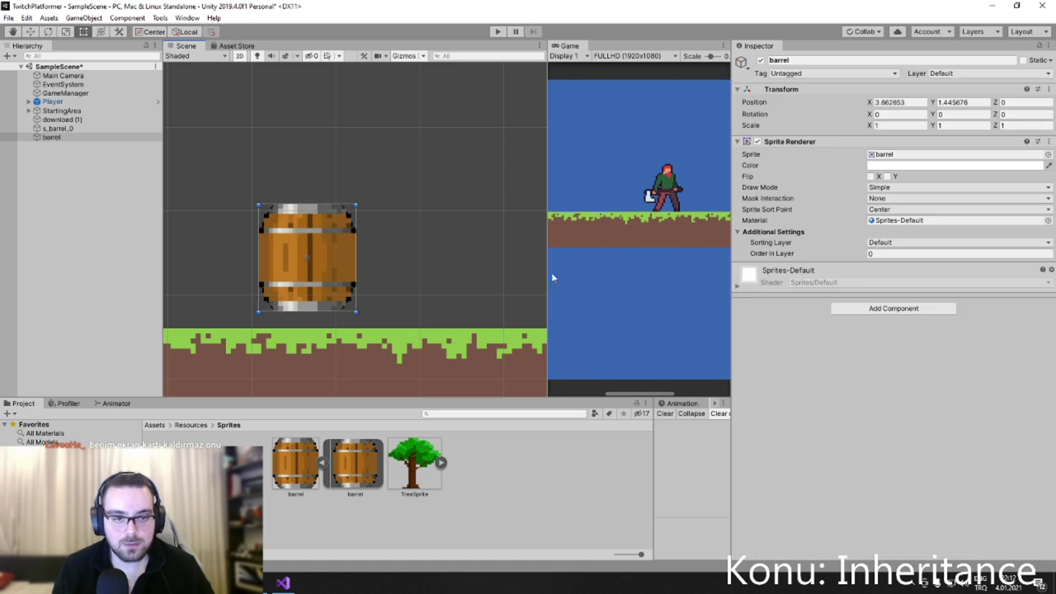
# Nudge the placed barrel slightly left and down beside the player.
pyautogui.scroll(-2, 614, 270)
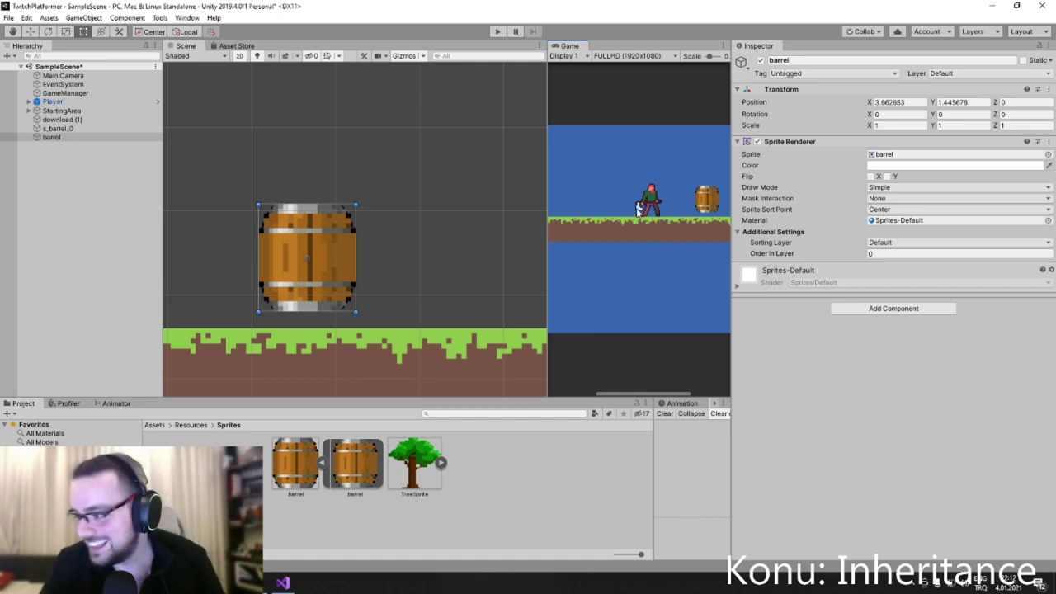
pyautogui.press('super')
pyautogui.press('Escape')
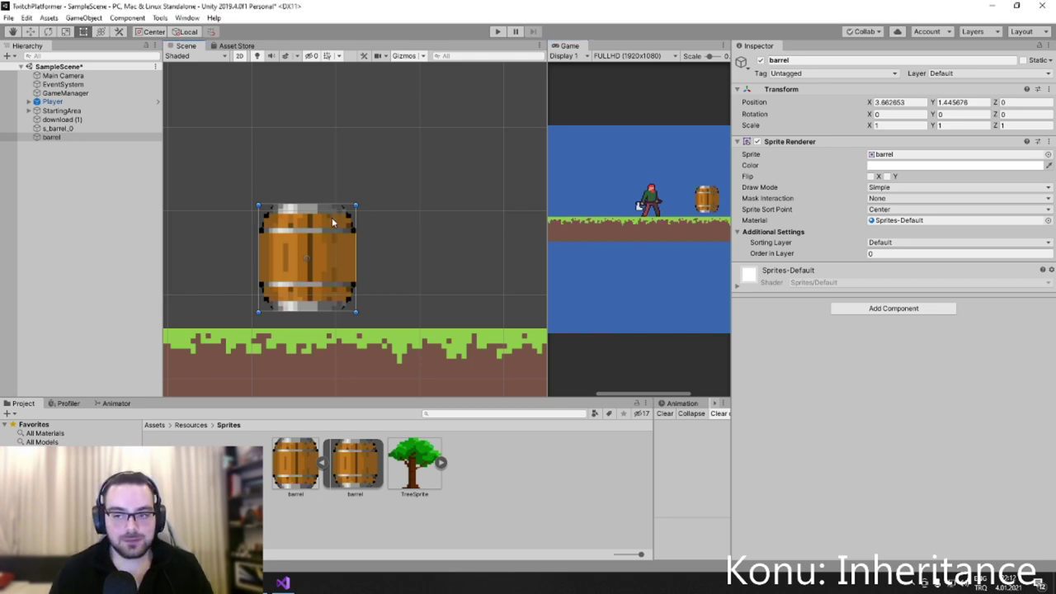
pyautogui.scroll(-2, 429, 182)
pyautogui.scroll(-2, 413, 165)
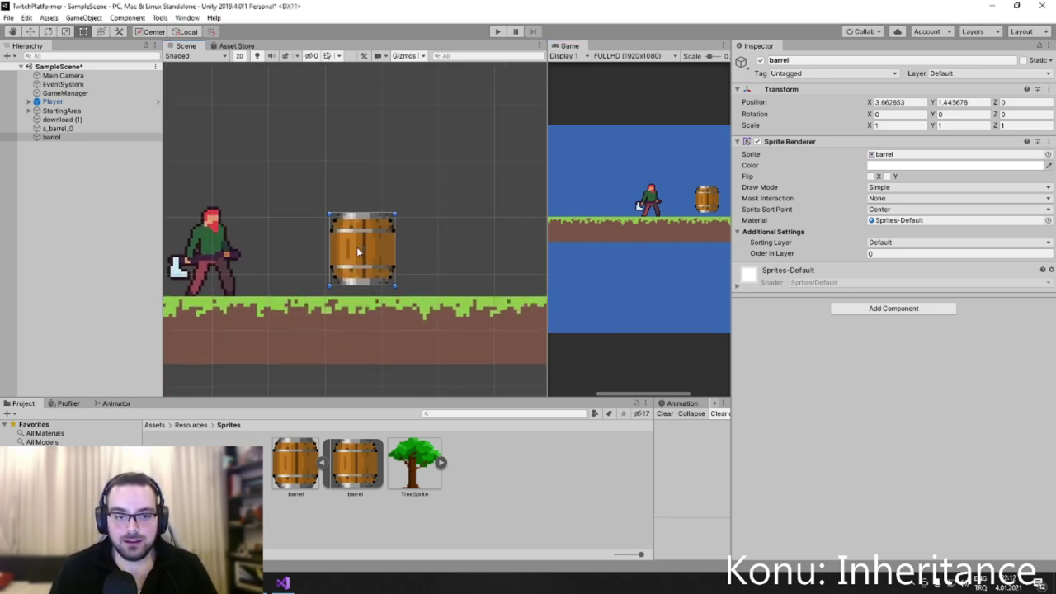
pyautogui.moveTo(357, 247); pyautogui.dragTo(341, 256)
# Delete the leftover s_barrel_0 and download (1) objects from the Hierarchy.
pyautogui.click(79, 137)
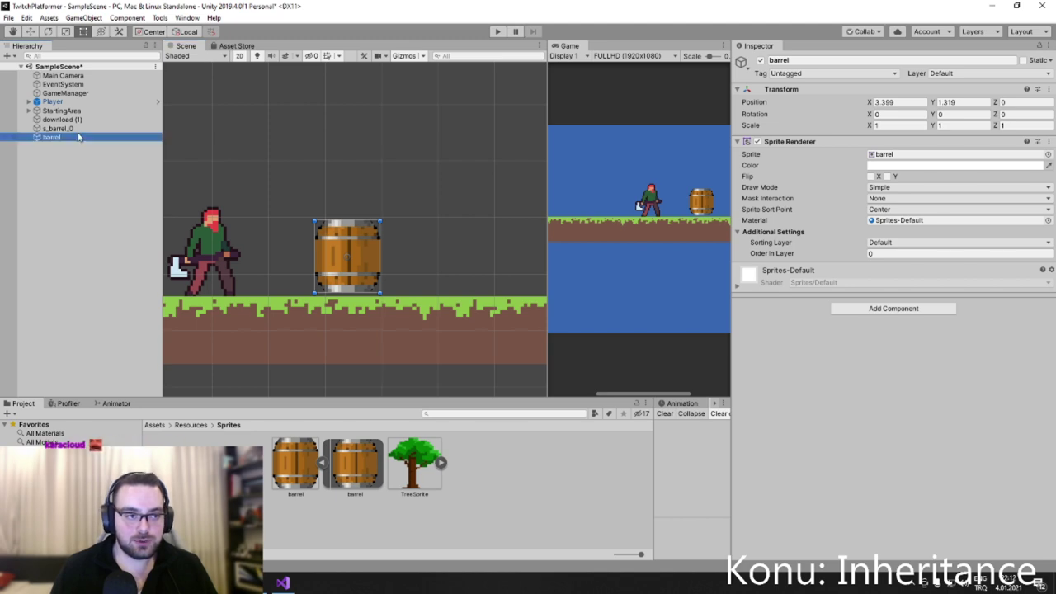
pyautogui.click(80, 130)
pyautogui.press('Delete')
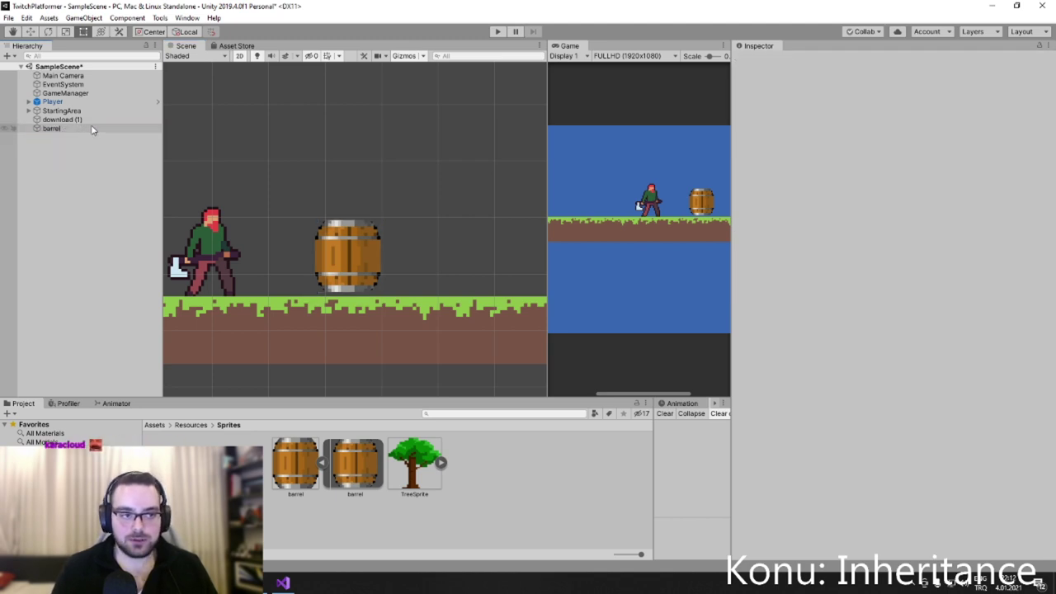
pyautogui.click(100, 120)
pyautogui.press('Delete')
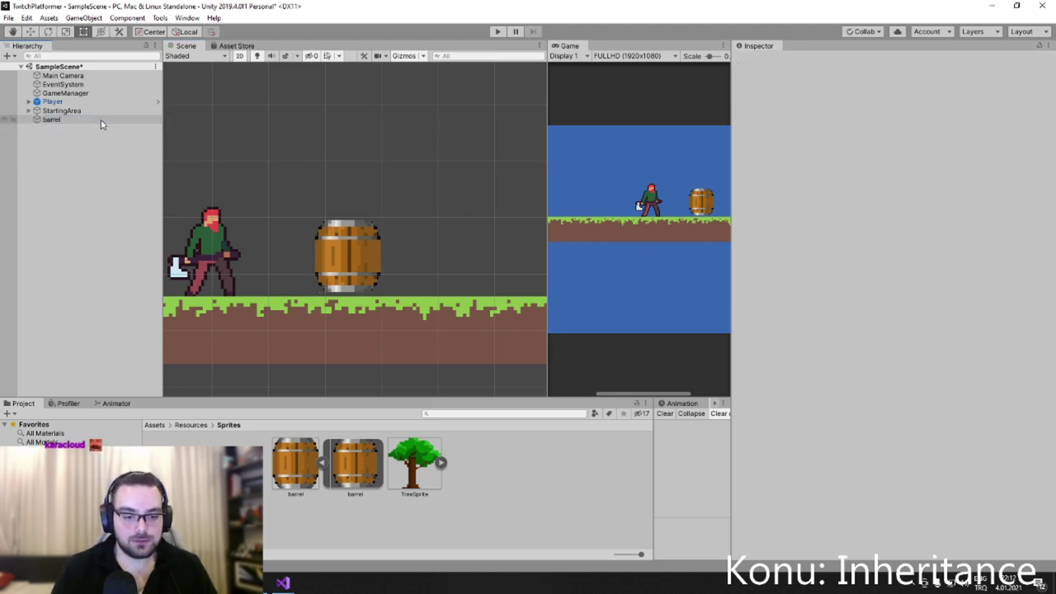
pyautogui.click(101, 119)
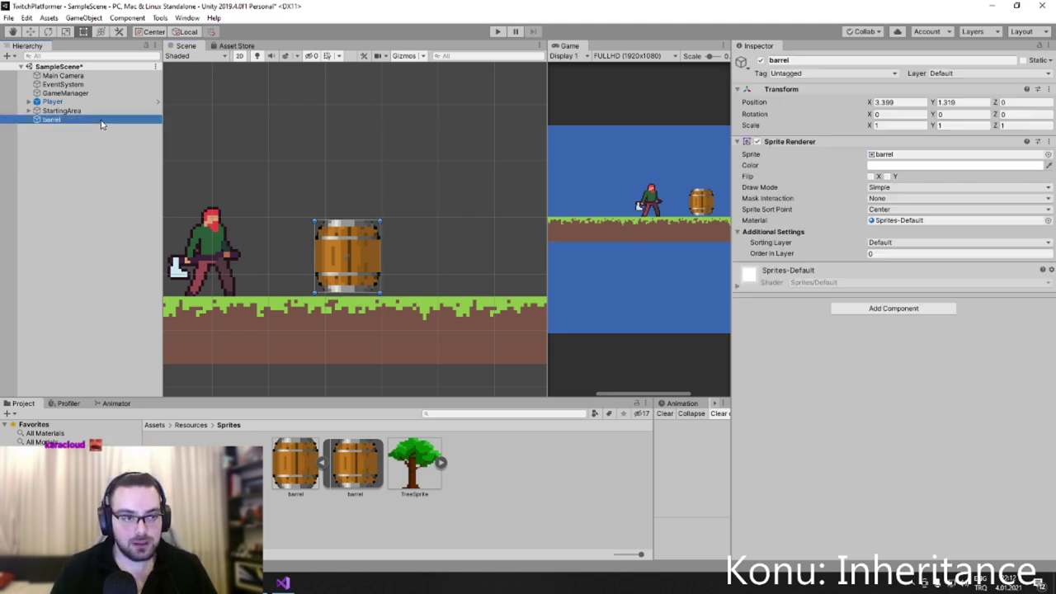
pyautogui.doubleClick(293, 464)
# Set the barrel sprite to Point (no filter) filtering with Generate Mip Maps, and apply.
pyautogui.click(853, 33)
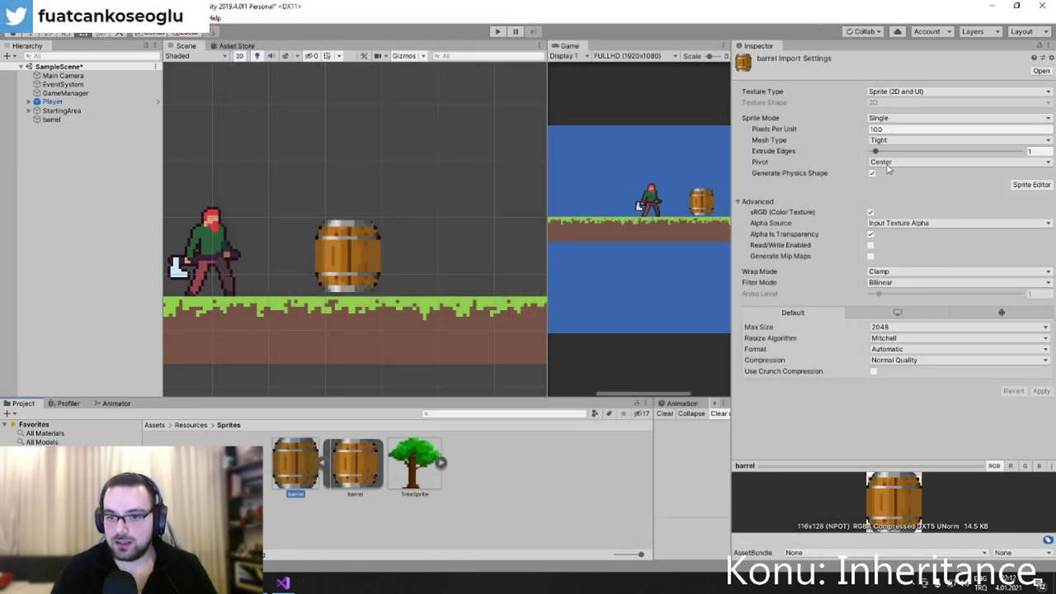
pyautogui.click(915, 283)
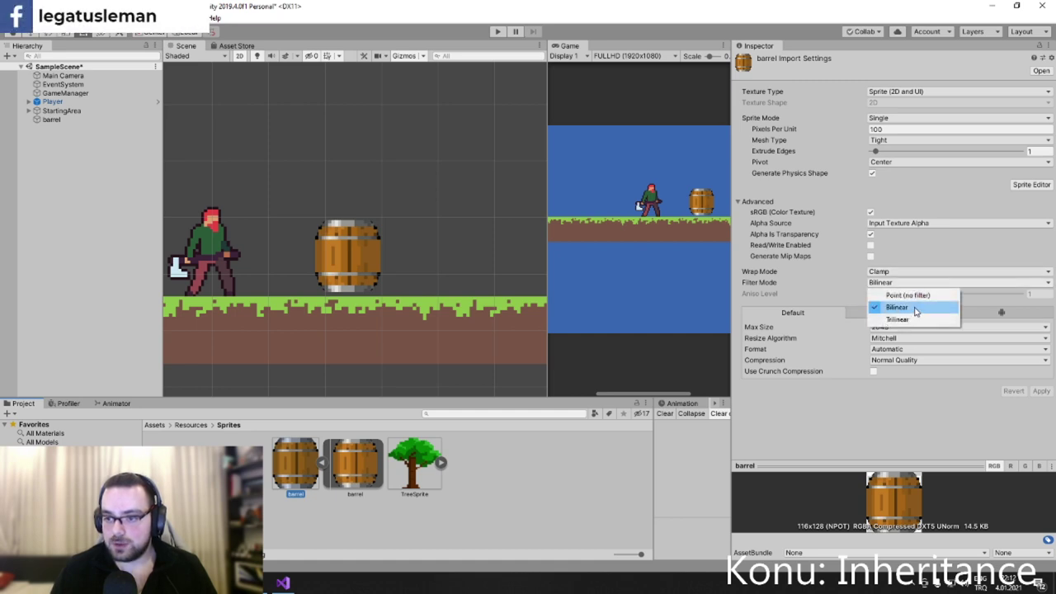
pyautogui.click(908, 295)
pyautogui.click(1040, 390)
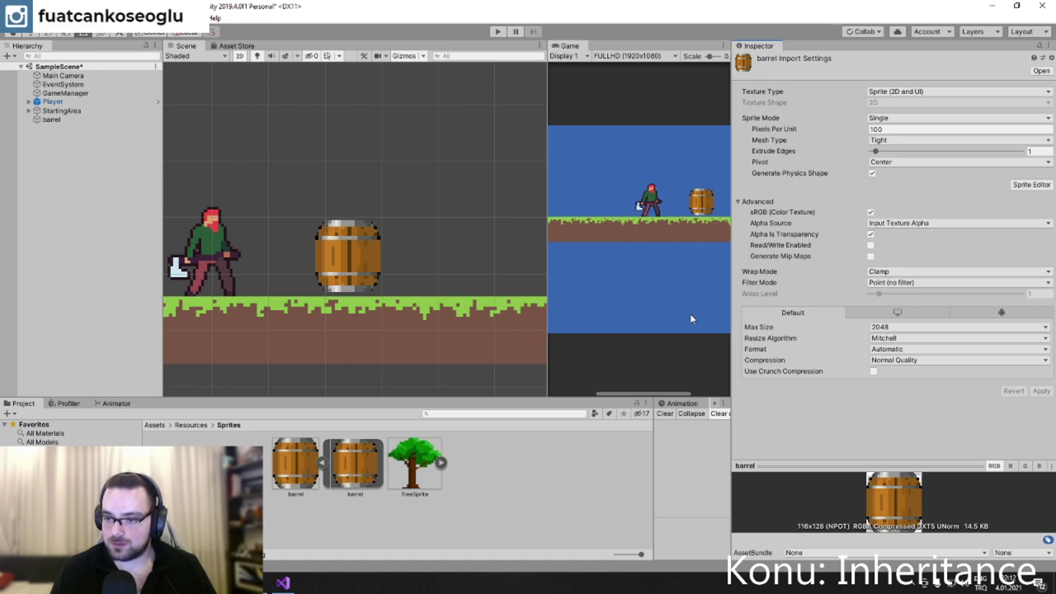
pyautogui.click(870, 256)
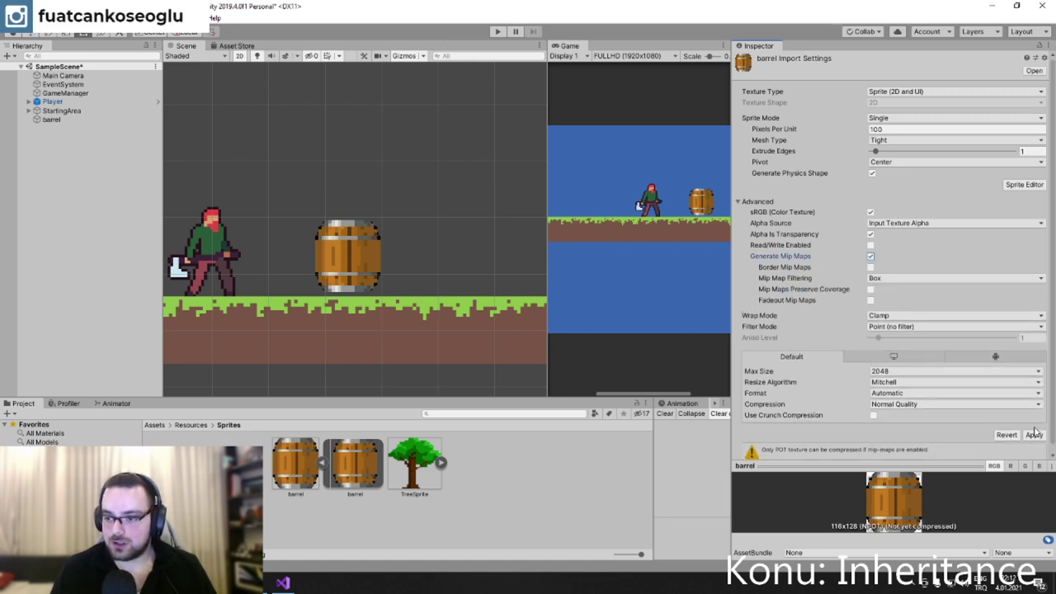
pyautogui.click(1034, 432)
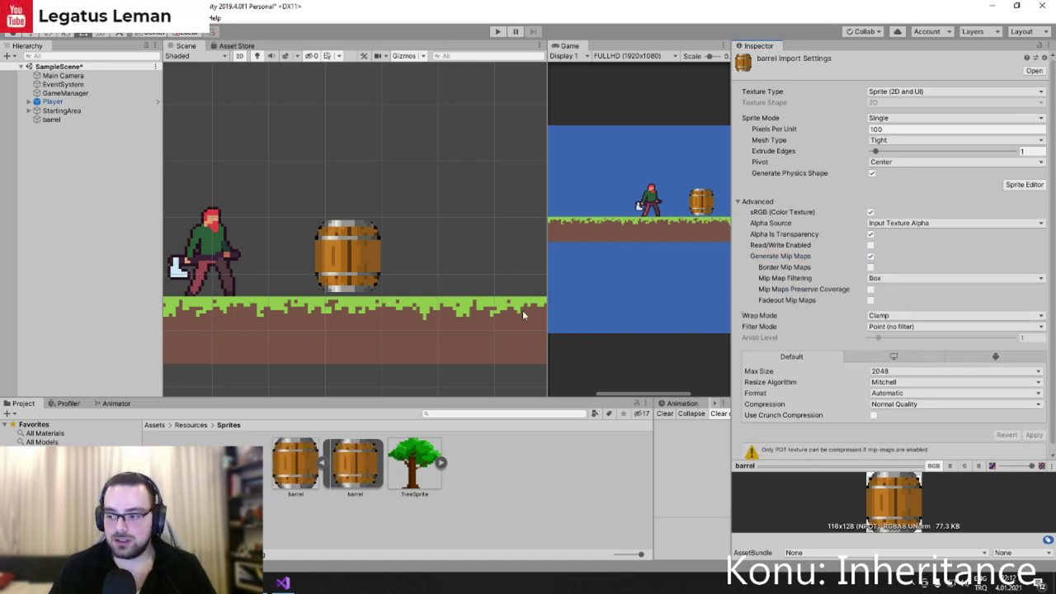
pyautogui.scroll(-1, 364, 236)
pyautogui.click(363, 236)
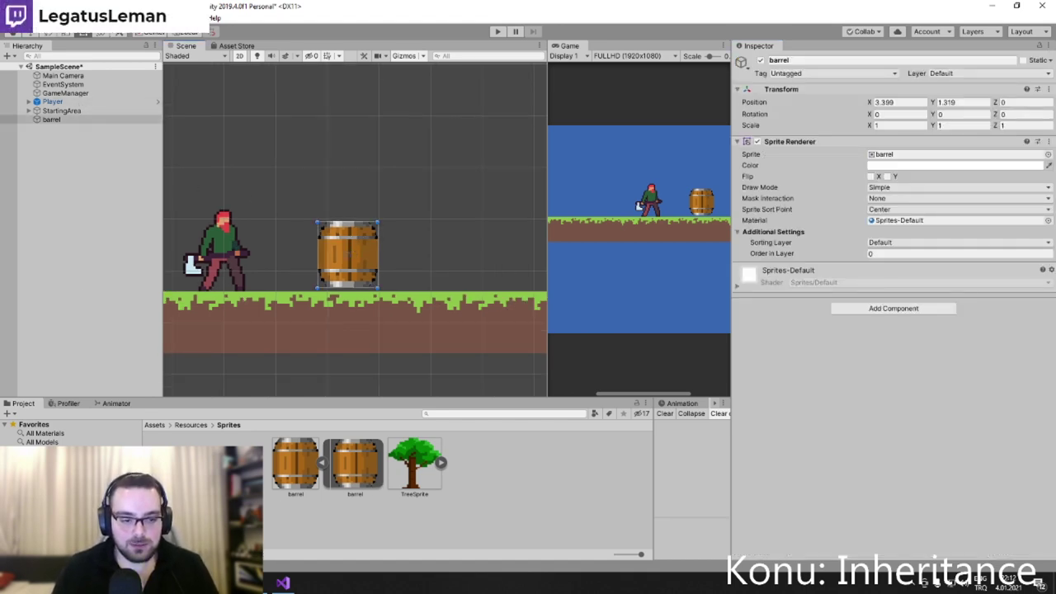
# Assign the barrel sprite to the Tree 1 prefab's Sprite field.
pyautogui.click(52, 118)
pyautogui.write('B')
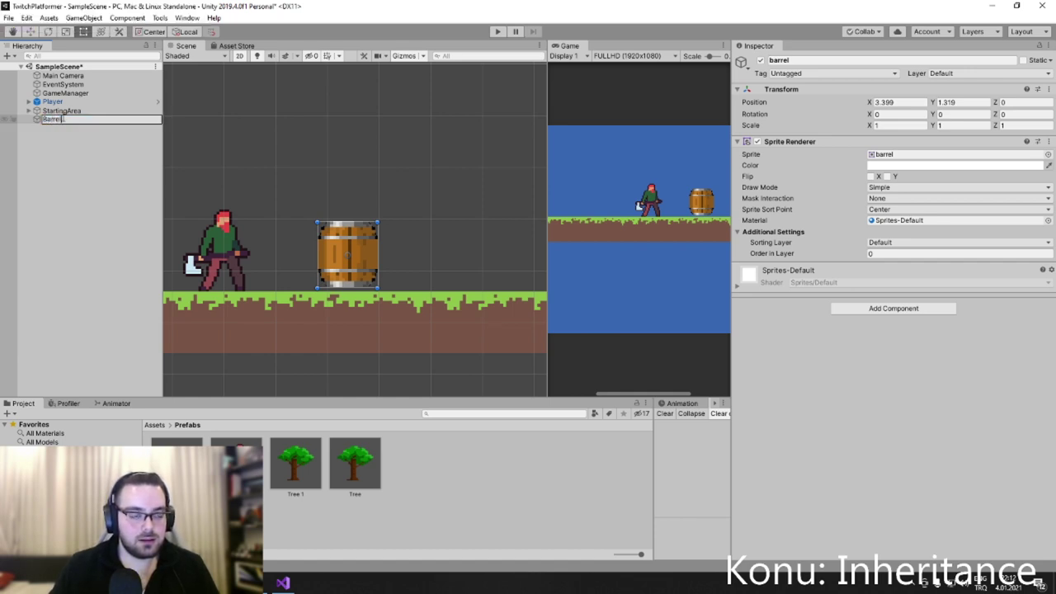
pyautogui.press('Escape')
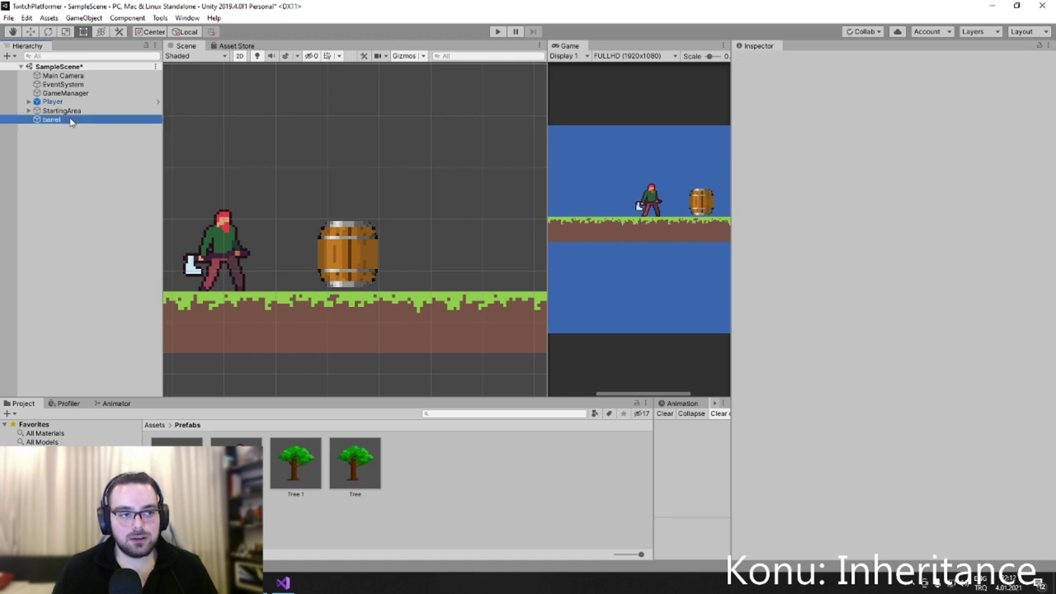
pyautogui.click(301, 482)
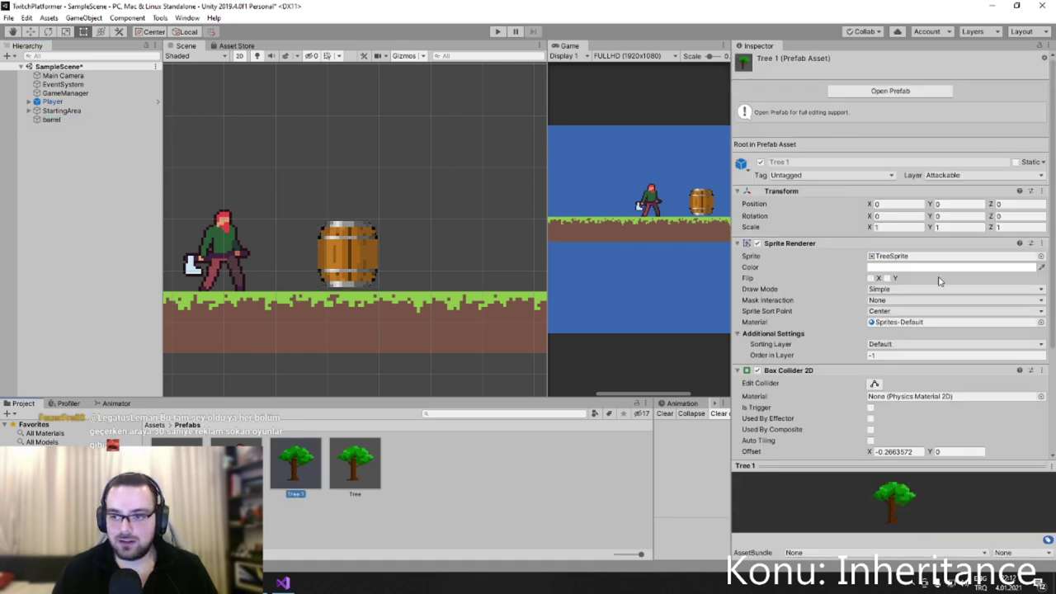
pyautogui.click(1039, 257)
pyautogui.write('barre')
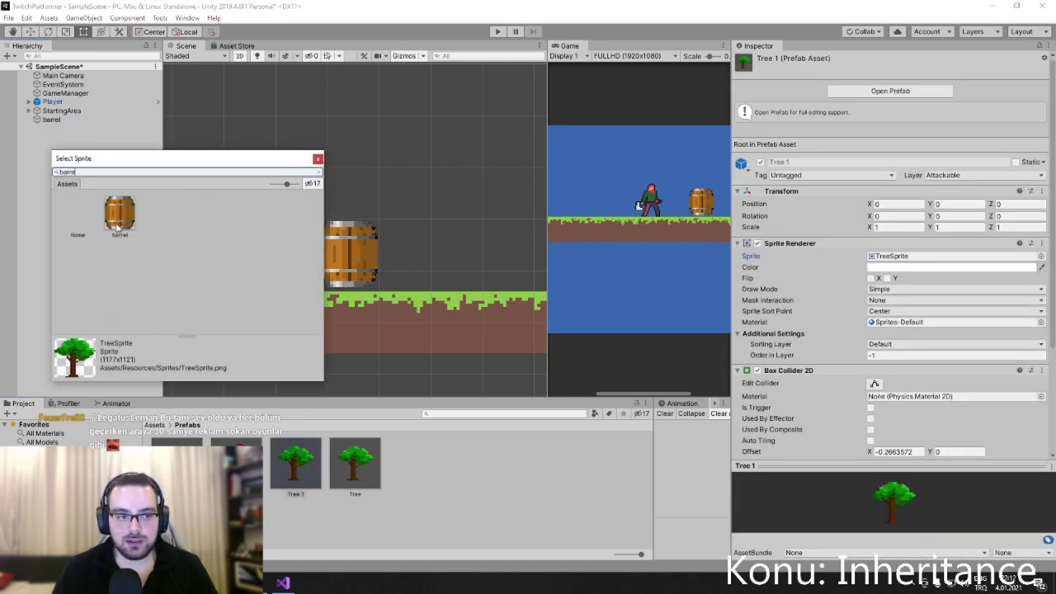
pyautogui.click(120, 213)
pyautogui.click(318, 159)
# Delete the standalone barrel object and rename the Tree 1 prefab to Barrel.
pyautogui.click(87, 121)
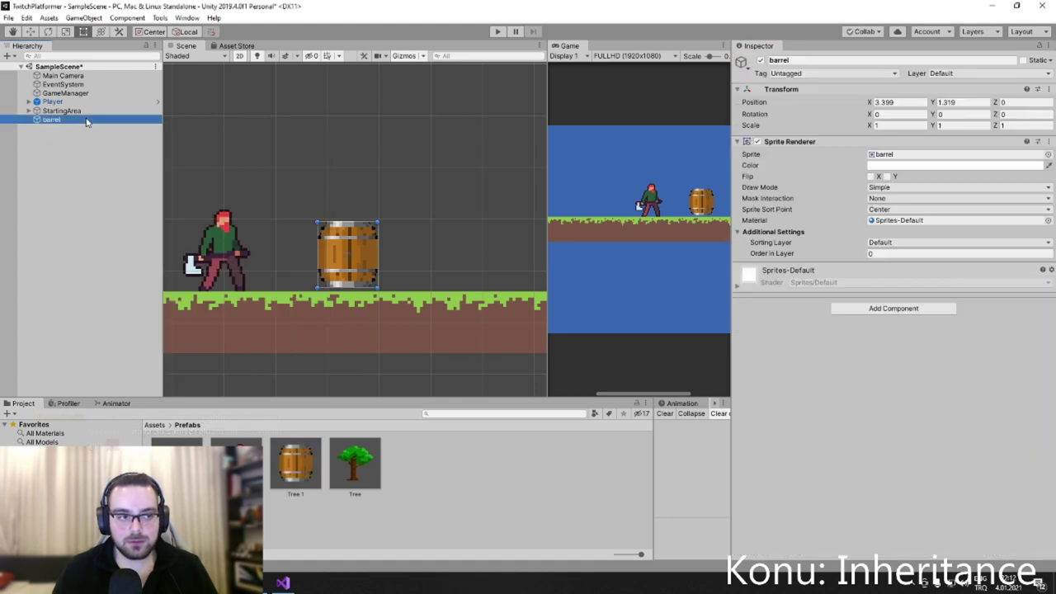
pyautogui.press('Delete')
pyautogui.click(277, 460)
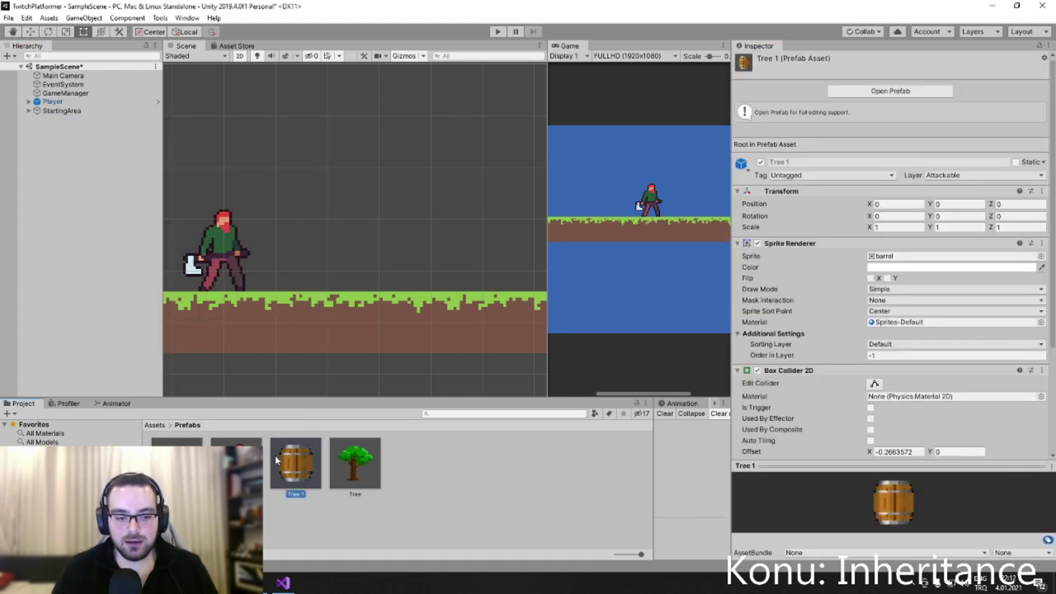
pyautogui.click(277, 460)
pyautogui.press('Return')
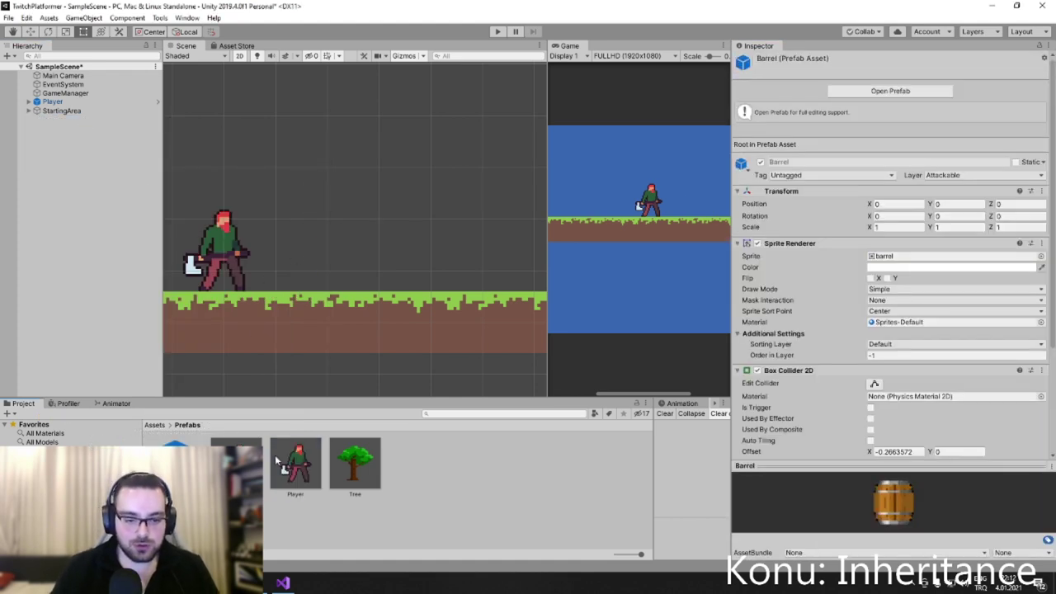
# Place a Barrel prefab instance beside the player and fit its collider to the barrel.
pyautogui.moveTo(177, 462); pyautogui.dragTo(346, 253)
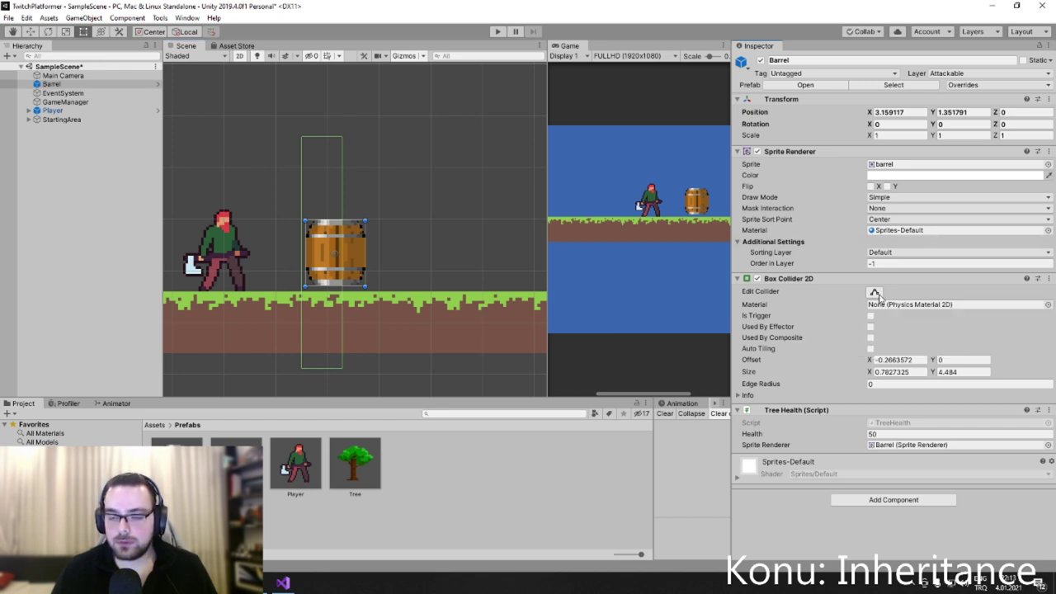
pyautogui.click(874, 292)
pyautogui.moveTo(344, 254); pyautogui.dragTo(367, 251)
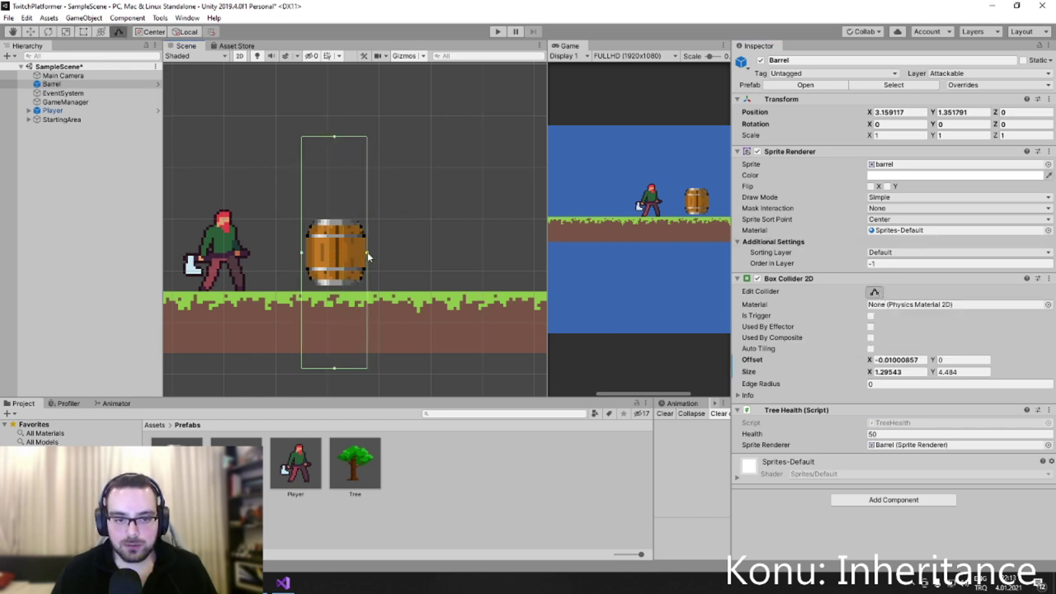
pyautogui.moveTo(301, 251); pyautogui.dragTo(305, 251)
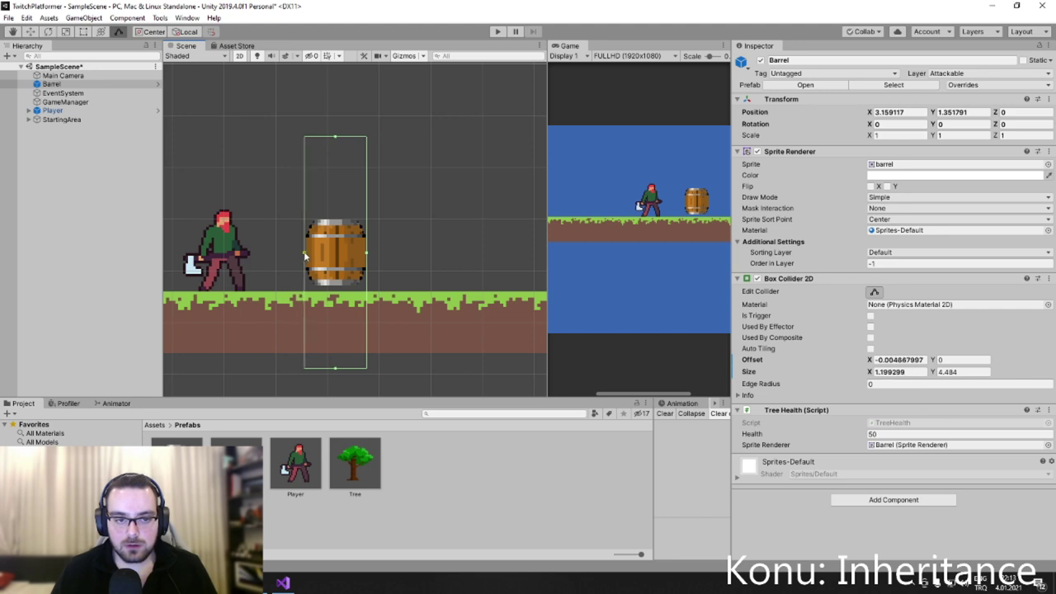
pyautogui.moveTo(339, 142); pyautogui.dragTo(328, 223)
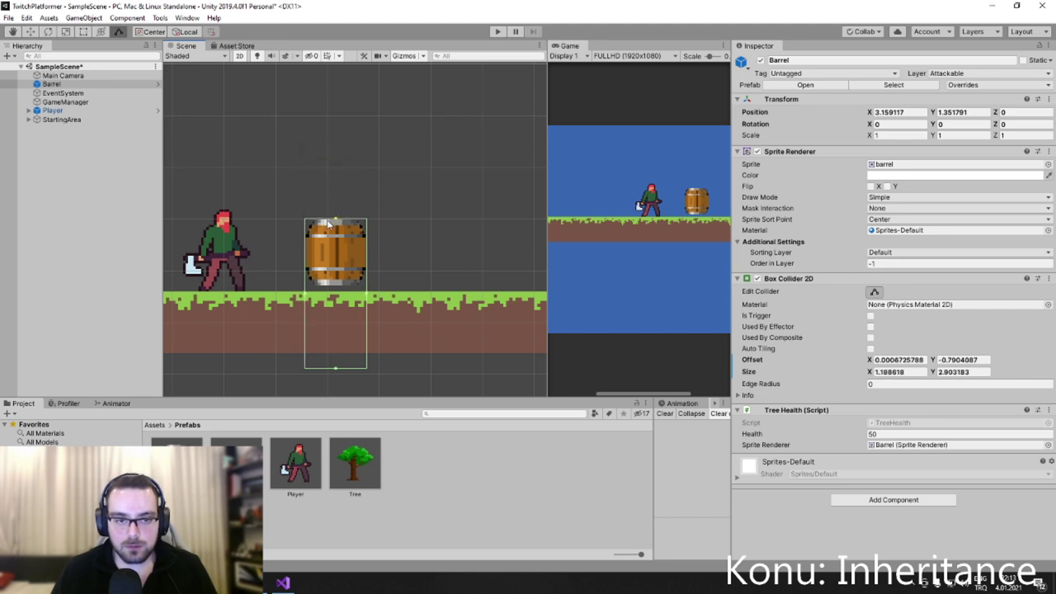
pyautogui.click(334, 359)
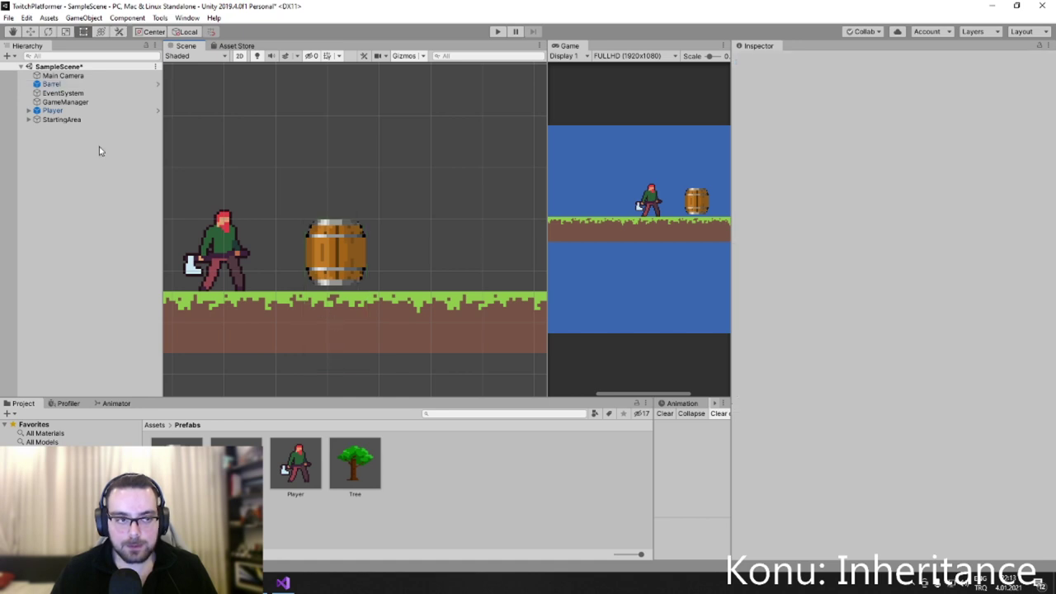
pyautogui.click(80, 85)
pyautogui.click(874, 291)
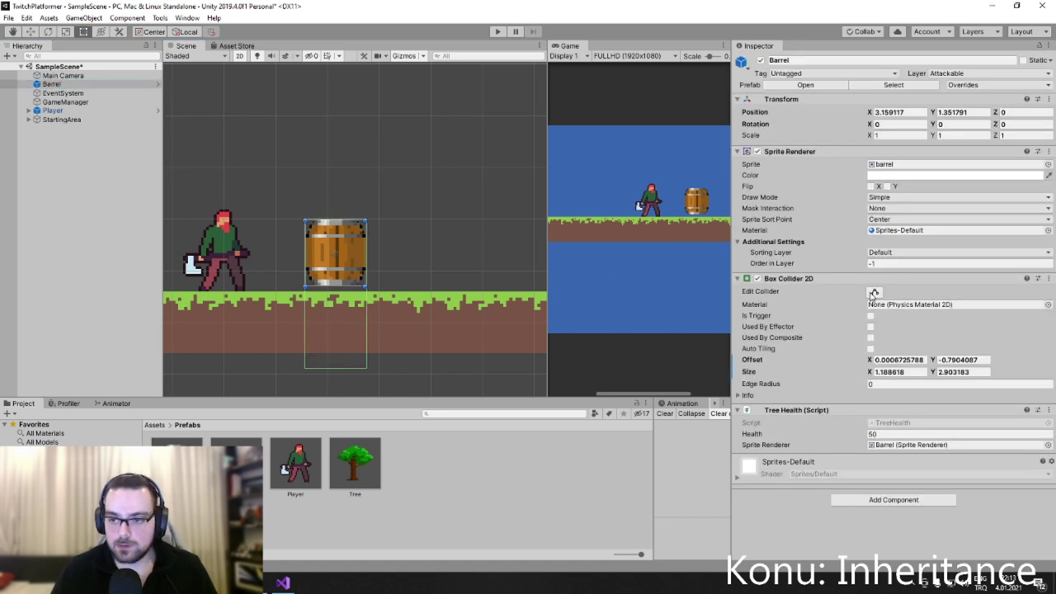
pyautogui.moveTo(329, 368); pyautogui.dragTo(339, 287)
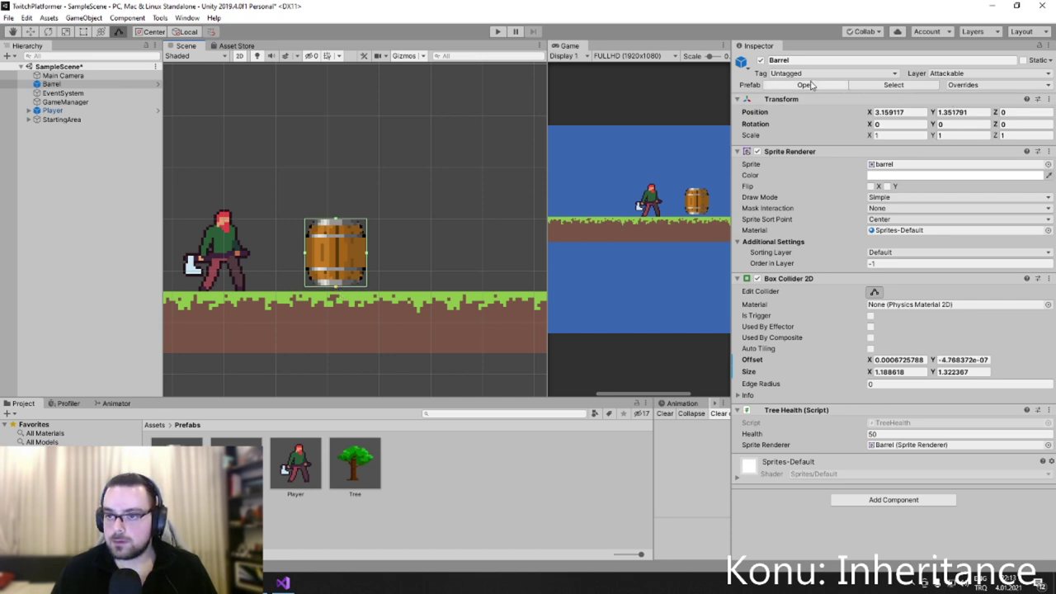
# Zero the Barrel's position and apply all overrides to the prefab.
pyautogui.click(889, 112)
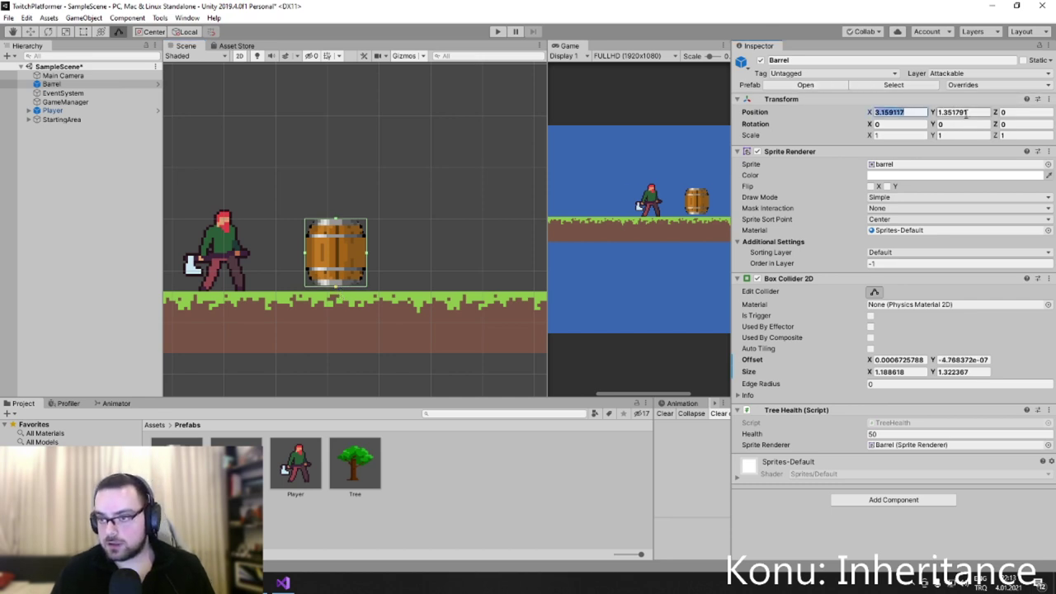
pyautogui.write('0')
pyautogui.click(965, 112)
pyautogui.write('0')
pyautogui.press('Return')
pyautogui.click(976, 85)
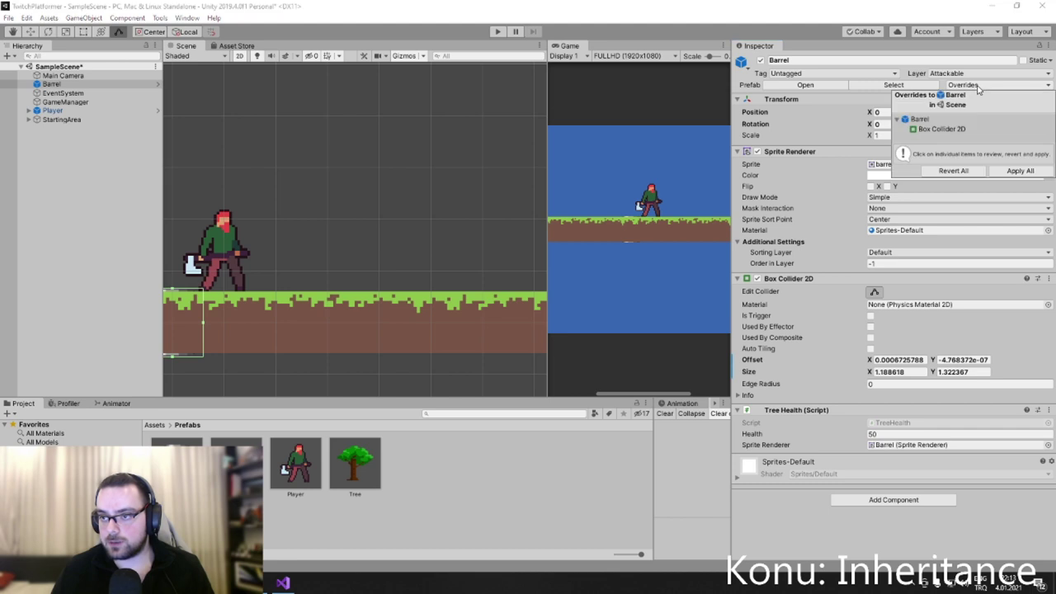
pyautogui.click(1012, 172)
# Move the Barrel onto the ground just right of the player, at X 3.14, Y 1.38.
pyautogui.scroll(-5, 350, 207)
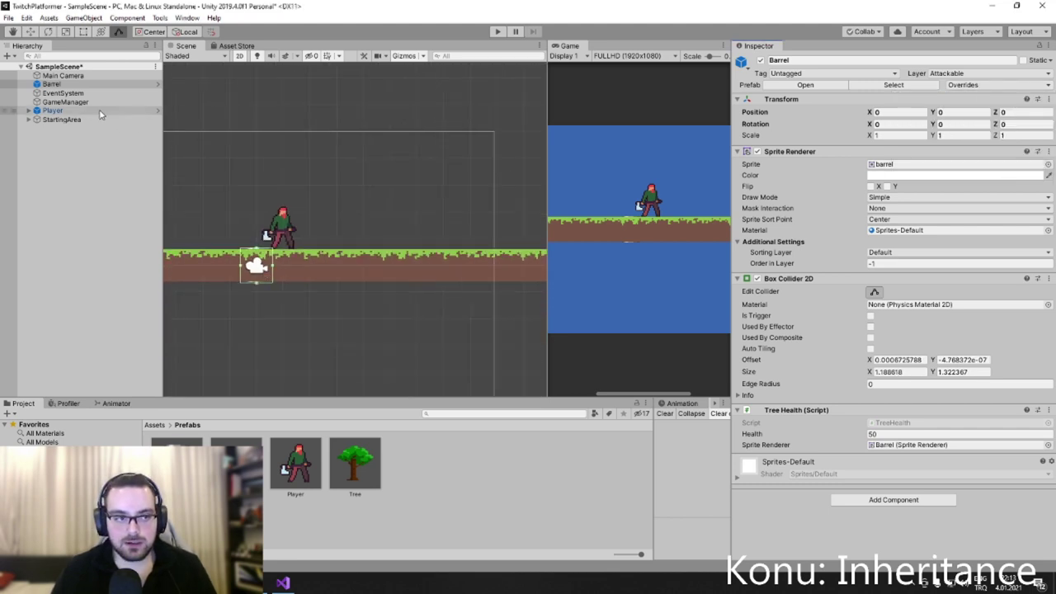
pyautogui.press('w')
pyautogui.moveTo(256, 219); pyautogui.dragTo(255, 176)
pyautogui.moveTo(297, 223); pyautogui.dragTo(380, 221)
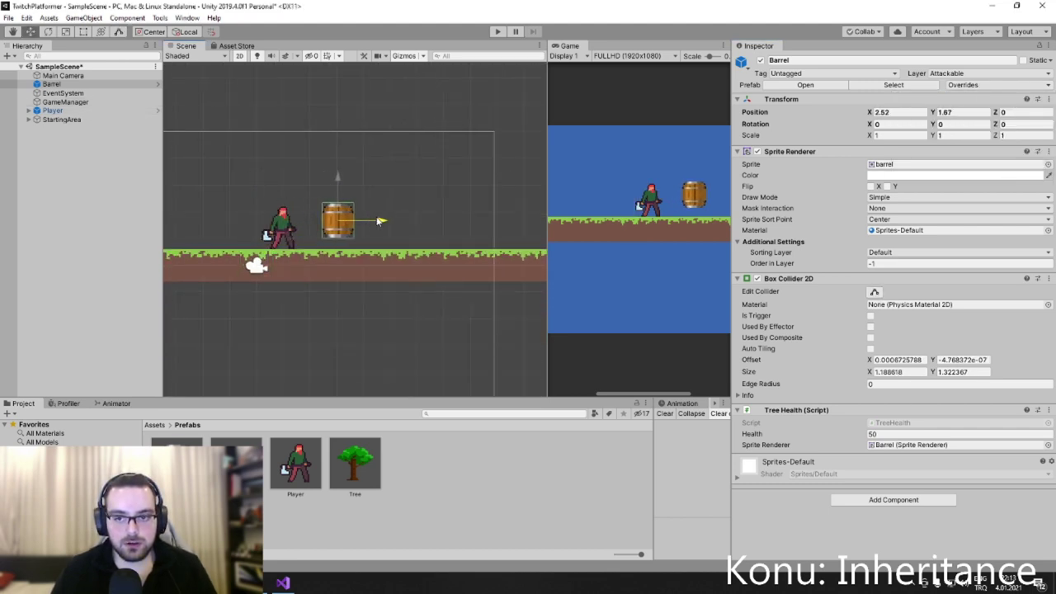
pyautogui.moveTo(338, 186); pyautogui.dragTo(339, 193)
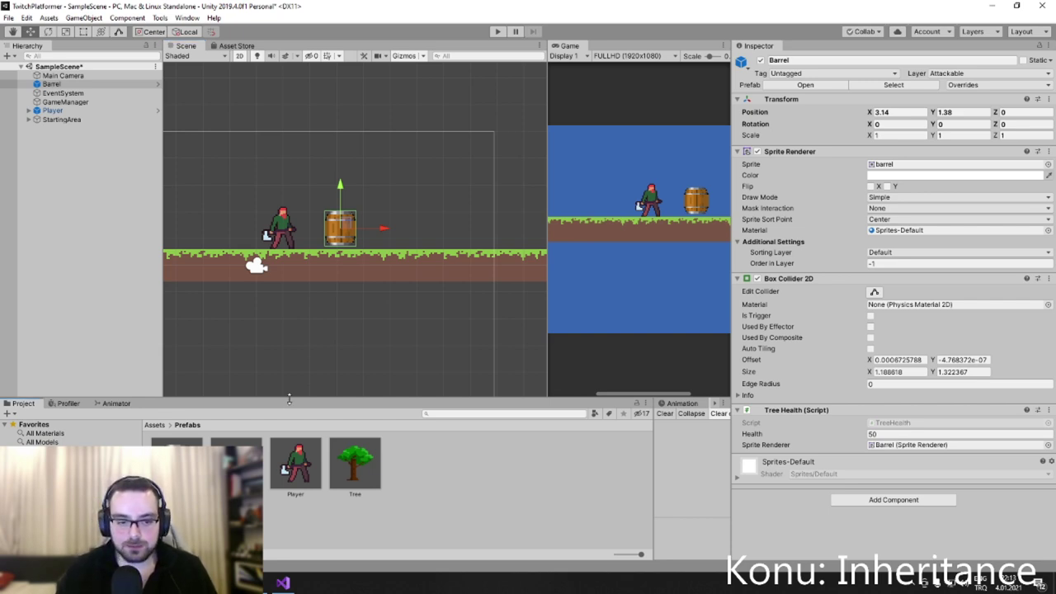
pyautogui.moveTo(289, 399); pyautogui.dragTo(289, 330)
# Browse the asset folders to reach Assets/Scripts.
pyautogui.click(37, 434)
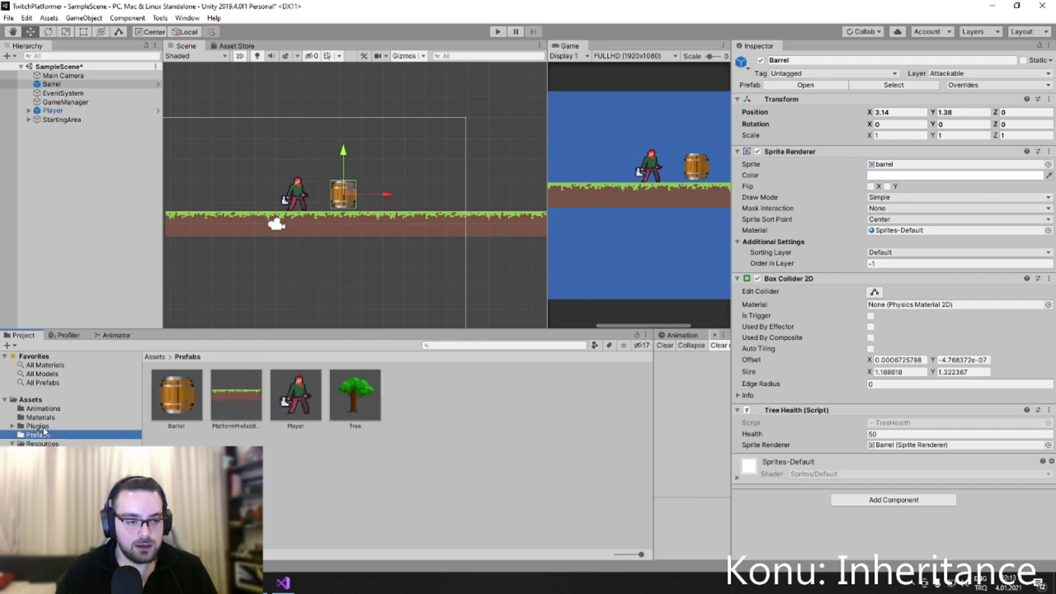
pyautogui.click(37, 425)
pyautogui.click(40, 416)
pyautogui.click(37, 425)
pyautogui.click(41, 443)
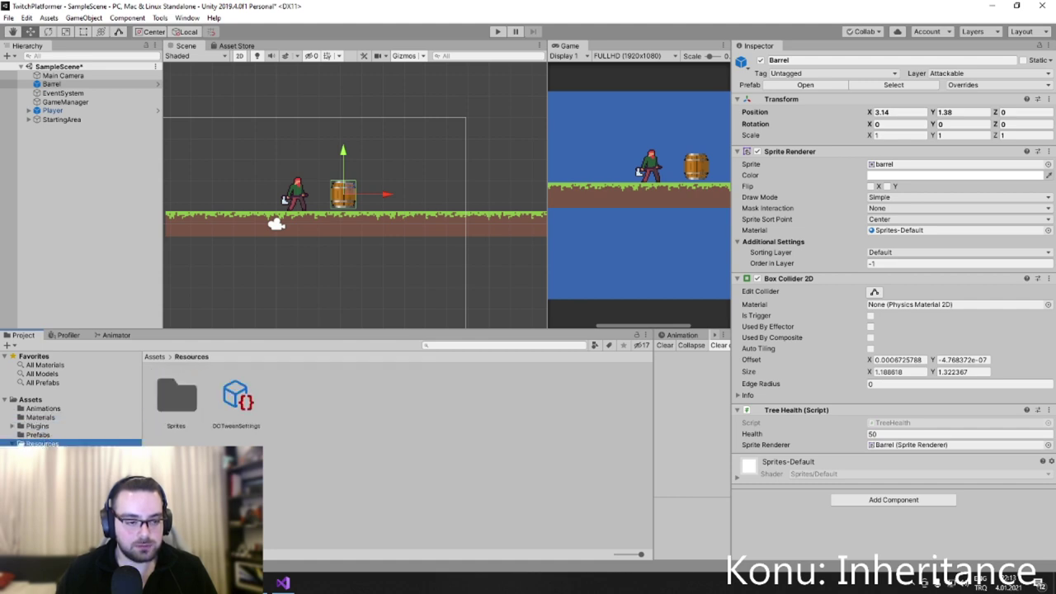
pyautogui.click(39, 452)
# Create a new C# script named BarrelHealth in the Scripts folder.
pyautogui.click(363, 500)
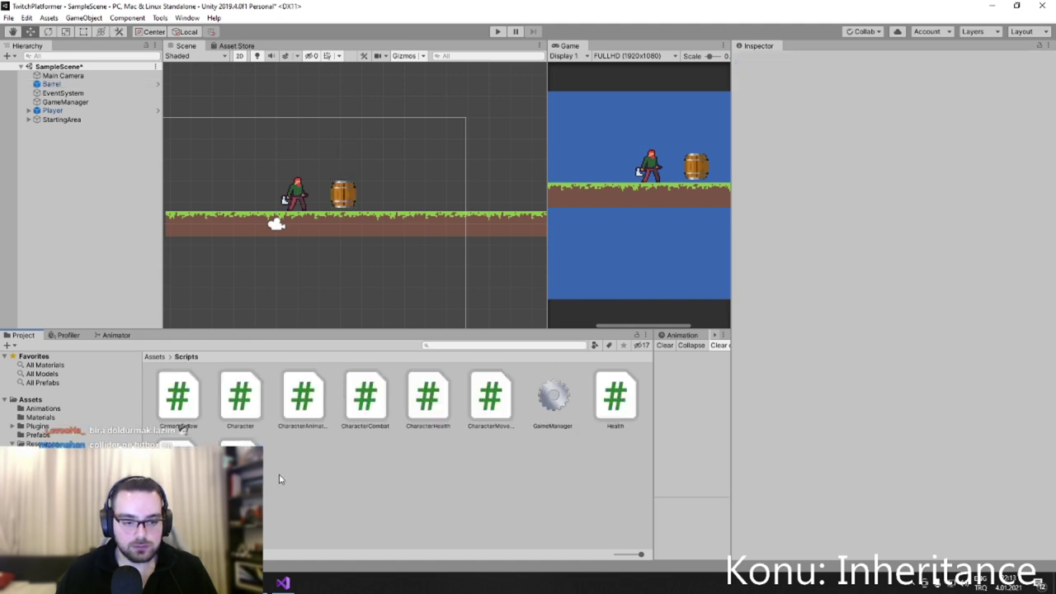
pyautogui.rightClick(300, 479)
pyautogui.moveTo(384, 206)
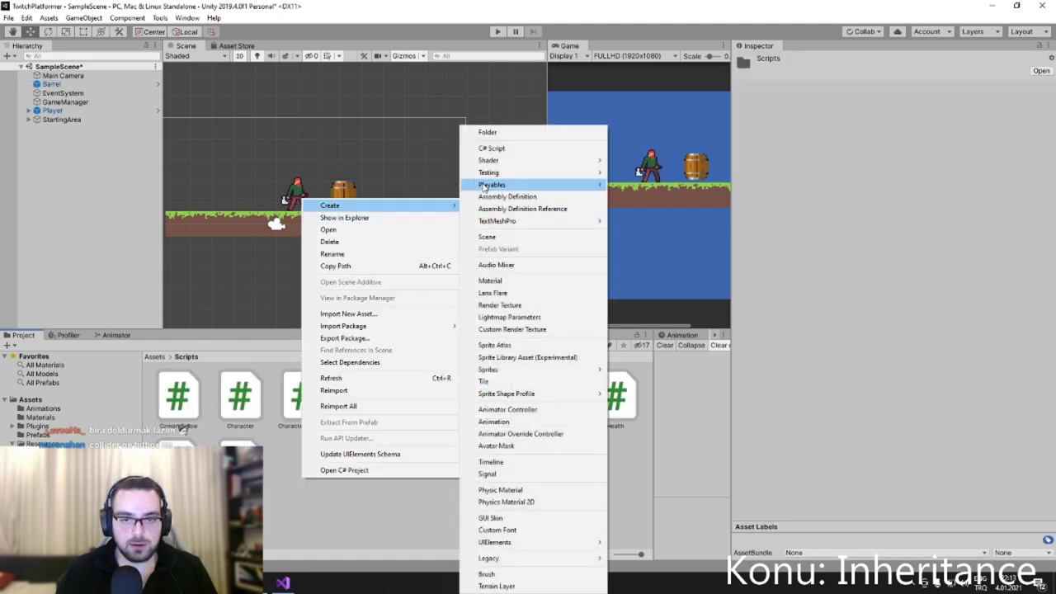
pyautogui.click(509, 150)
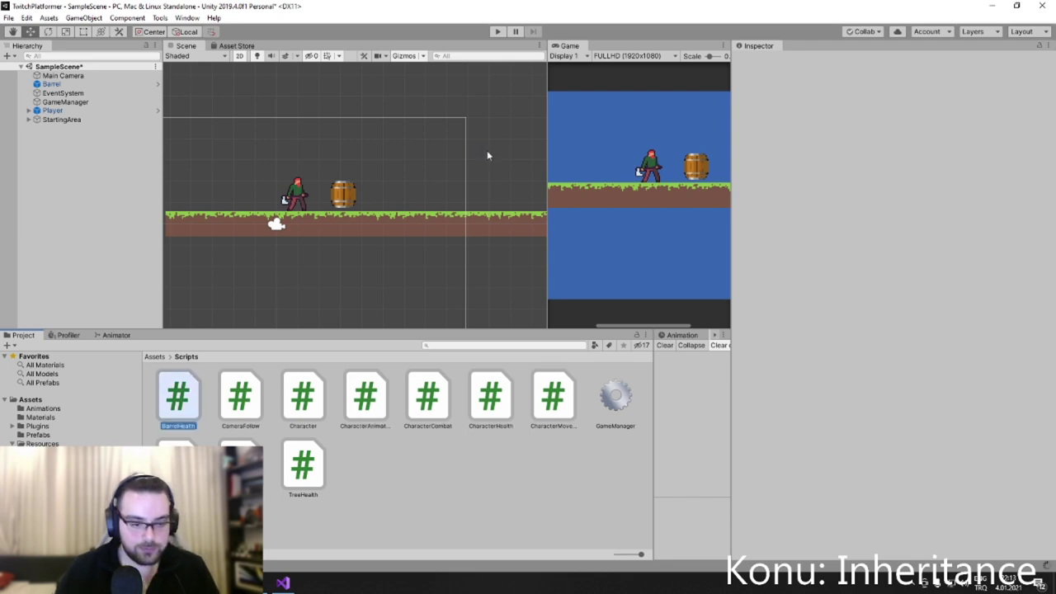
pyautogui.hotkey('alt', 'Tab')
# Open the BarrelHealth script in Visual Studio, with TreeHealth's tab moved beside it.
pyautogui.keyDown('ctrl'); pyautogui.scroll(-3, 487, 150); pyautogui.keyUp('ctrl')
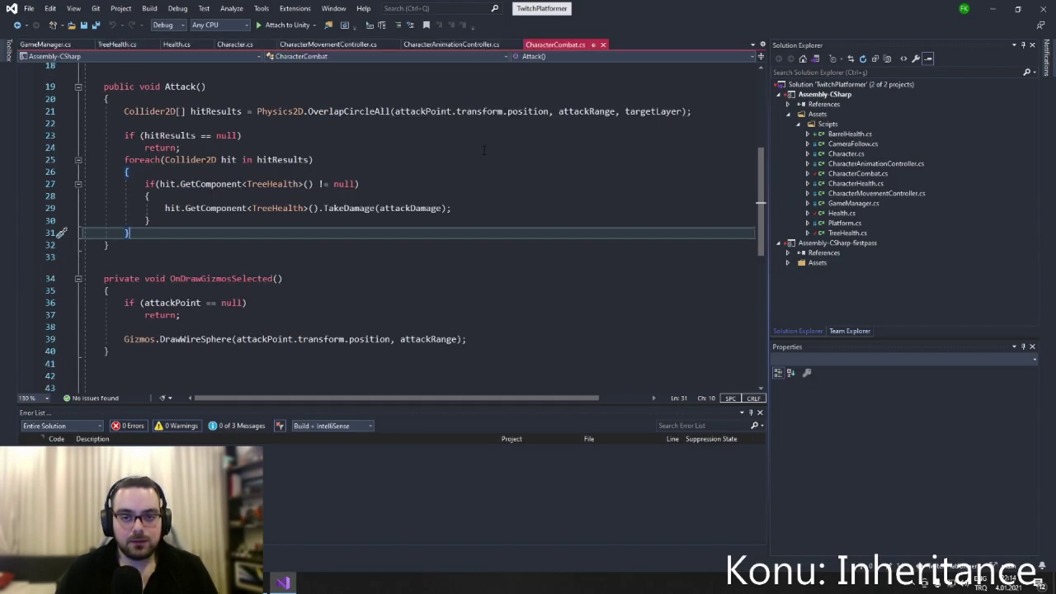
pyautogui.keyDown('ctrl'); pyautogui.scroll(1, 483, 149); pyautogui.keyUp('ctrl')
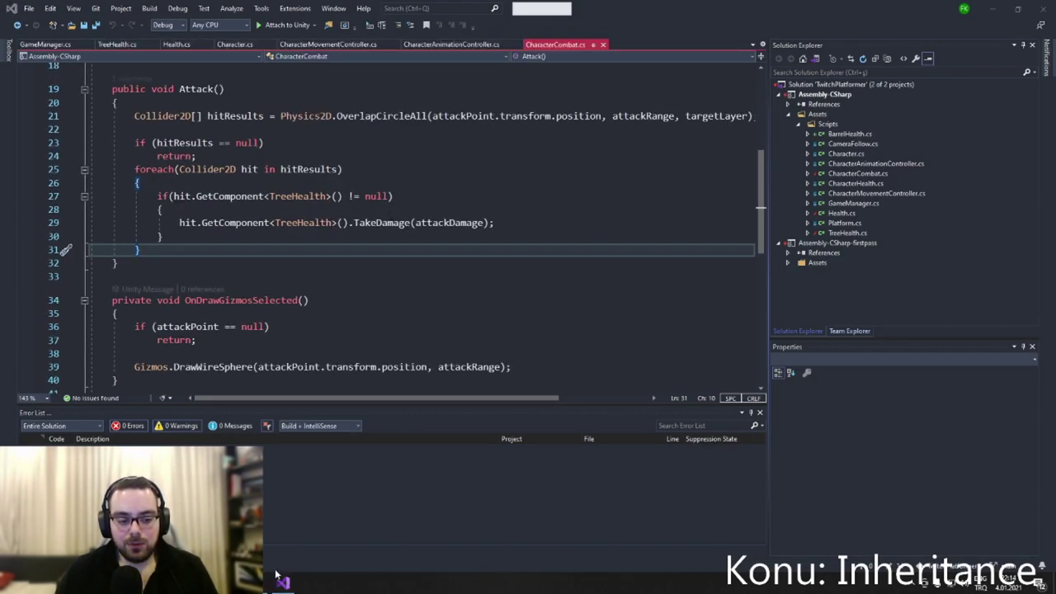
pyautogui.hotkey('alt', 'Tab')
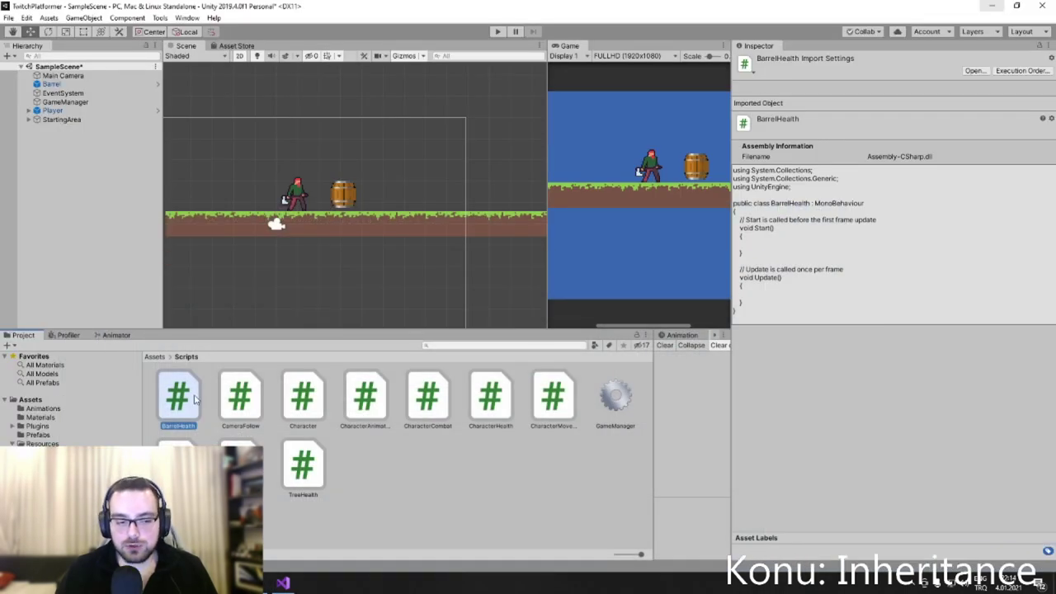
pyautogui.doubleClick(178, 396)
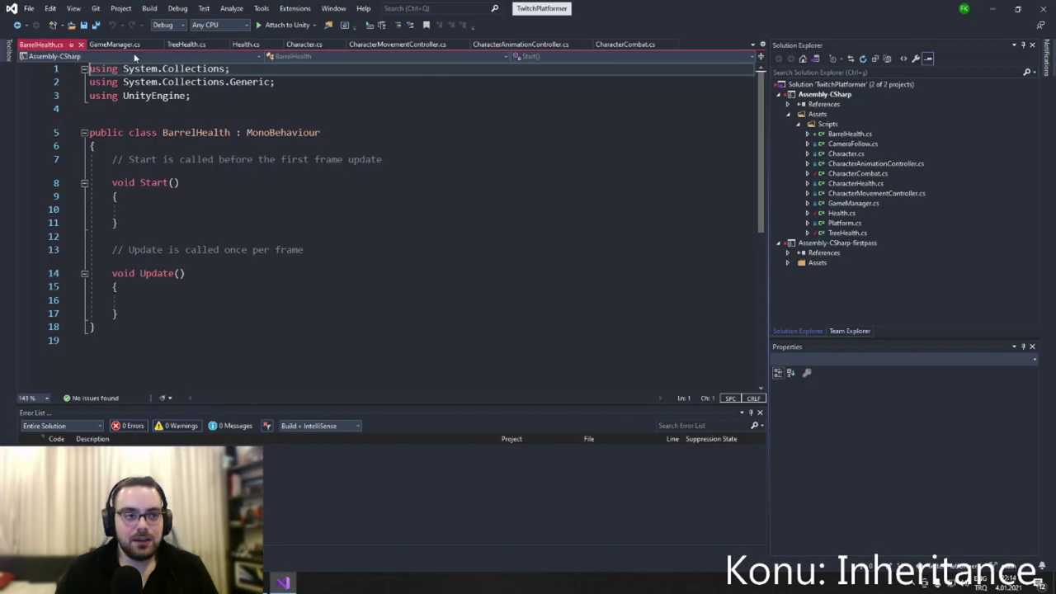
pyautogui.moveTo(186, 44); pyautogui.dragTo(112, 43)
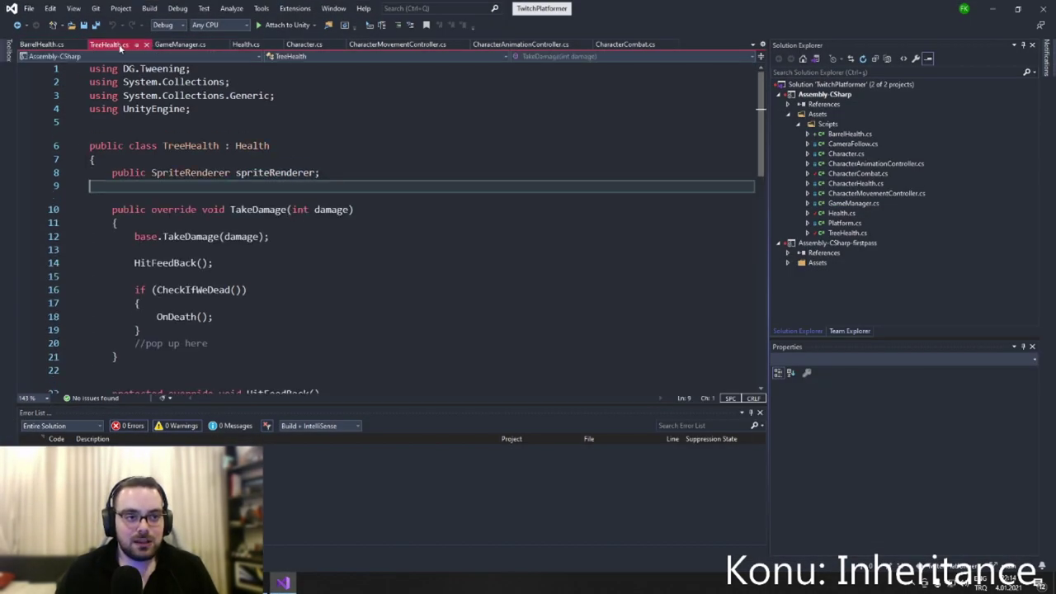
pyautogui.click(48, 44)
# Change BarrelHealth's base class from MonoBehaviour to Health and save the script.
pyautogui.click(246, 132)
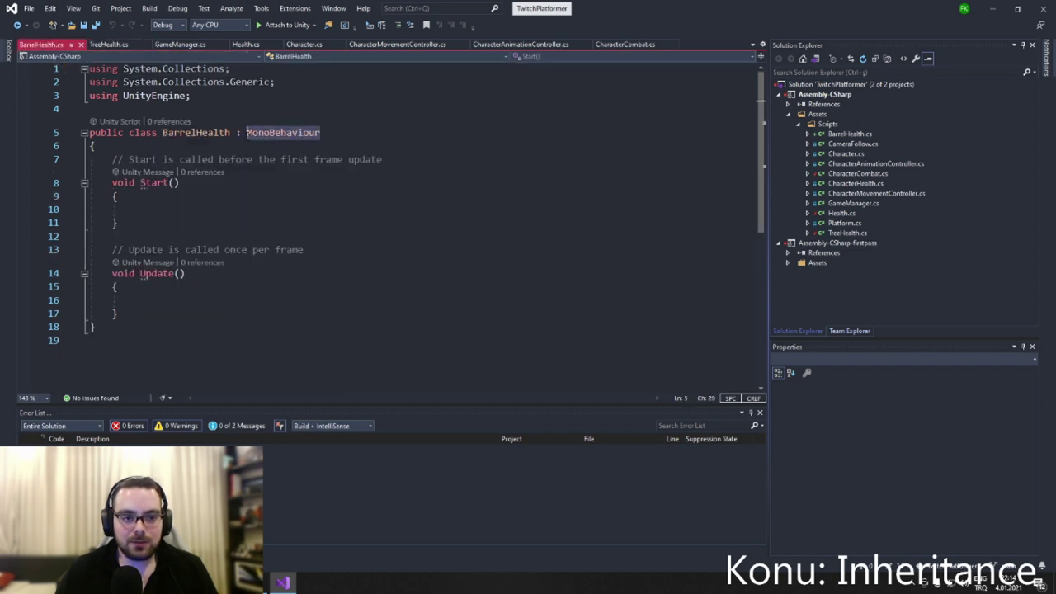
pyautogui.doubleClick(246, 132)
pyautogui.write('Health')
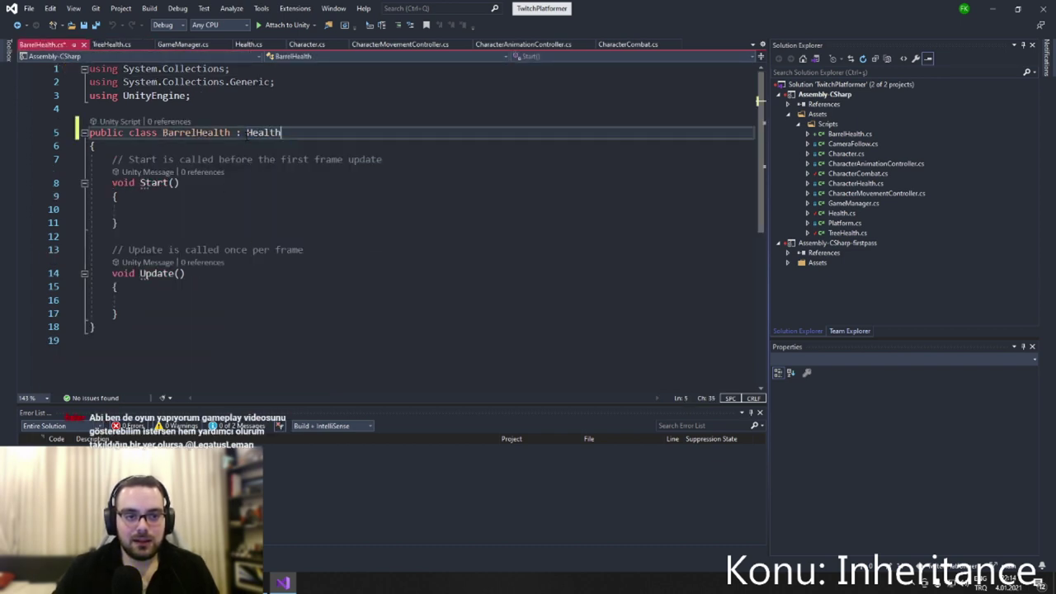
pyautogui.hotkey('ctrl', 's')
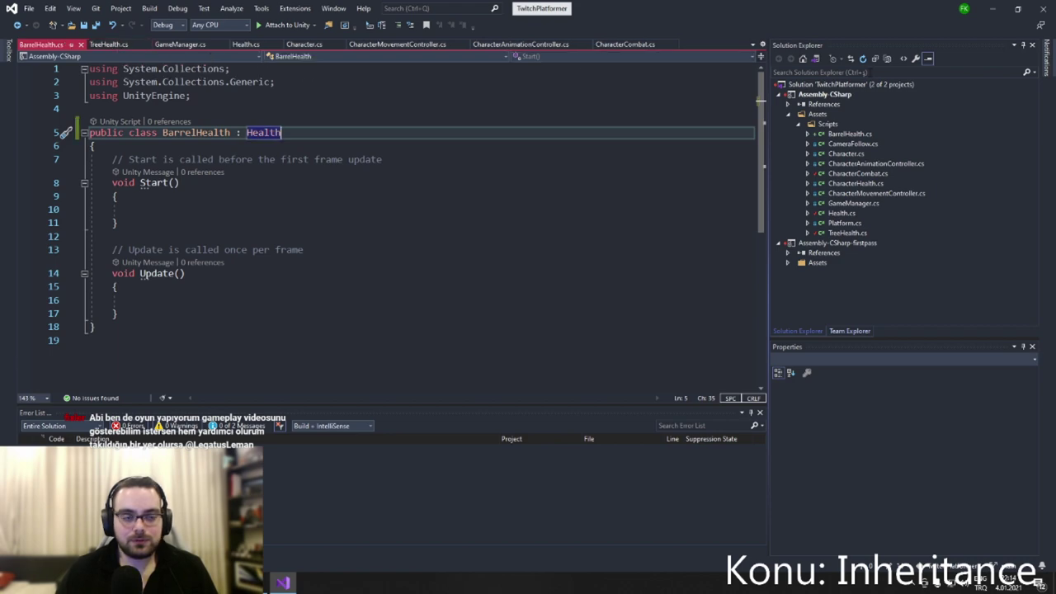
pyautogui.hotkey('alt', 'Tab')
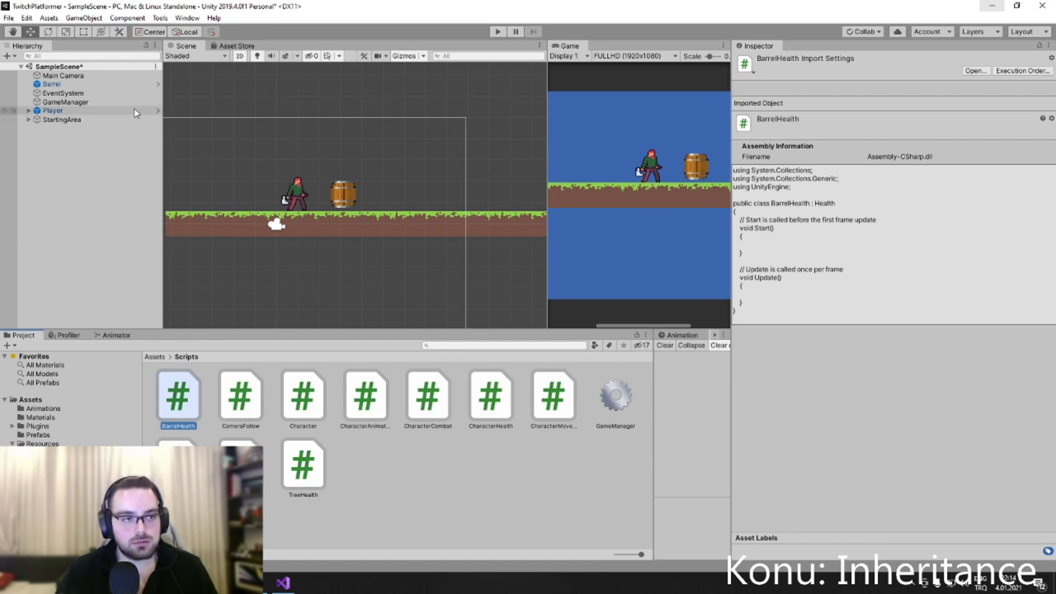
# Remove the Tree Health component from the Barrel.
pyautogui.click(51, 83)
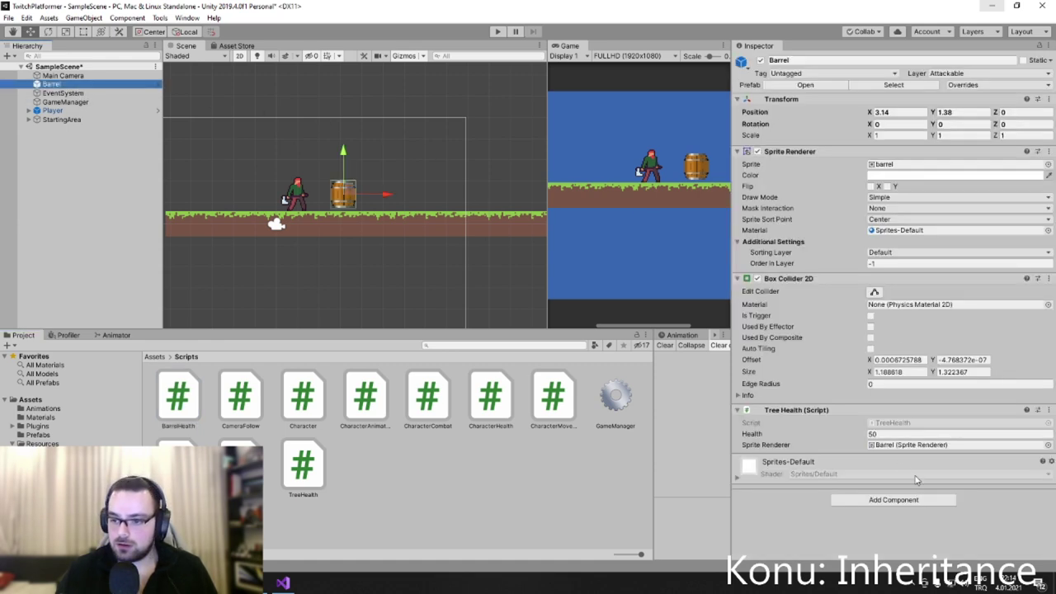
pyautogui.click(1048, 410)
pyautogui.click(1017, 440)
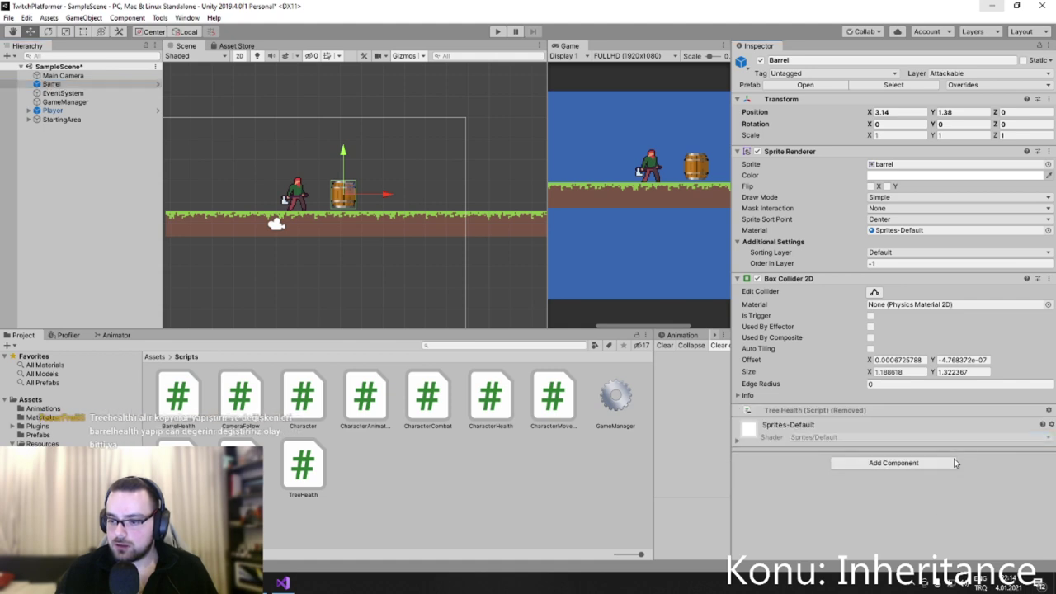
# Add a Barrel Health component to the Barrel with Health set to 50.
pyautogui.click(934, 461)
pyautogui.write('barrel')
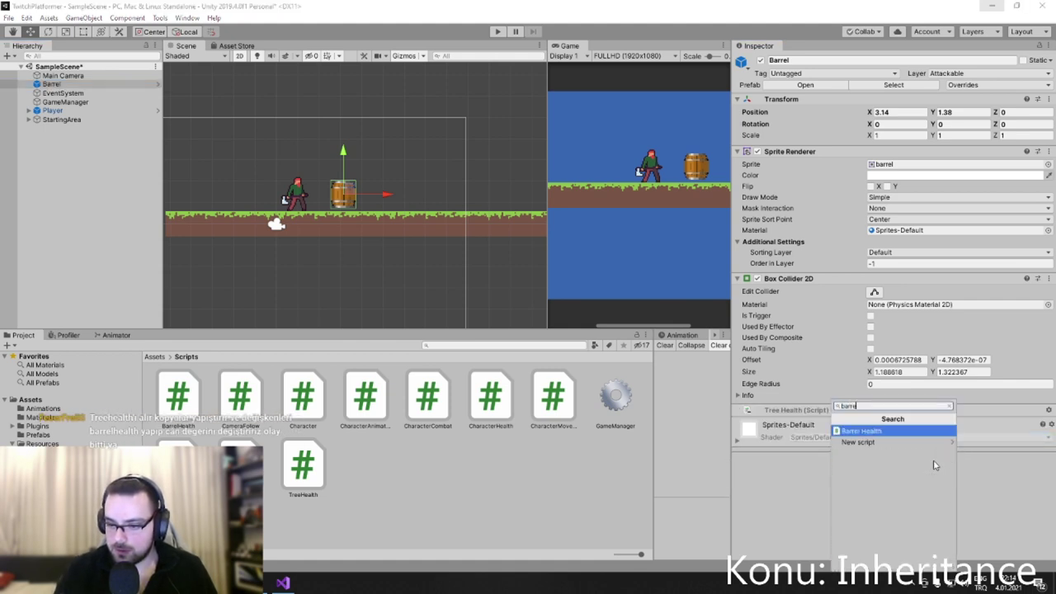
pyautogui.press('Return')
pyautogui.click(914, 447)
pyautogui.write('50')
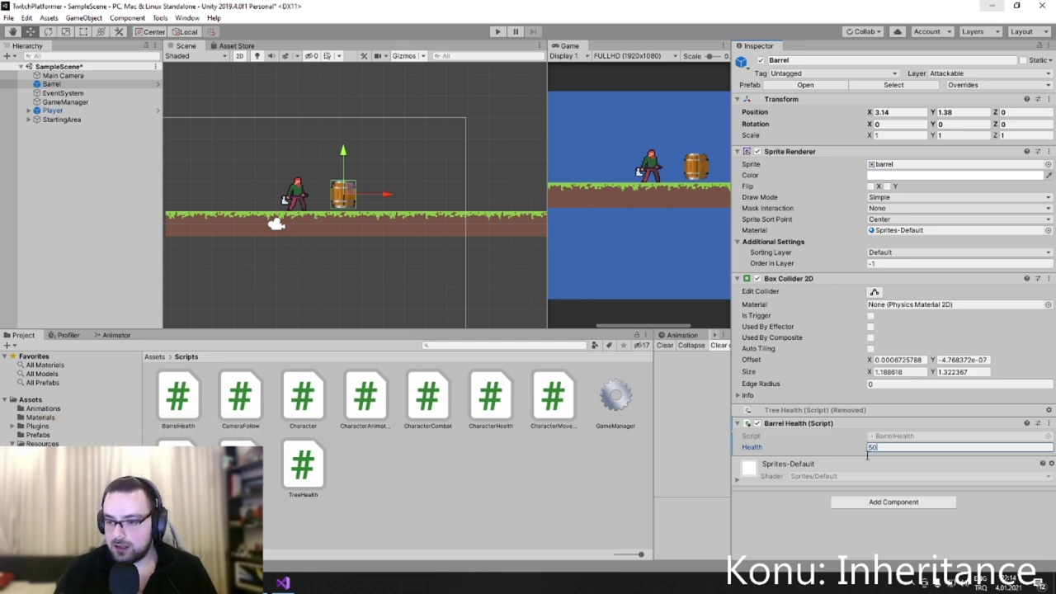
pyautogui.press('Return')
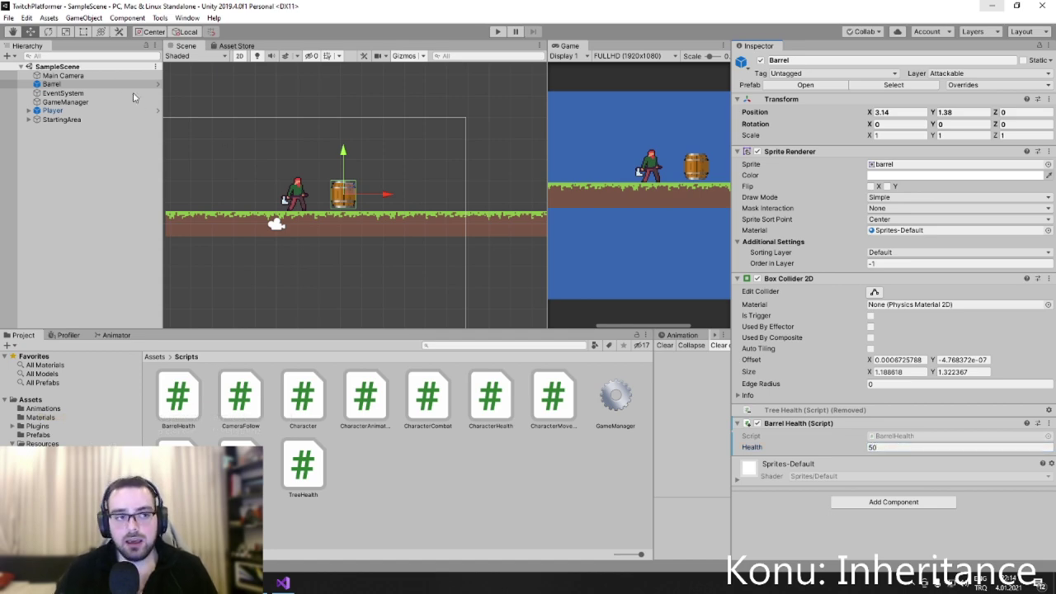
pyautogui.click(283, 583)
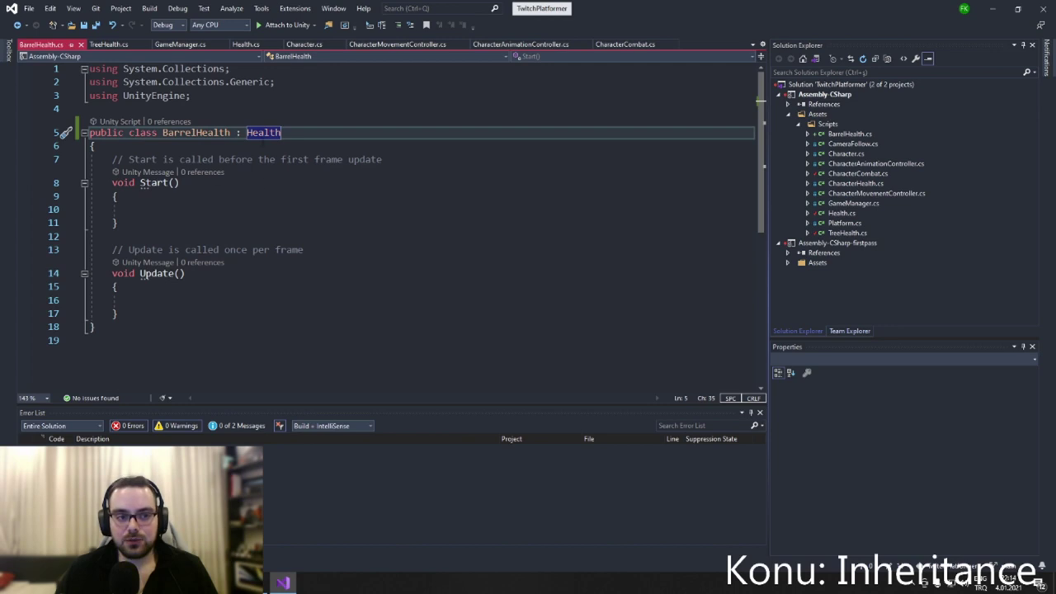
# Insert blank lines at the top of the BarrelHealth class.
pyautogui.press('Down')
pyautogui.press('Return')
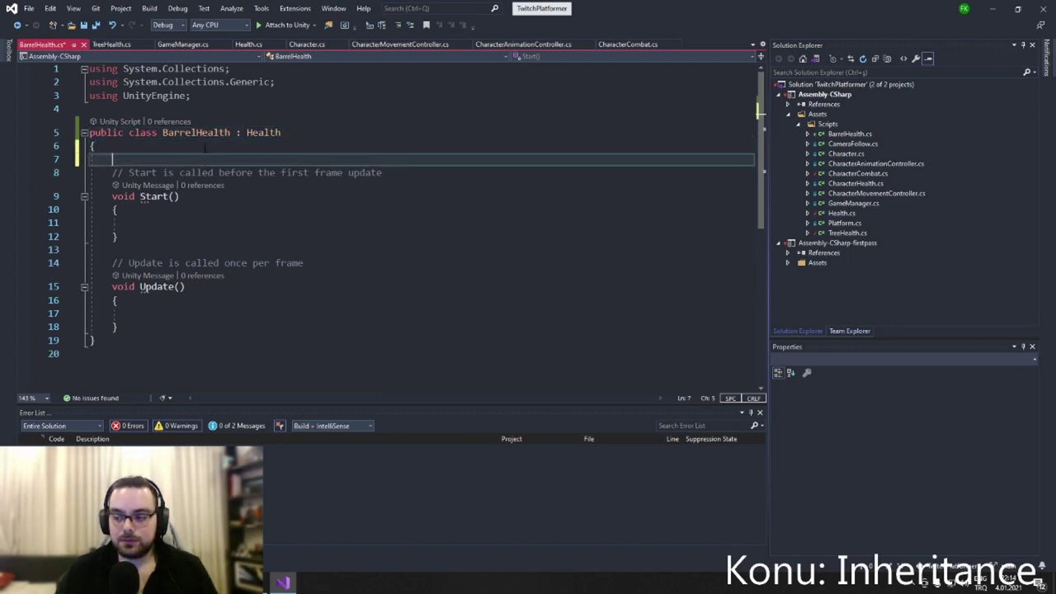
pyautogui.press('Return')
# Review the Health class definition, then select TreeHealth's SpriteRenderer field line.
pyautogui.click(109, 44)
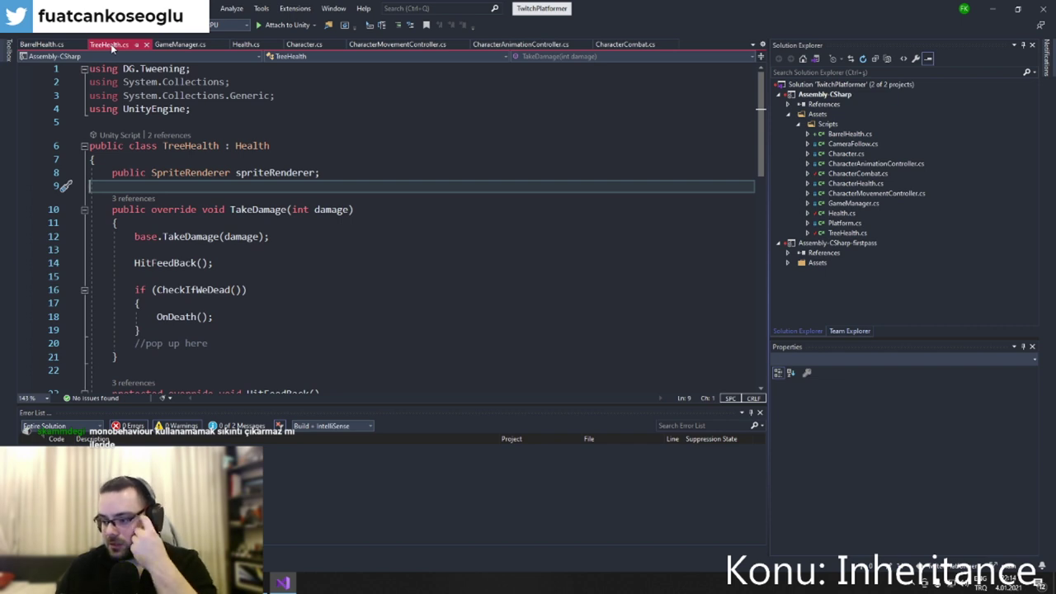
pyautogui.rightClick(257, 149)
pyautogui.click(289, 203)
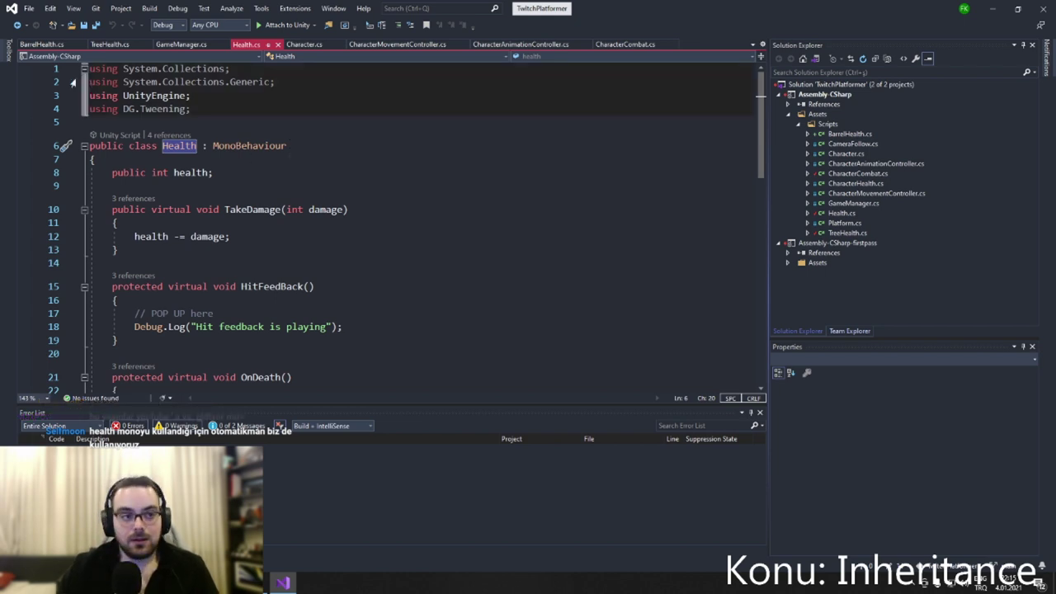
pyautogui.click(38, 45)
pyautogui.click(109, 43)
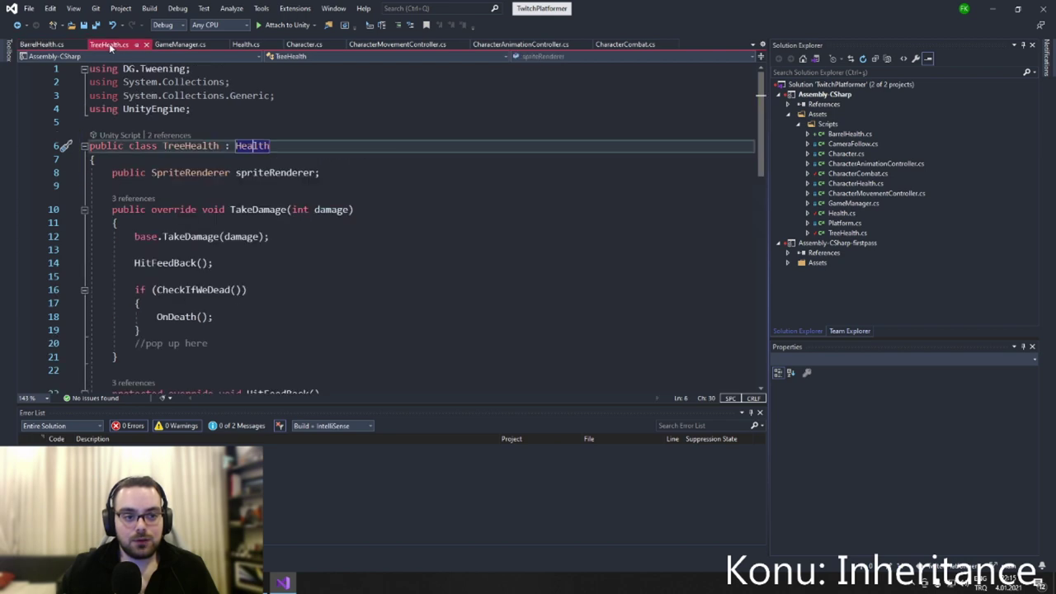
pyautogui.scroll(-1, 413, 231)
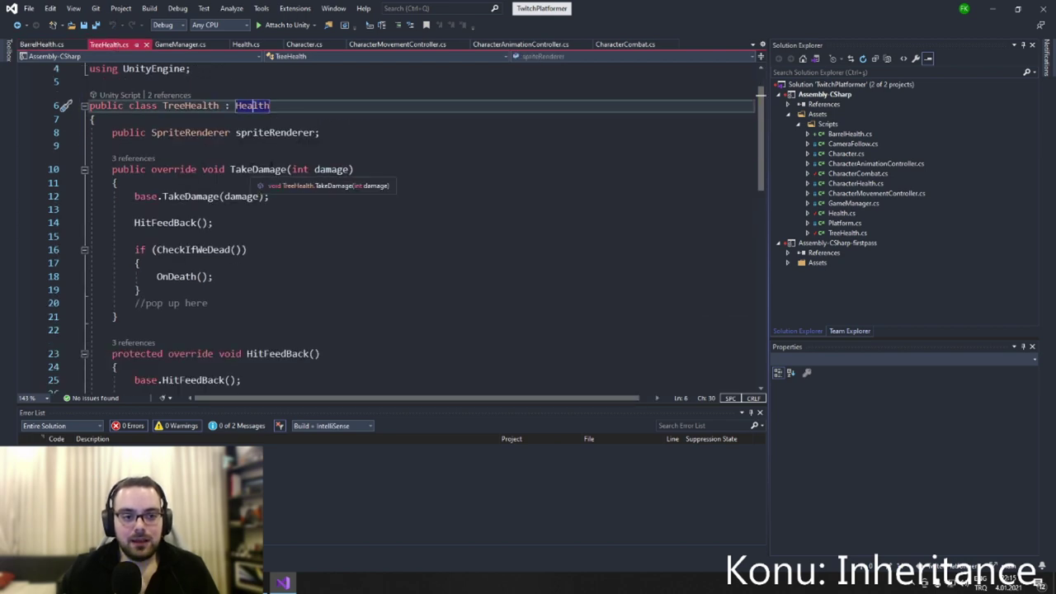
pyautogui.moveTo(337, 132); pyautogui.dragTo(112, 133)
pyautogui.hotkey('ctrl', 'c')
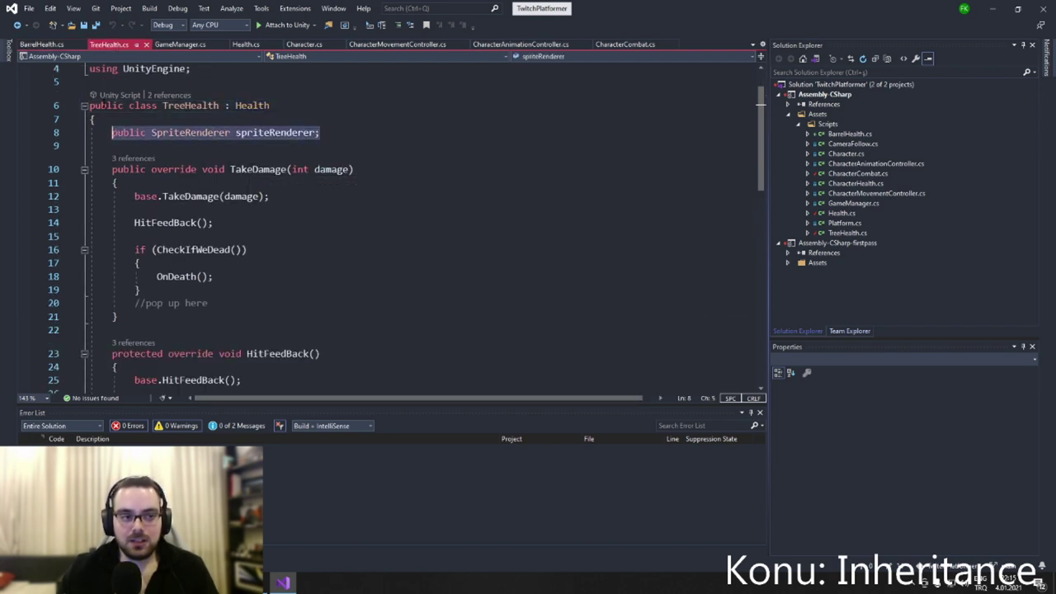
# Paste the SpriteRenderer field into BarrelHealth and delete the default Start and Update methods.
pyautogui.click(43, 45)
pyautogui.hotkey('ctrl', 'v')
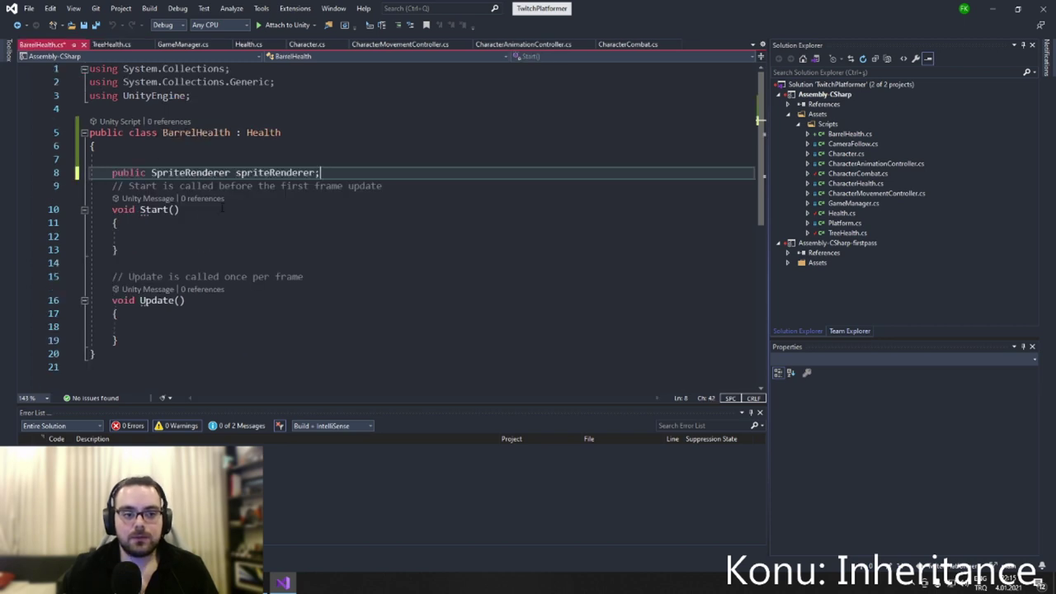
pyautogui.press('Down')
pyautogui.press('Return')
pyautogui.press('Return')
pyautogui.press('Return')
pyautogui.moveTo(119, 380); pyautogui.dragTo(112, 225)
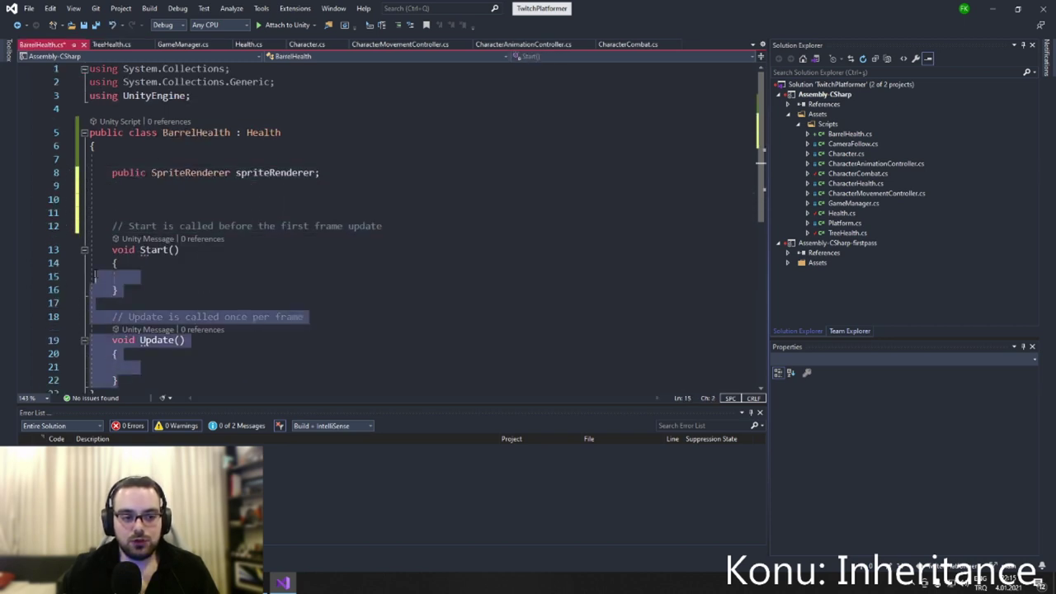
pyautogui.press('Delete')
pyautogui.click(141, 203)
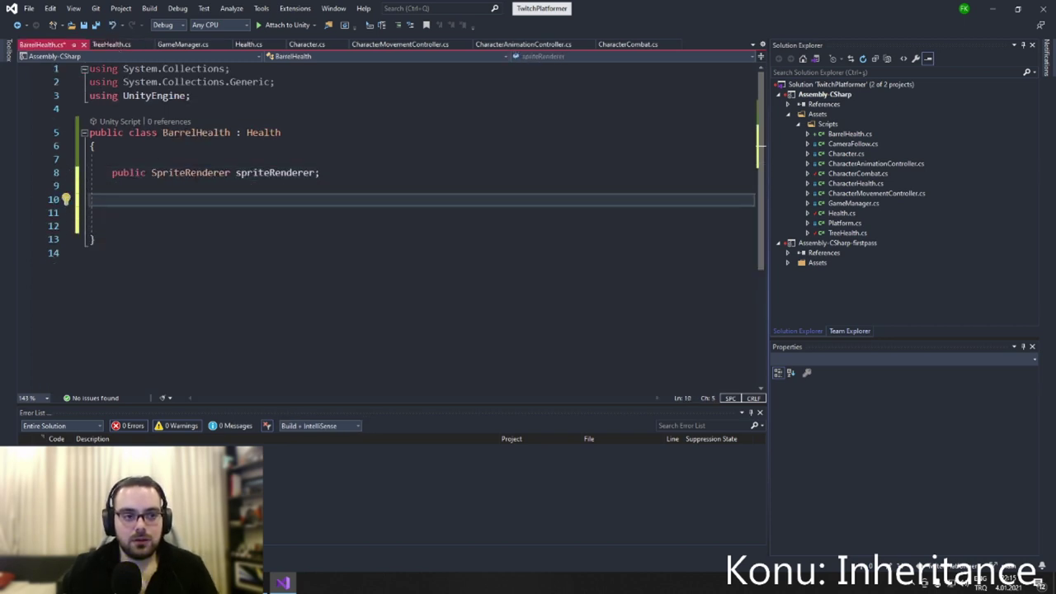
pyautogui.press('Up')
# Add a public TakeDamage override that calls base.TakeDamage(damage).
pyautogui.click(116, 45)
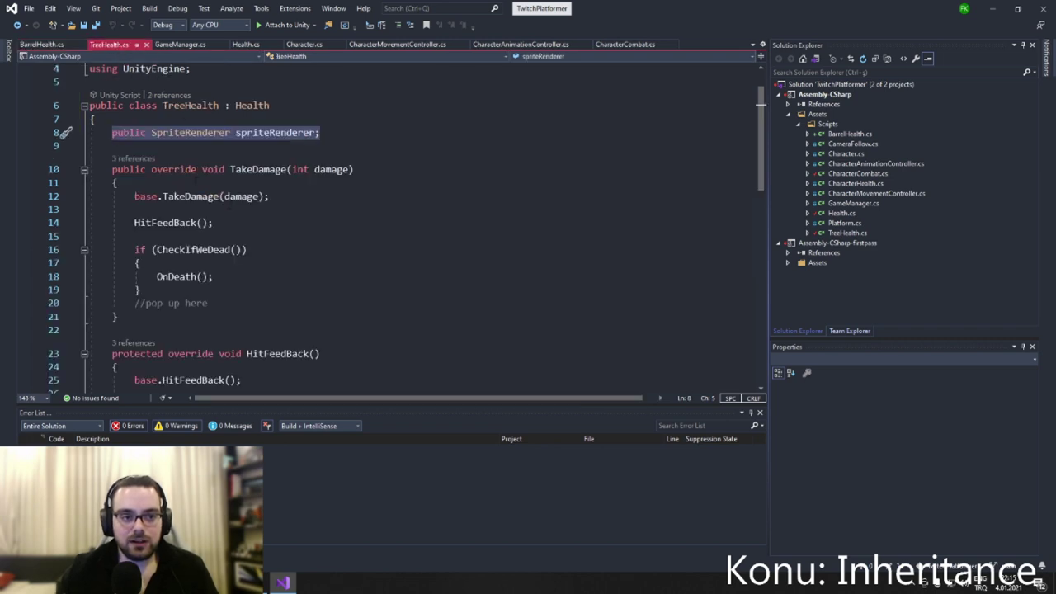
pyautogui.click(41, 45)
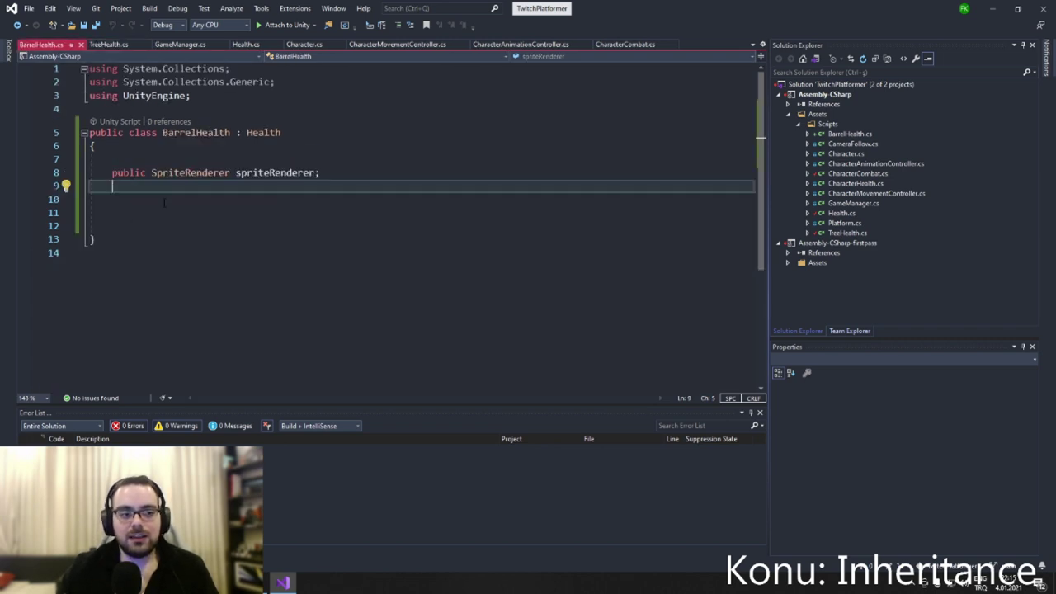
pyautogui.click(154, 213)
pyautogui.write('public ')
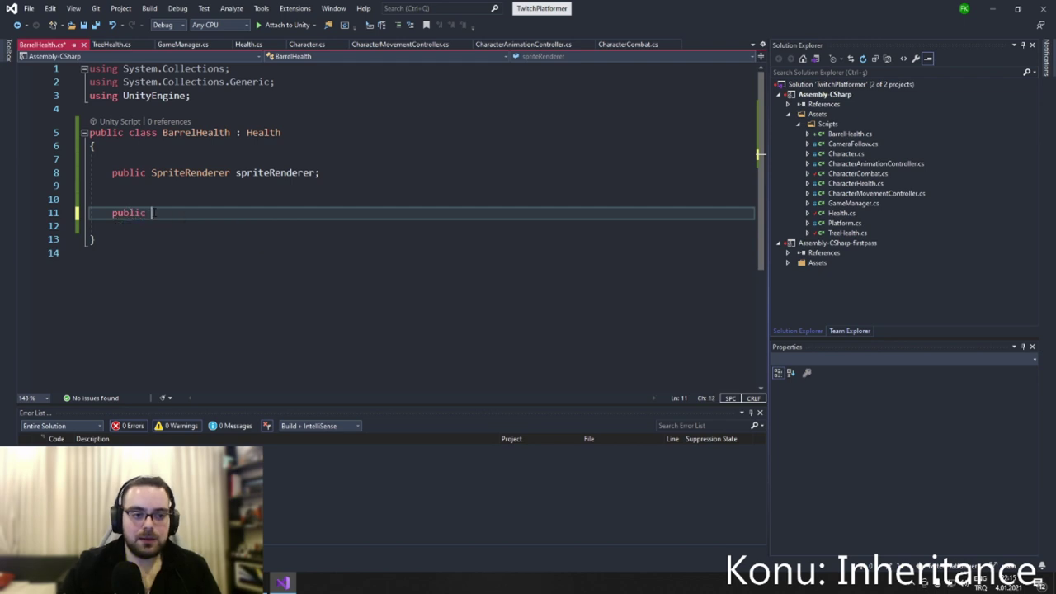
pyautogui.write('override b')
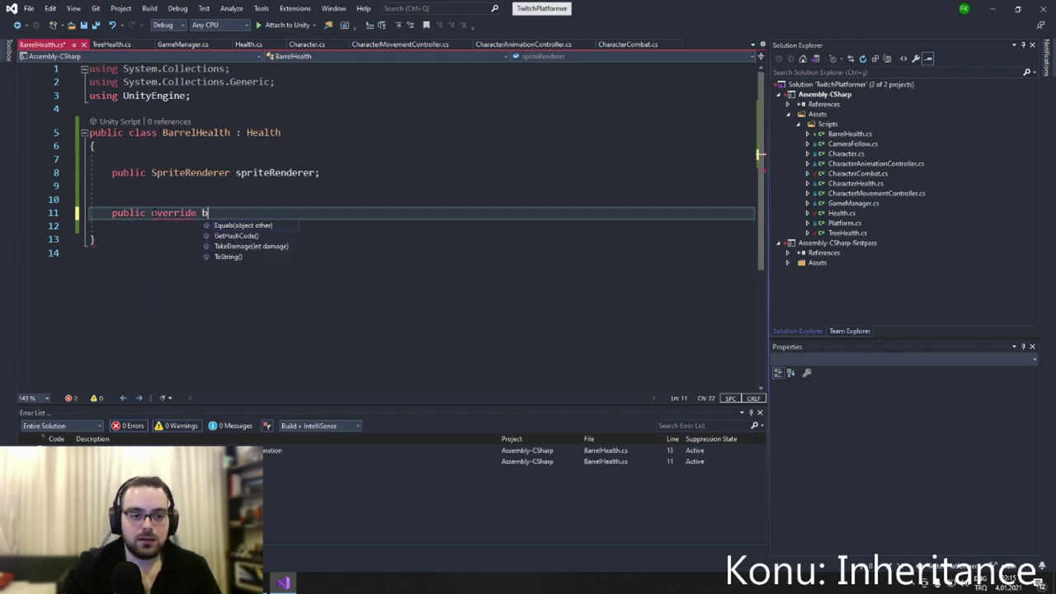
pyautogui.press('BackSpace')
pyautogui.press('Down')
pyautogui.press('Down')
pyautogui.press('Return')
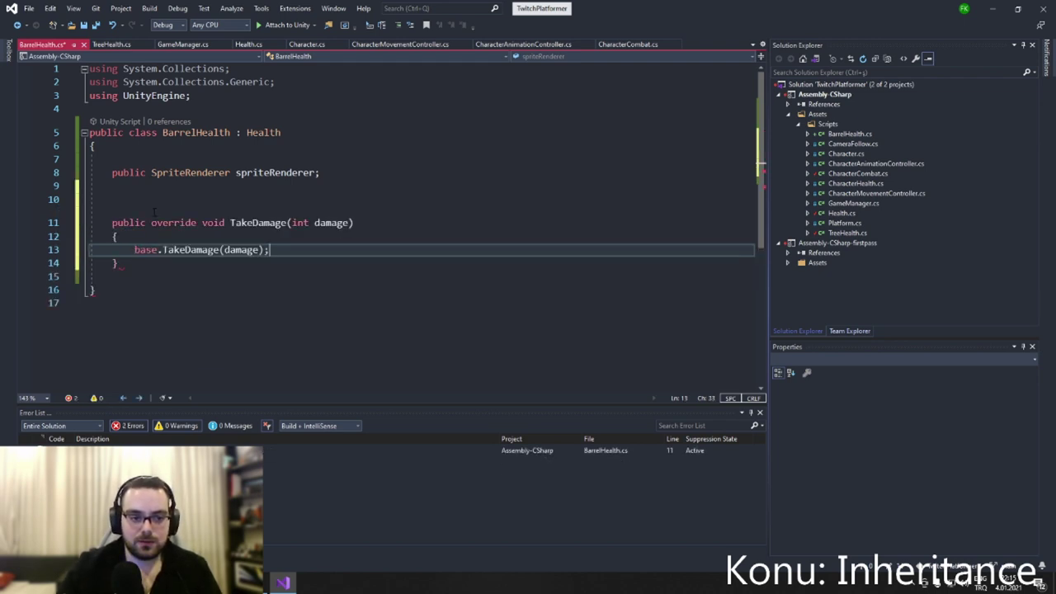
pyautogui.press('End')
pyautogui.press('Return')
pyautogui.press('Return')
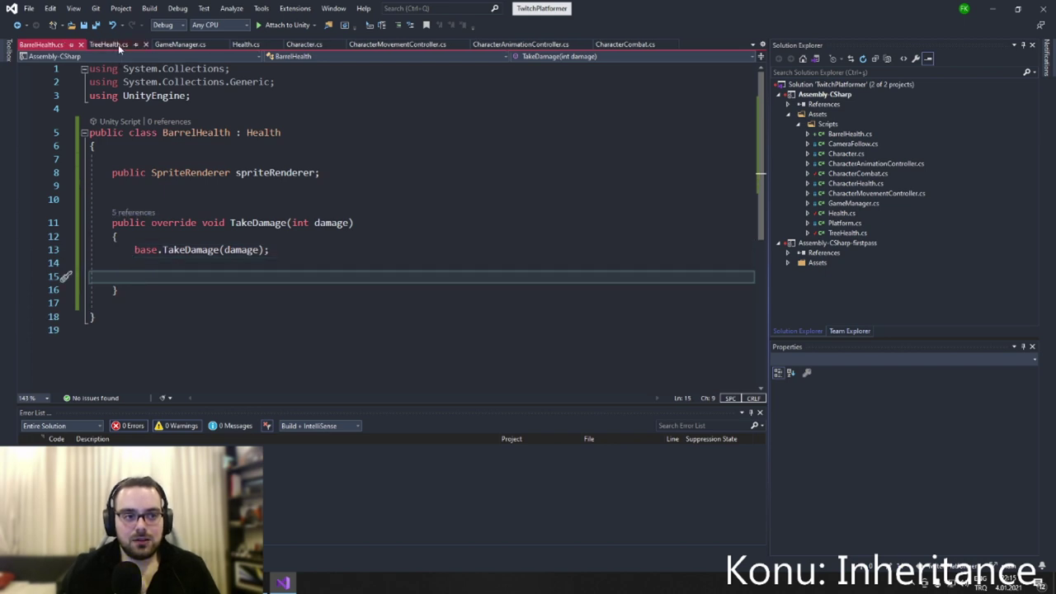
# Make room below the TakeDamage override for the next method.
pyautogui.click(118, 45)
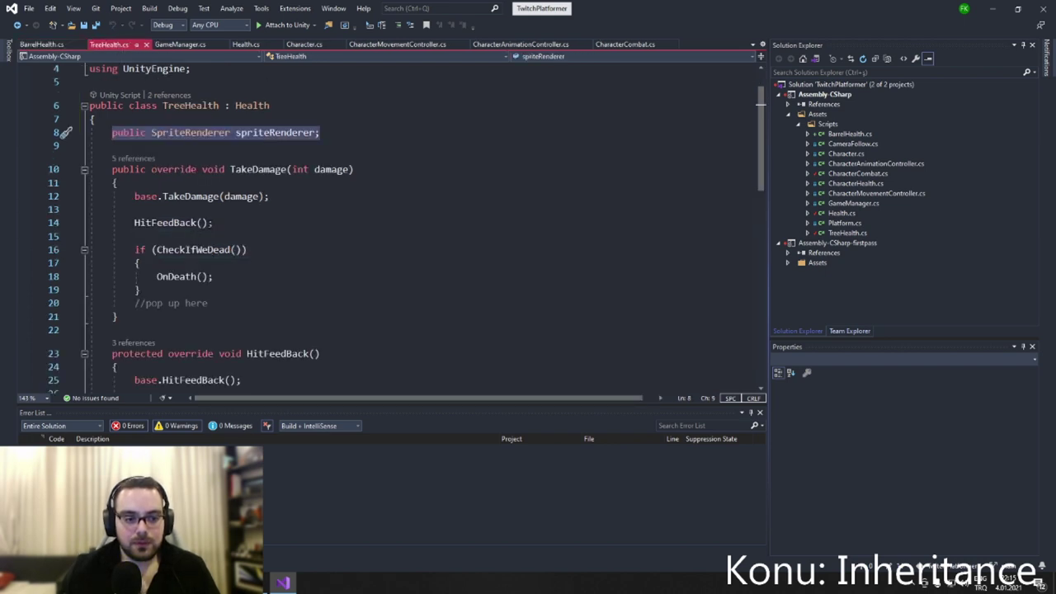
pyautogui.scroll(-2, 248, 250)
pyautogui.click(55, 49)
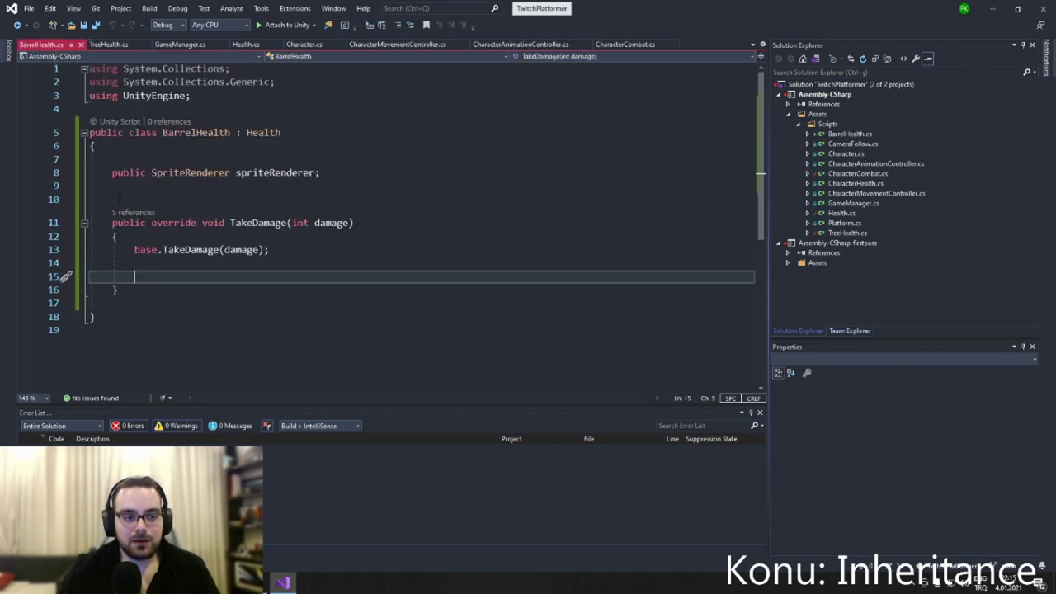
pyautogui.click(122, 305)
pyautogui.press('Return')
pyautogui.press('Return')
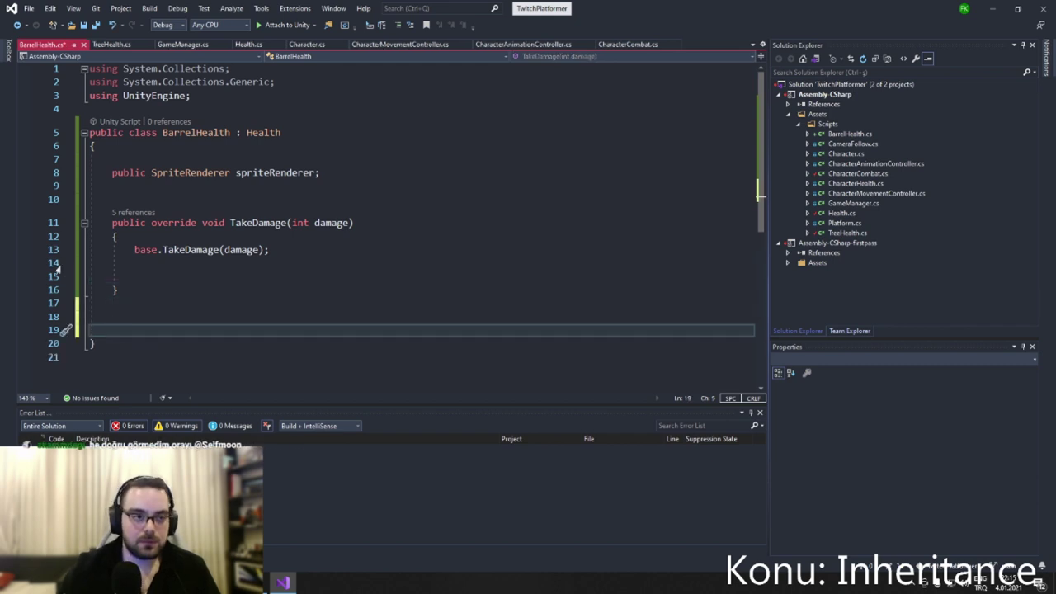
# Add a protected HitFeedBack override calling base.HitFeedBack() under TakeDamage.
pyautogui.click(111, 45)
pyautogui.click(55, 44)
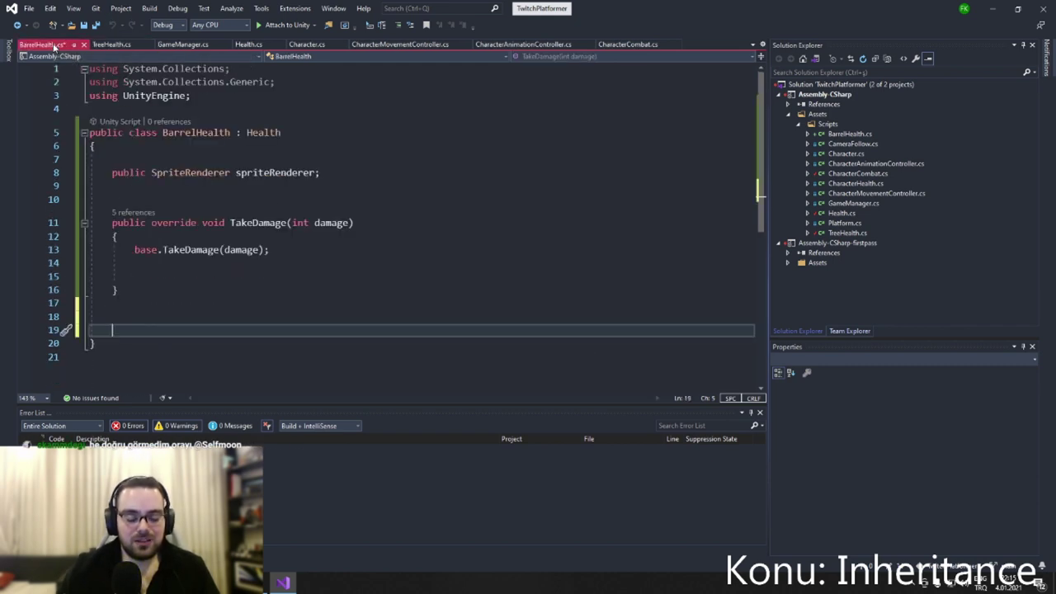
pyautogui.write('procted')
pyautogui.press('BackSpace')
pyautogui.press('BackSpace')
pyautogui.press('BackSpace')
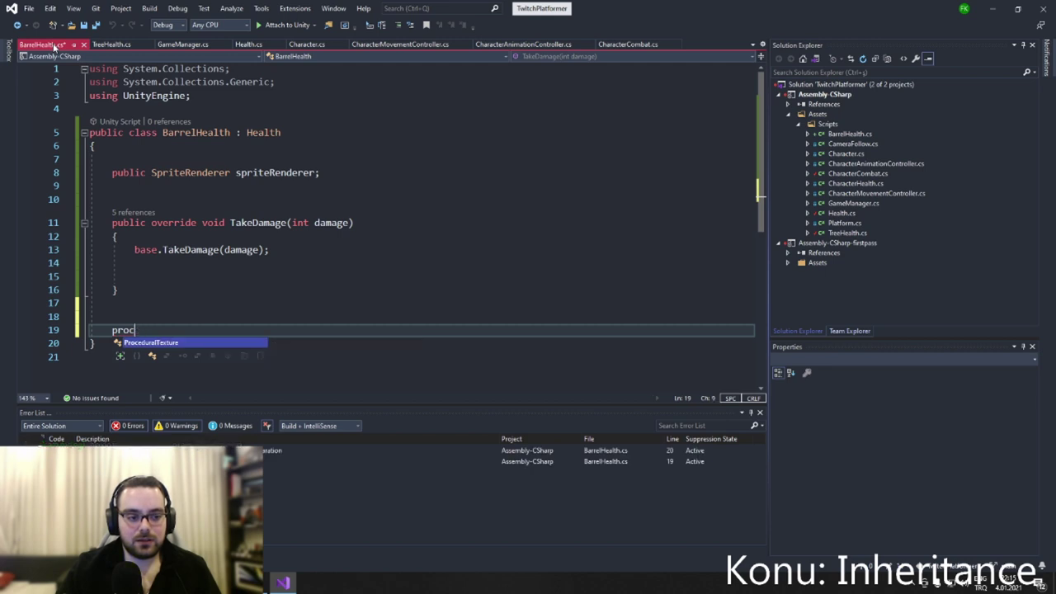
pyautogui.press('BackSpace')
pyautogui.write('tected ')
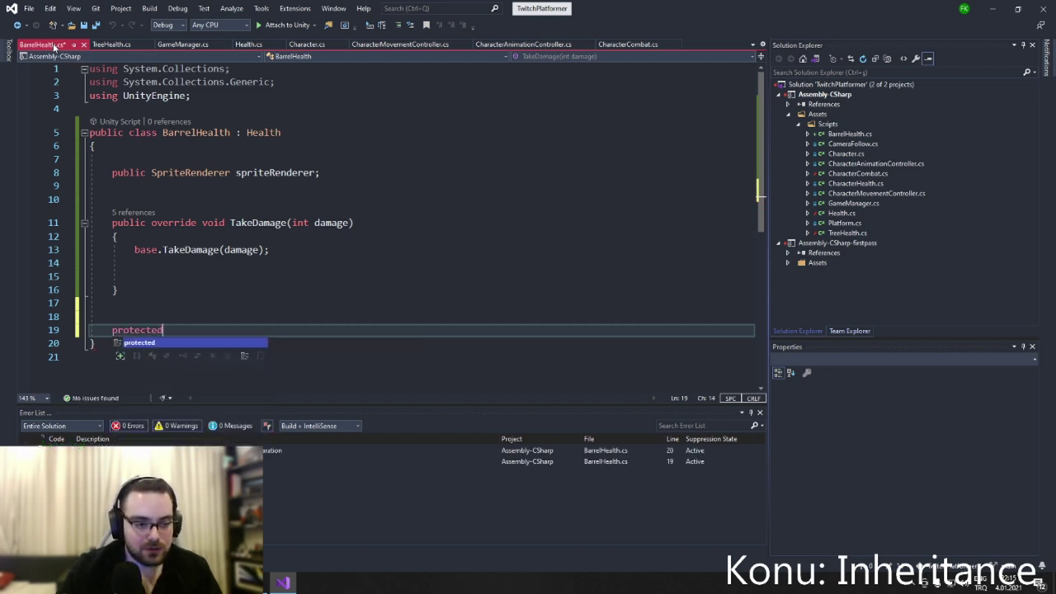
pyautogui.write('override')
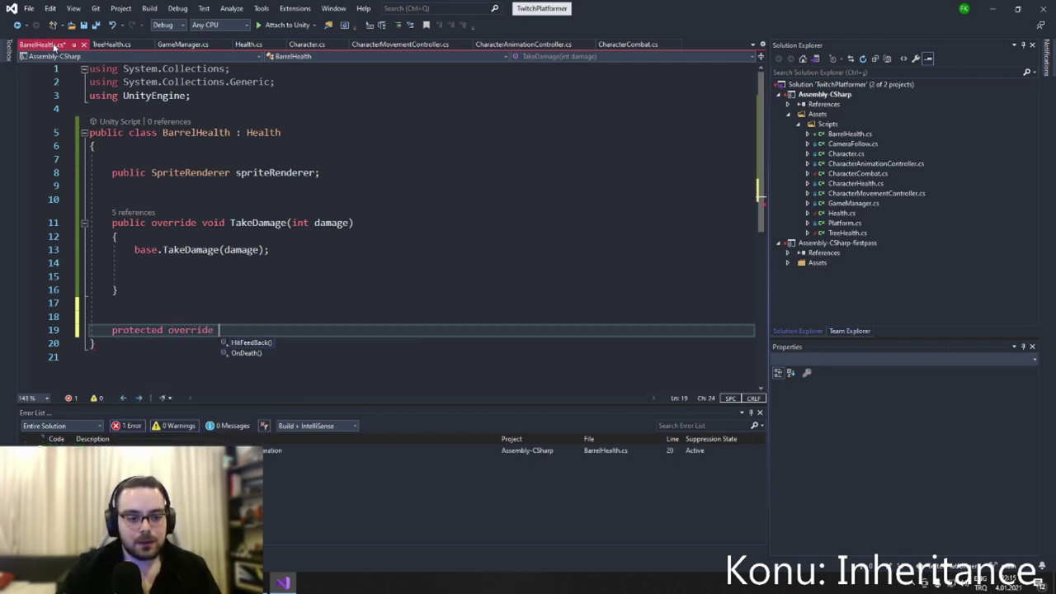
pyautogui.press('Down')
pyautogui.press('Return')
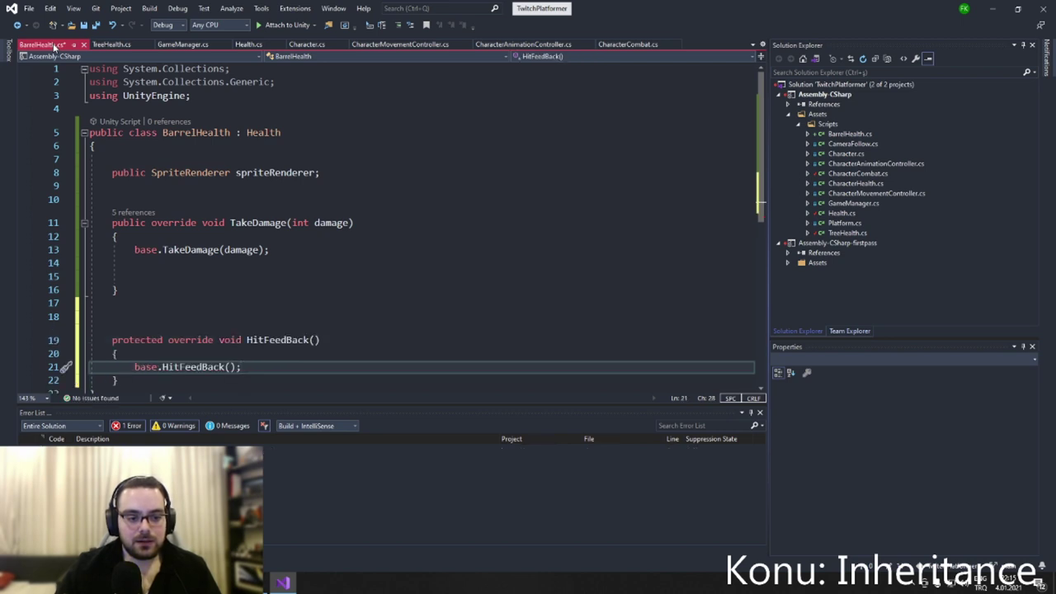
# Open space under base.HitFeedBack() and select TreeHealth's three shake and colour tween lines.
pyautogui.press('Return')
pyautogui.press('Return')
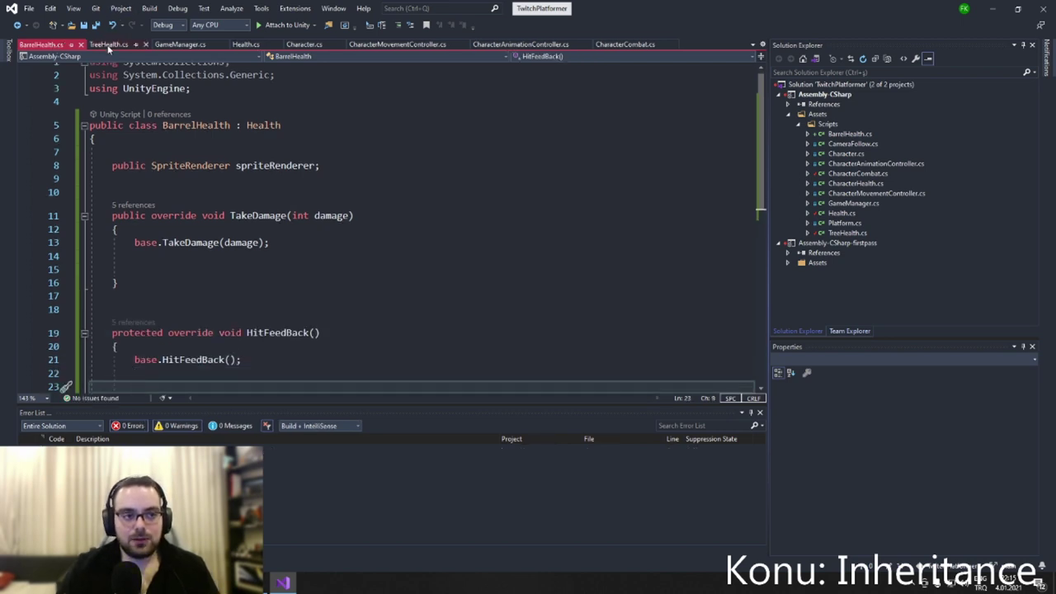
pyautogui.click(109, 45)
pyautogui.moveTo(590, 233); pyautogui.dragTo(89, 206)
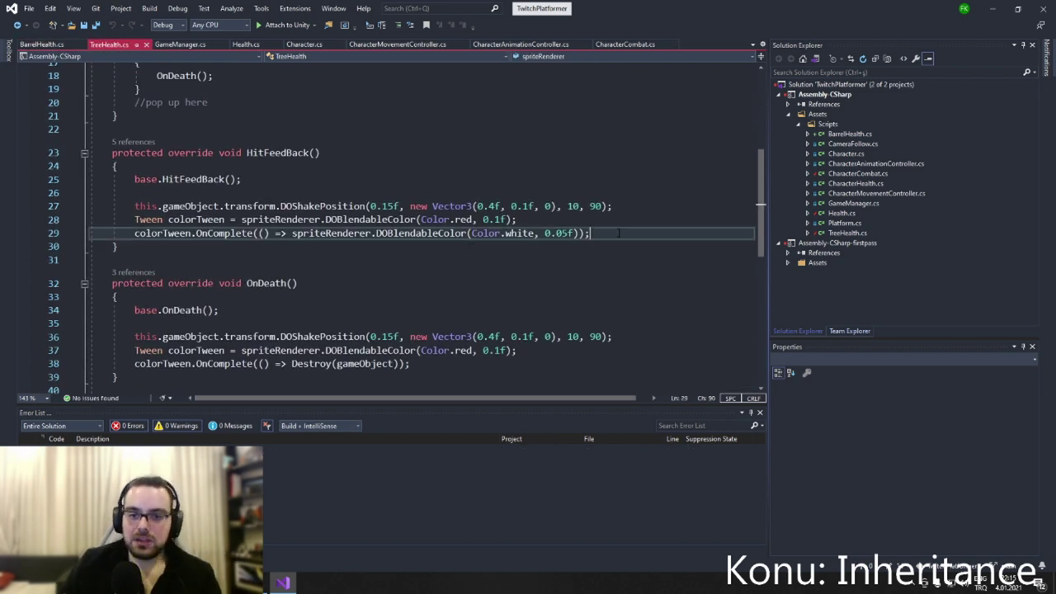
# Paste TreeHealth's DOShakePosition and DOBlendableColor tween lines into BarrelHealth's HitFeedBack.
pyautogui.hotkey('ctrl', 'c')
pyautogui.click(42, 44)
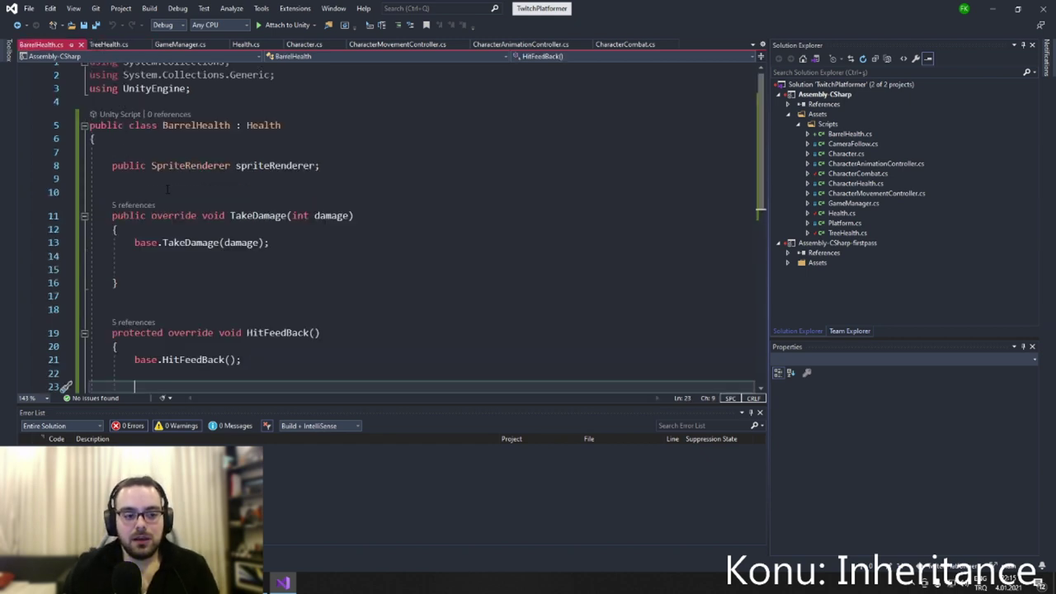
pyautogui.scroll(-3, 759, 213)
pyautogui.hotkey('ctrl', 'v')
pyautogui.scroll(3, 759, 213)
pyautogui.scroll(-2, 759, 213)
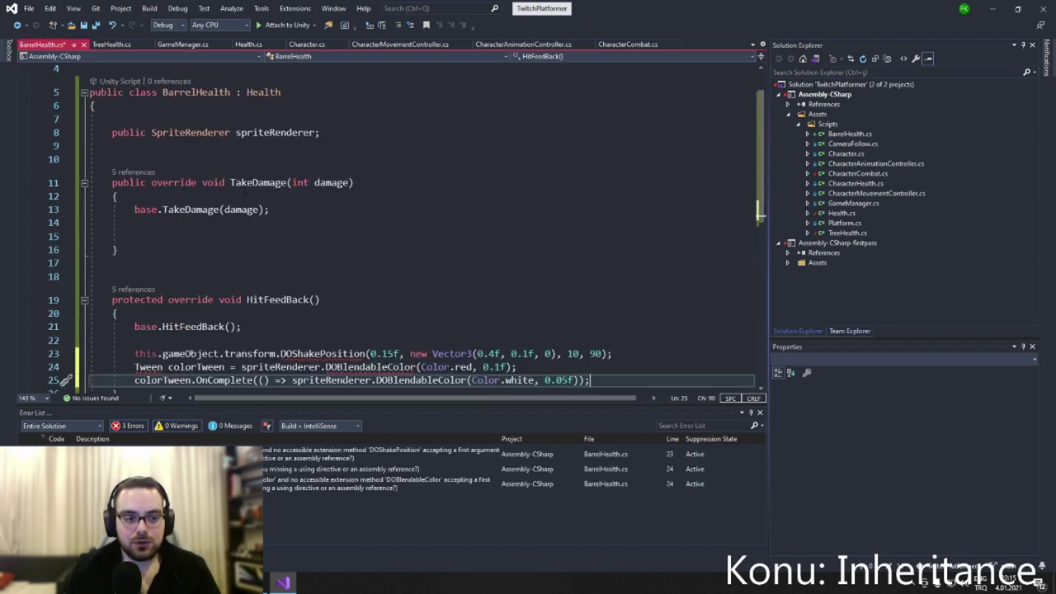
pyautogui.scroll(-3, 759, 213)
# Add the missing 'using DG.Tweening' import through Quick Actions and save BarrelHealth.
pyautogui.rightClick(350, 196)
pyautogui.click(353, 201)
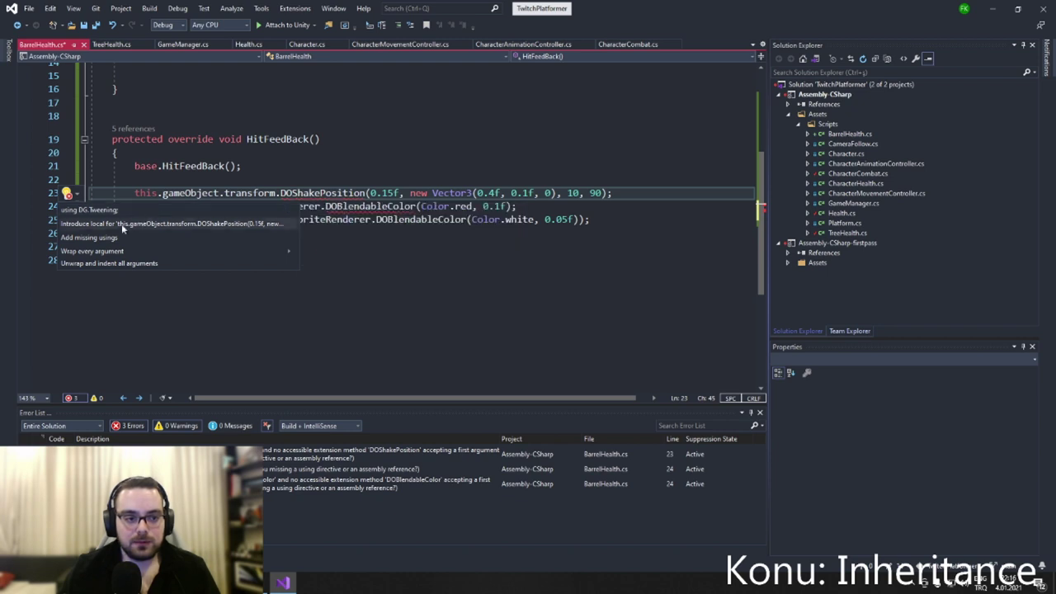
pyautogui.click(89, 210)
pyautogui.hotkey('ctrl', 's')
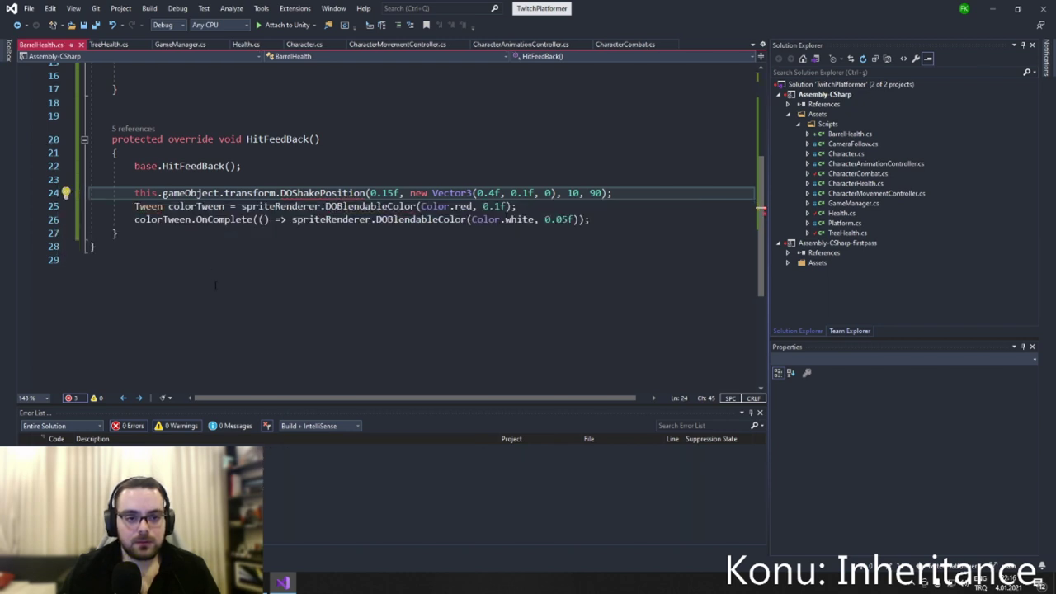
# Review the pasted DOBlendableColor calls and their Color.red argument in HitFeedBack.
pyautogui.scroll(2, 247, 287)
pyautogui.scroll(2, 297, 291)
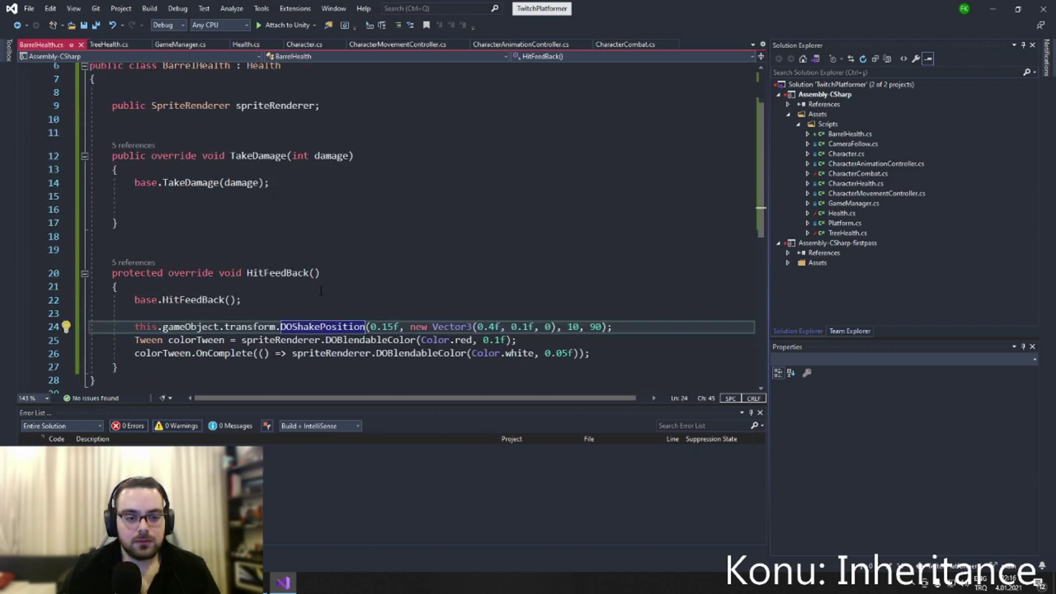
pyautogui.click(283, 289)
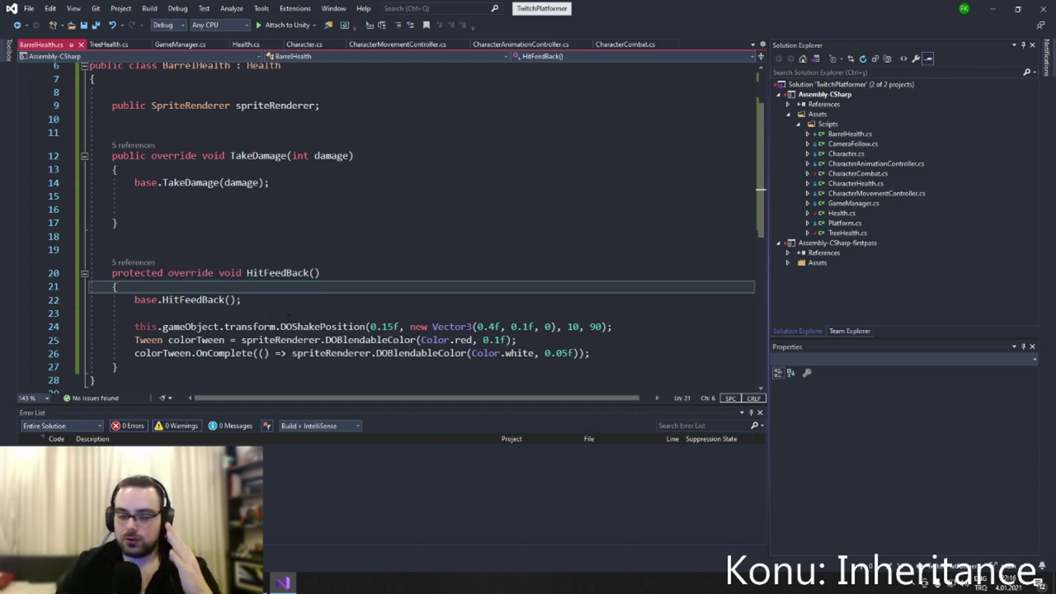
pyautogui.click(427, 353)
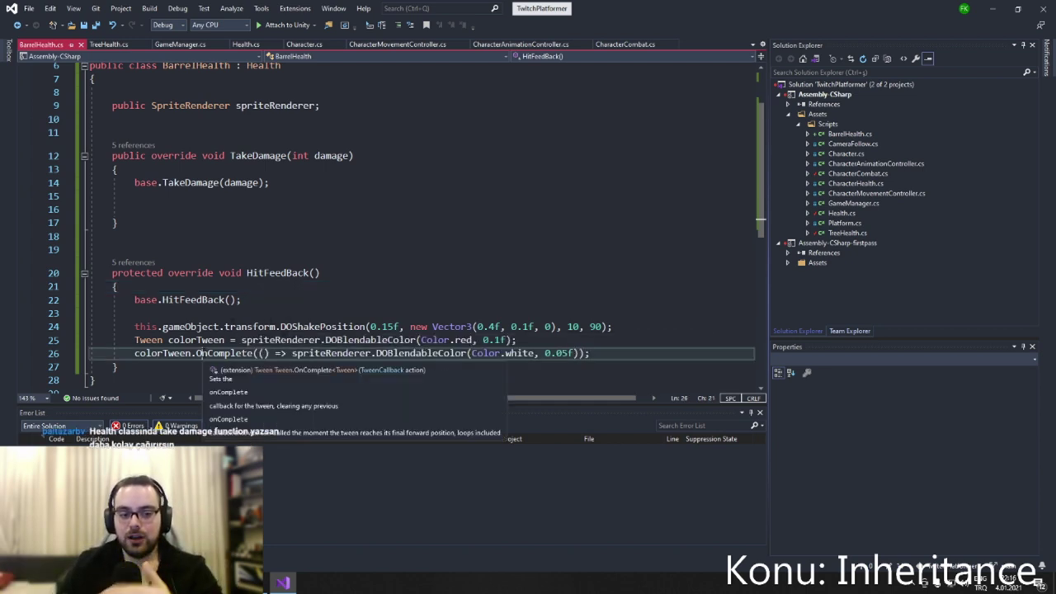
pyautogui.scroll(-1, 426, 353)
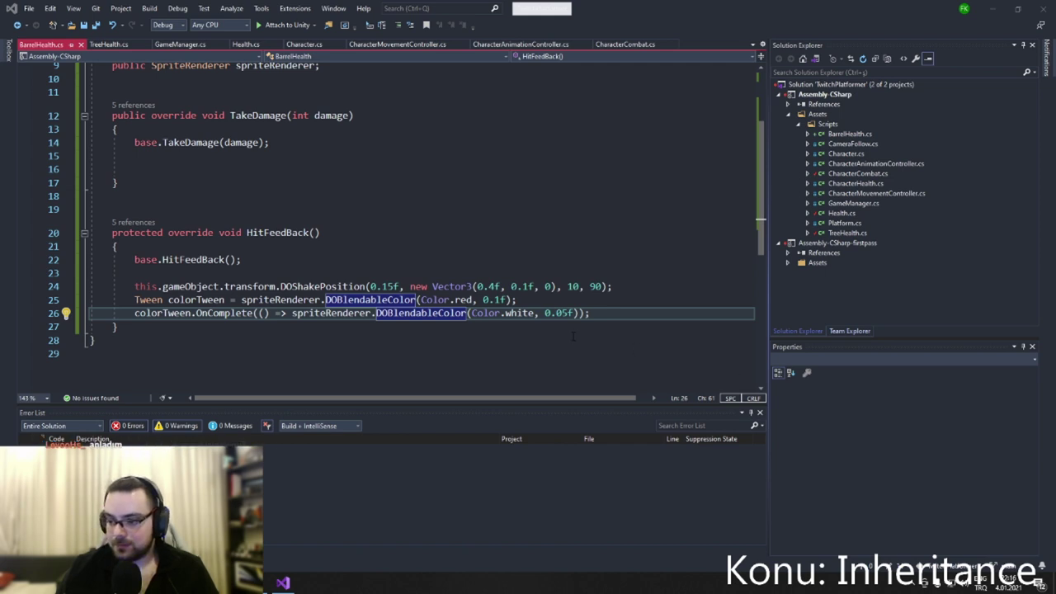
pyautogui.click(477, 299)
pyautogui.moveTo(479, 302)
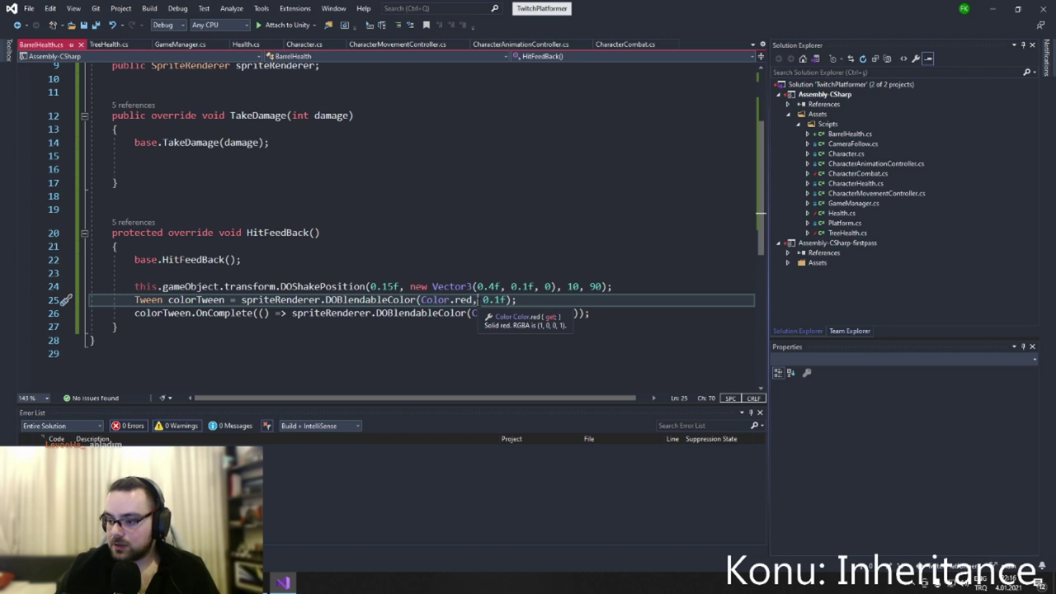
# Glance at Health.cs, then remove an extra blank line in BarrelHealth's TakeDamage.
pyautogui.click(245, 45)
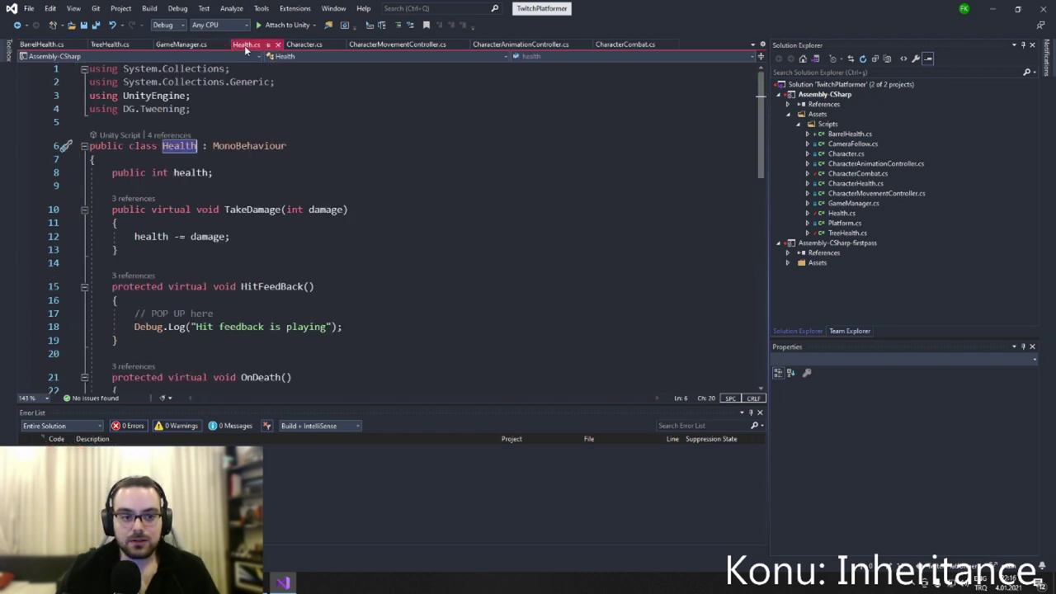
pyautogui.scroll(-1, 250, 96)
pyautogui.hotkey('ctrl', 'Tab')
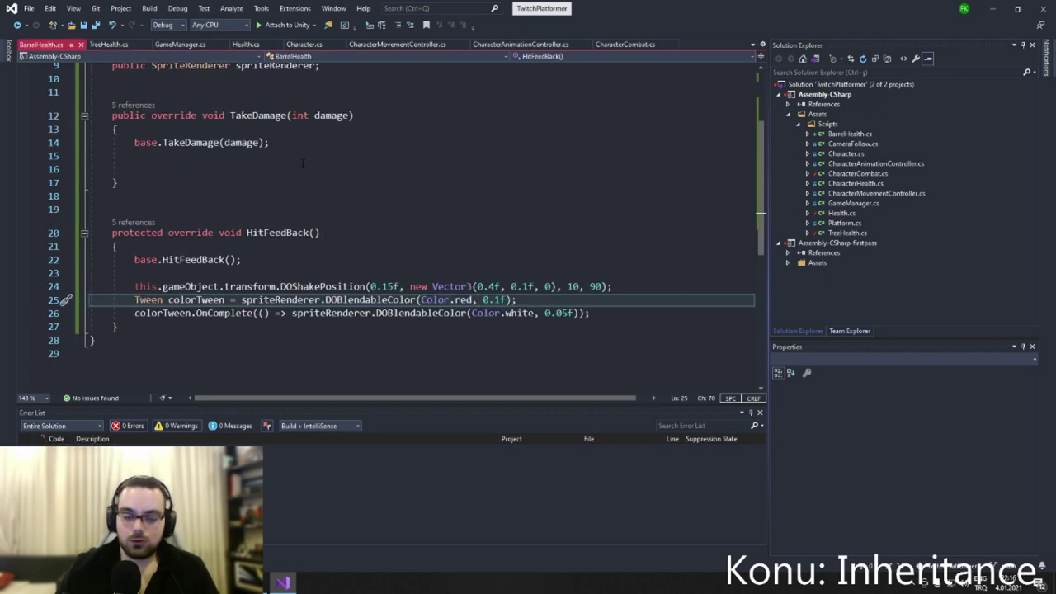
pyautogui.click(245, 270)
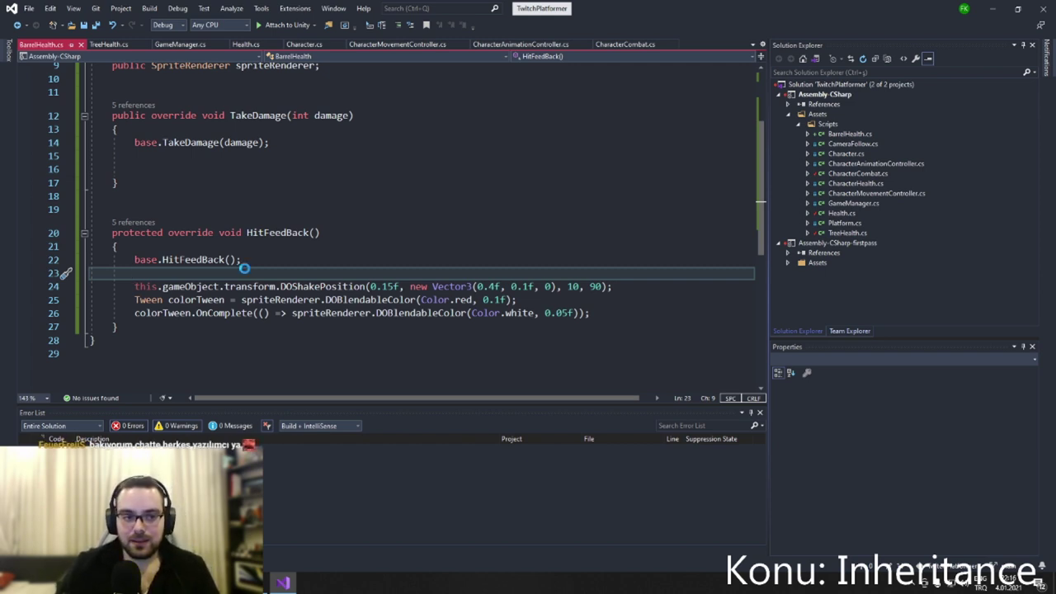
pyautogui.click(104, 170)
pyautogui.press('BackSpace')
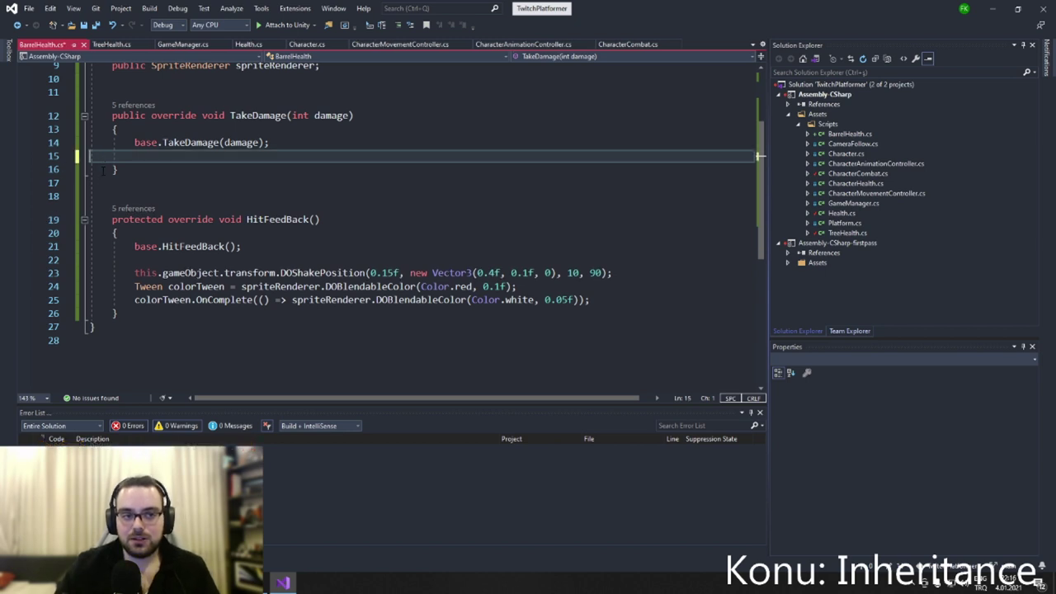
pyautogui.click(623, 309)
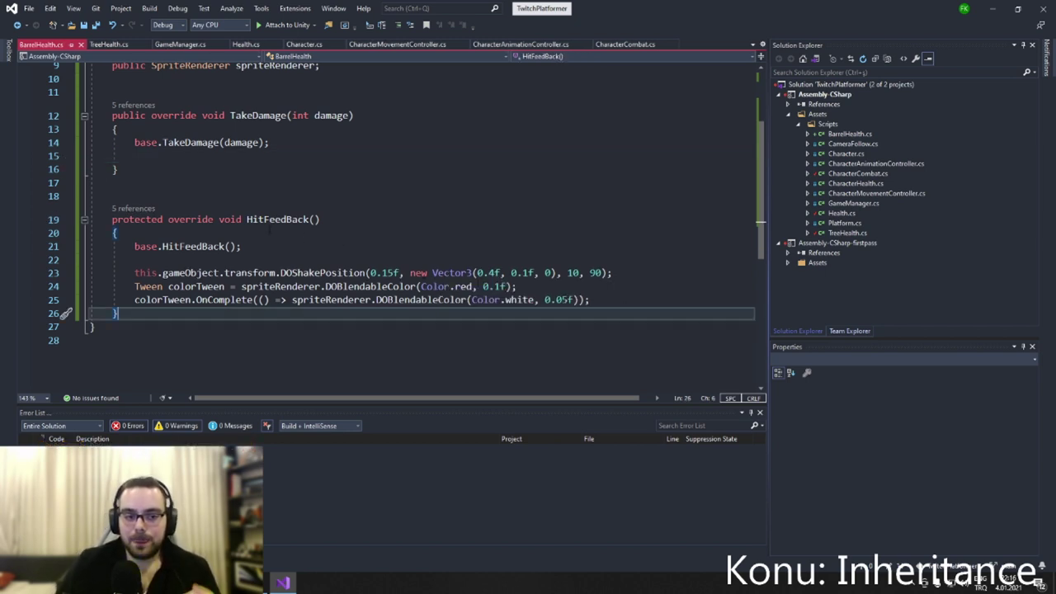
pyautogui.scroll(1, 174, 185)
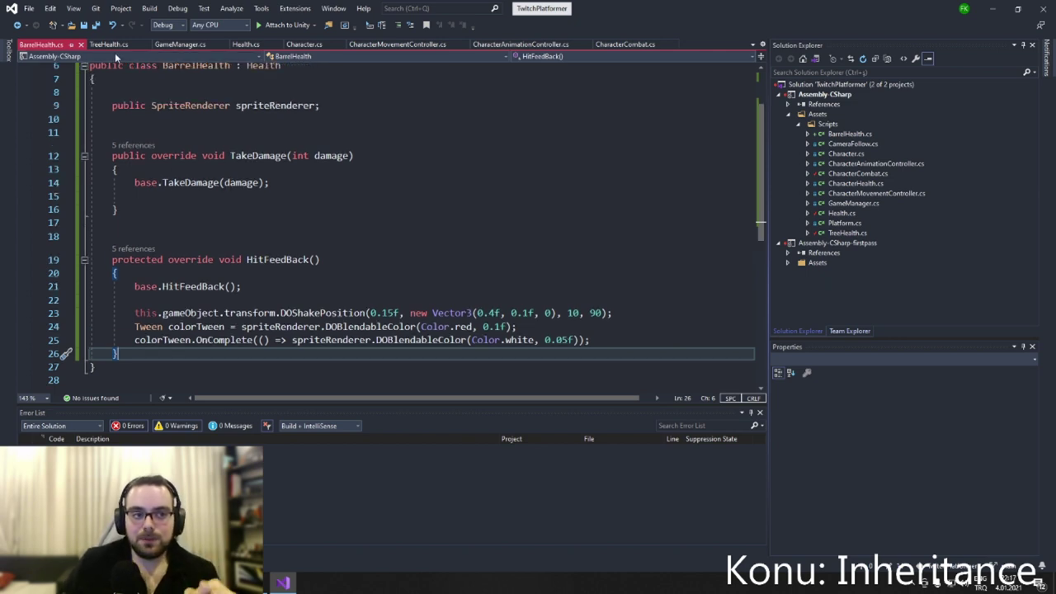
# Check references to the health field in Health's TakeDamage, then return to BarrelHealth's overrides.
pyautogui.click(247, 44)
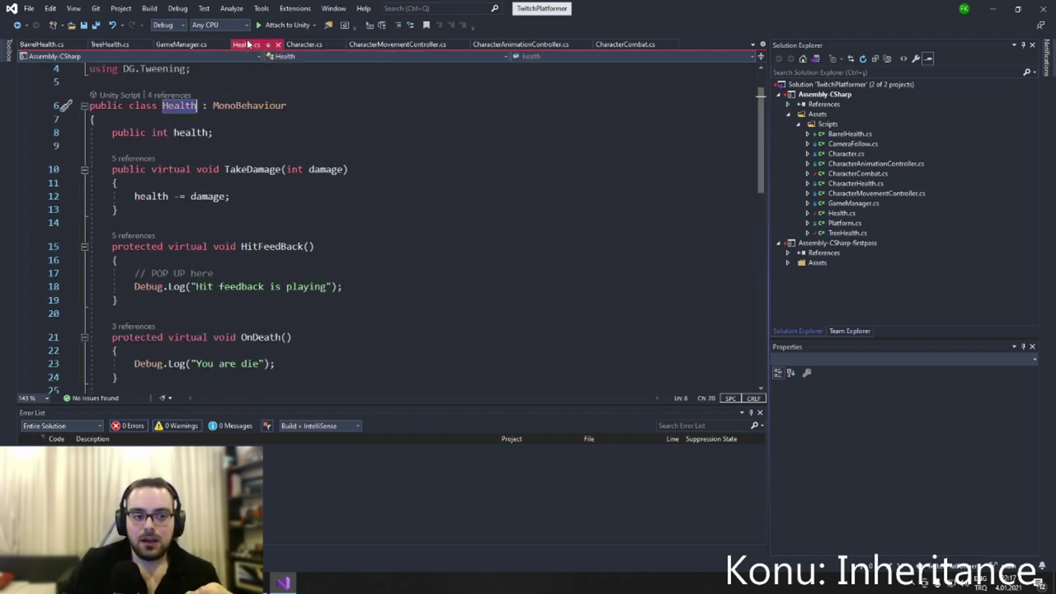
pyautogui.moveTo(230, 197); pyautogui.dragTo(138, 196)
pyautogui.doubleClick(138, 197)
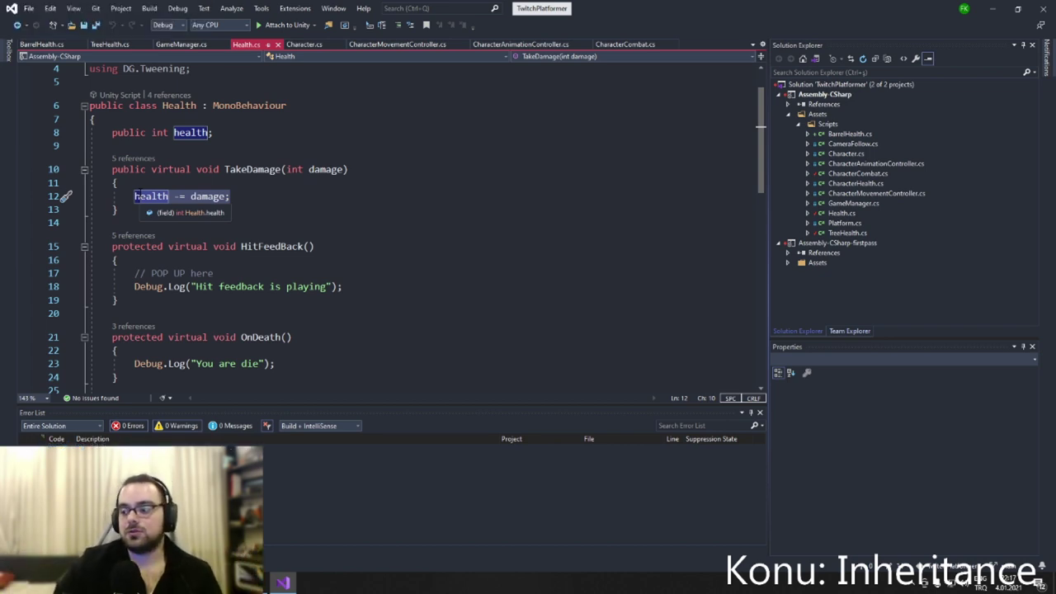
pyautogui.click(51, 46)
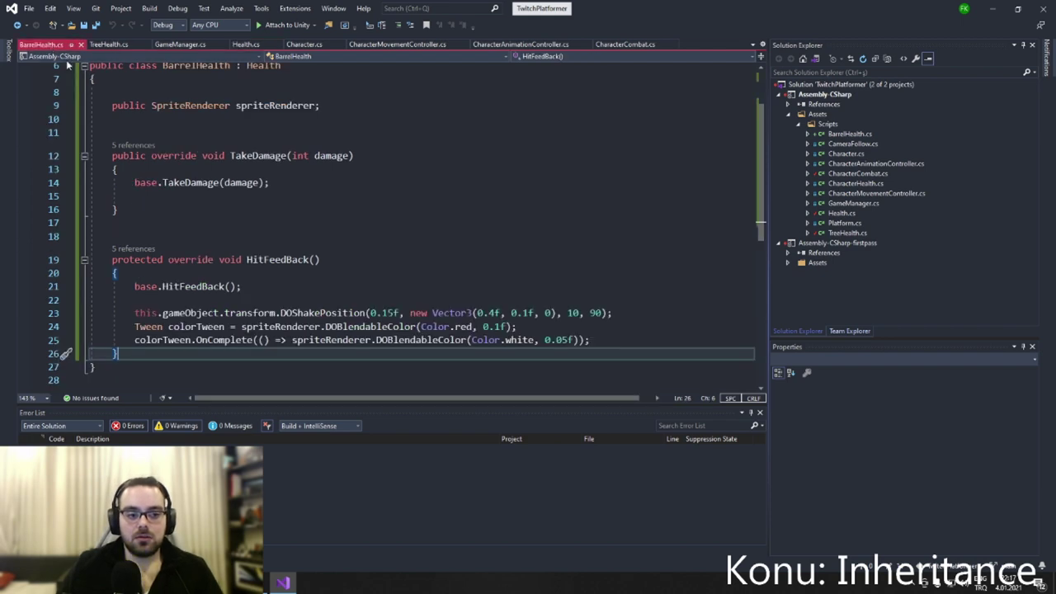
pyautogui.scroll(-1, 209, 209)
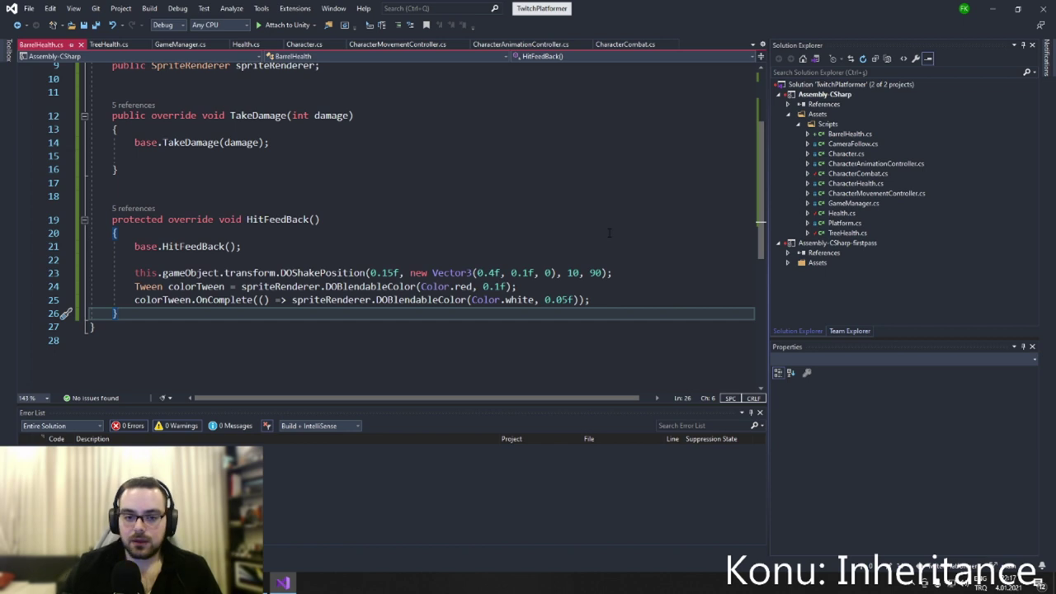
# Compare BarrelHealth's HitFeedBack and its line-24 colour tween against the base Health class.
pyautogui.click(170, 259)
pyautogui.press('Return')
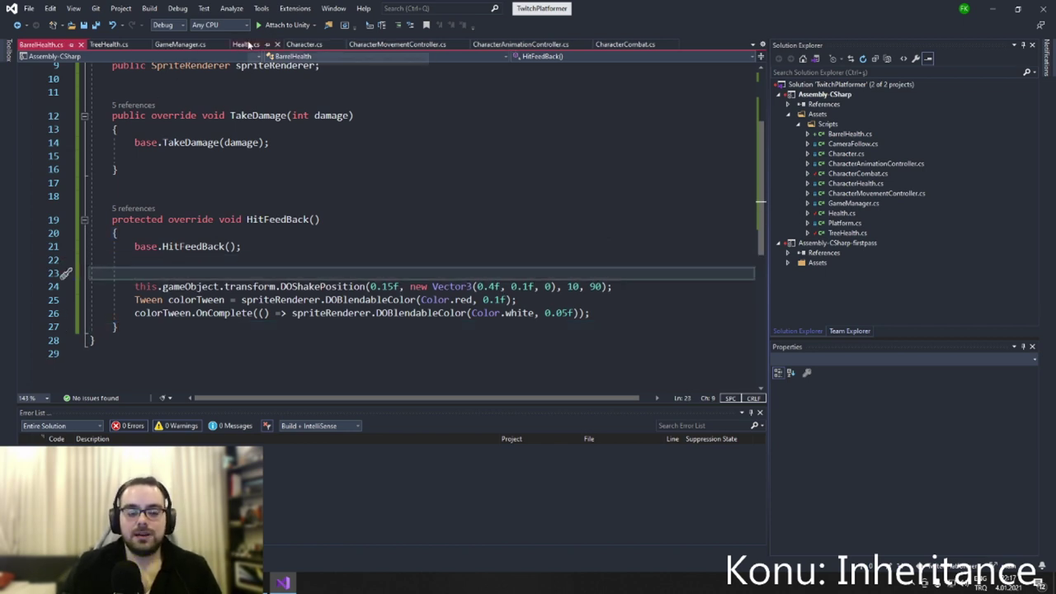
pyautogui.click(246, 45)
pyautogui.scroll(-3, 264, 185)
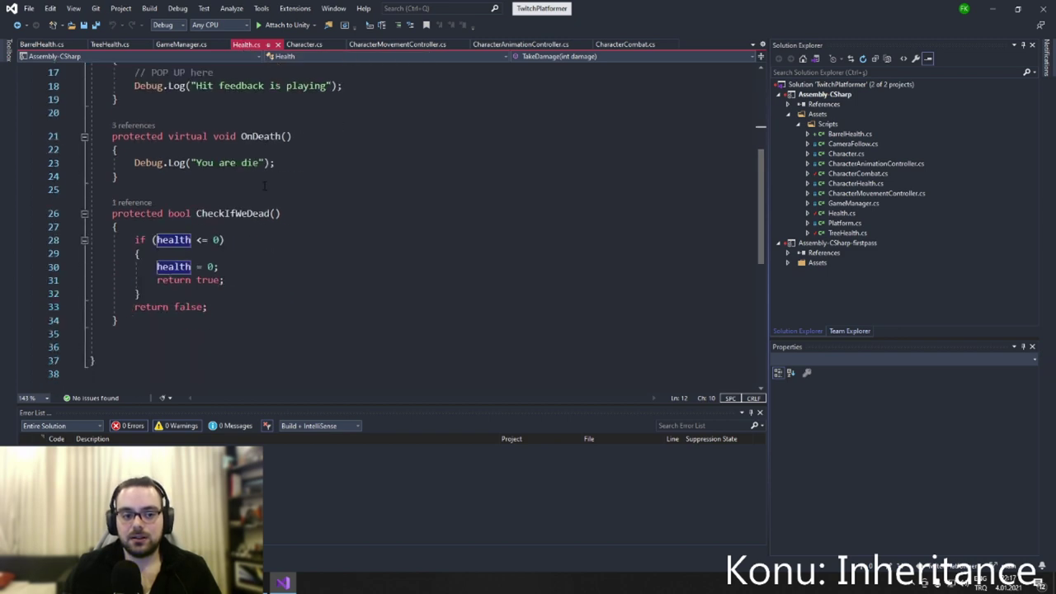
pyautogui.click(51, 47)
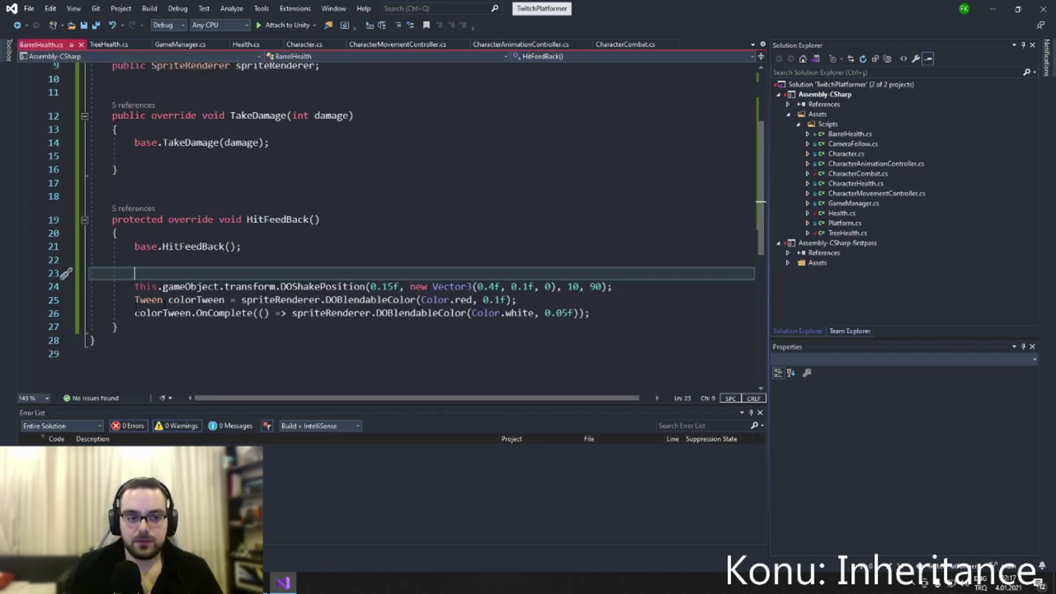
pyautogui.press('BackSpace')
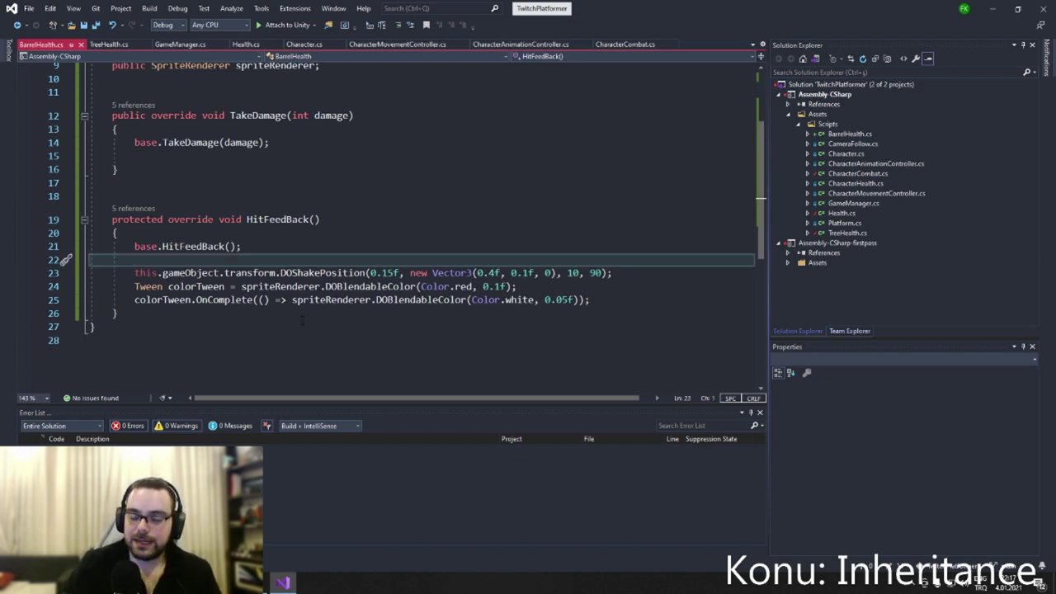
pyautogui.click(330, 286)
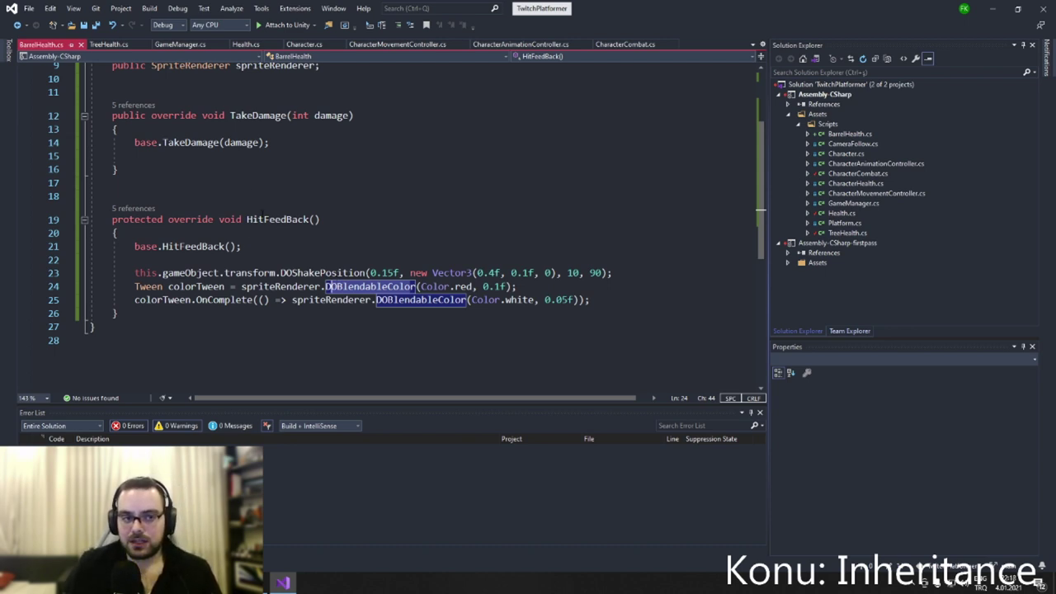
# Review base HitFeedBack's debug log lines, then select Color.red in the barrel's flash tween.
pyautogui.click(245, 44)
pyautogui.scroll(-2, 242, 341)
pyautogui.scroll(4, 242, 341)
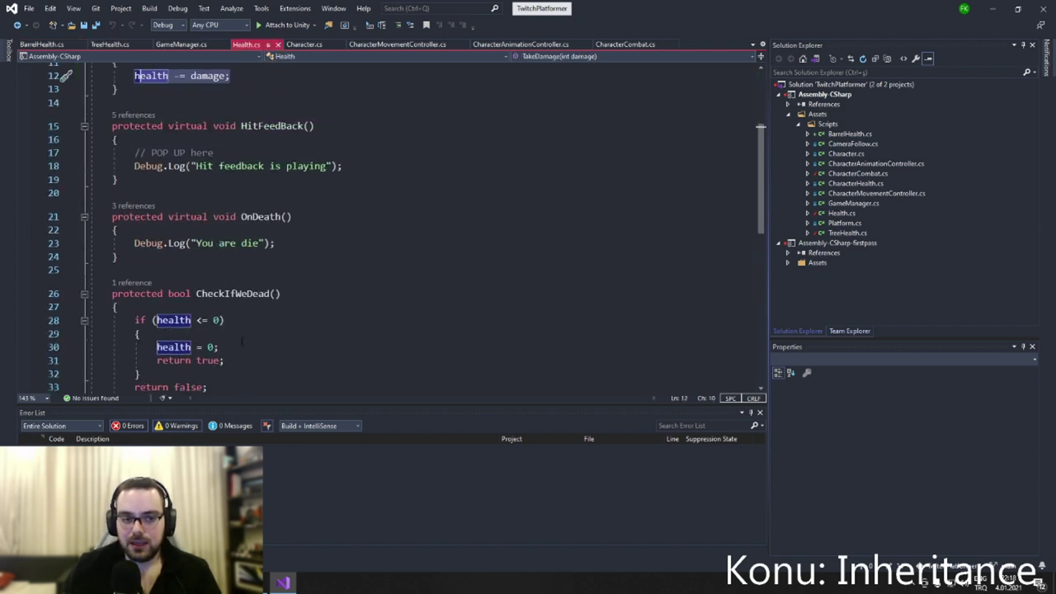
pyautogui.scroll(2, 240, 336)
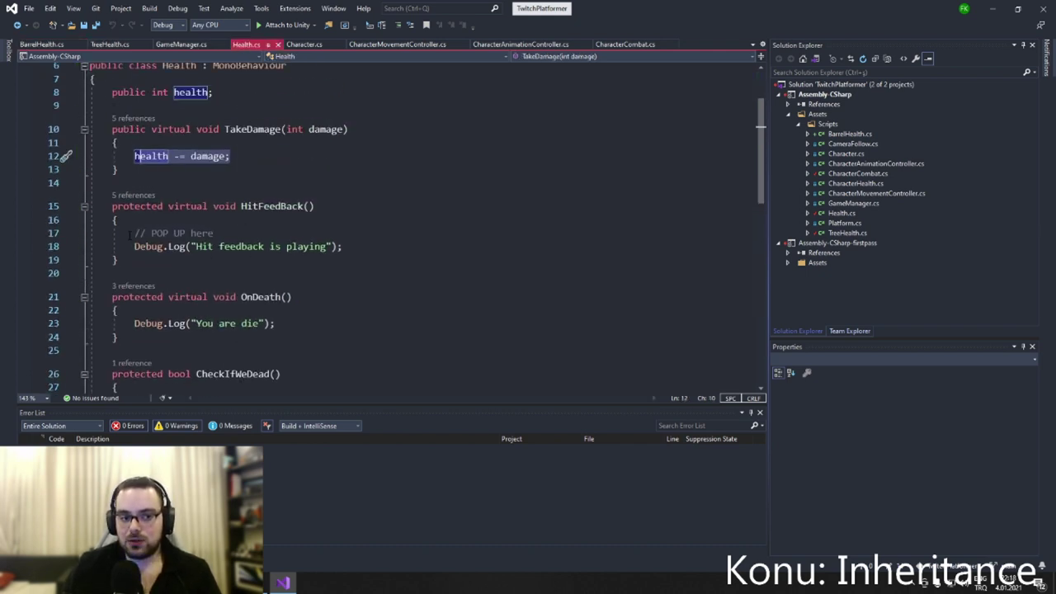
pyautogui.moveTo(132, 234); pyautogui.dragTo(343, 247)
pyautogui.click(342, 246)
pyautogui.hotkey('ctrl', 'Tab')
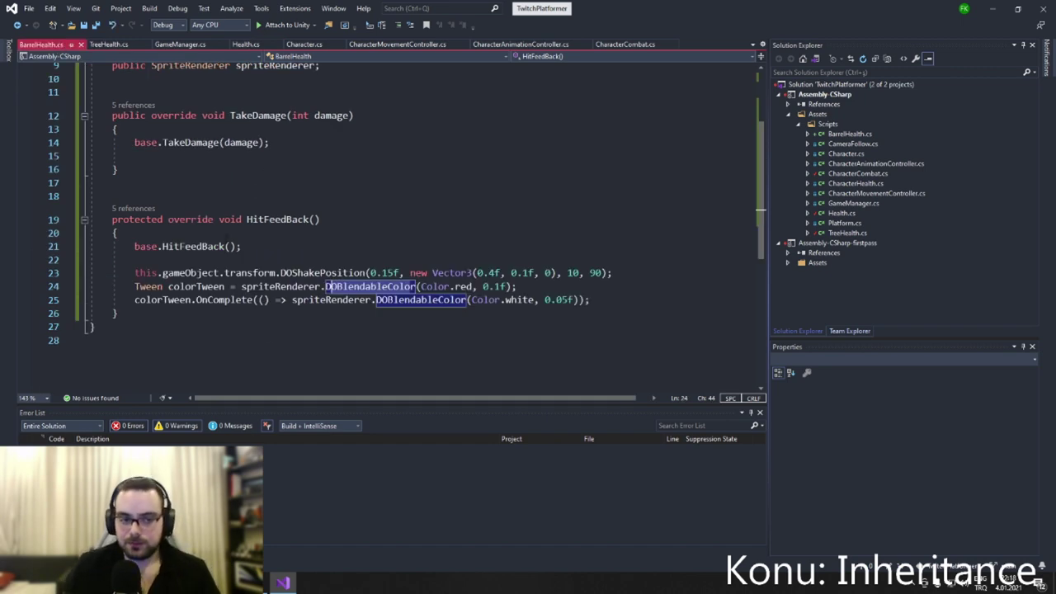
pyautogui.click(192, 313)
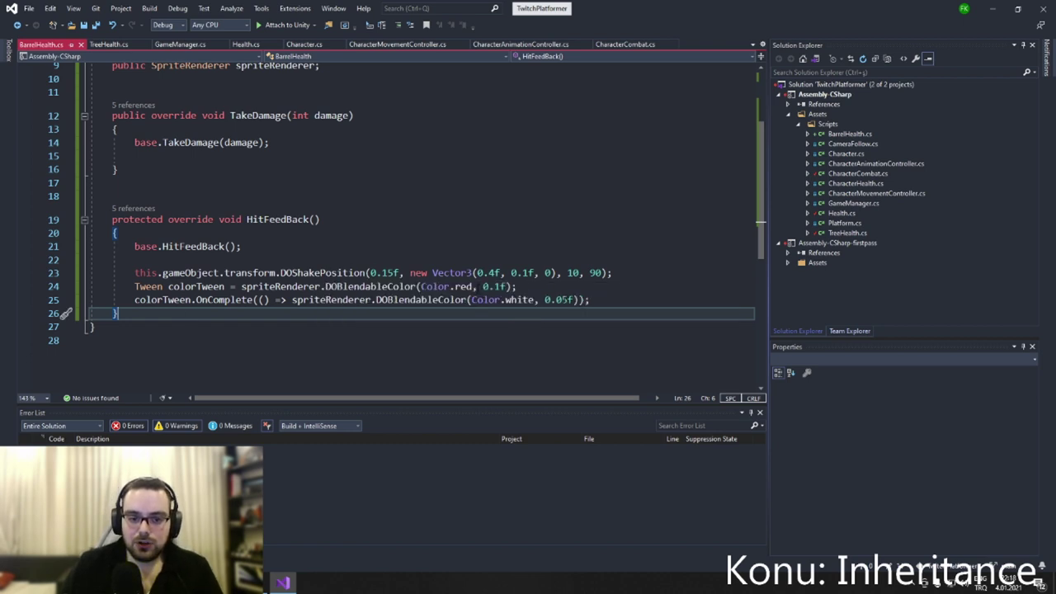
pyautogui.moveTo(475, 286); pyautogui.dragTo(421, 286)
# Change the flash colour argument to Color.green and save BarrelHealth.
pyautogui.write('C')
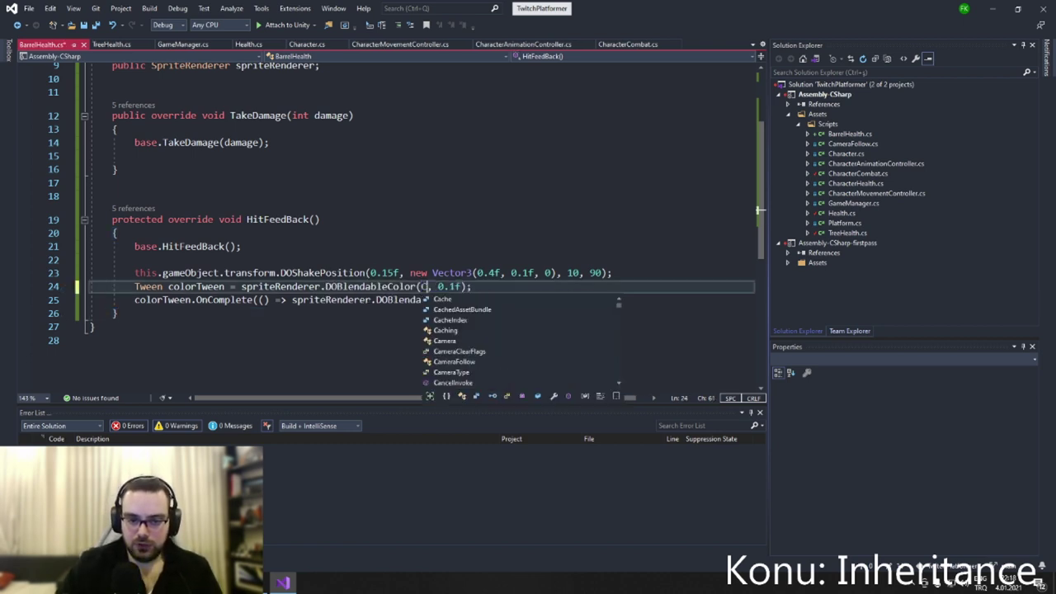
pyautogui.write('olor.gre')
pyautogui.press('BackSpace')
pyautogui.press('BackSpace')
pyautogui.write('gre')
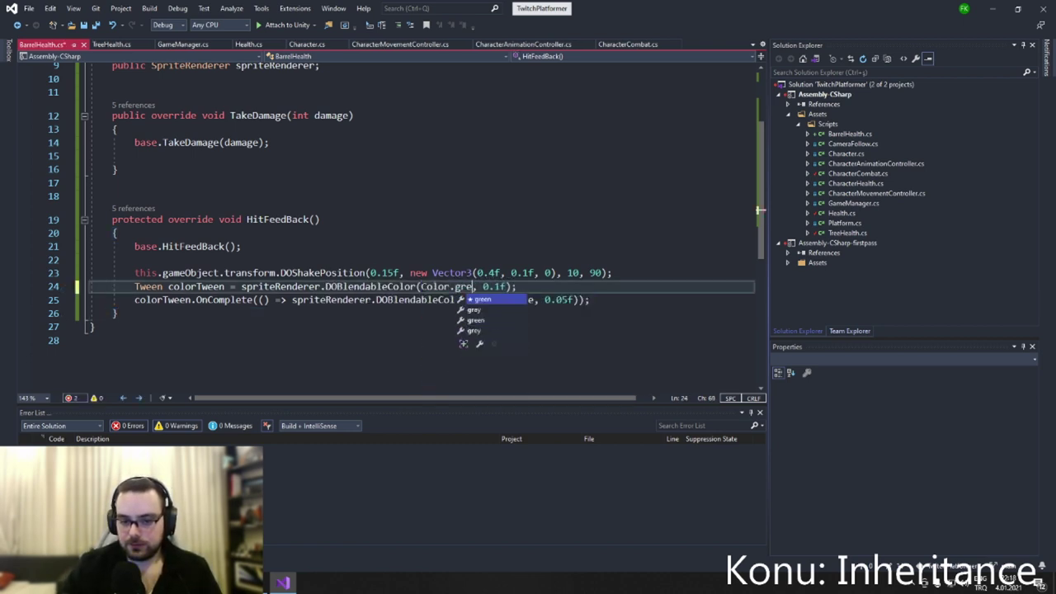
pyautogui.press('Tab')
pyautogui.hotkey('ctrl', 's')
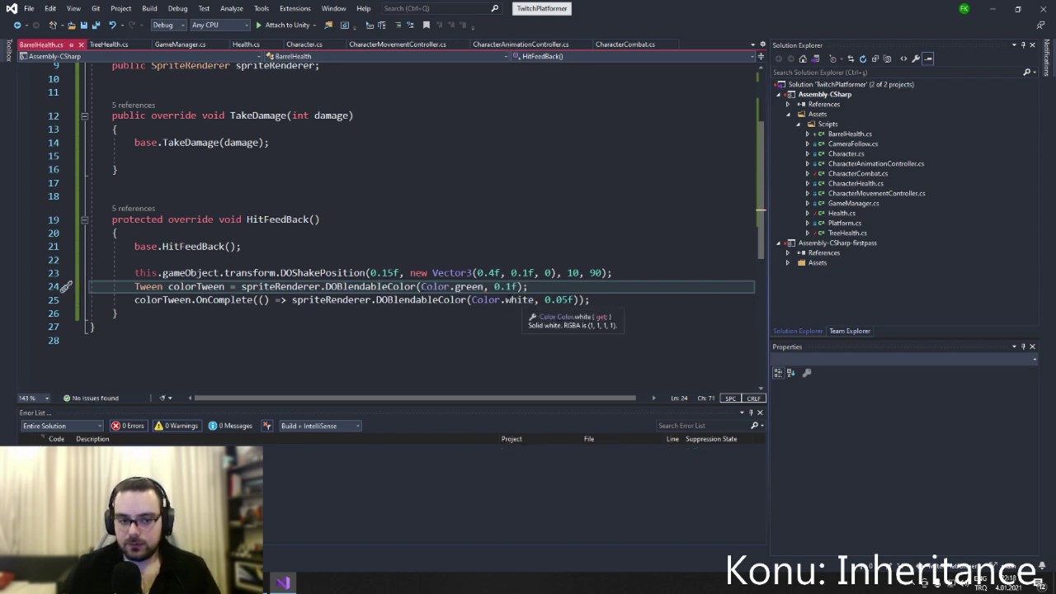
# Add a HitFeedBack(); call after base.TakeDamage, removing a stray blank line.
pyautogui.click(247, 259)
pyautogui.press('BackSpace')
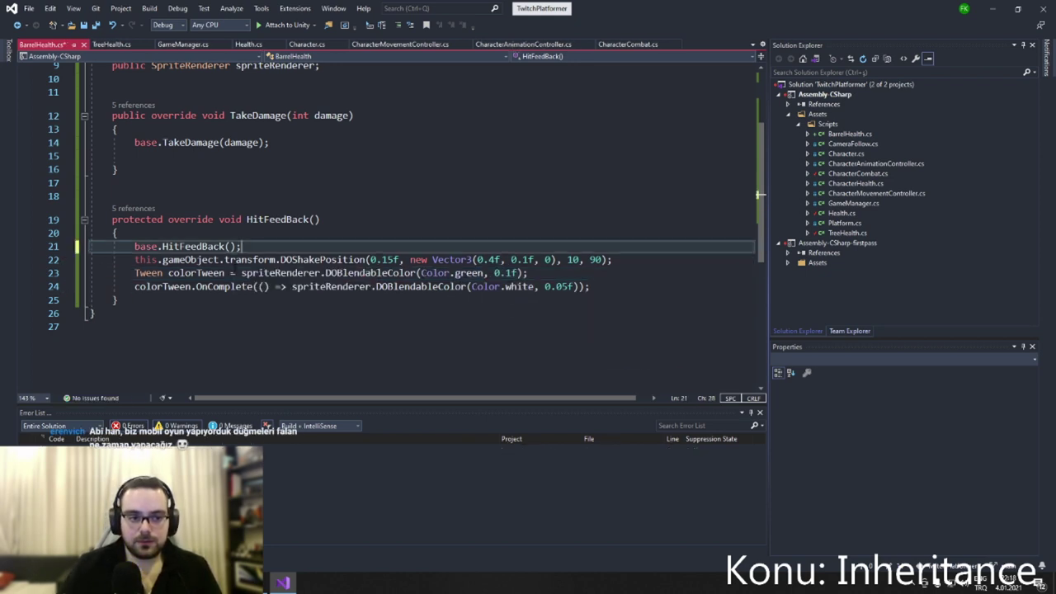
pyautogui.click(297, 138)
pyautogui.press('Return')
pyautogui.press('Return')
pyautogui.write('hitf')
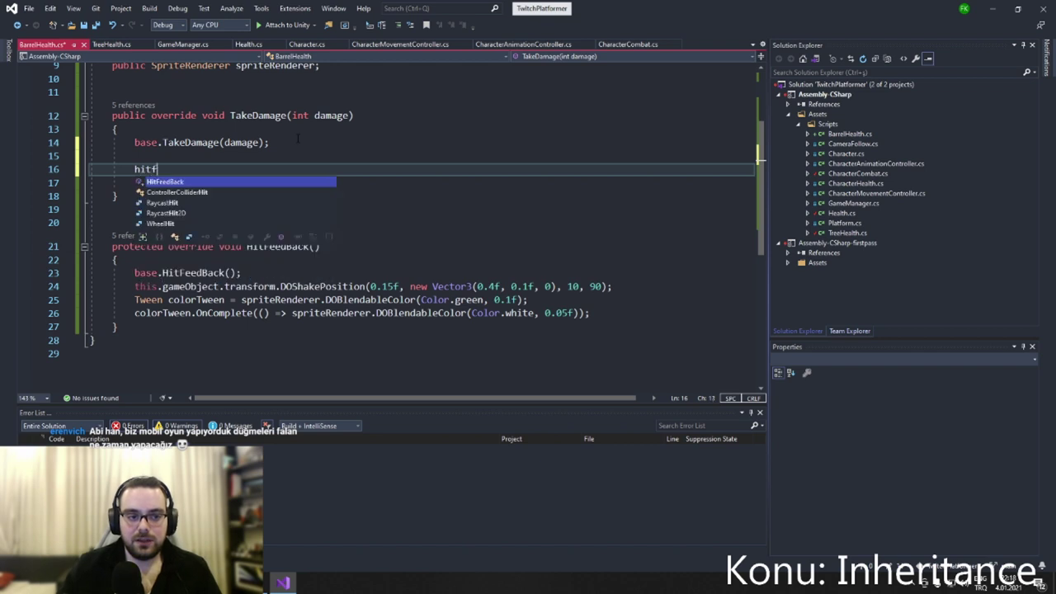
pyautogui.press('Tab')
pyautogui.write(';')
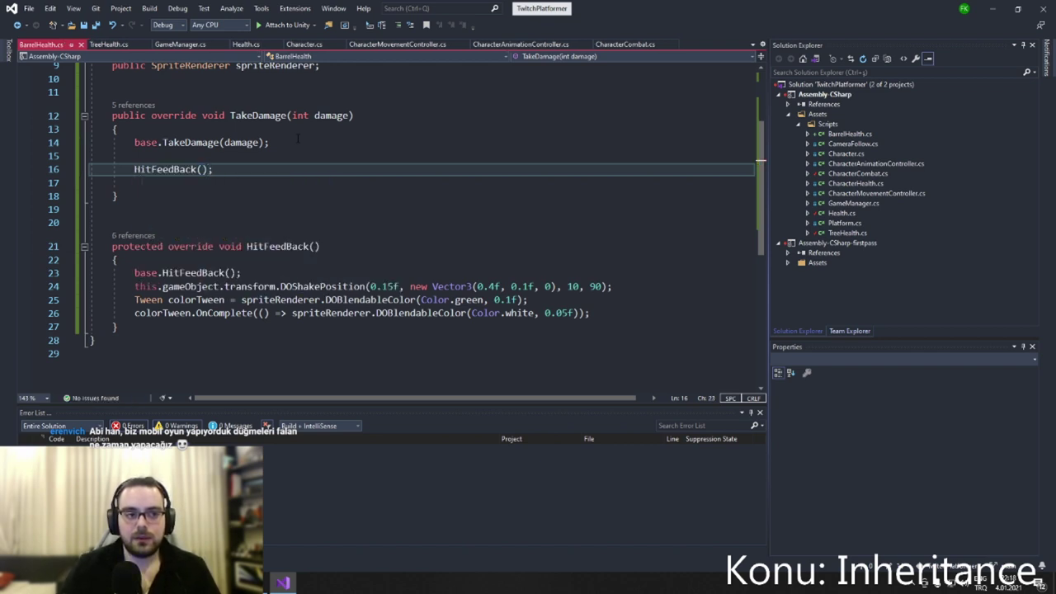
# Add an if (CheckIfWeDead()) block in TakeDamage and save.
pyautogui.press('Return')
pyautogui.press('Return')
pyautogui.write('if(')
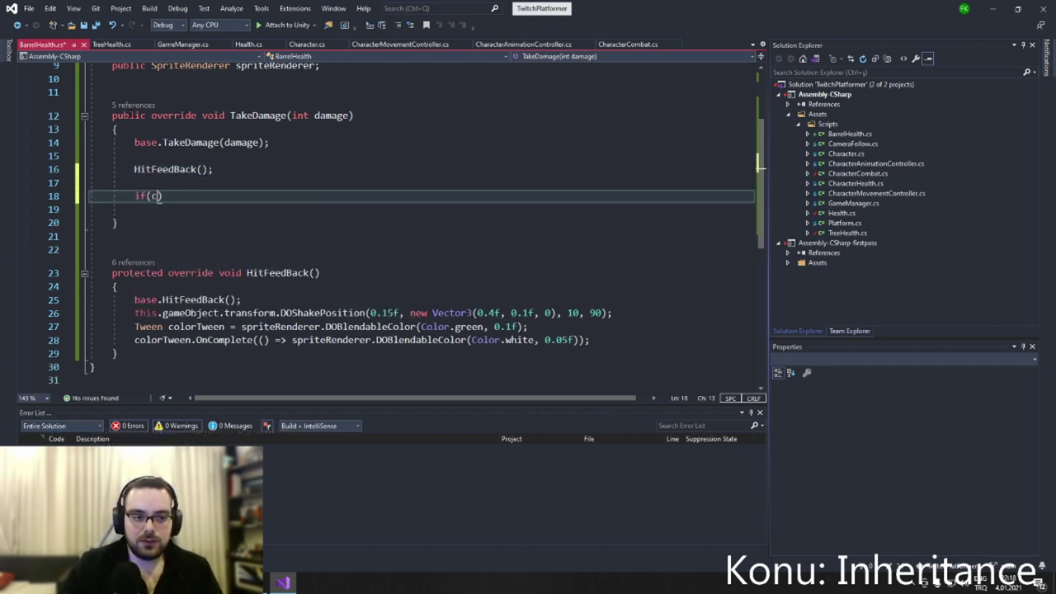
pyautogui.write('check')
pyautogui.press('Down')
pyautogui.press('Tab')
pyautogui.write('()')
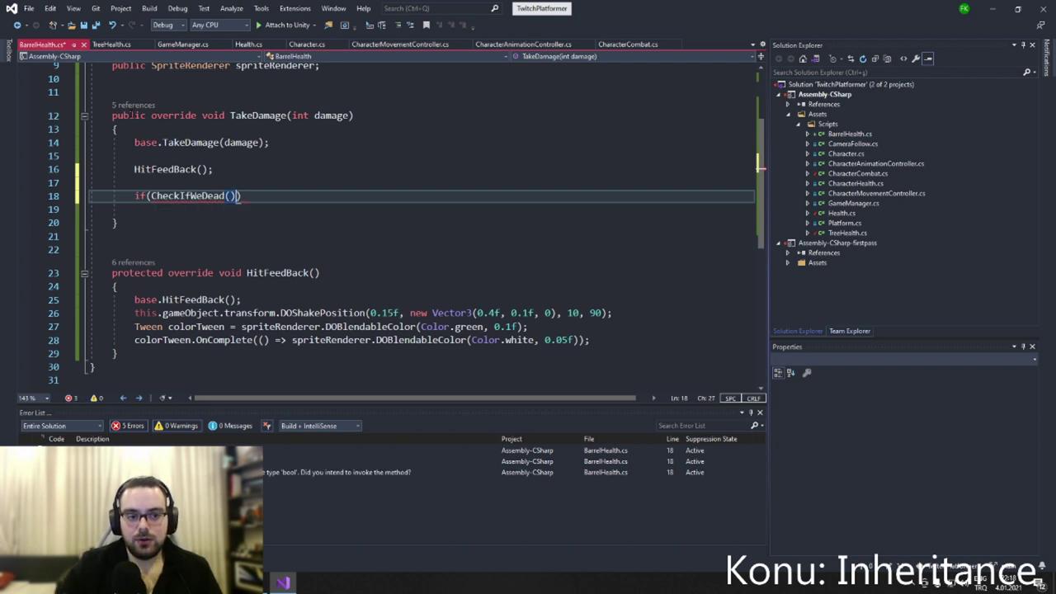
pyautogui.write('){')
pyautogui.press('Return')
pyautogui.hotkey('ctrl', 's')
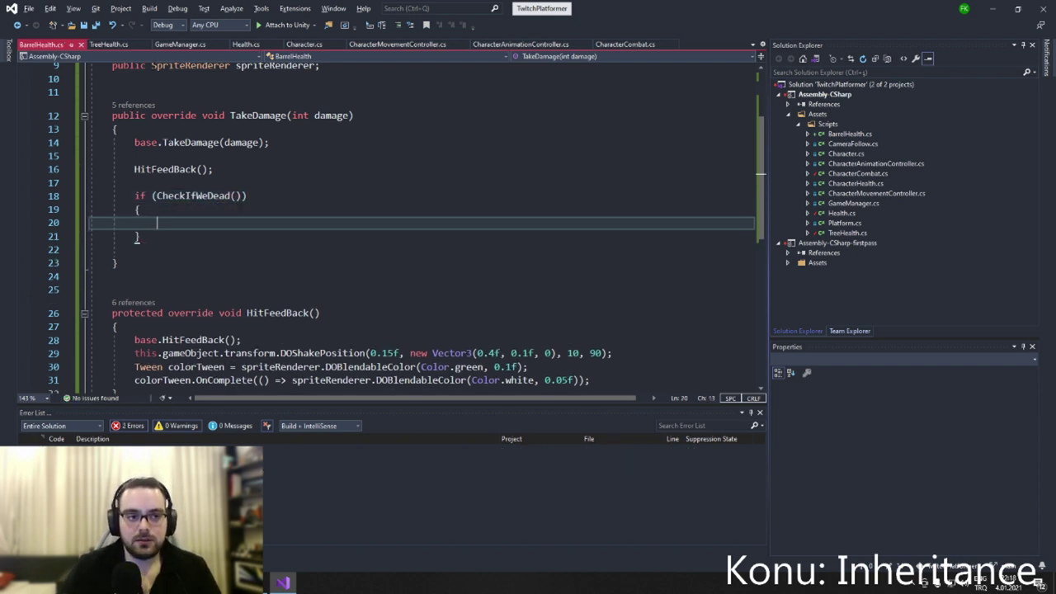
# Copy the OnDeath() call from TreeHealth into the if block, leaving room below HitFeedBack.
pyautogui.click(244, 45)
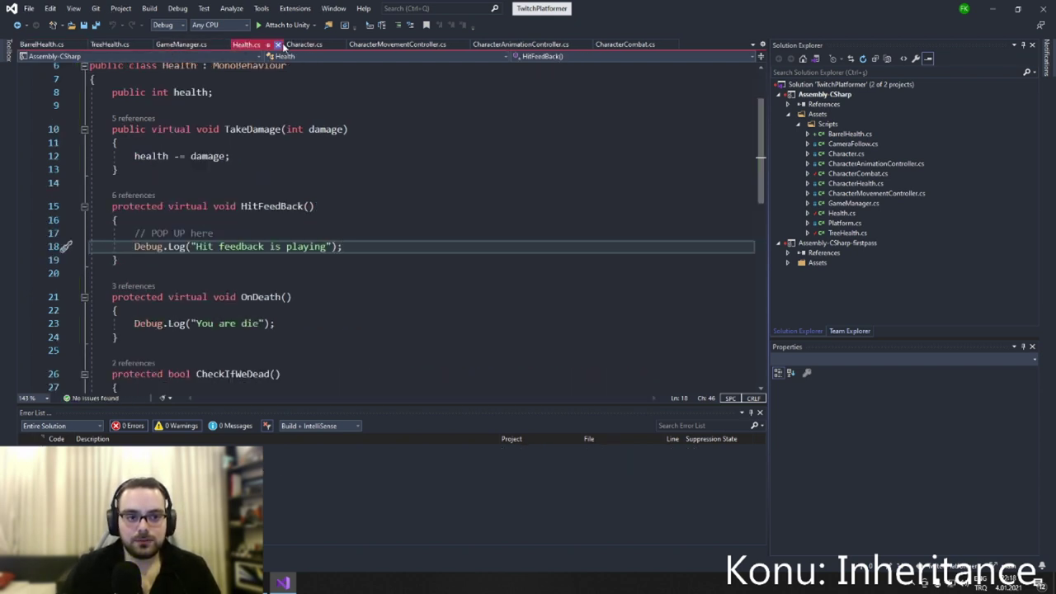
pyautogui.click(119, 44)
pyautogui.click(313, 163)
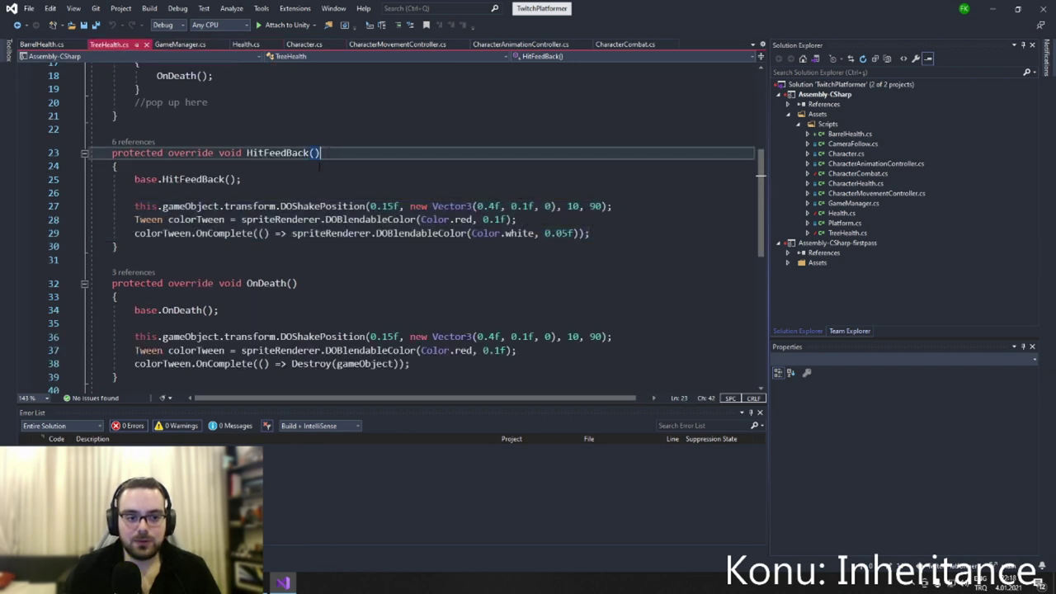
pyautogui.scroll(-2, 313, 162)
pyautogui.moveTo(298, 204); pyautogui.dragTo(157, 197)
pyautogui.scroll(3, 253, 220)
pyautogui.scroll(2, 253, 219)
pyautogui.click(50, 45)
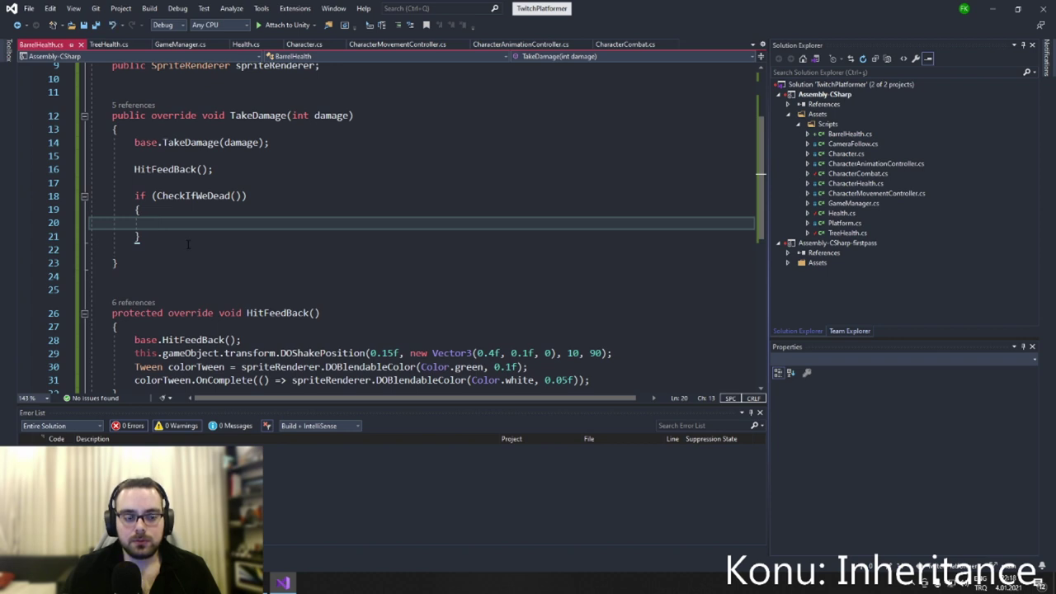
pyautogui.scroll(-5, 188, 244)
pyautogui.scroll(4, 176, 182)
pyautogui.write('OnDeath();')
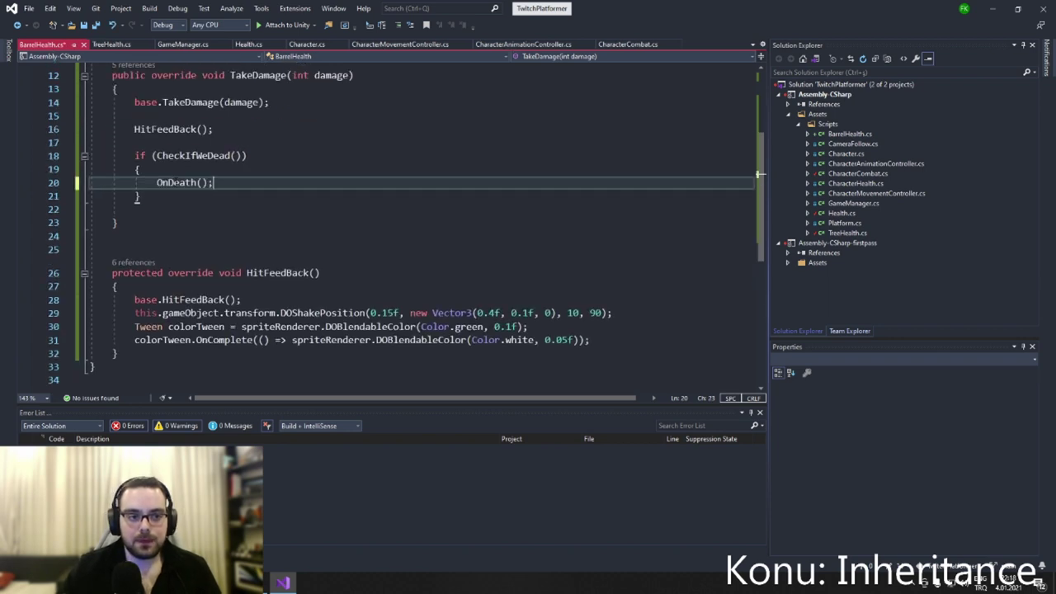
pyautogui.click(144, 350)
pyautogui.press('Return')
pyautogui.press('Return')
pyautogui.press('Return')
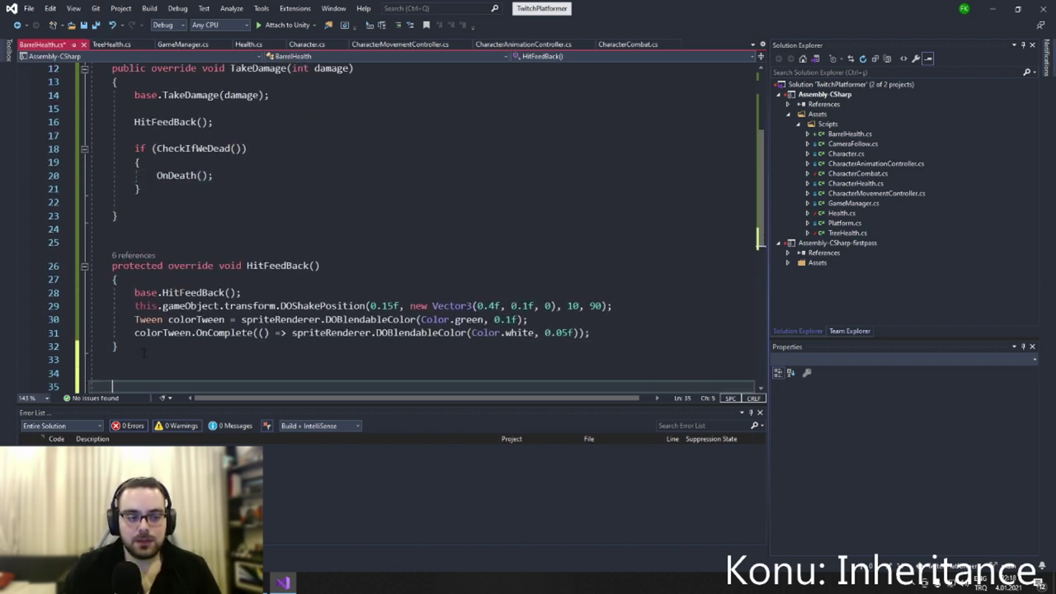
# Create a protected override OnDeath method in BarrelHealth, modelled on TreeHealth's.
pyautogui.click(123, 46)
pyautogui.scroll(-3, 186, 192)
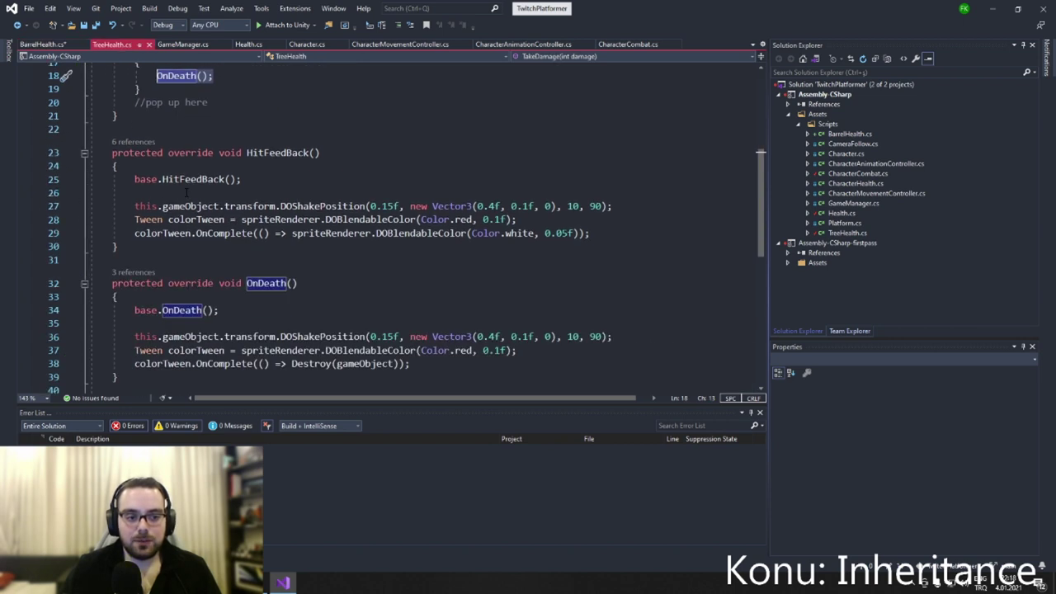
pyautogui.click(58, 46)
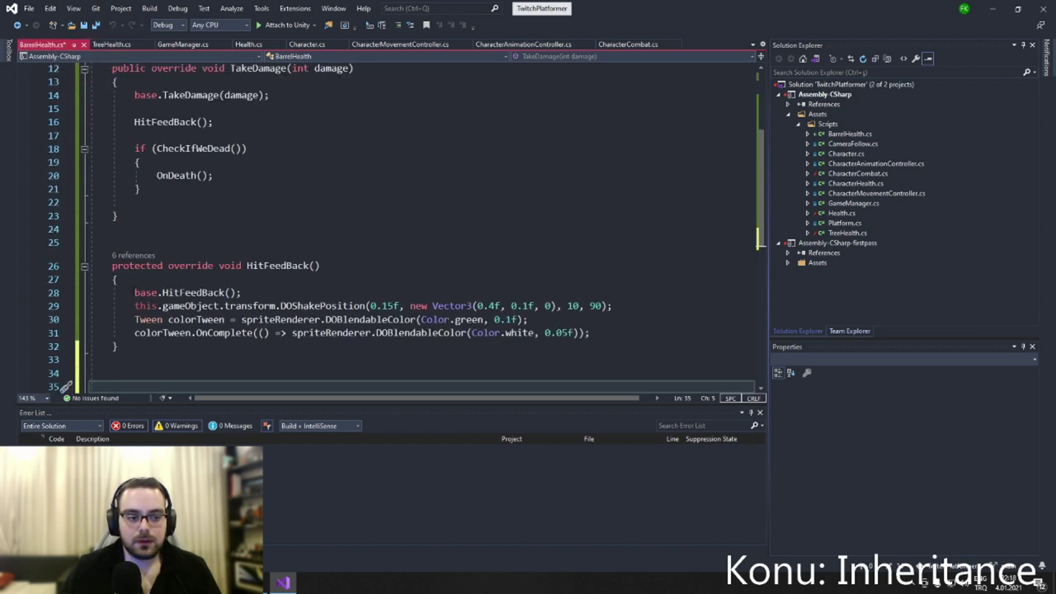
pyautogui.write('protected override')
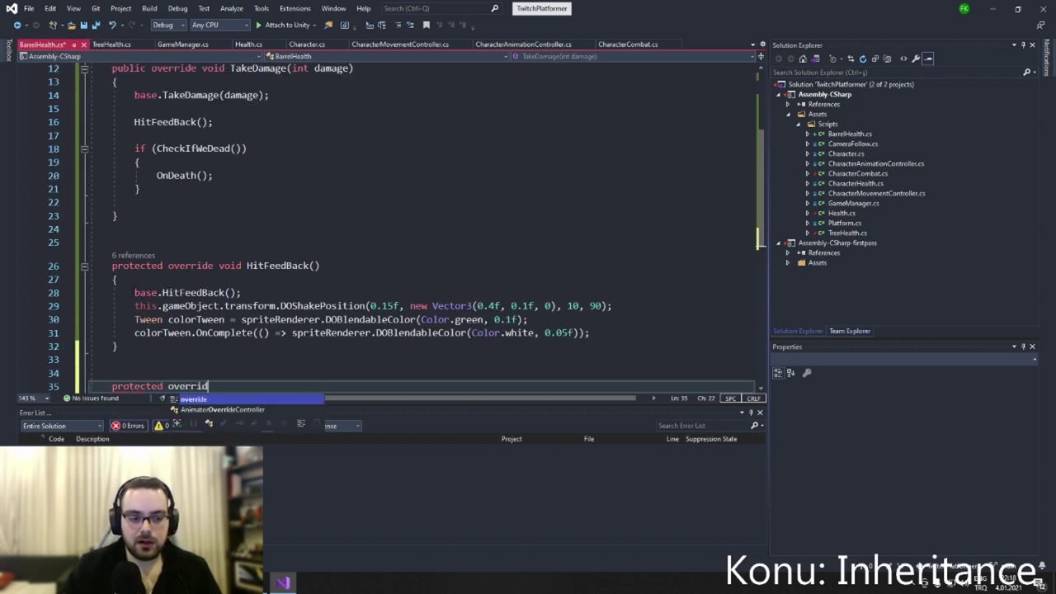
pyautogui.write(' void')
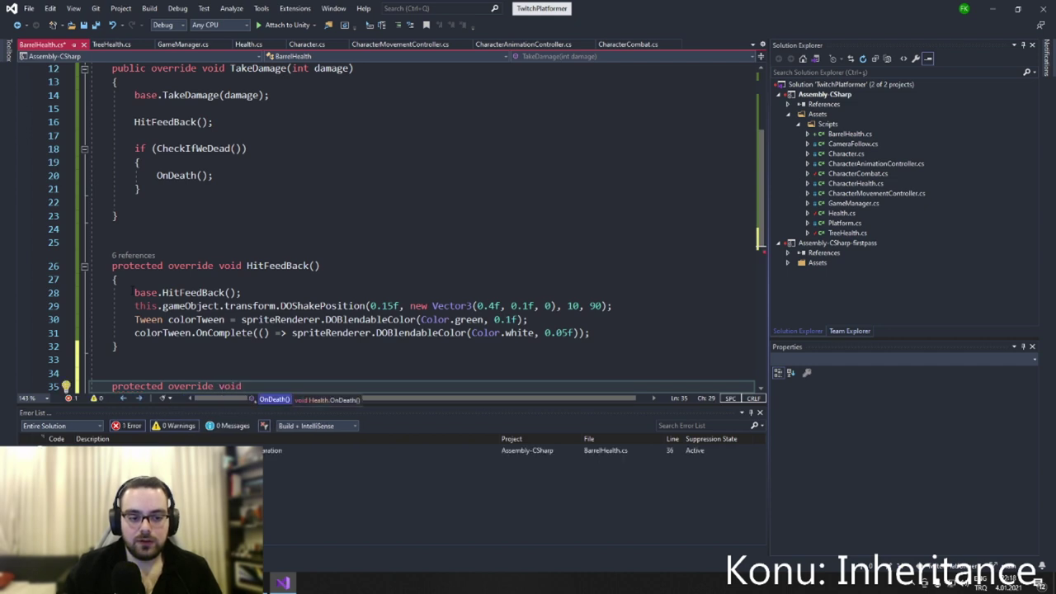
pyautogui.press('Tab')
pyautogui.press('Return')
pyautogui.press('Return')
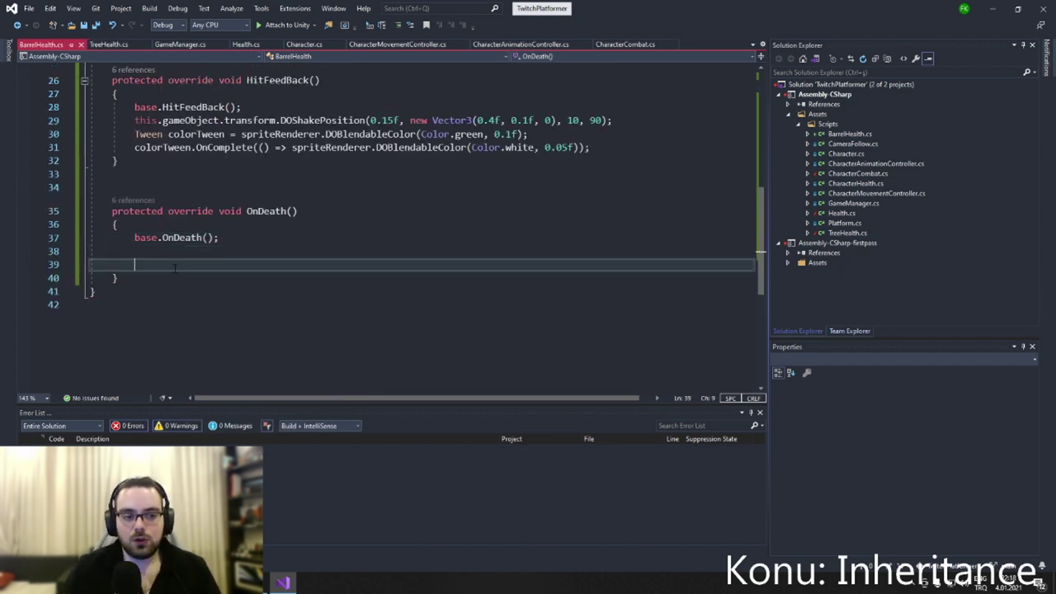
pyautogui.scroll(-2, 189, 225)
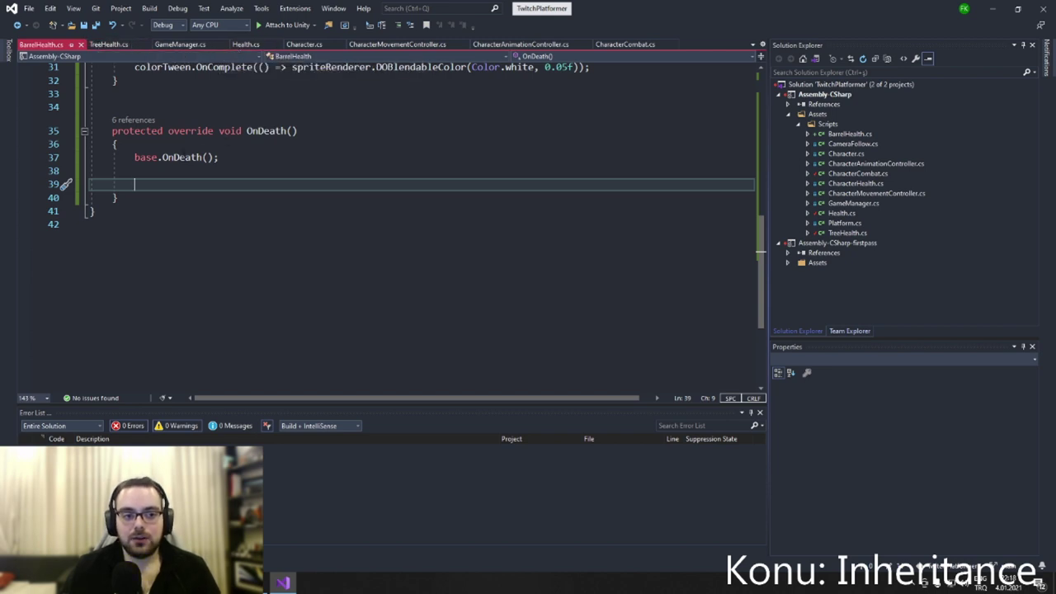
# Look up the base OnDeath definition in Health with Go To Definition.
pyautogui.rightClick(173, 156)
pyautogui.click(310, 220)
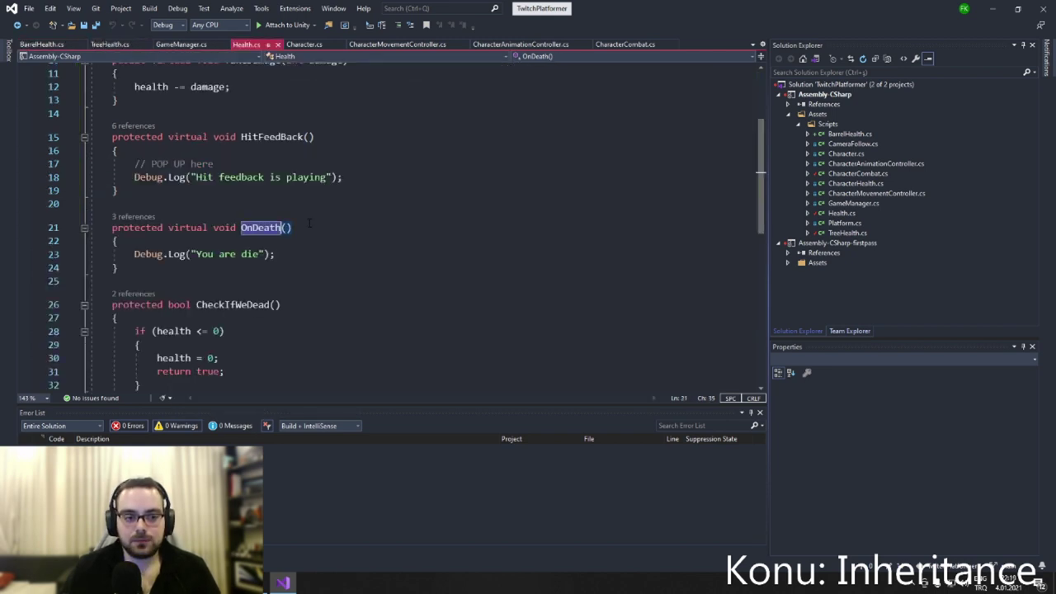
pyautogui.moveTo(274, 254); pyautogui.dragTo(134, 254)
pyautogui.scroll(-2, 266, 241)
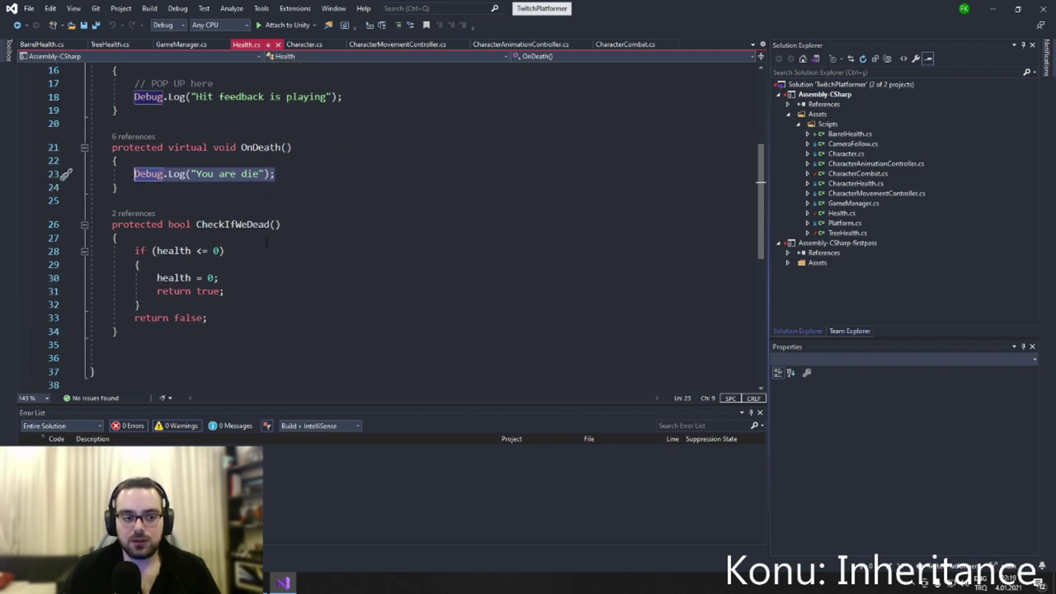
pyautogui.scroll(3, 266, 241)
pyautogui.scroll(-5, 267, 241)
pyautogui.scroll(2, 266, 241)
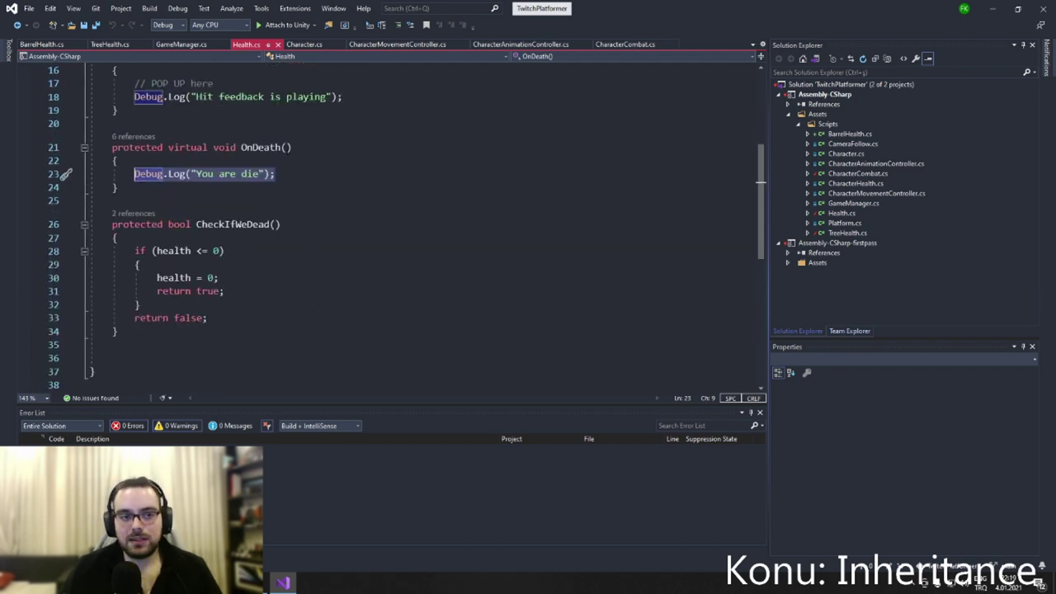
pyautogui.scroll(4, 284, 153)
# Paste TreeHealth's shake, tint and Destroy lines into the barrel's OnDeath and save.
pyautogui.click(109, 44)
pyautogui.scroll(-3, 258, 208)
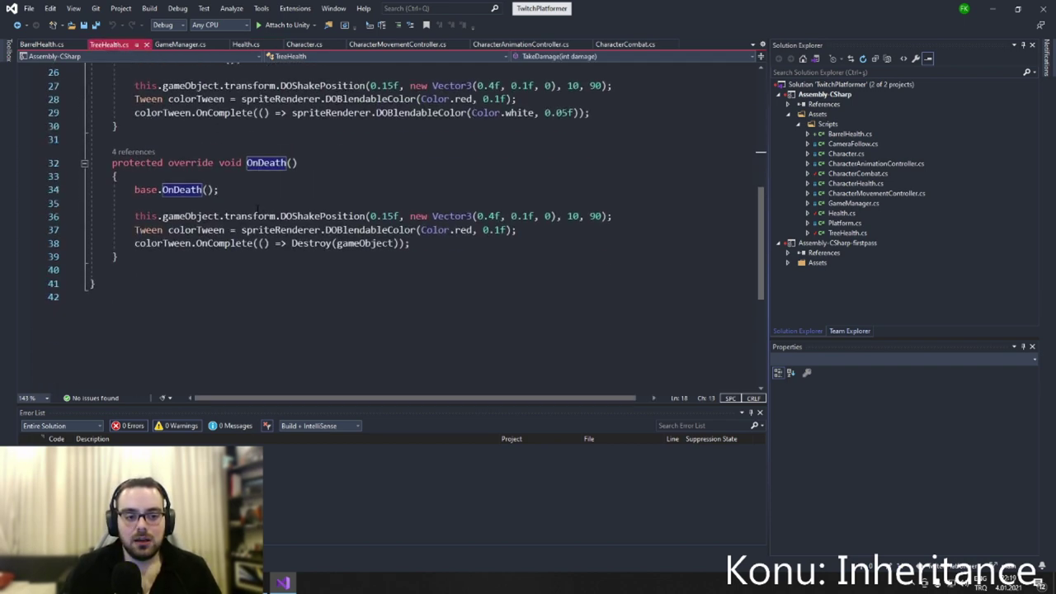
pyautogui.moveTo(429, 247); pyautogui.dragTo(89, 216)
pyautogui.hotkey('ctrl', 'c')
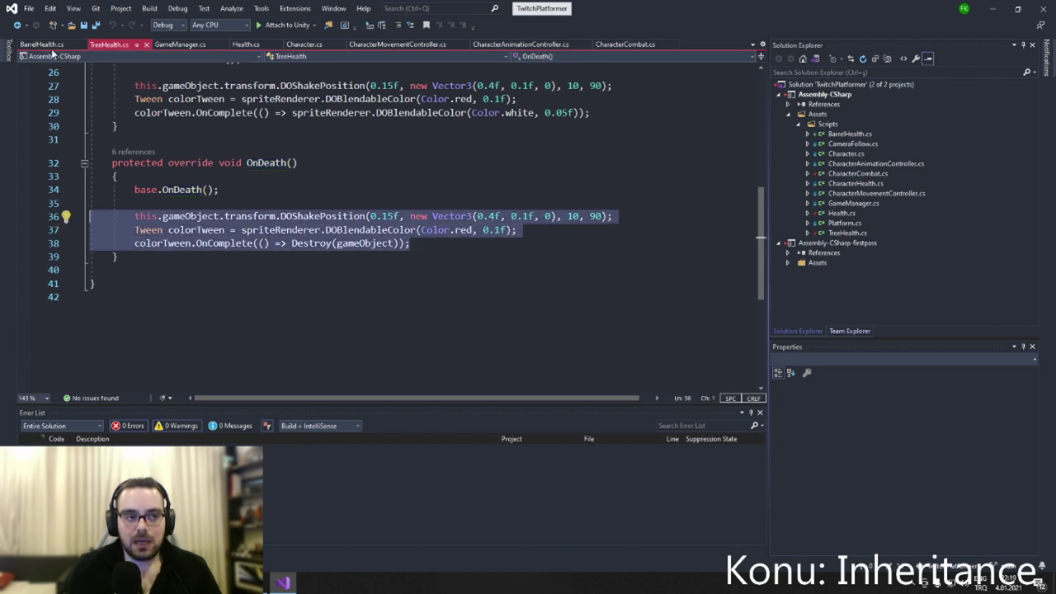
pyautogui.click(51, 45)
pyautogui.click(198, 181)
pyautogui.press('Return')
pyautogui.hotkey('ctrl', 'v')
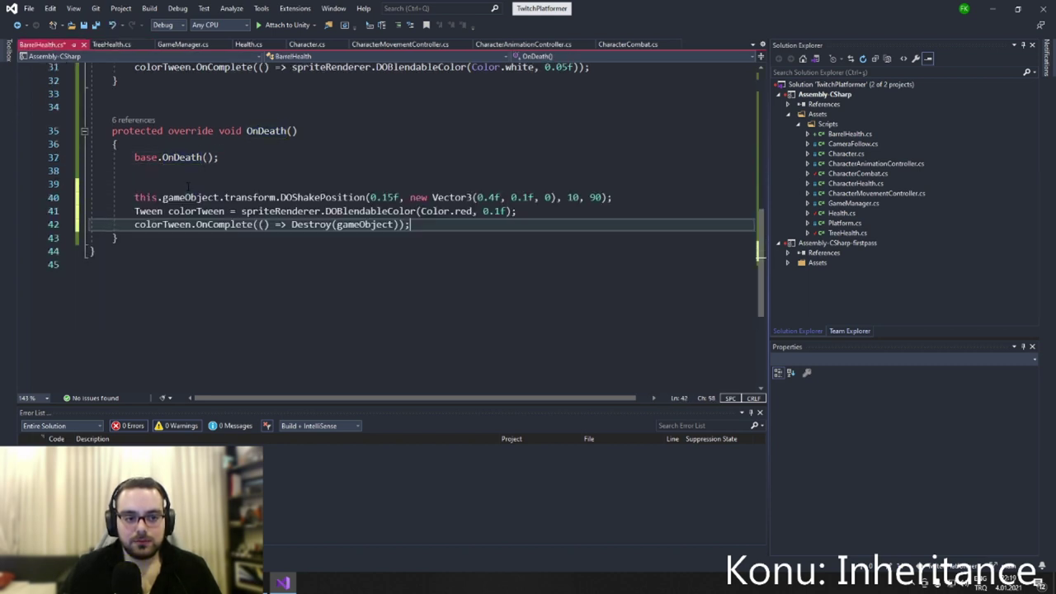
pyautogui.scroll(2, 227, 231)
pyautogui.hotkey('ctrl', 's')
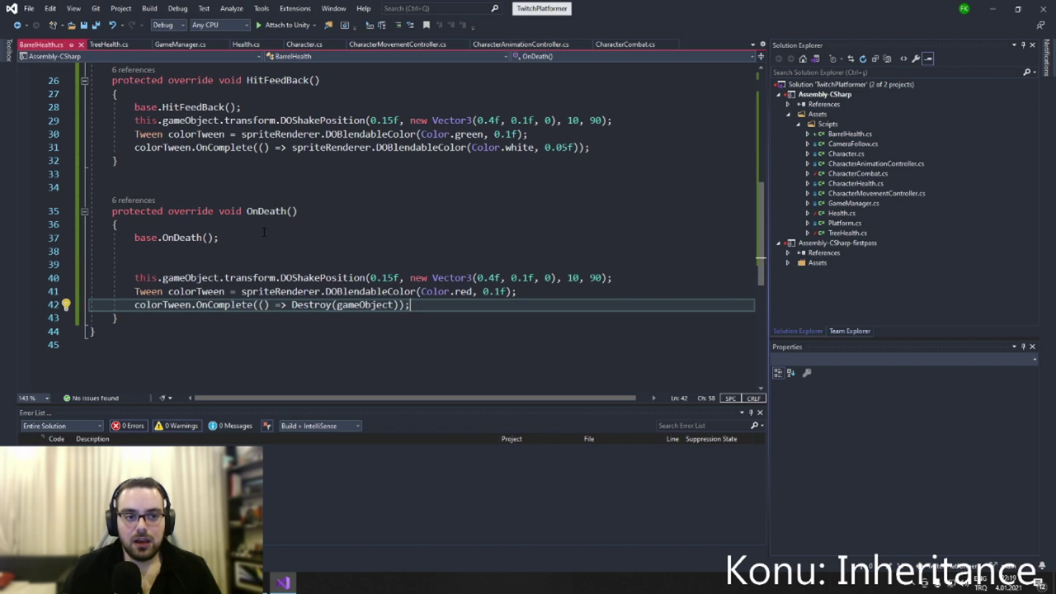
# Separate the Destroy line with a blank line and change the death tint to Color.green.
pyautogui.moveTo(437, 308); pyautogui.dragTo(165, 305)
pyautogui.click(353, 319)
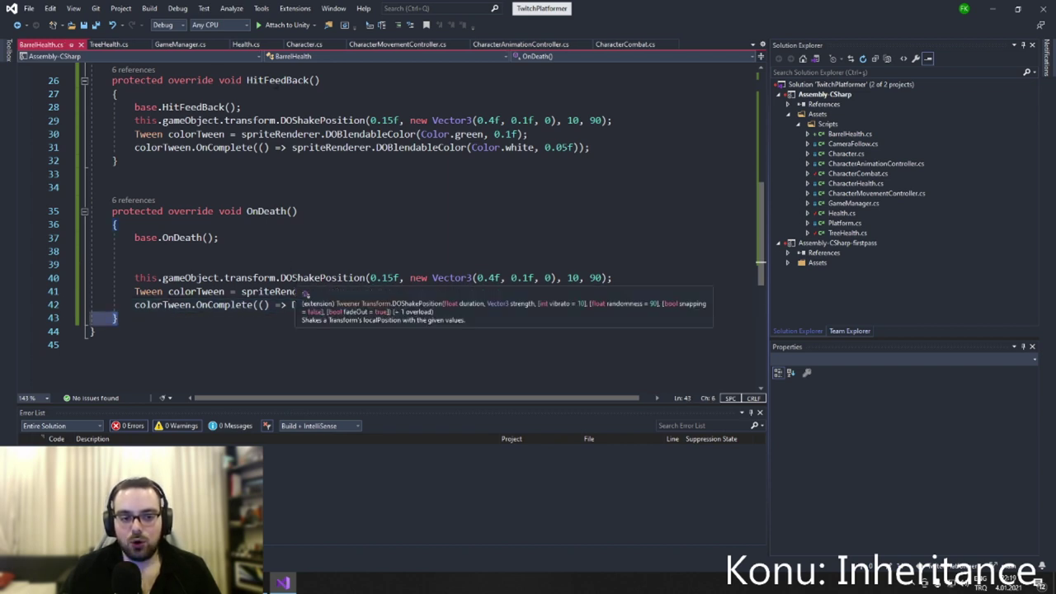
pyautogui.click(134, 304)
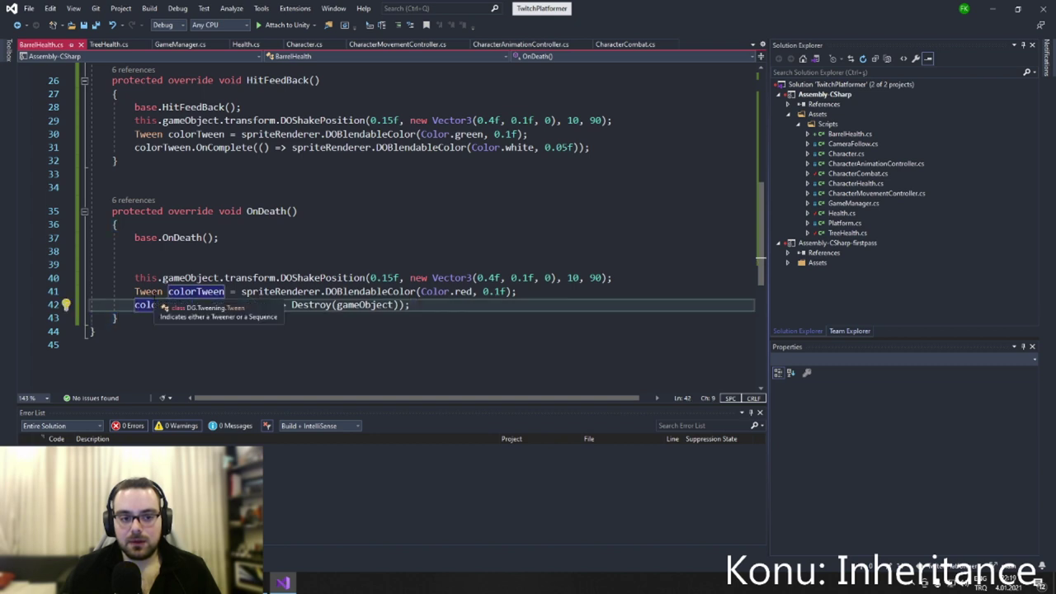
pyautogui.press('Return')
pyautogui.click(233, 263)
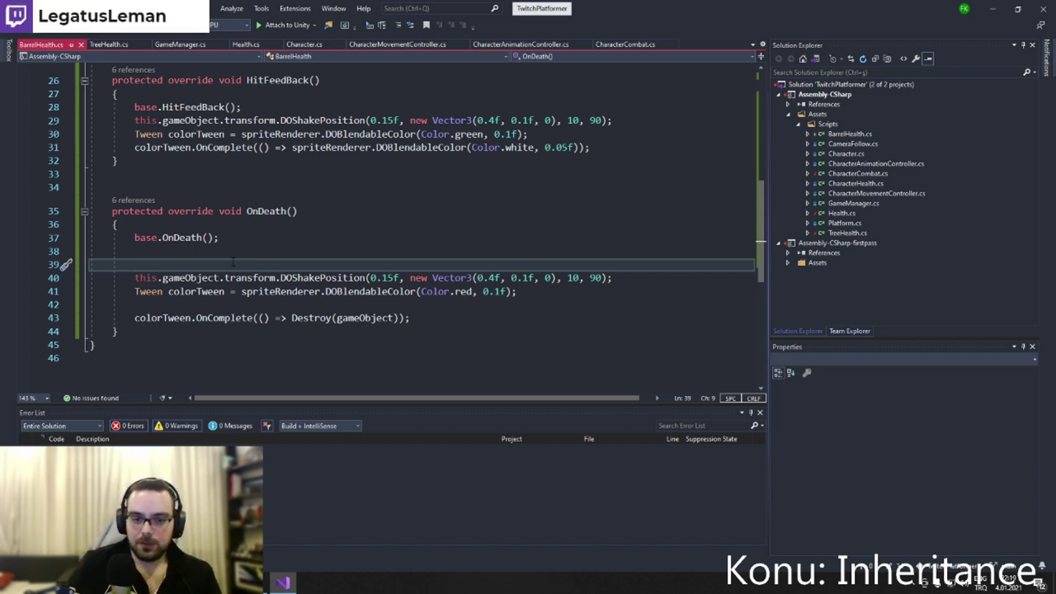
pyautogui.doubleClick(462, 292)
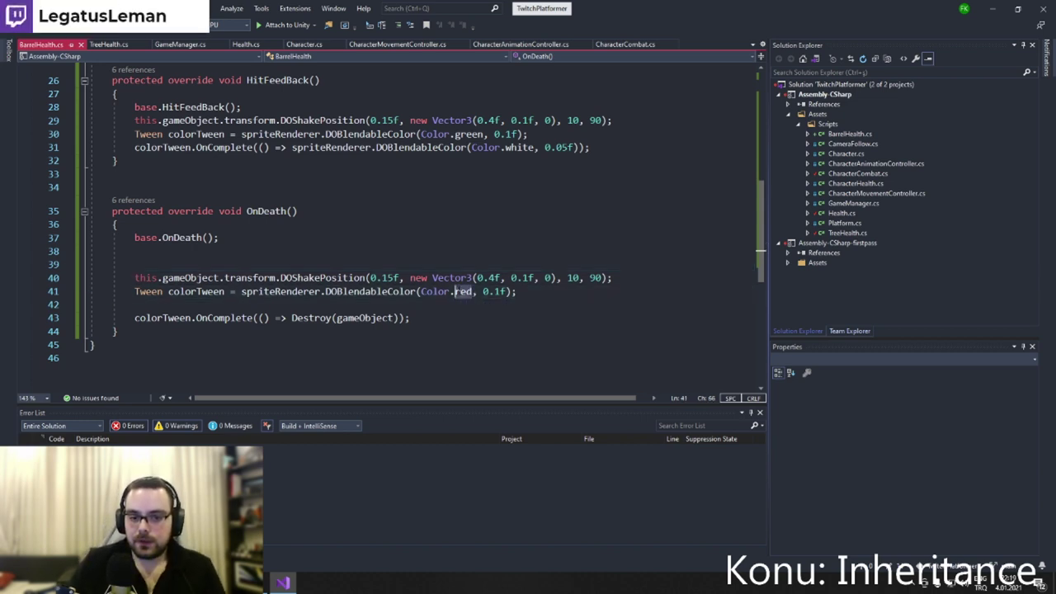
pyautogui.press('BackSpace')
pyautogui.write('gre')
pyautogui.press('Tab')
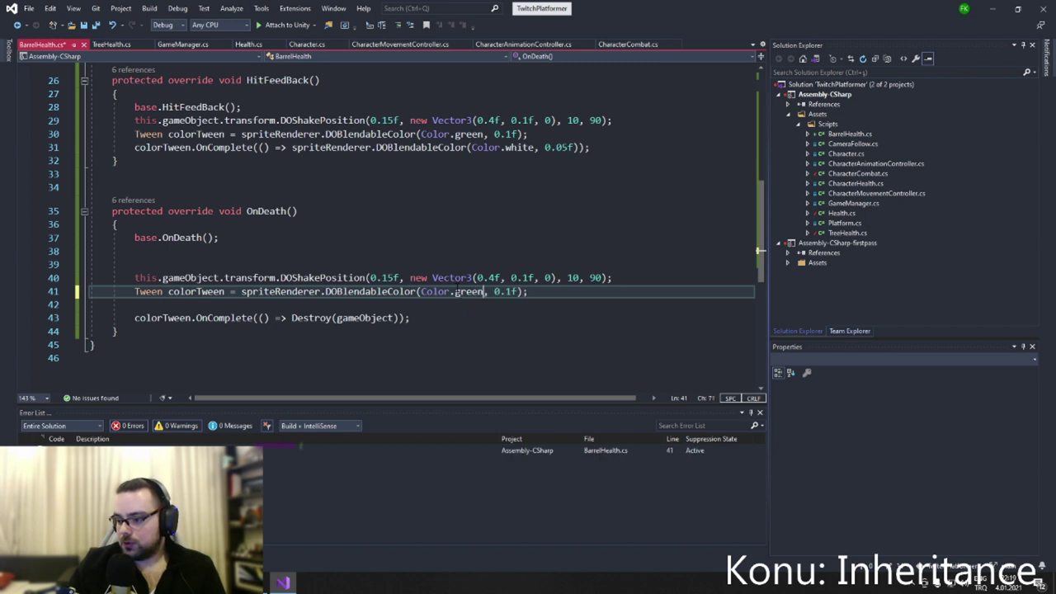
pyautogui.hotkey('ctrl', 's')
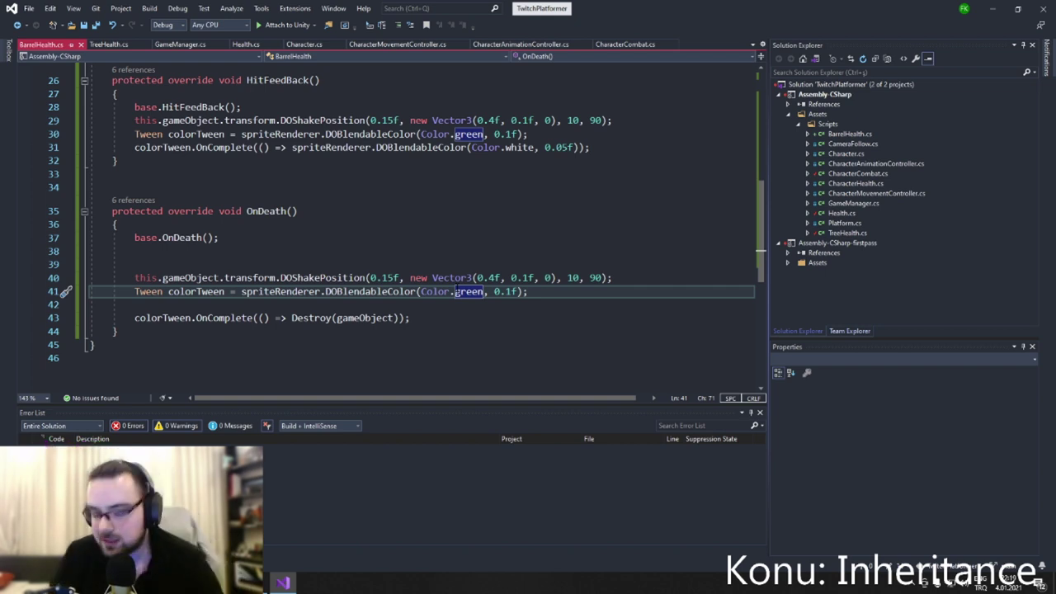
# Remove stray blank lines around TakeDamage, save, and switch back to Unity.
pyautogui.scroll(5, 454, 287)
pyautogui.scroll(4, 455, 287)
pyautogui.scroll(-1, 454, 288)
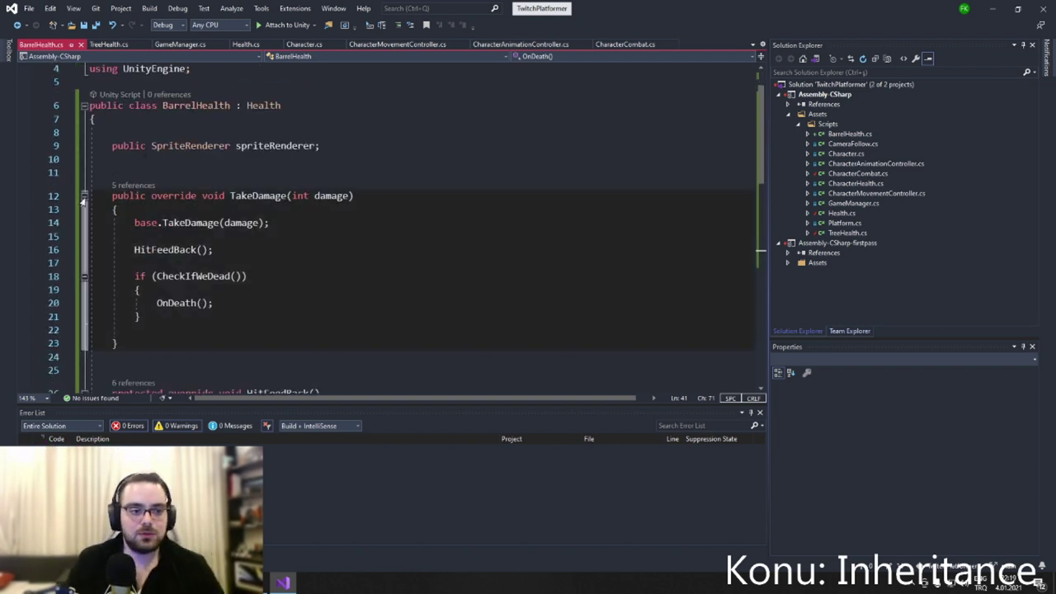
pyautogui.click(92, 175)
pyautogui.press('BackSpace')
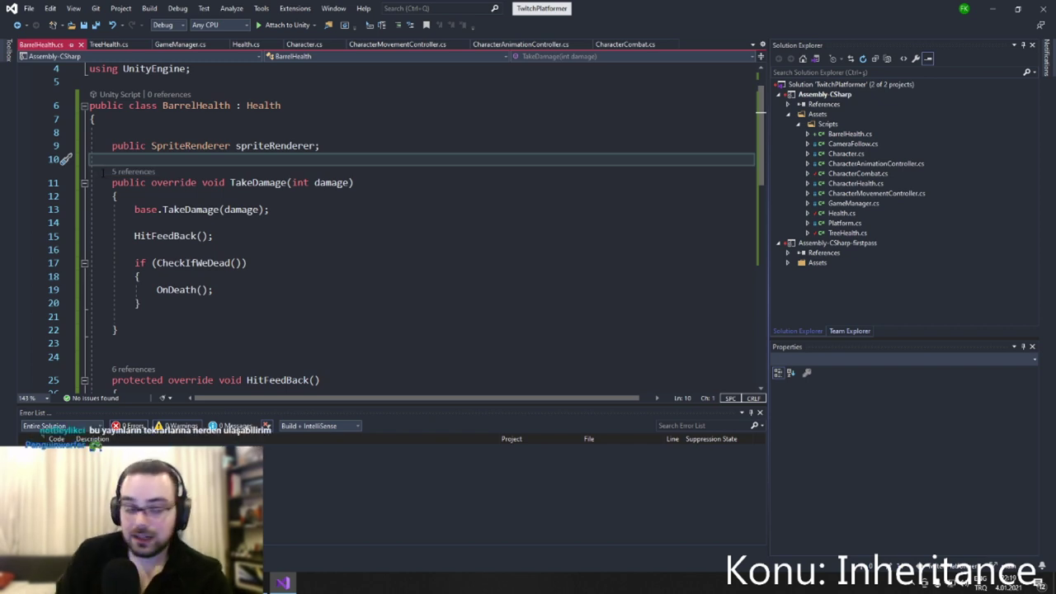
pyautogui.click(188, 343)
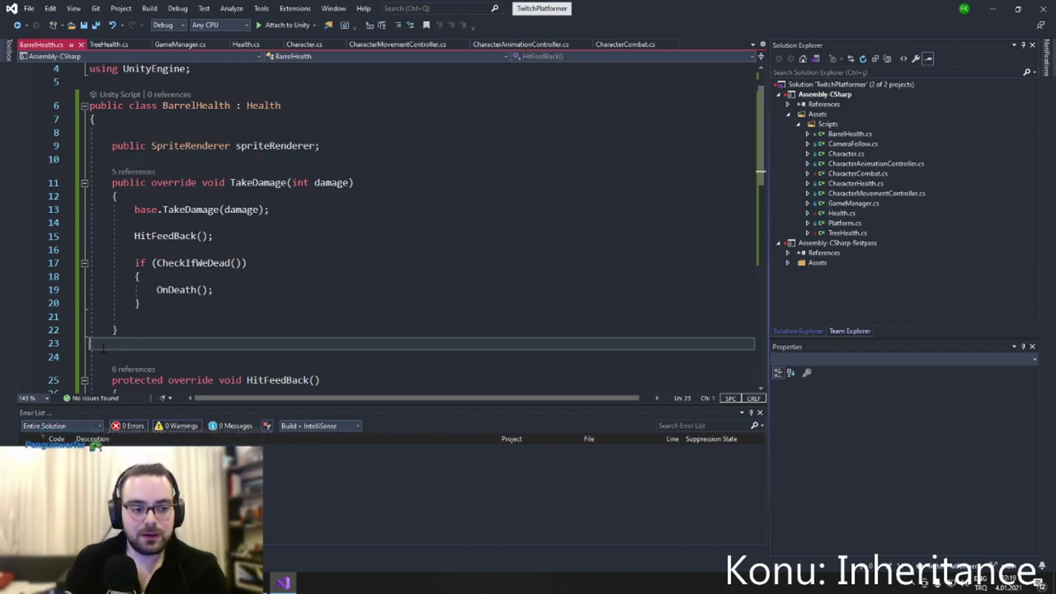
pyautogui.press('BackSpace')
pyautogui.hotkey('ctrl', 's')
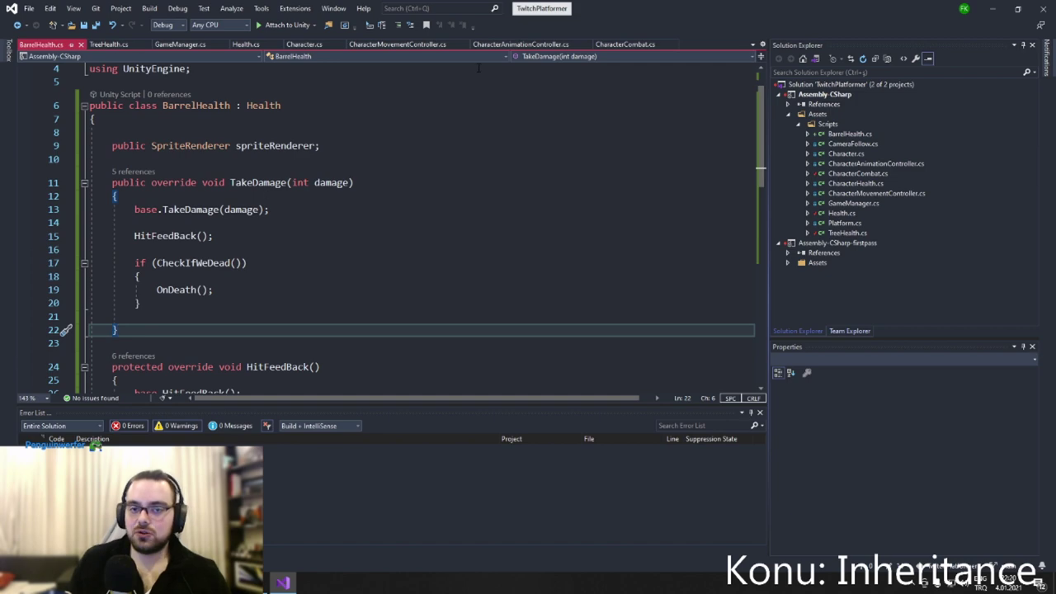
pyautogui.hotkey('alt', 'Tab')
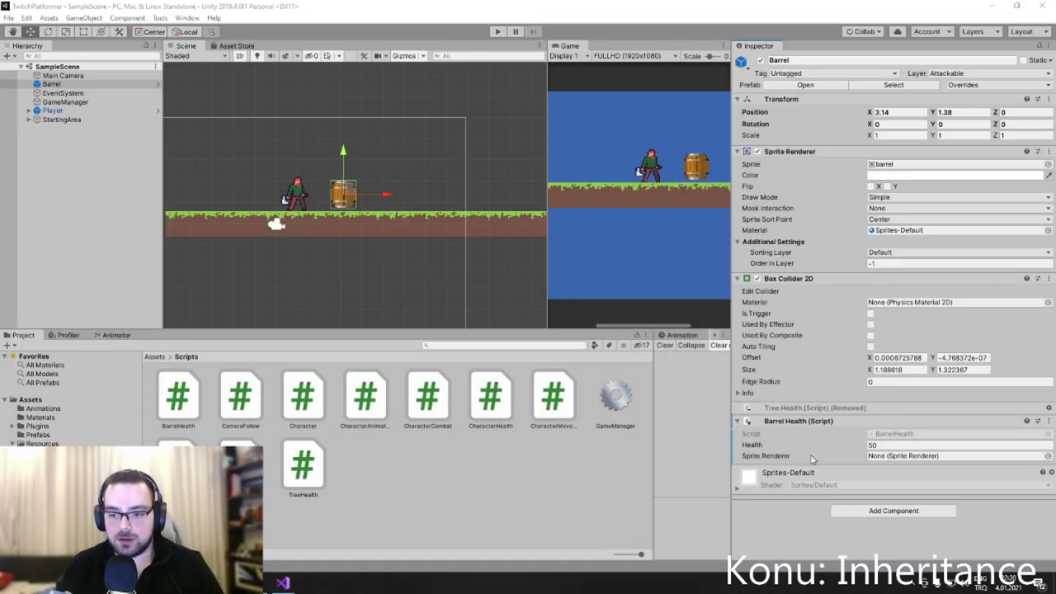
# Assign the Barrel's sprite renderer to its health component in the Barrel prefab, then return to SampleScene.
pyautogui.doubleClick(97, 85)
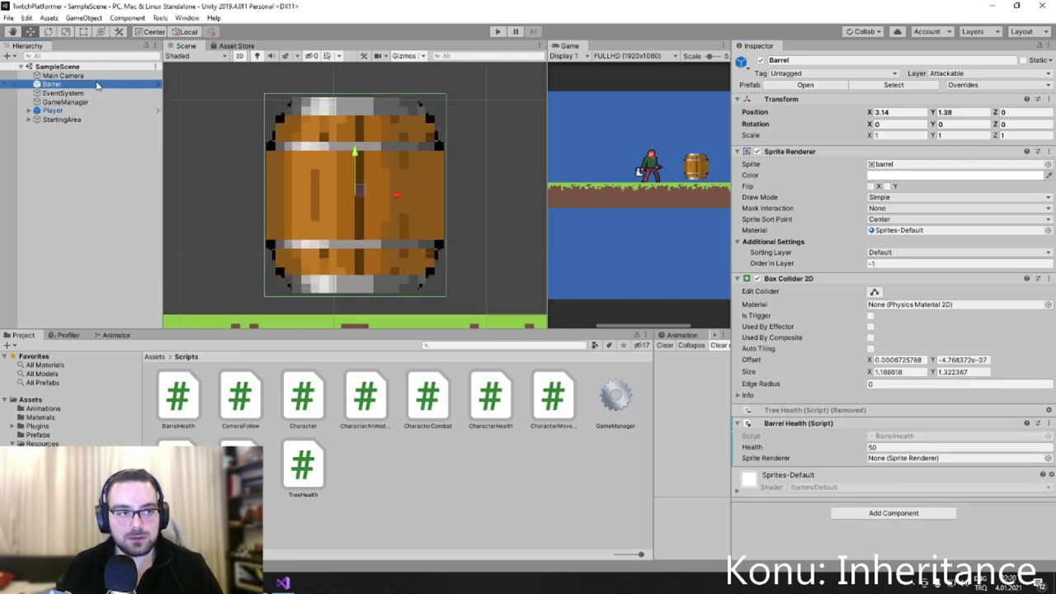
pyautogui.scroll(-1, 430, 212)
pyautogui.scroll(-2, 430, 212)
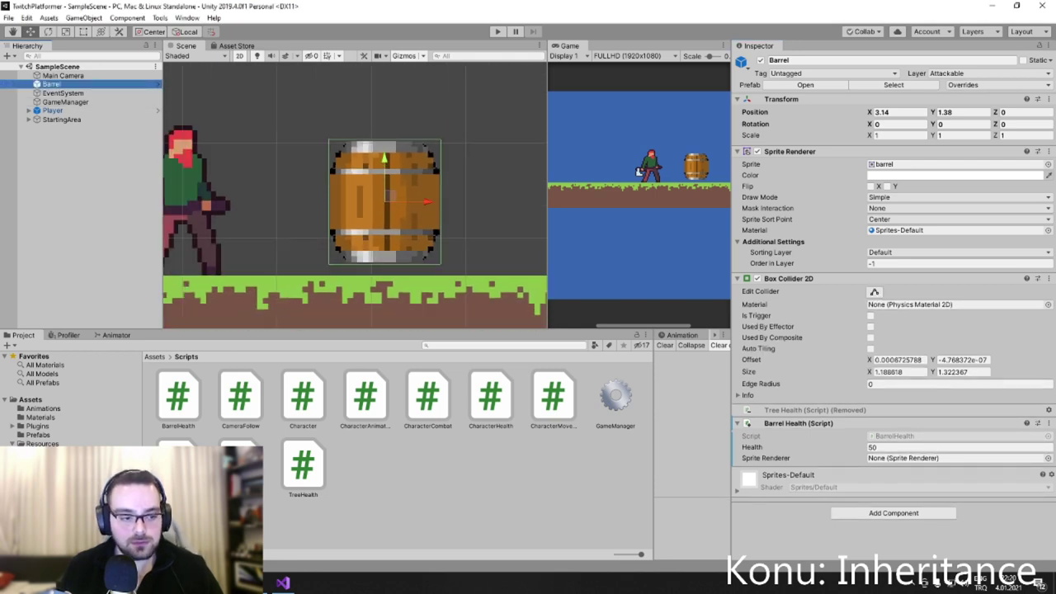
pyautogui.click(111, 444)
pyautogui.click(111, 452)
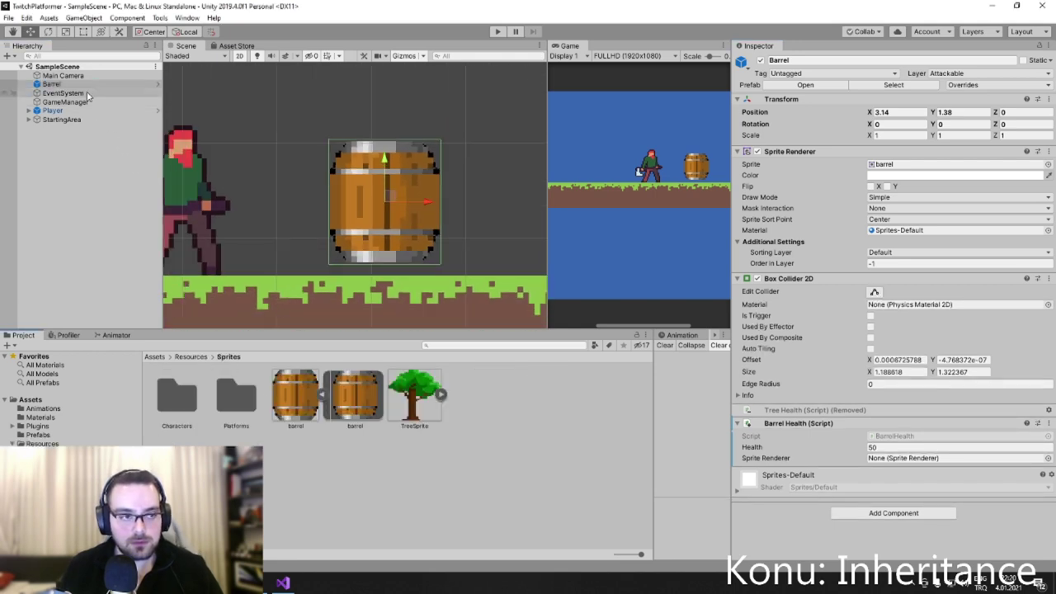
pyautogui.click(805, 86)
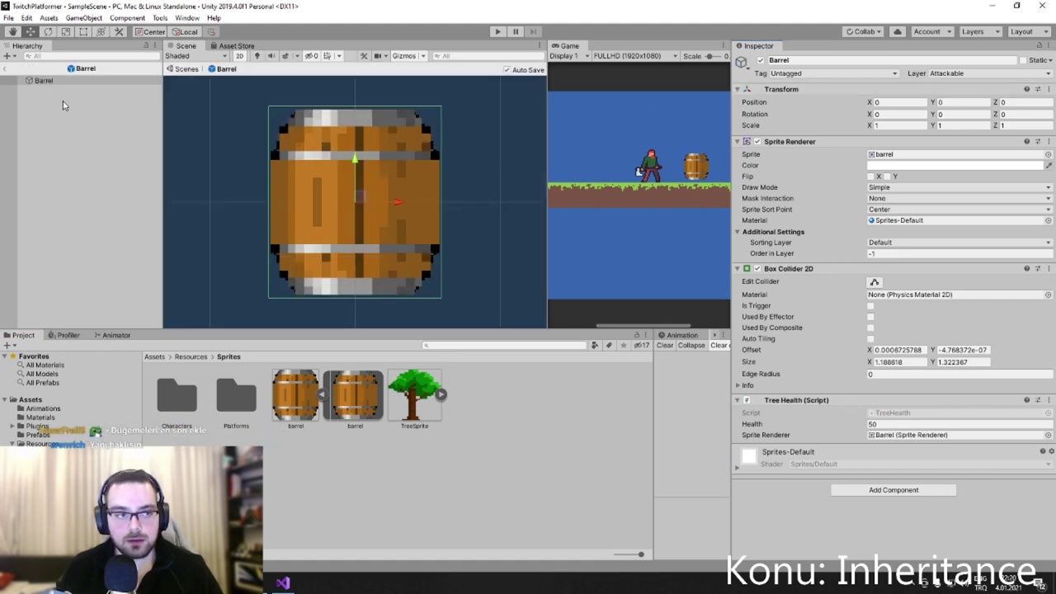
pyautogui.moveTo(45, 80); pyautogui.dragTo(882, 437)
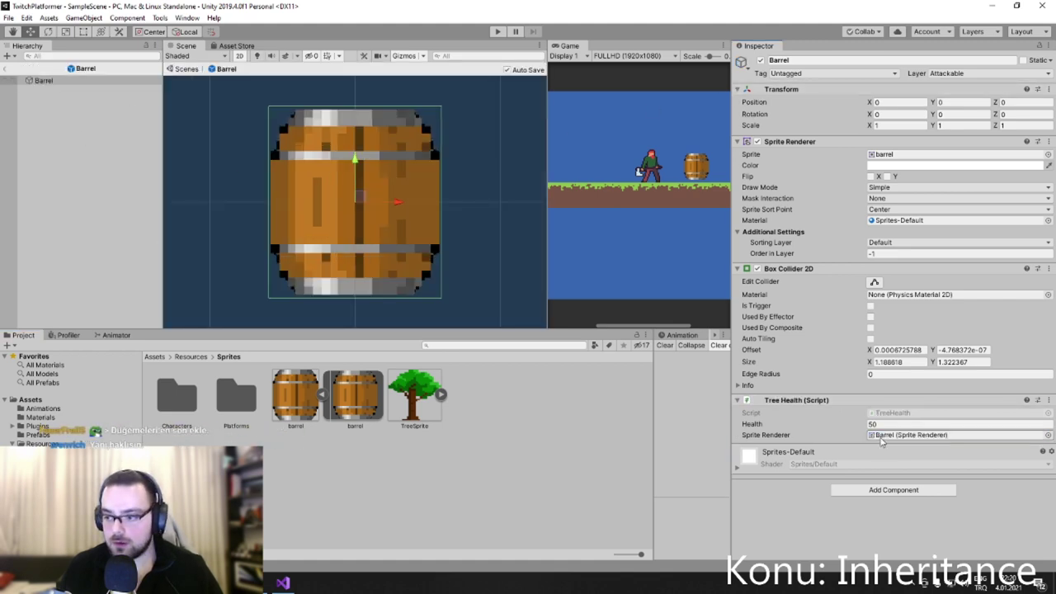
pyautogui.click(10, 74)
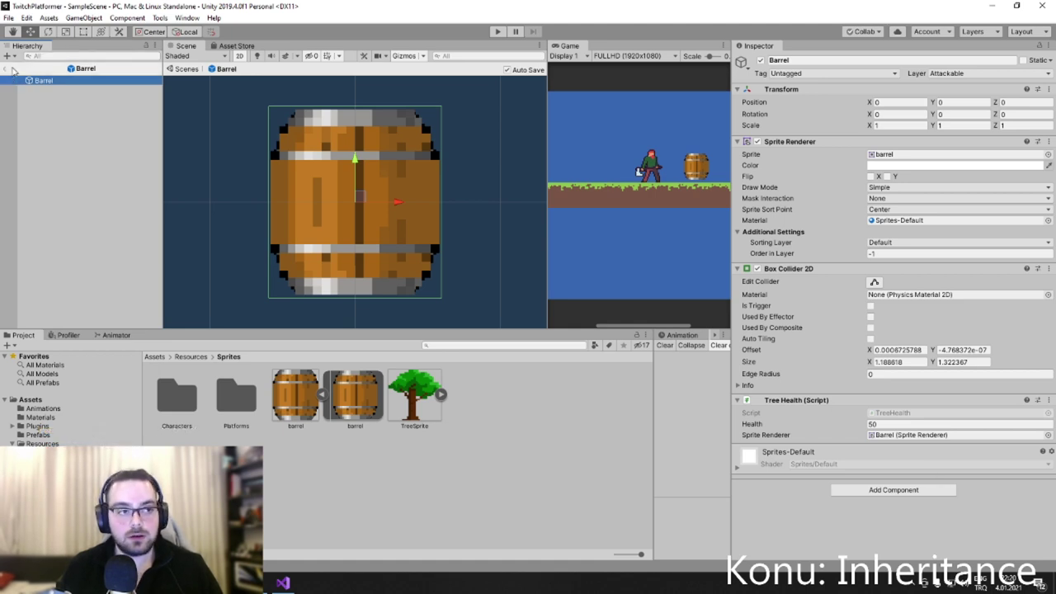
pyautogui.click(7, 70)
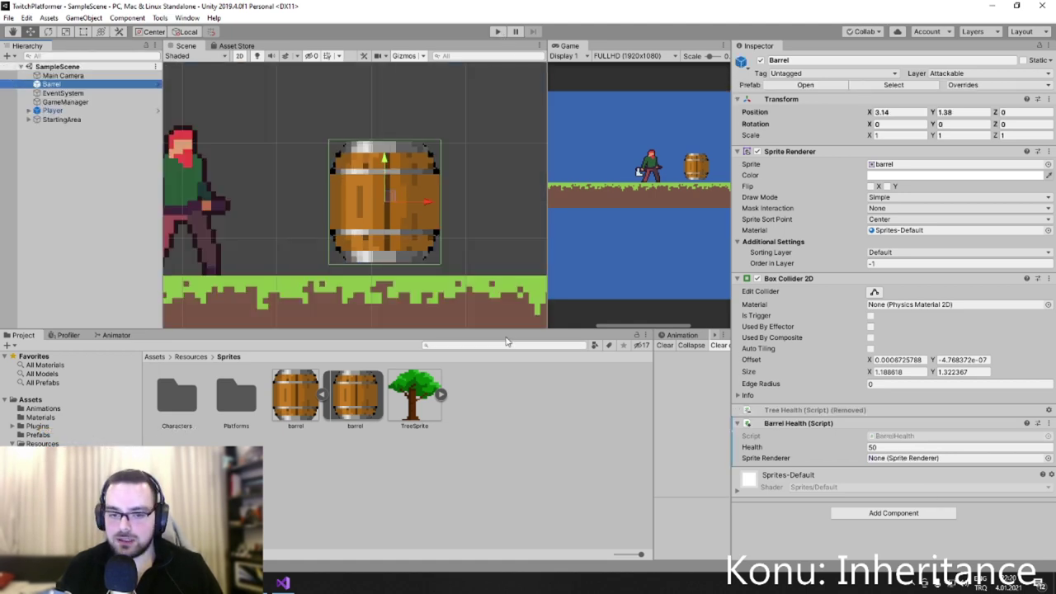
# Play-test the scene, walking the player to the barrel and swinging the axe at it twice.
pyautogui.moveTo(462, 331); pyautogui.dragTo(462, 396)
pyautogui.scroll(-3, 403, 254)
pyautogui.scroll(-1, 403, 254)
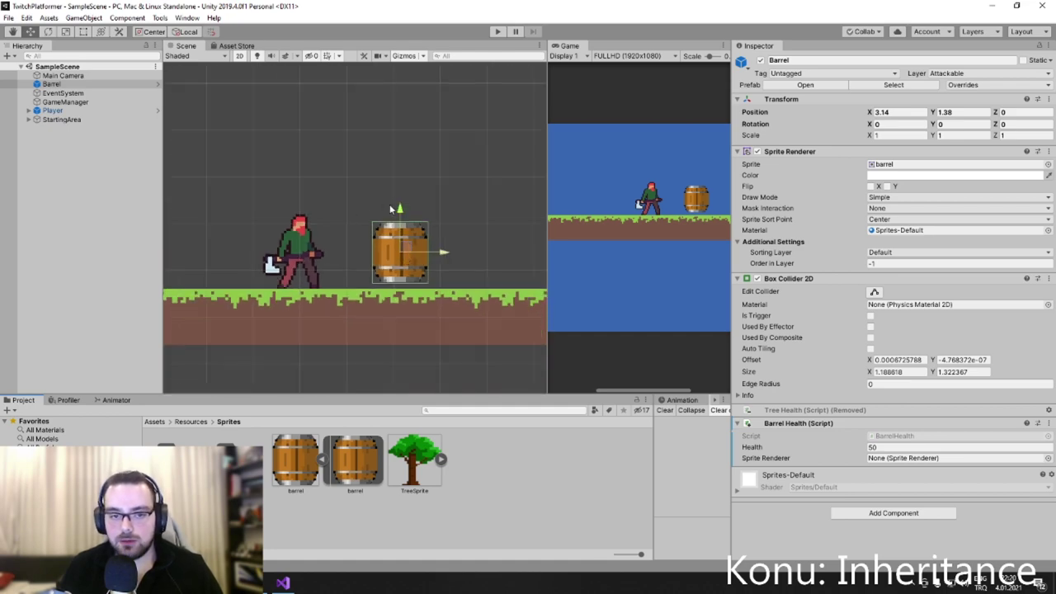
pyautogui.click(501, 31)
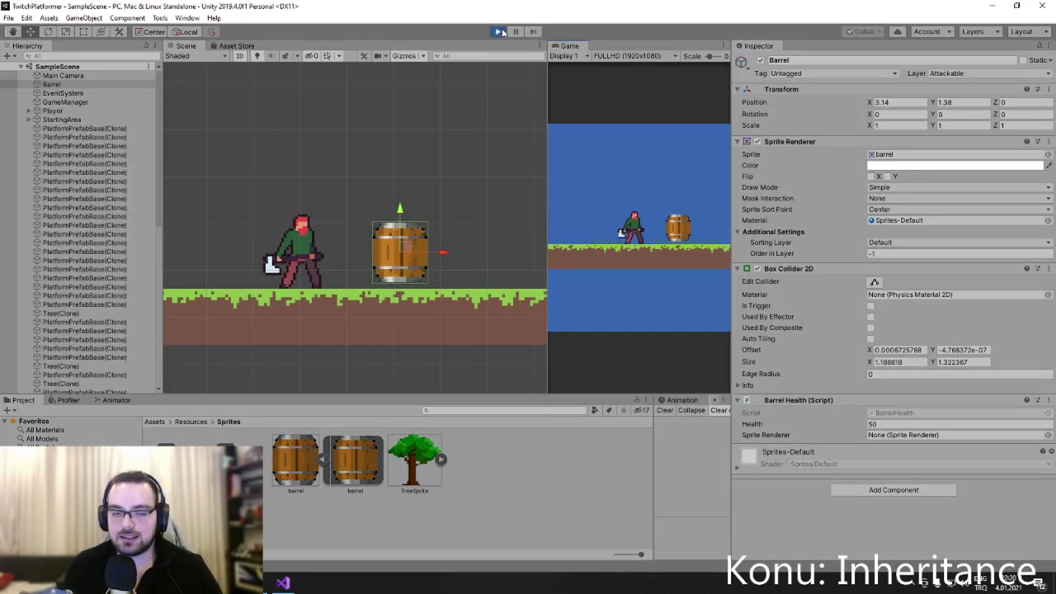
pyautogui.press('d')
pyautogui.click(635, 205)
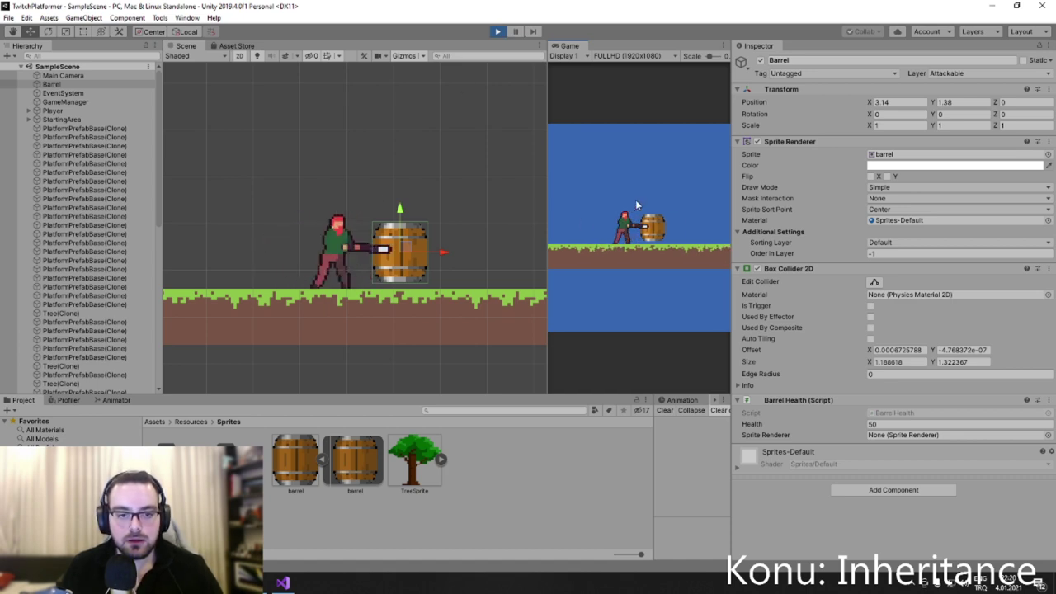
pyautogui.press('a')
pyautogui.press('d')
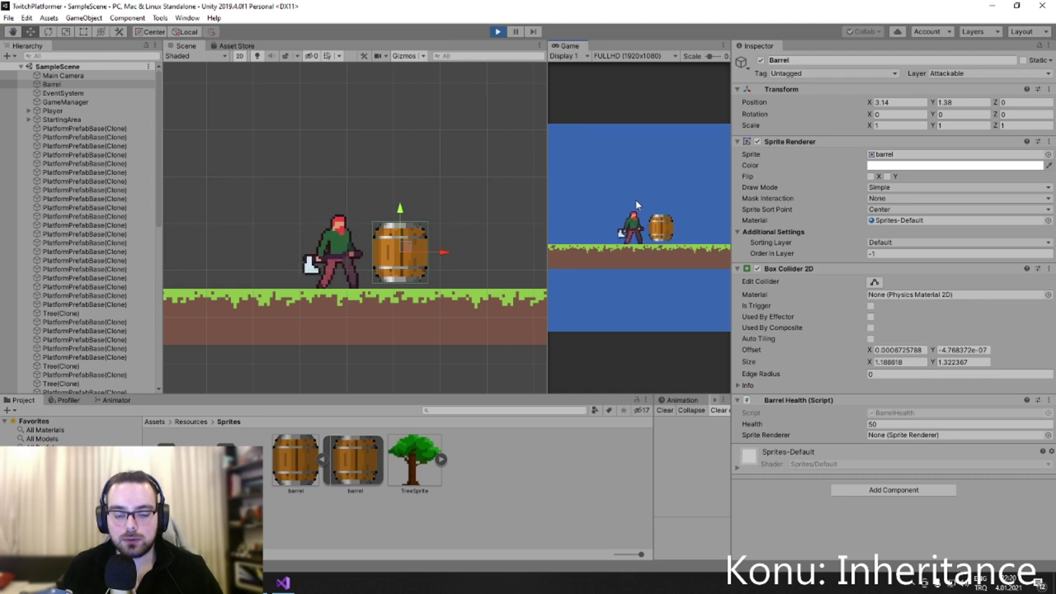
pyautogui.click(635, 200)
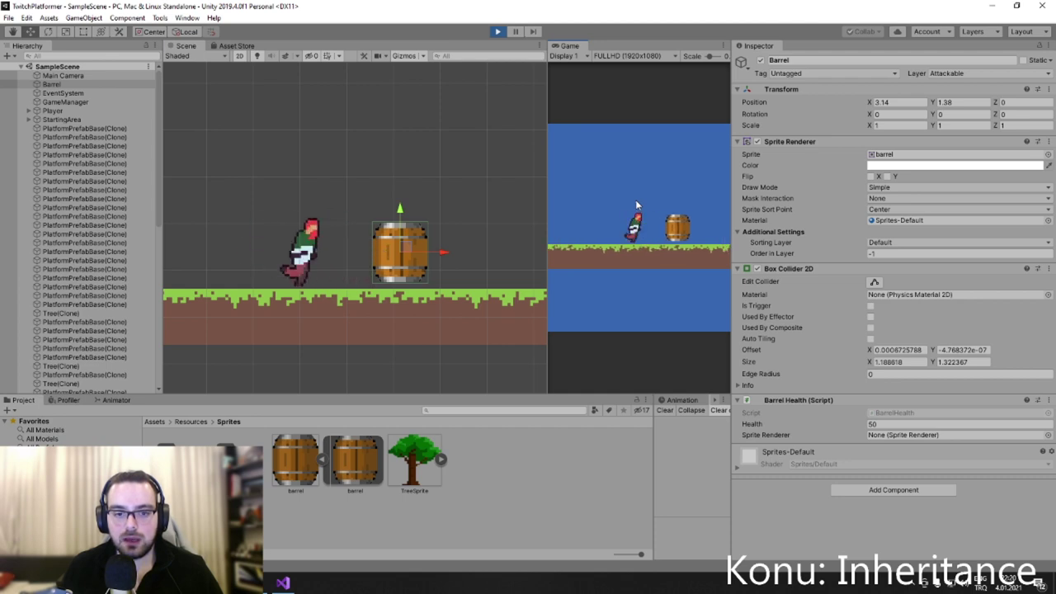
pyautogui.press('a')
pyautogui.press('space')
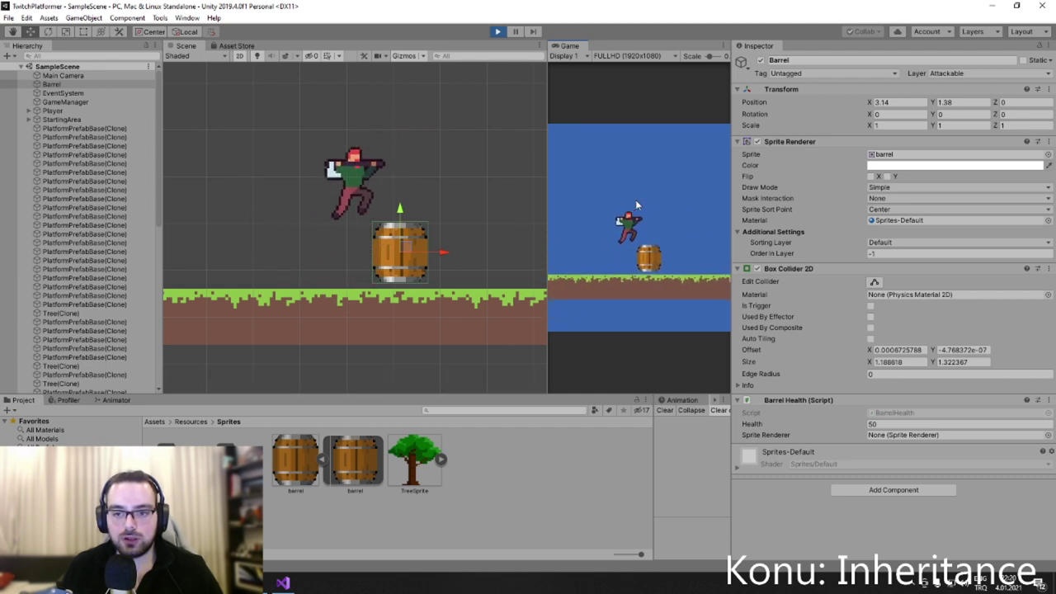
pyautogui.click(497, 32)
# Open the Tree prefab from the Prefabs folder in Prefab Mode, then switch to Visual Studio.
pyautogui.click(41, 483)
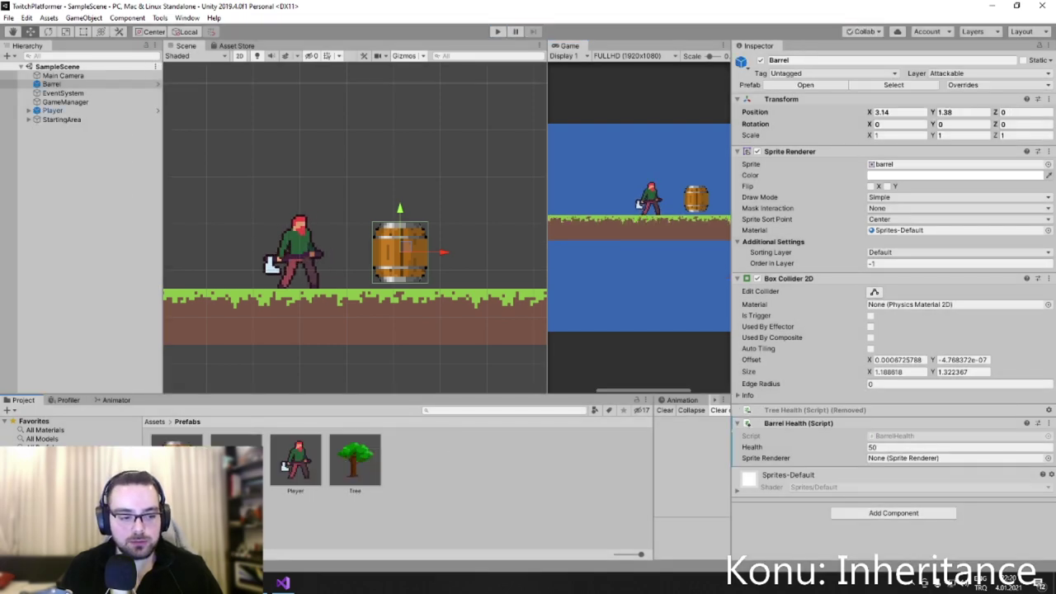
pyautogui.click(356, 464)
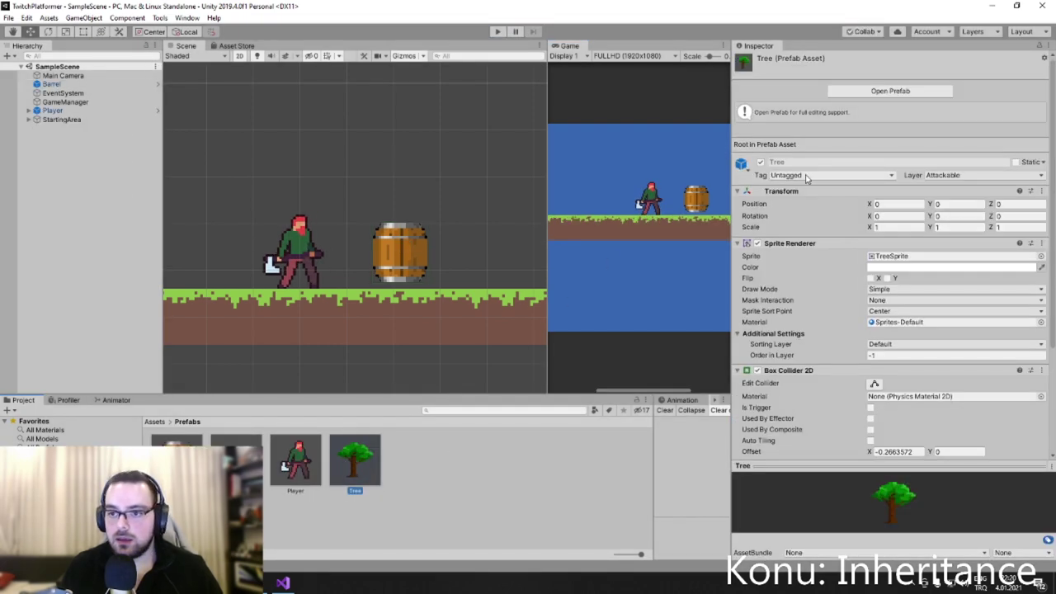
pyautogui.doubleClick(353, 470)
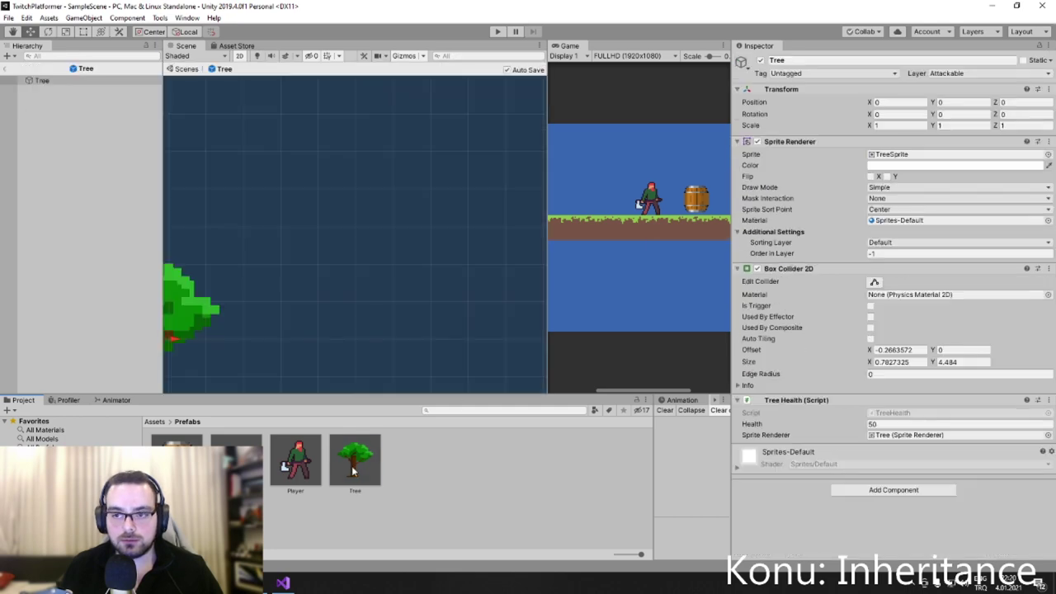
pyautogui.click(283, 581)
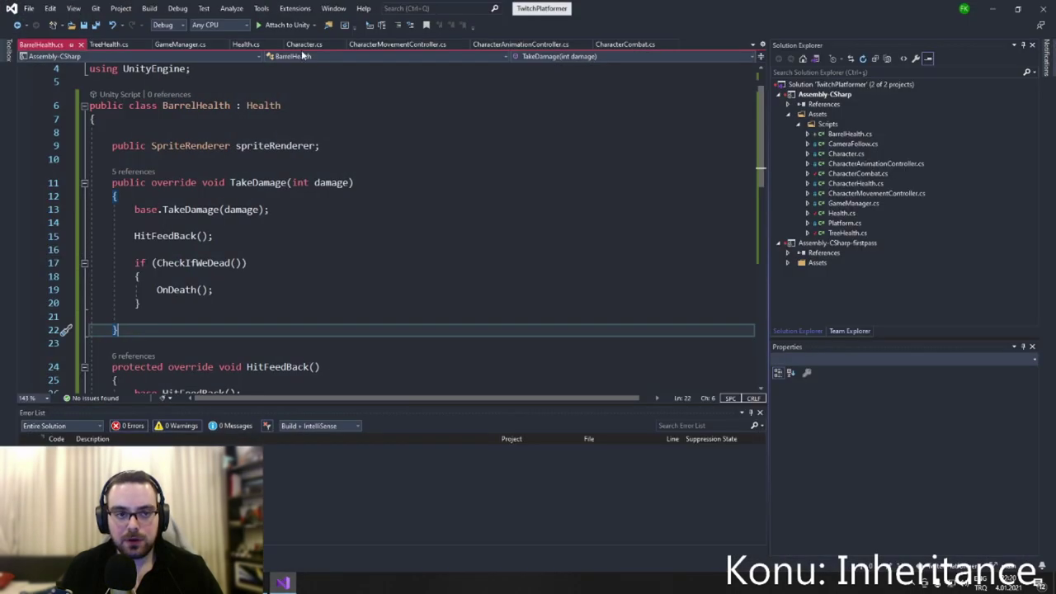
# Show CharacterCombat.cs with the caret on the Attack method's foreach hit loop.
pyautogui.click(624, 44)
pyautogui.scroll(1, 410, 219)
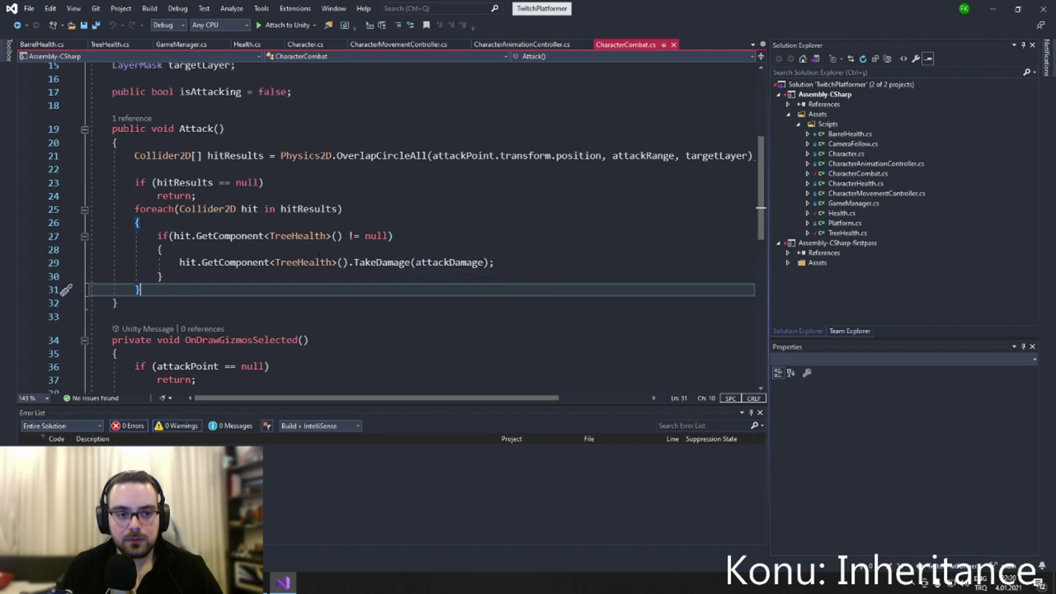
pyautogui.click(410, 210)
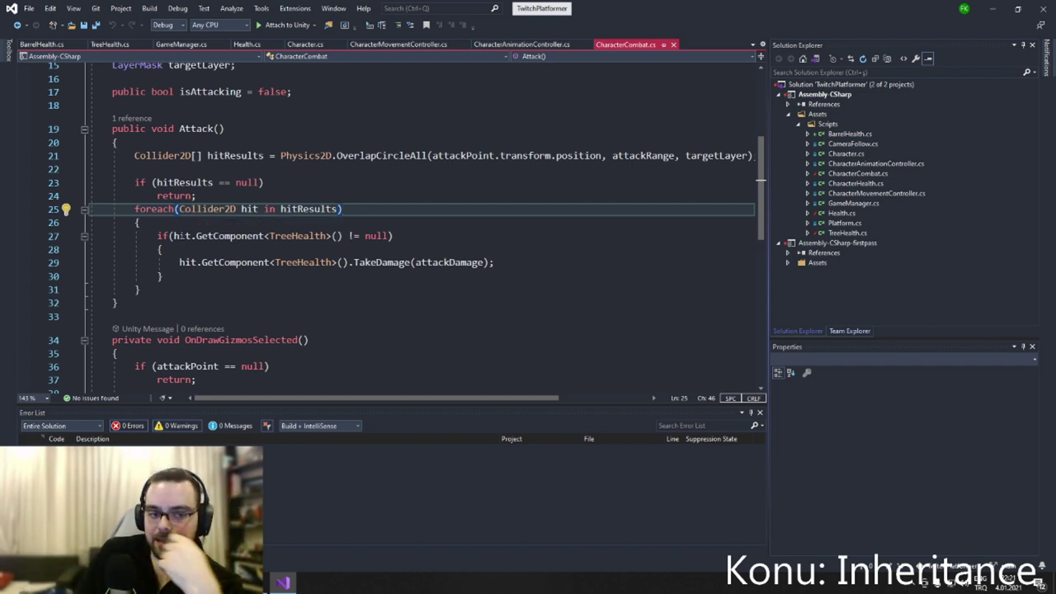
# Select the Barrel prefab asset, remove its Tree Health component and add Barrel Health.
pyautogui.click(992, 9)
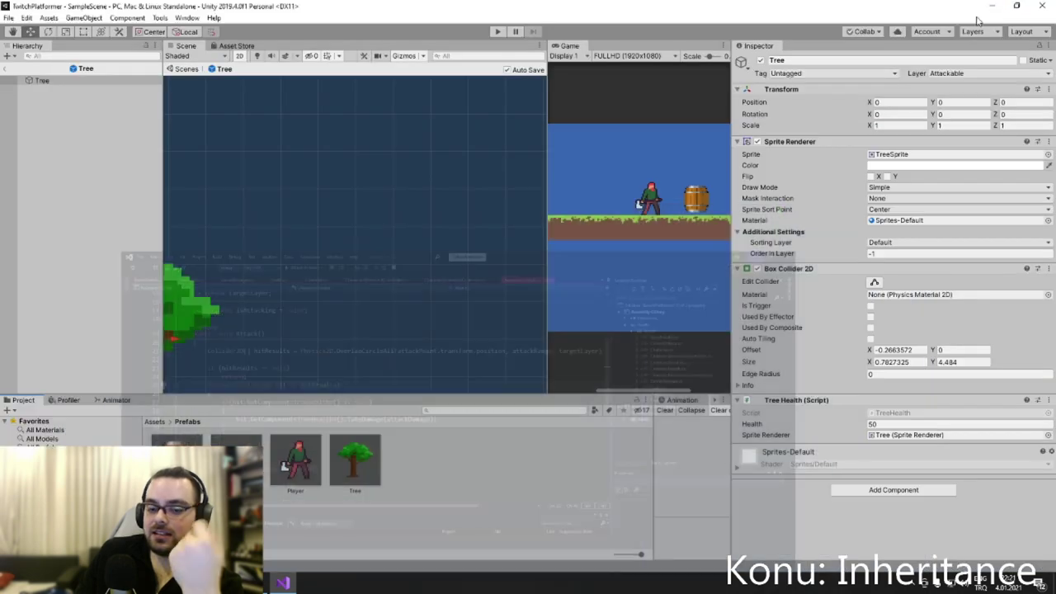
pyautogui.click(283, 464)
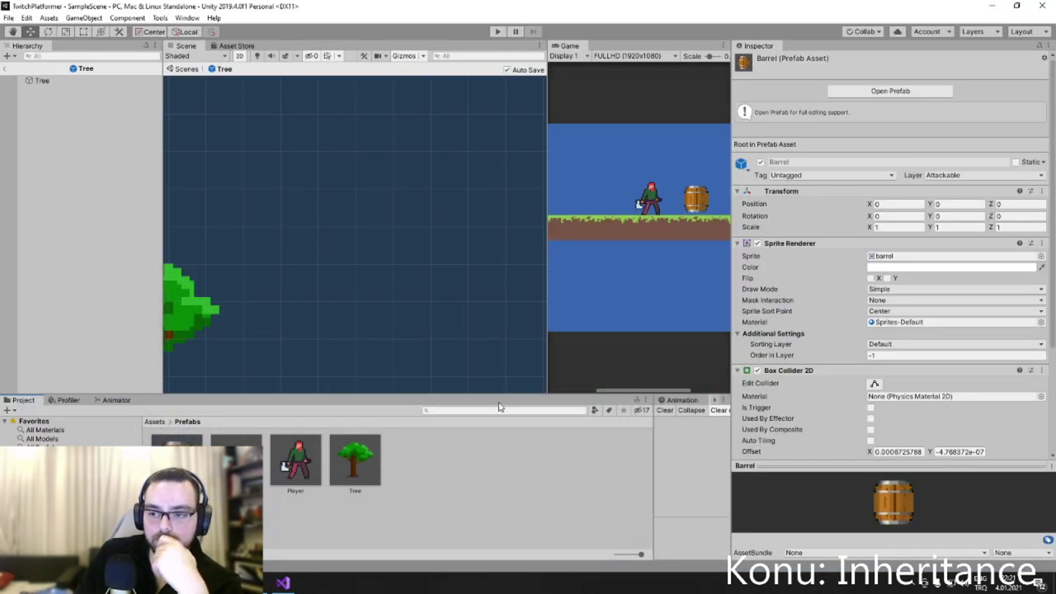
pyautogui.scroll(-5, 785, 377)
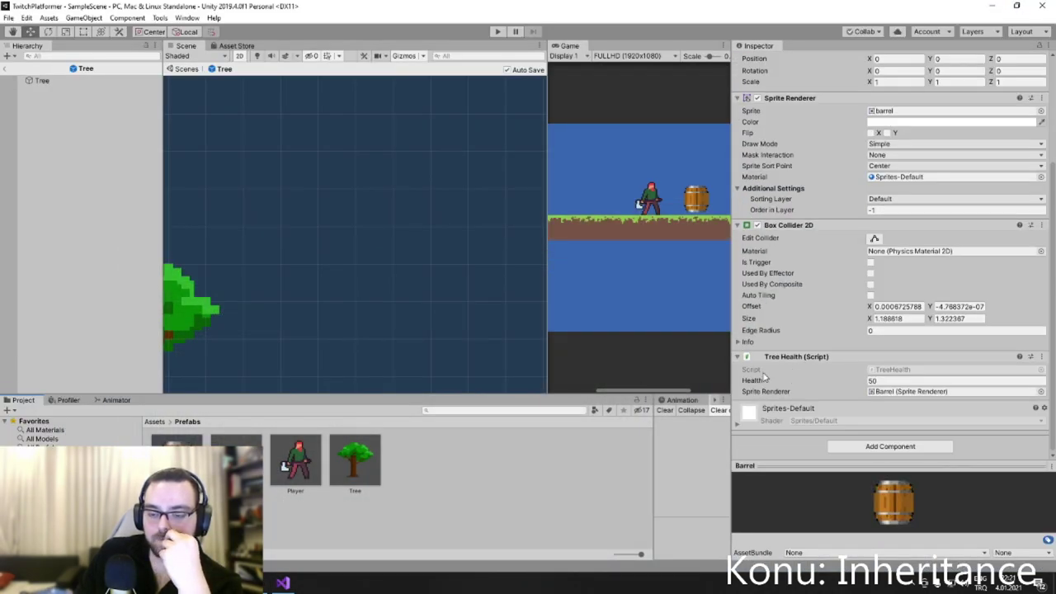
pyautogui.click(1041, 356)
pyautogui.click(1016, 385)
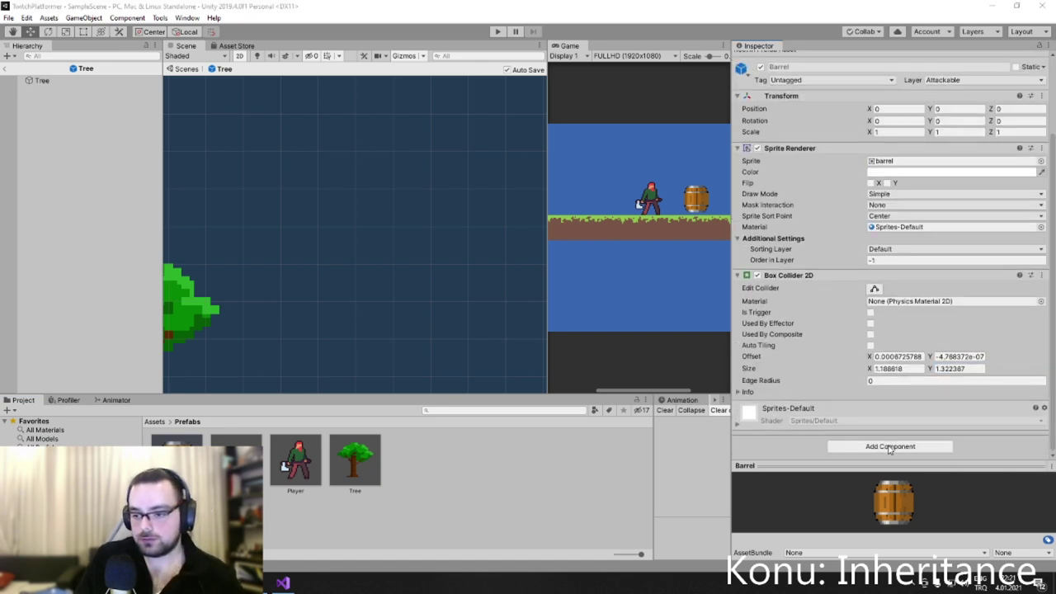
pyautogui.click(890, 447)
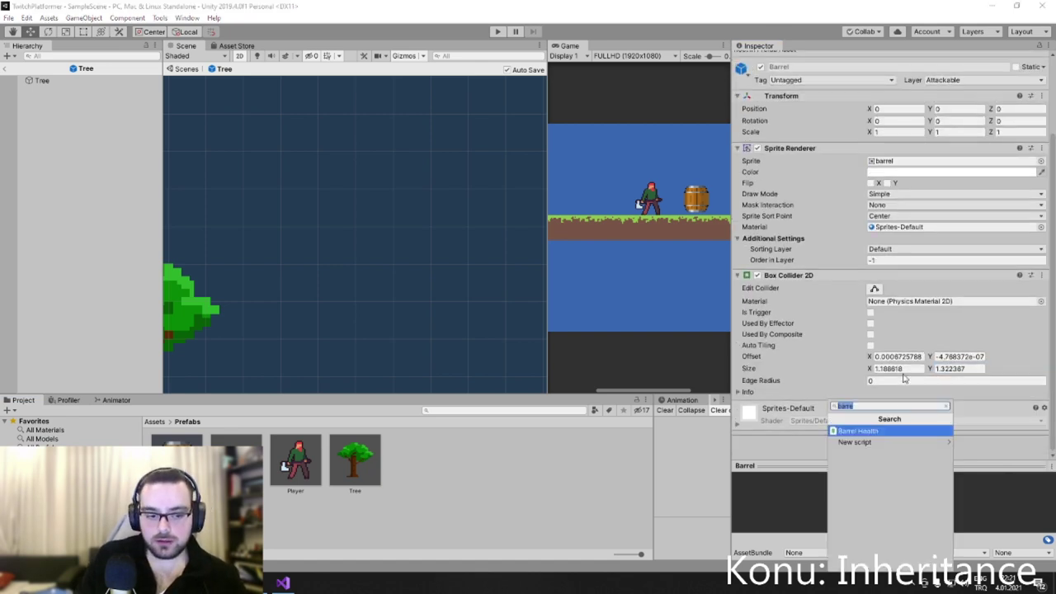
pyautogui.press('Return')
# Enter a Health value of 50, then undo the Barrel Health and Tree Health changes.
pyautogui.click(894, 430)
pyautogui.write('50')
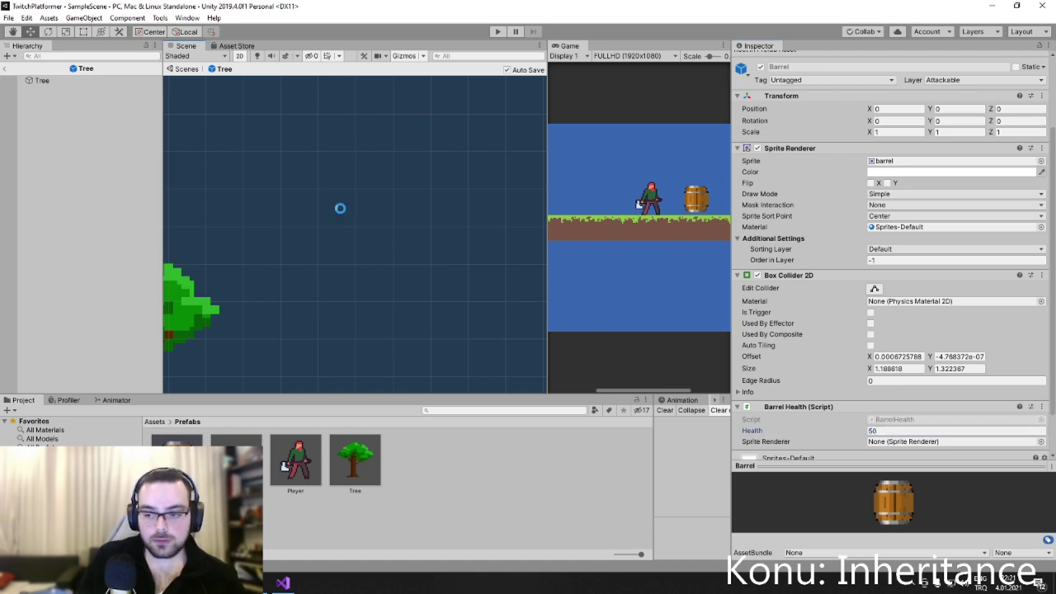
pyautogui.scroll(-2, 904, 429)
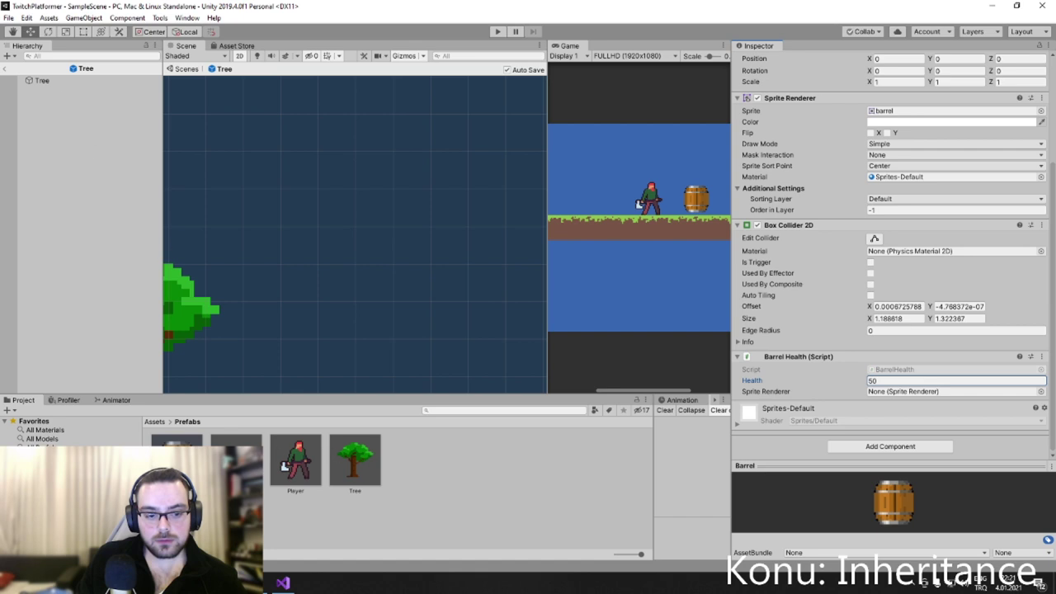
pyautogui.press('Return')
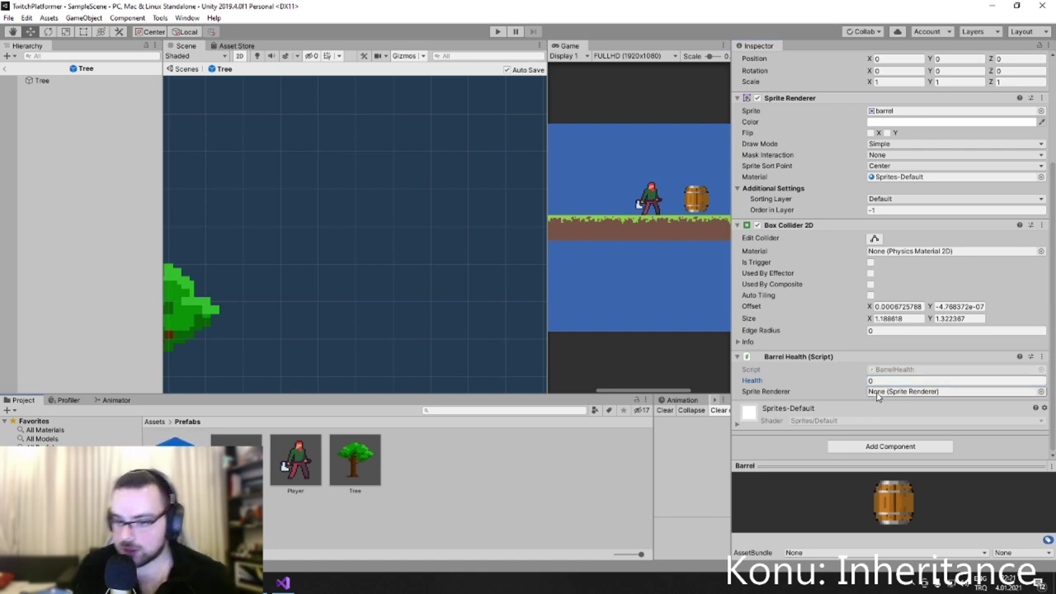
pyautogui.hotkey('ctrl', 'z')
pyautogui.hotkey('ctrl', 'y')
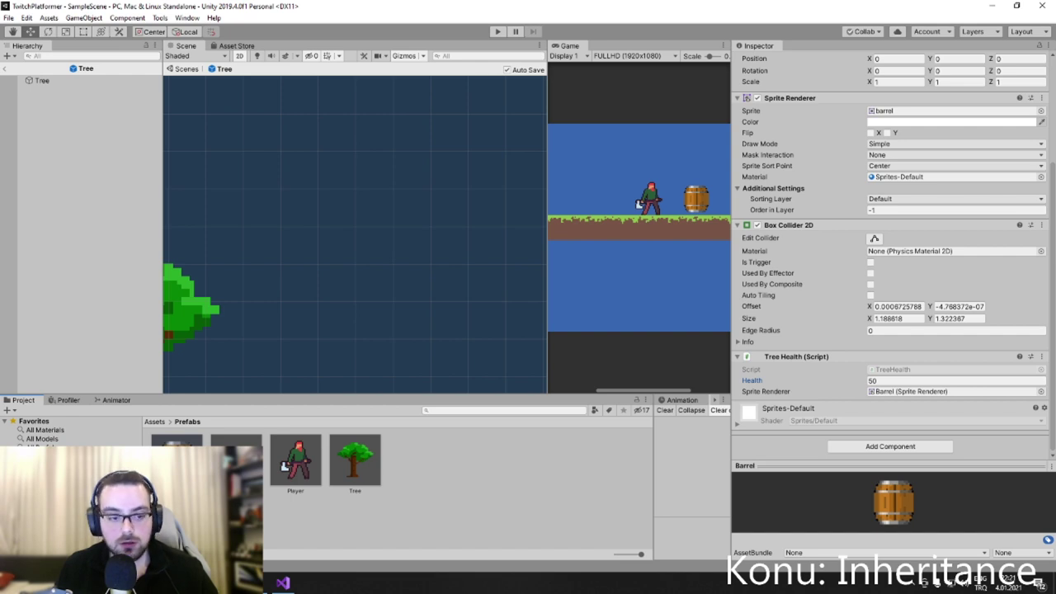
# Open the Barrel prefab in Prefab Mode, briefly comparing the Tree prefab, and set Health to 25.
pyautogui.doubleClick(177, 459)
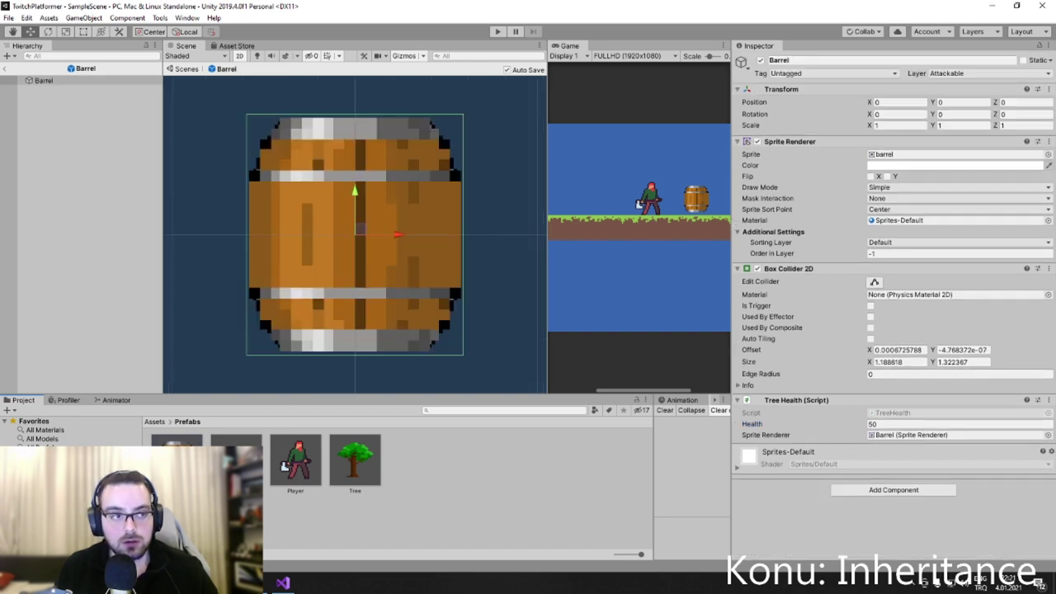
pyautogui.doubleClick(354, 459)
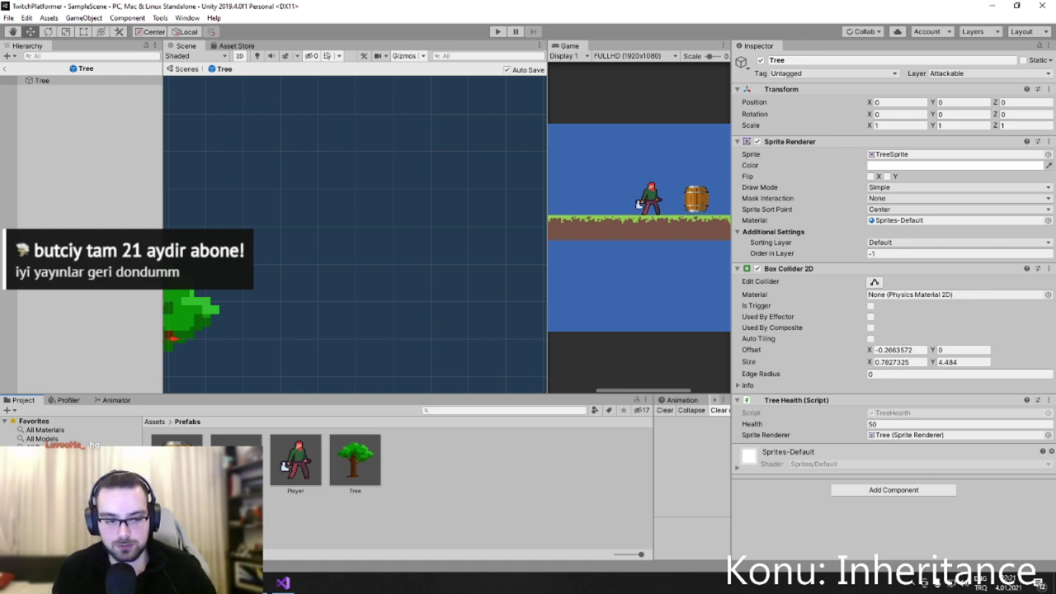
pyautogui.doubleClick(176, 449)
pyautogui.click(890, 423)
pyautogui.write('25')
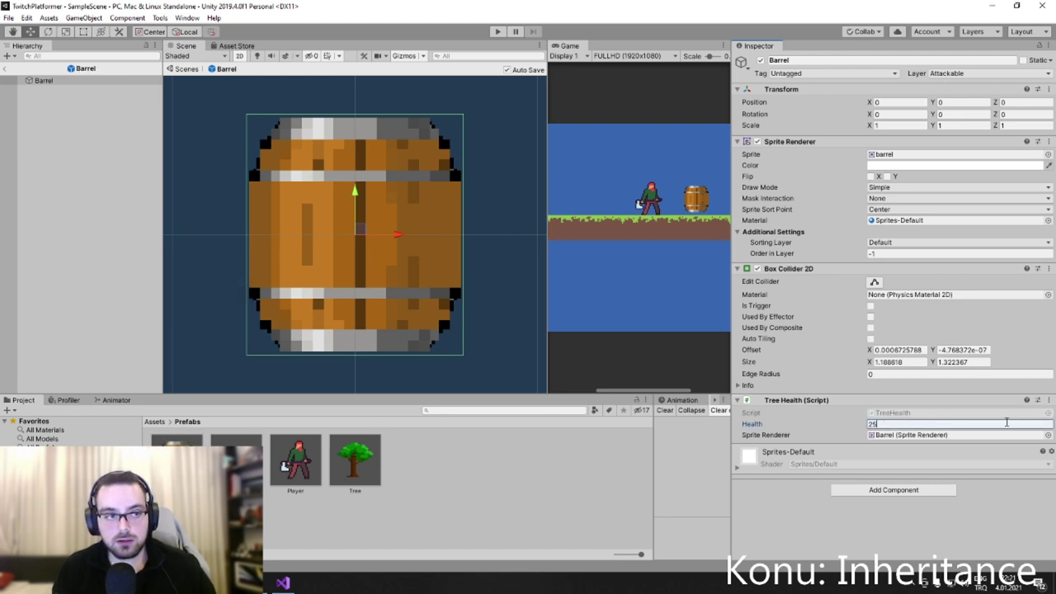
# Replace the Barrel's Tree Health with Barrel Health and set its Health to 25.
pyautogui.click(1048, 400)
pyautogui.click(965, 427)
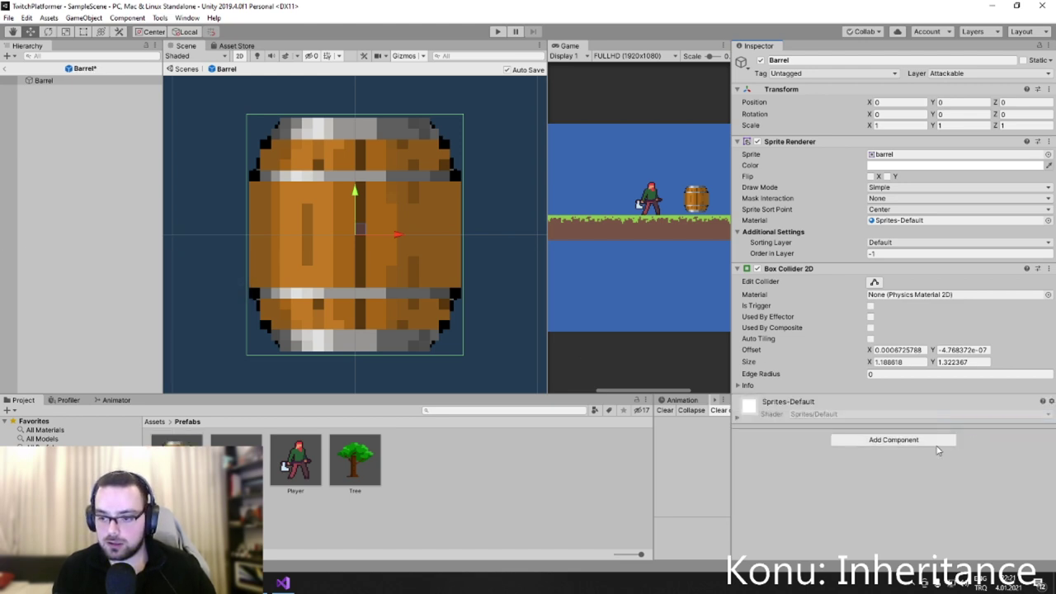
pyautogui.click(893, 436)
pyautogui.write('barrel')
pyautogui.write('barr')
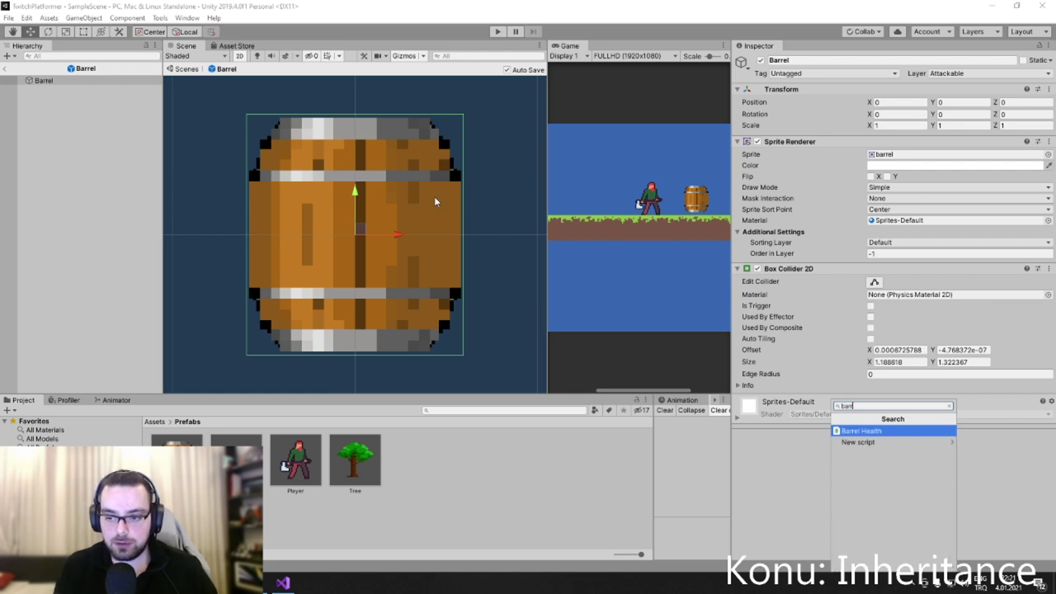
pyautogui.press('Return')
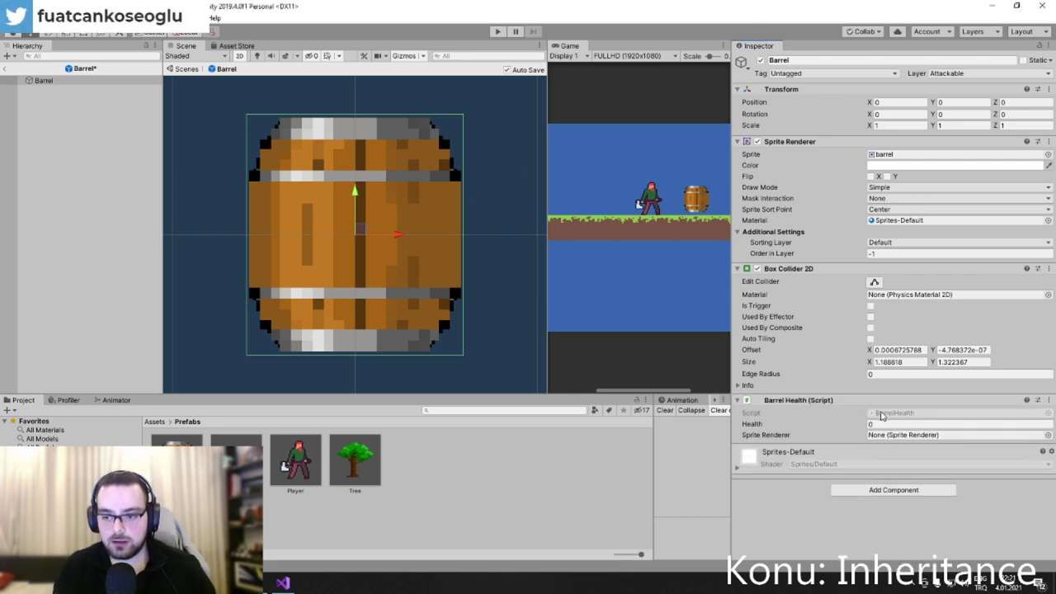
pyautogui.click(879, 424)
pyautogui.write('25')
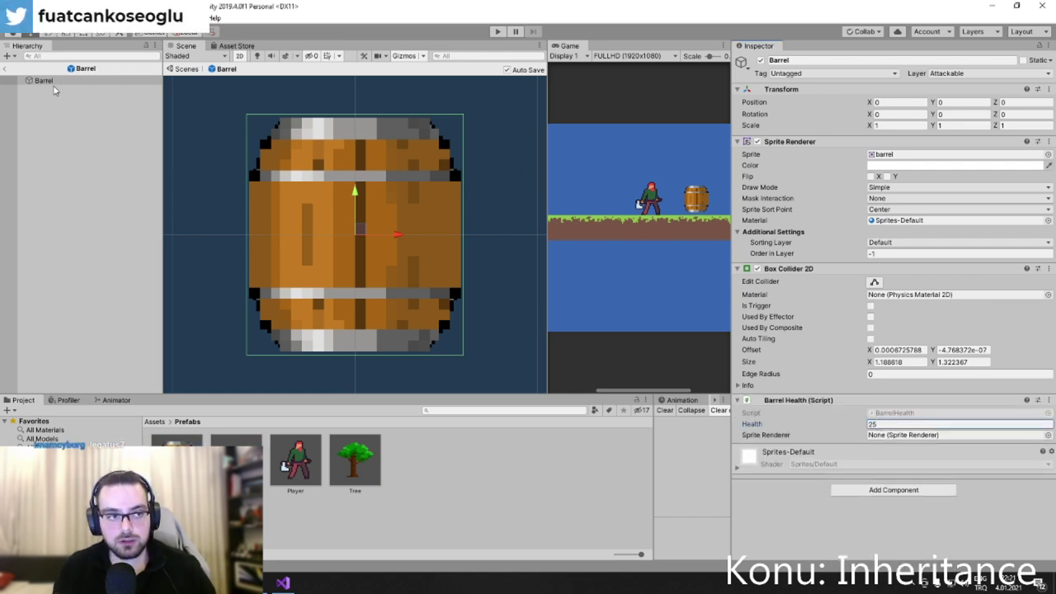
# Reselect the Barrel and drag its Sprite Renderer into the Barrel Health field.
pyautogui.click(53, 90)
pyautogui.click(43, 80)
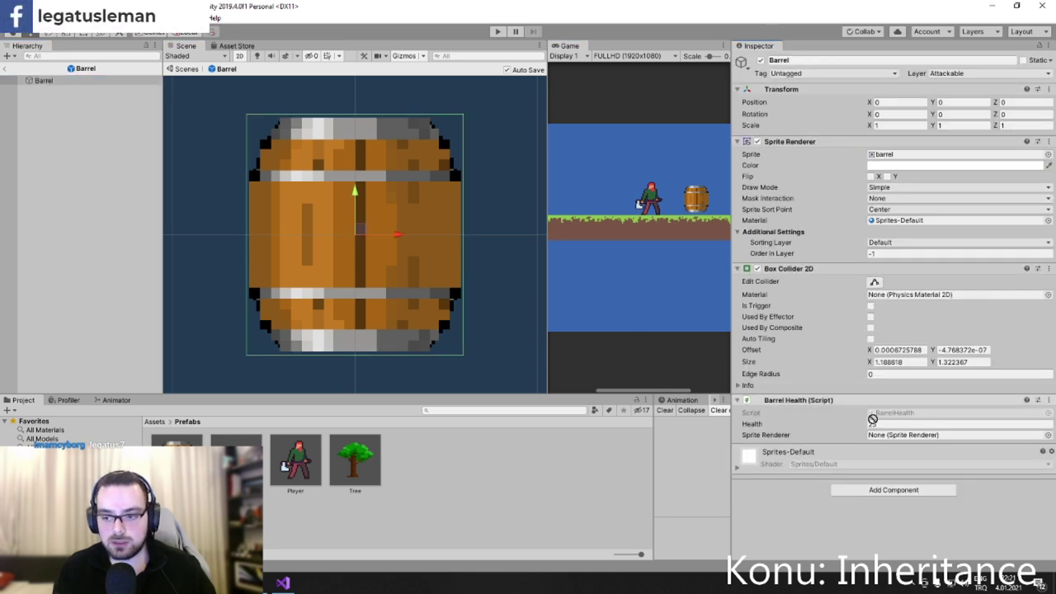
pyautogui.moveTo(789, 141); pyautogui.dragTo(957, 435)
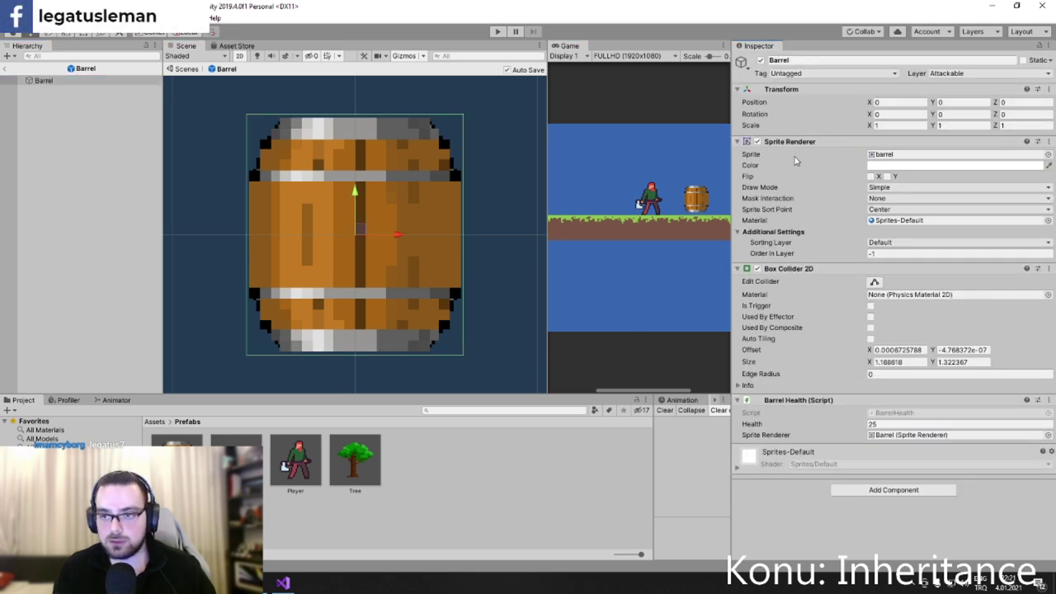
pyautogui.click(916, 435)
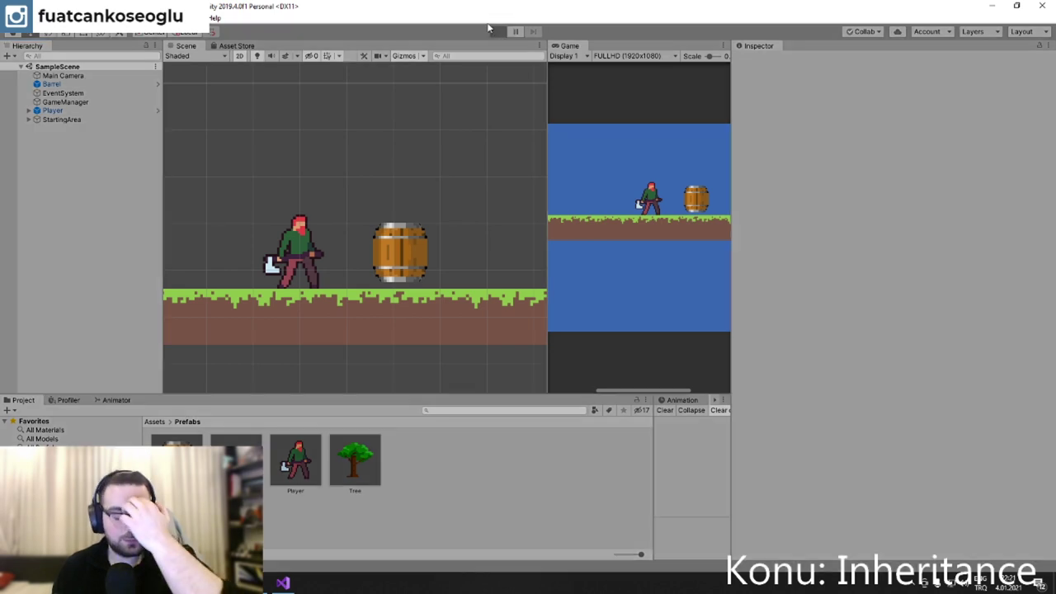
# Play-test the scene, moving the player against the barrel and attacking, then bring up Visual Studio.
pyautogui.click(497, 30)
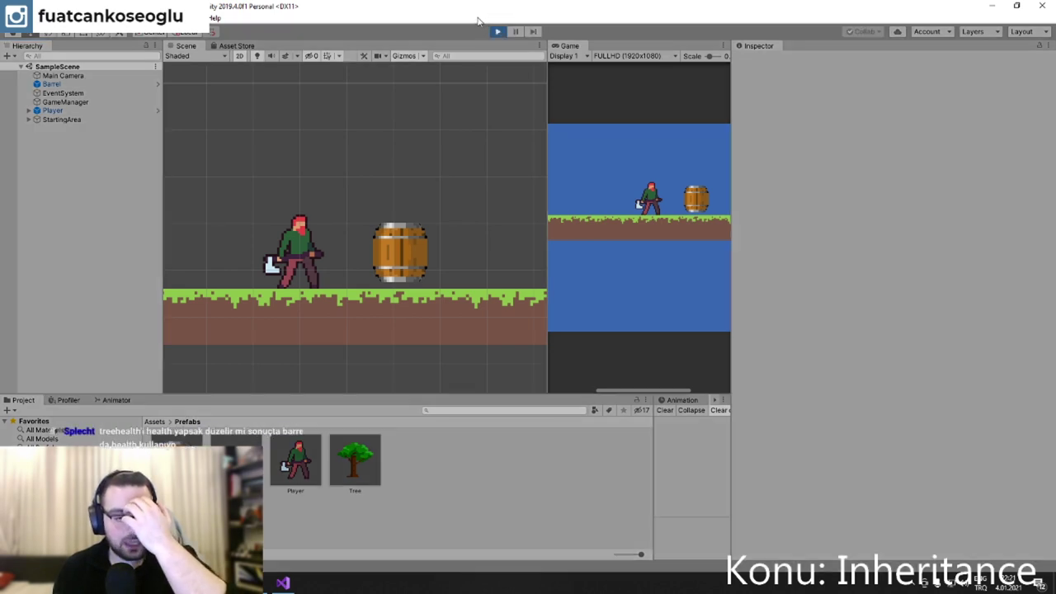
pyautogui.press('space')
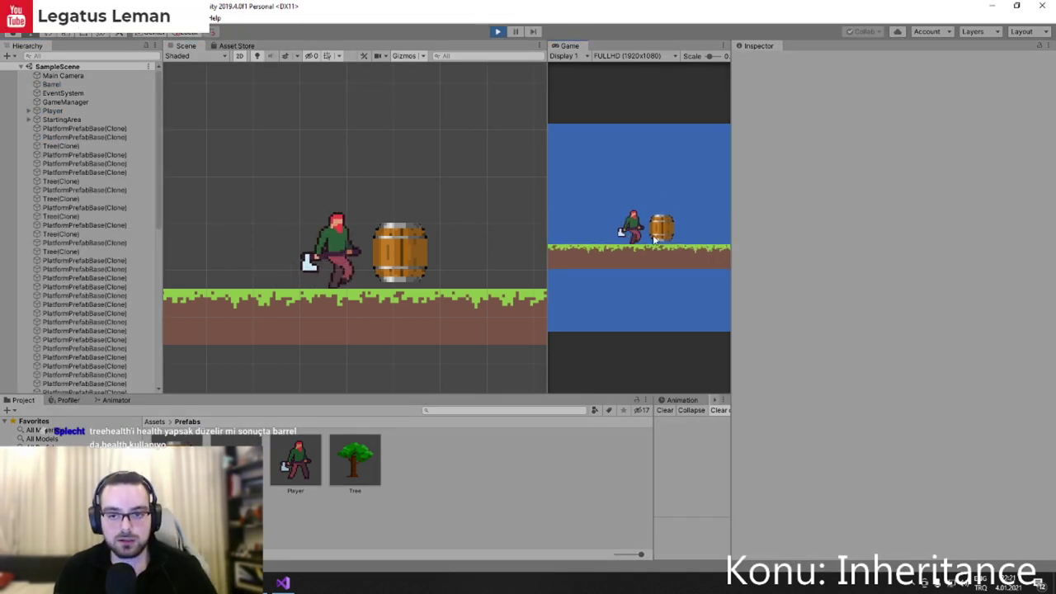
pyautogui.press('Right')
pyautogui.press('space')
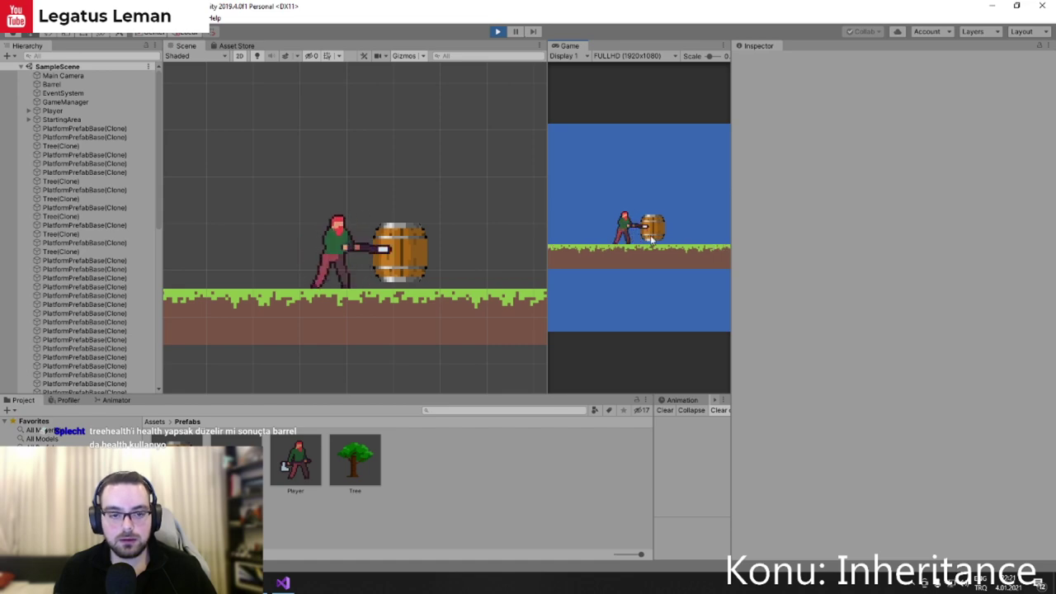
pyautogui.press('Left')
pyautogui.press('Right')
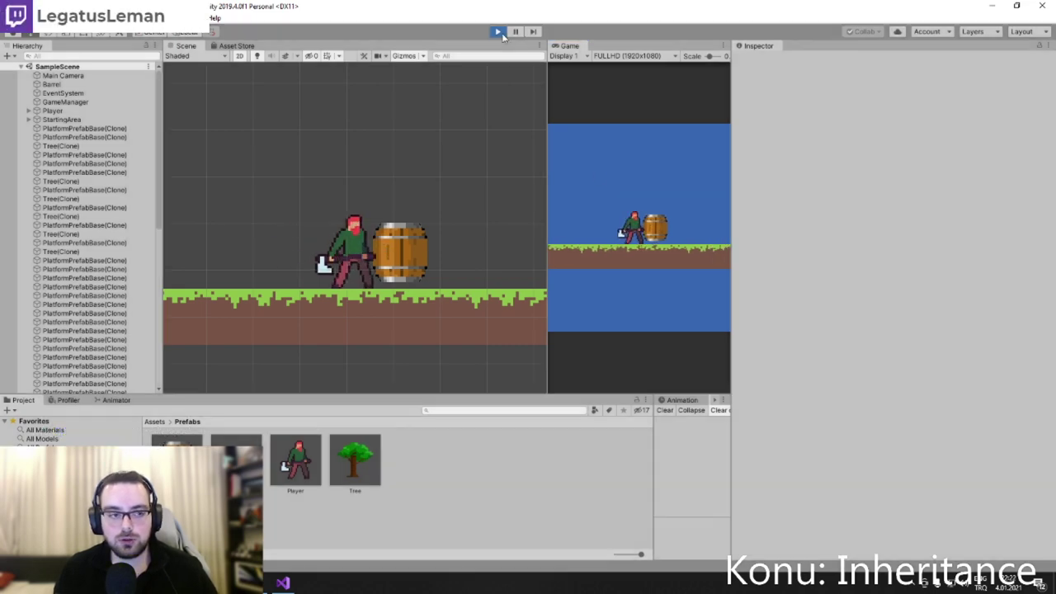
pyautogui.press('Left')
pyautogui.click(283, 582)
# Add Debug.Log("Tree health is not found") after the TreeHealth if-block in Attack, then return to Unity.
pyautogui.click(212, 280)
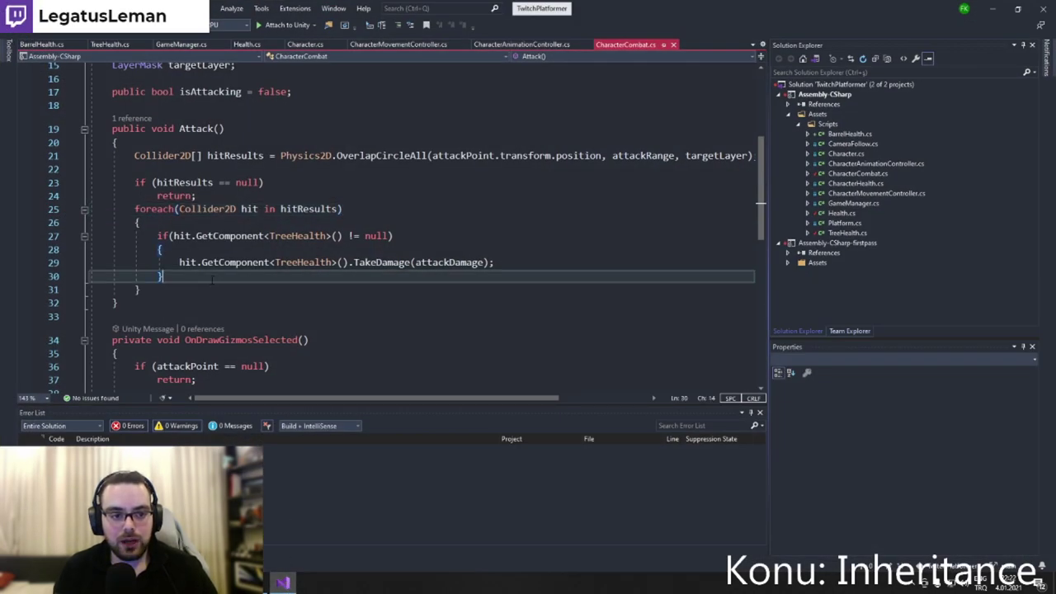
pyautogui.press('Return')
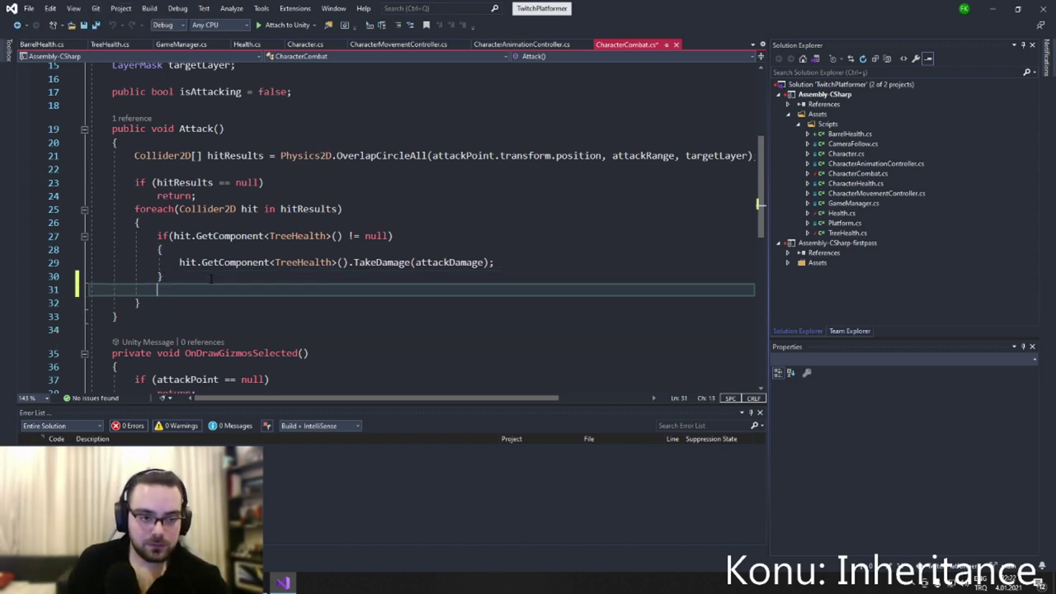
pyautogui.write('Debug.L')
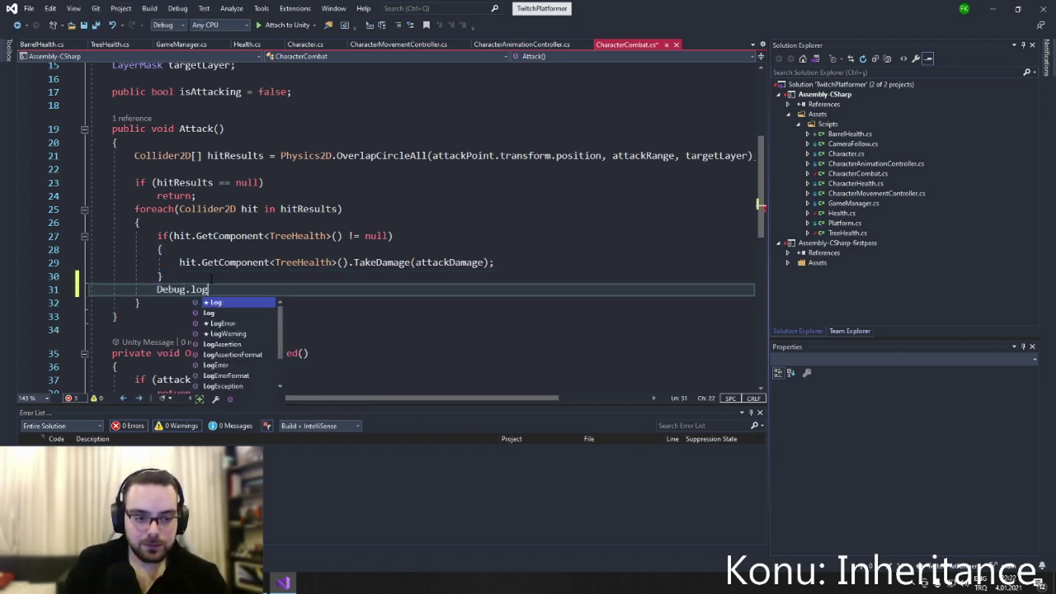
pyautogui.write('og("Tree health is not fou')
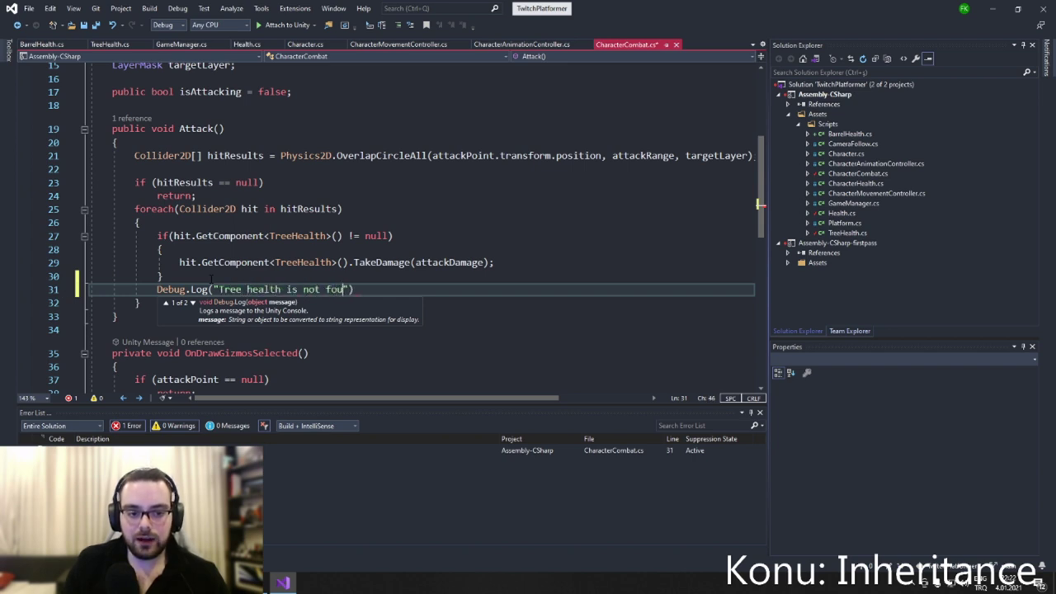
pyautogui.write('")')
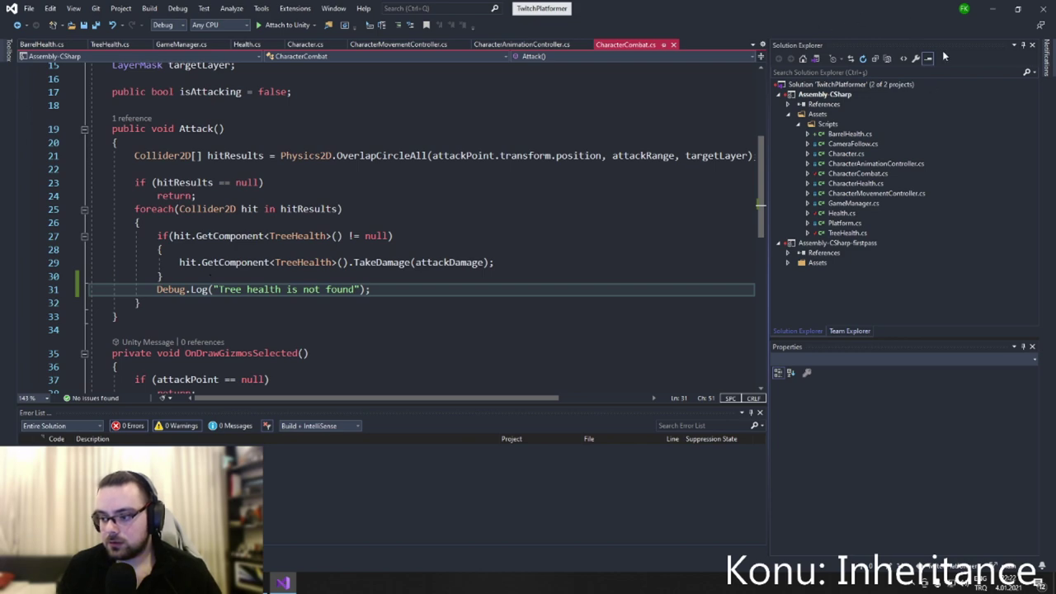
pyautogui.click(992, 8)
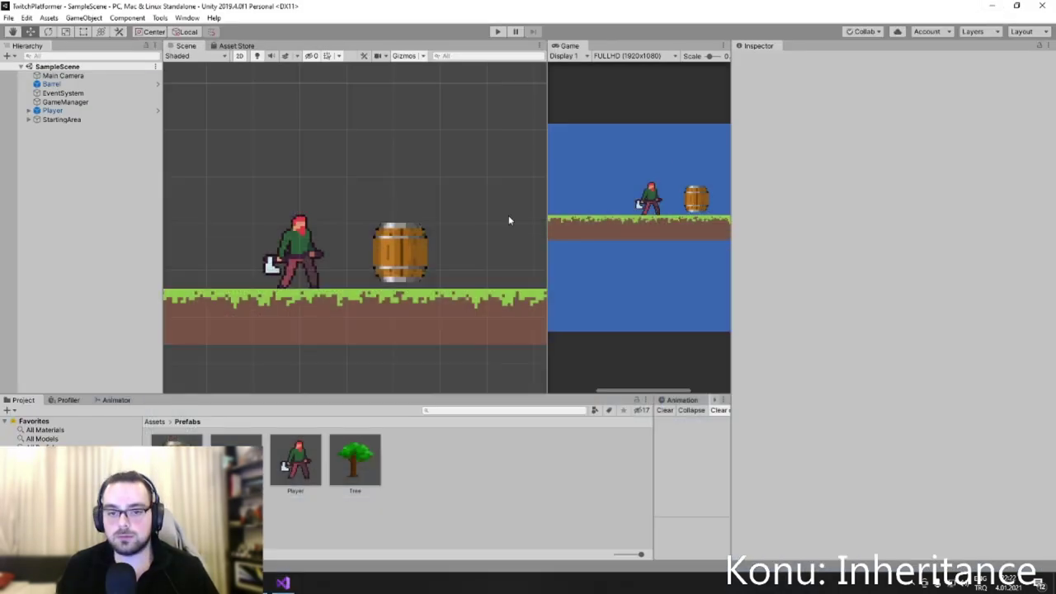
# Play-test attacking the barrel and read the "Tree health is not found" logs in the widened Console.
pyautogui.click(500, 33)
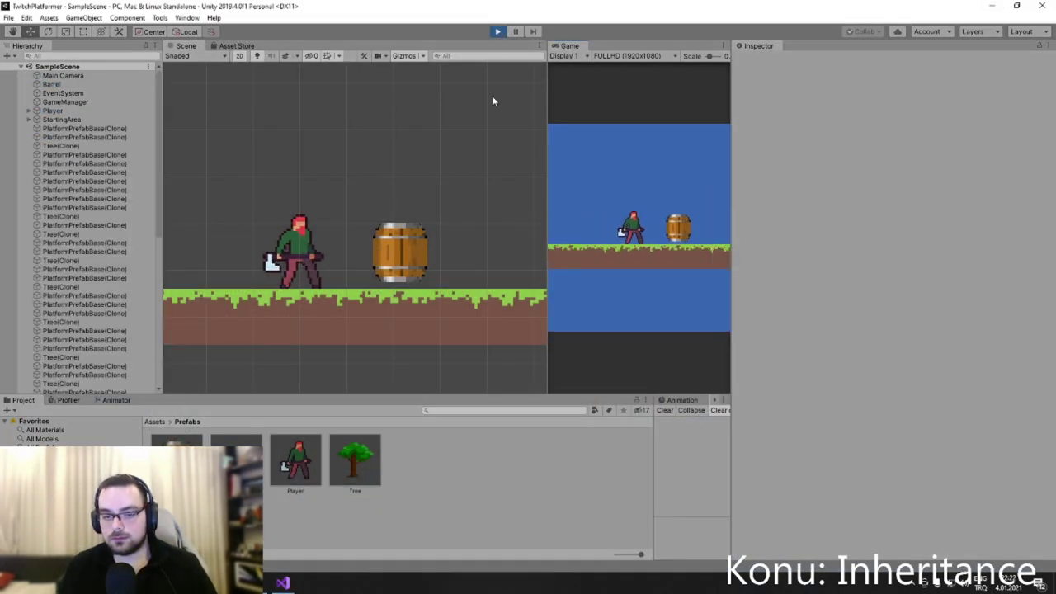
pyautogui.press('Right')
pyautogui.press('Right')
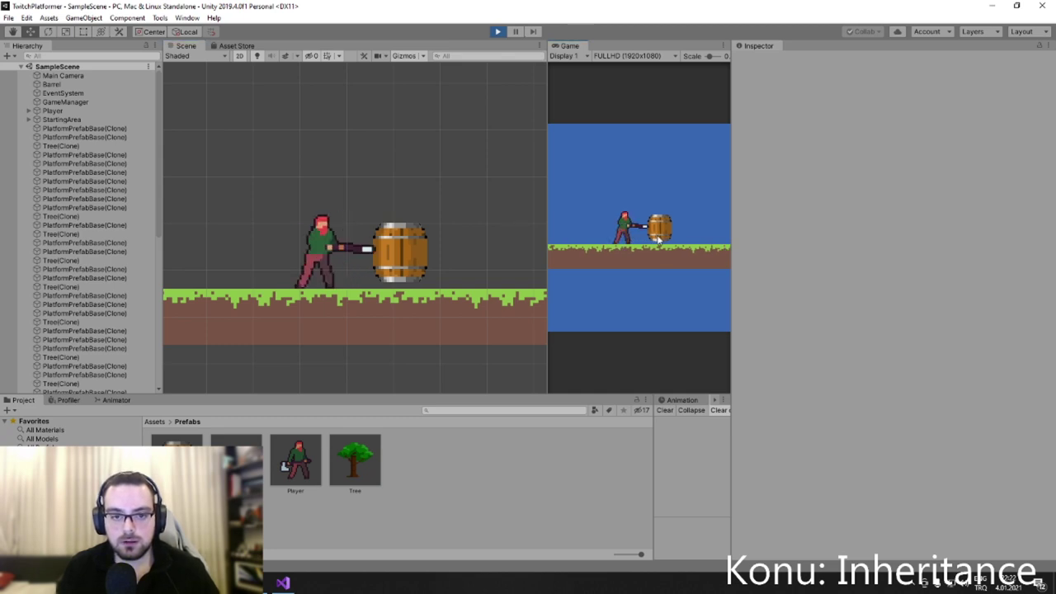
pyautogui.moveTo(653, 472); pyautogui.dragTo(453, 472)
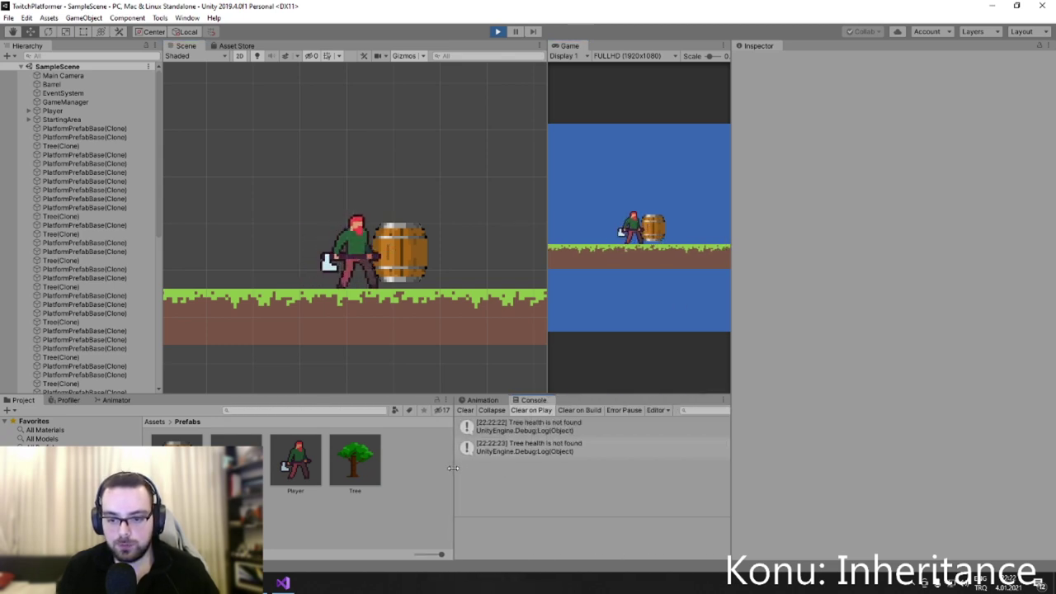
pyautogui.click(645, 265)
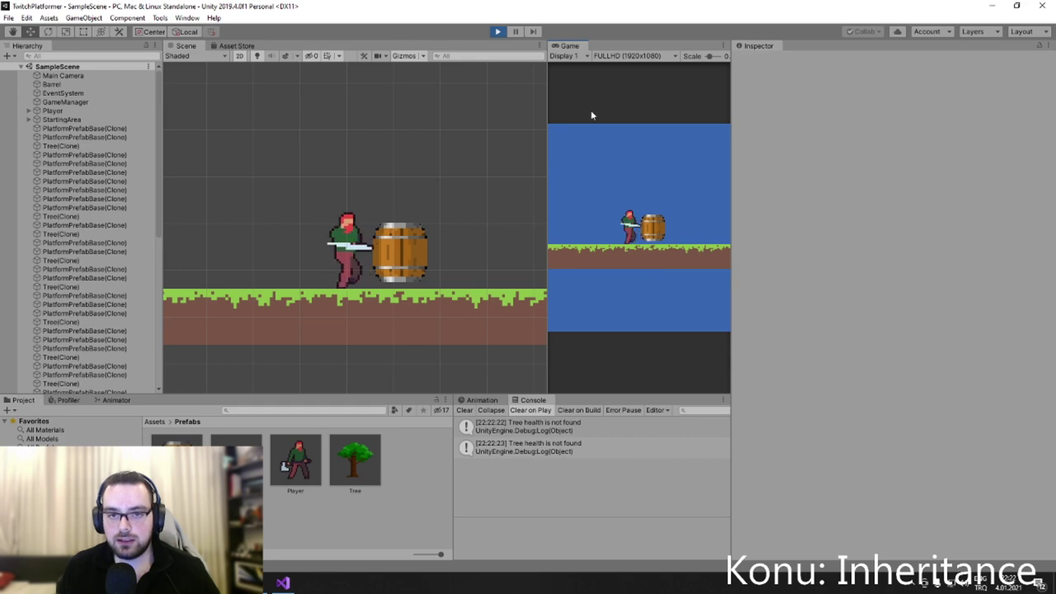
pyautogui.click(500, 33)
pyautogui.click(283, 583)
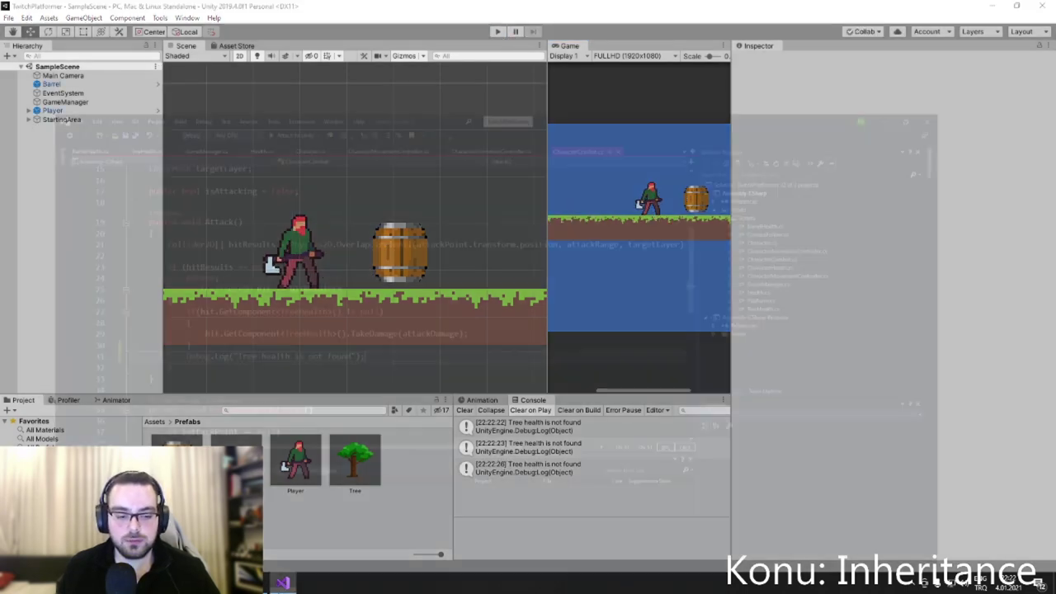
# Change the TreeHealth references on lines 27 and 29 to Health, then start a Unity play-test.
pyautogui.click(303, 262)
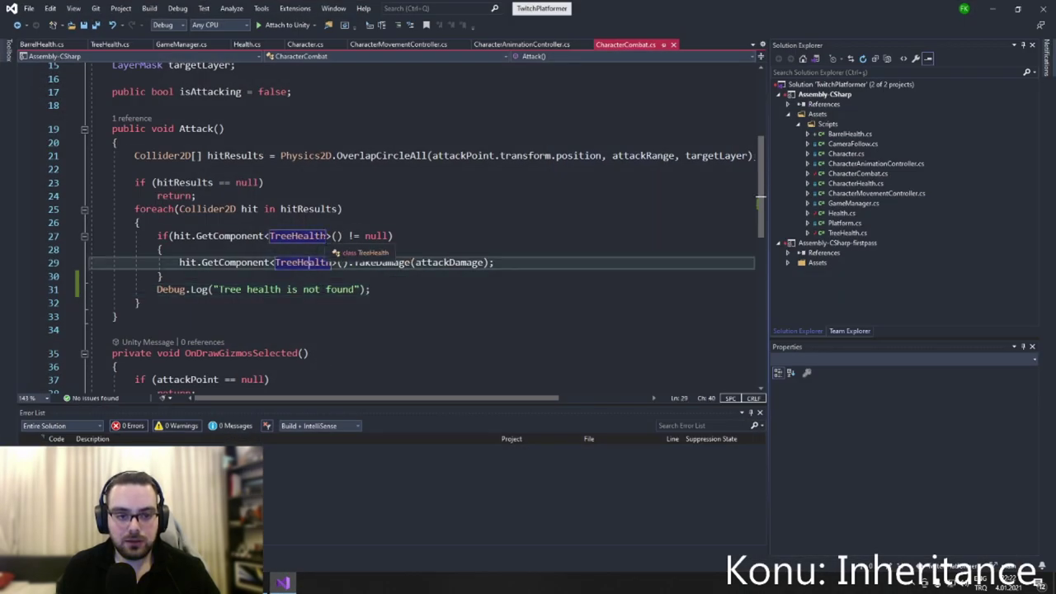
pyautogui.click(293, 236)
pyautogui.press('BackSpace')
pyautogui.press('BackSpace')
pyautogui.press('BackSpace')
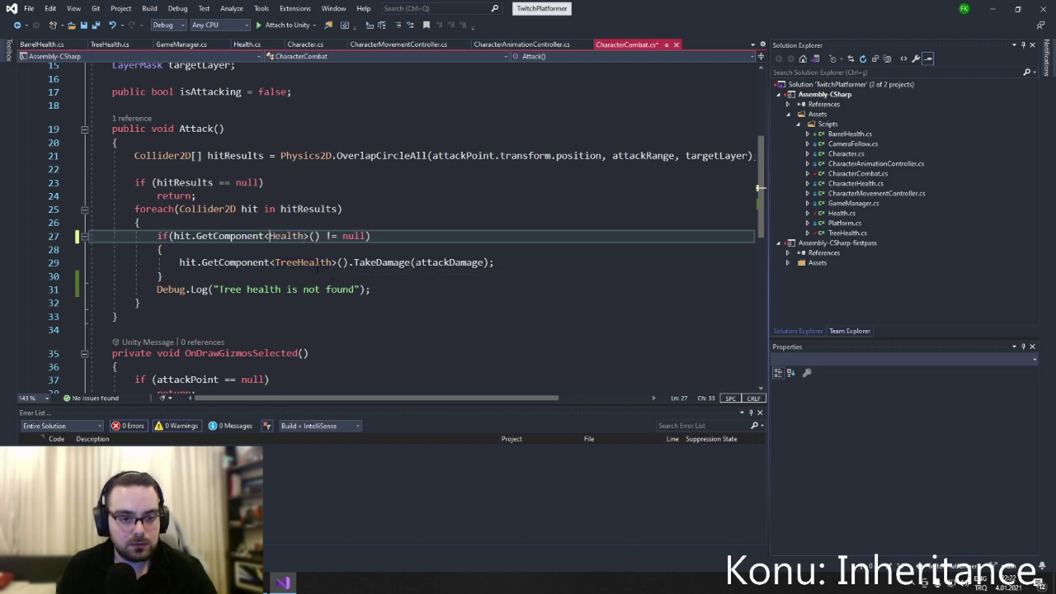
pyautogui.click(299, 263)
pyautogui.press('BackSpace')
pyautogui.press('BackSpace')
pyautogui.press('BackSpace')
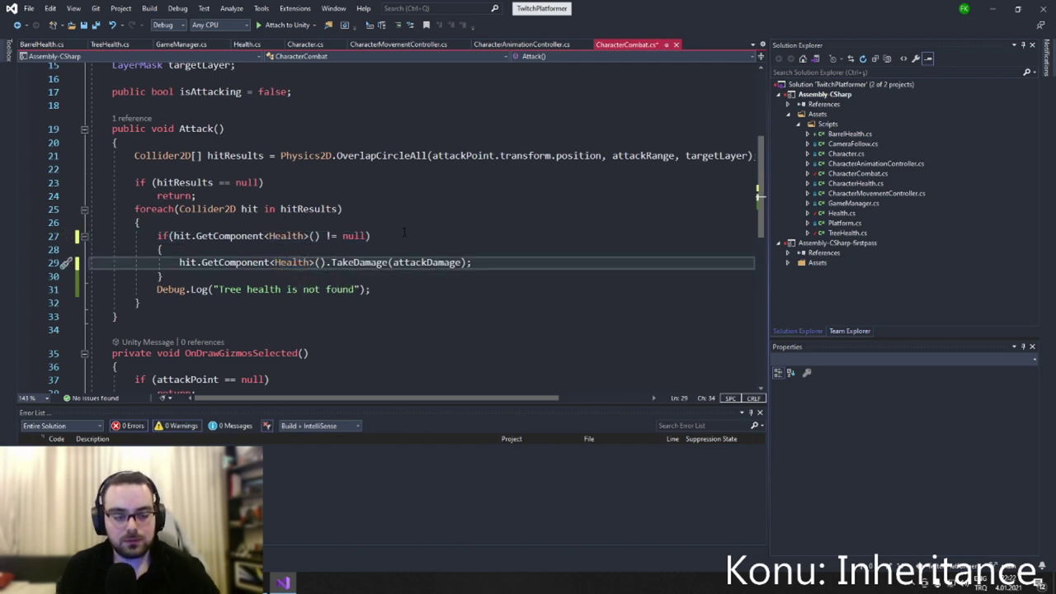
pyautogui.click(993, 8)
pyautogui.click(498, 32)
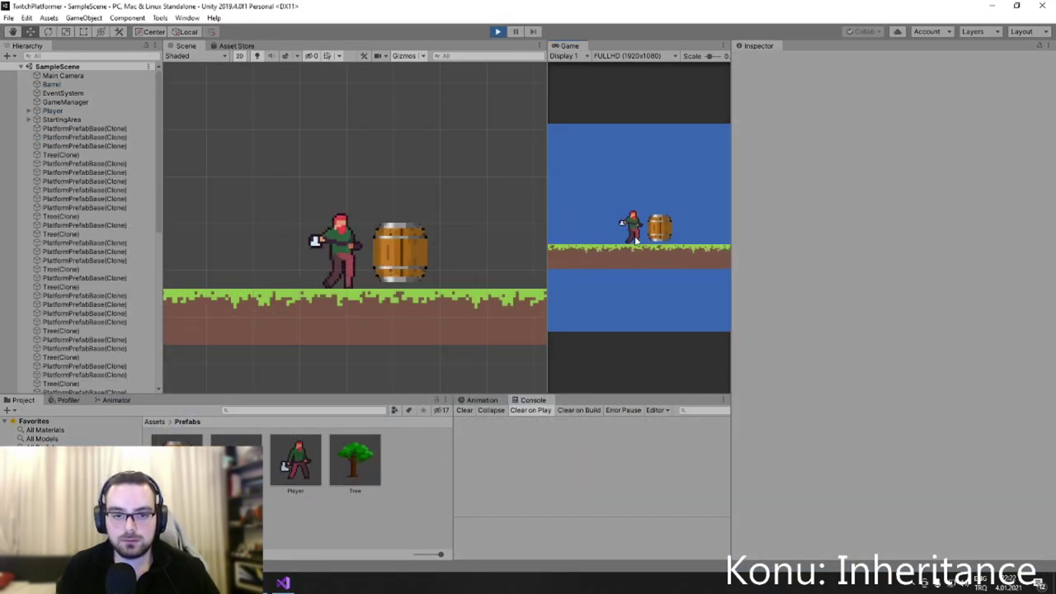
# Hit the barrel during play, then stop and drag a second Barrel into the scene to its right.
pyautogui.click(668, 246)
pyautogui.press('d')
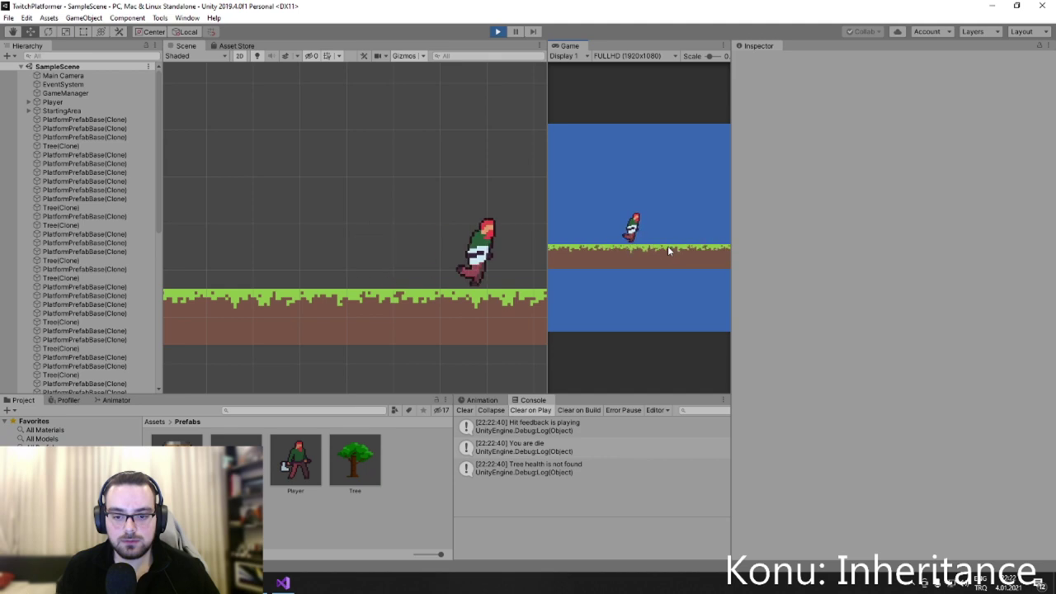
pyautogui.click(667, 246)
pyautogui.press('a')
pyautogui.press('d')
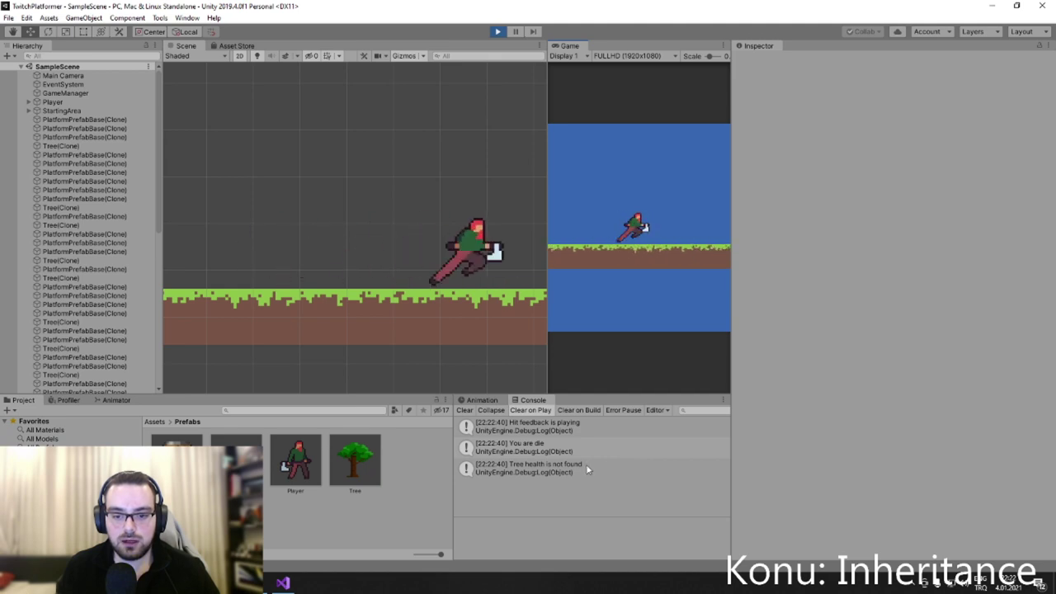
pyautogui.press('a')
pyautogui.click(497, 31)
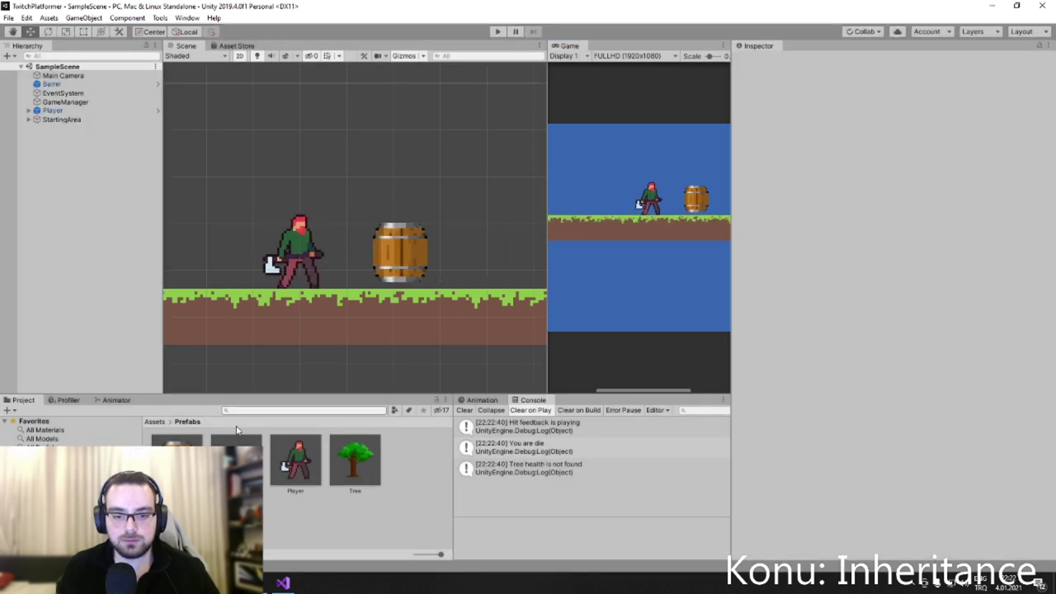
pyautogui.moveTo(477, 253); pyautogui.dragTo(506, 256)
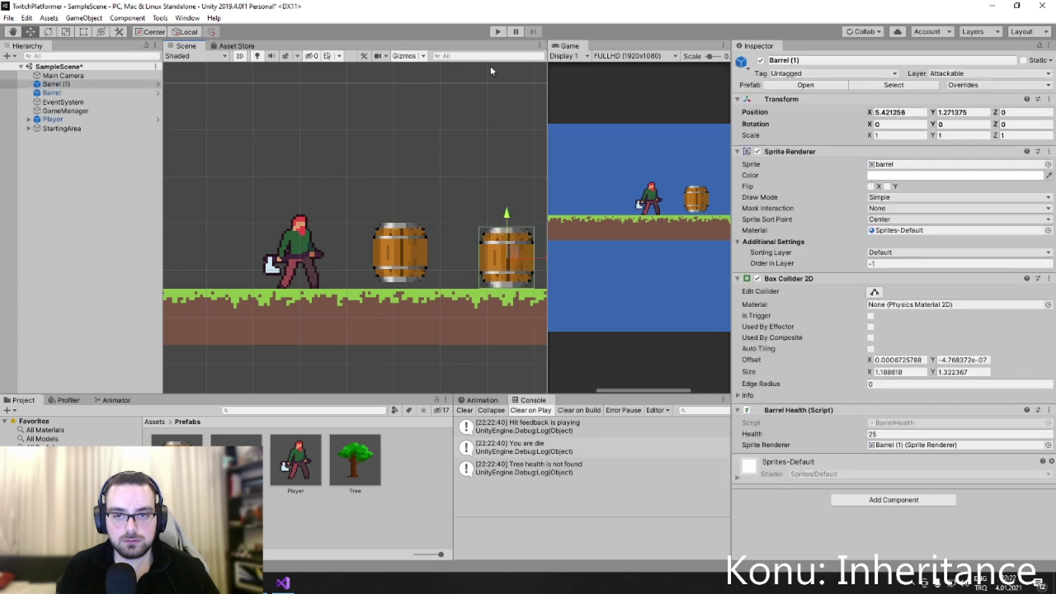
# Play-test destroying both barrels with the axe, then stop and switch to Visual Studio.
pyautogui.click(497, 32)
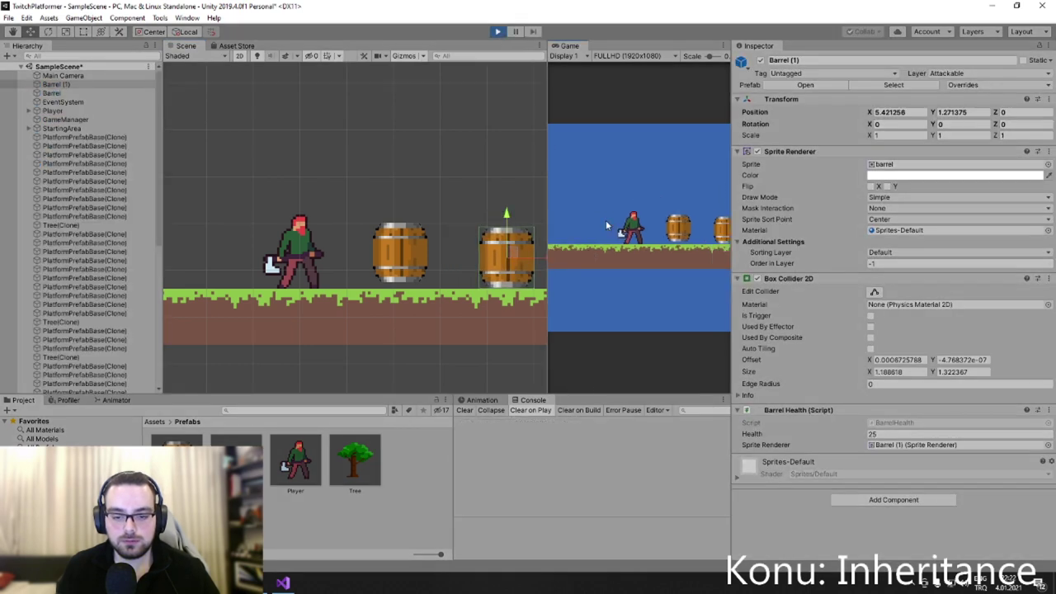
pyautogui.click(650, 286)
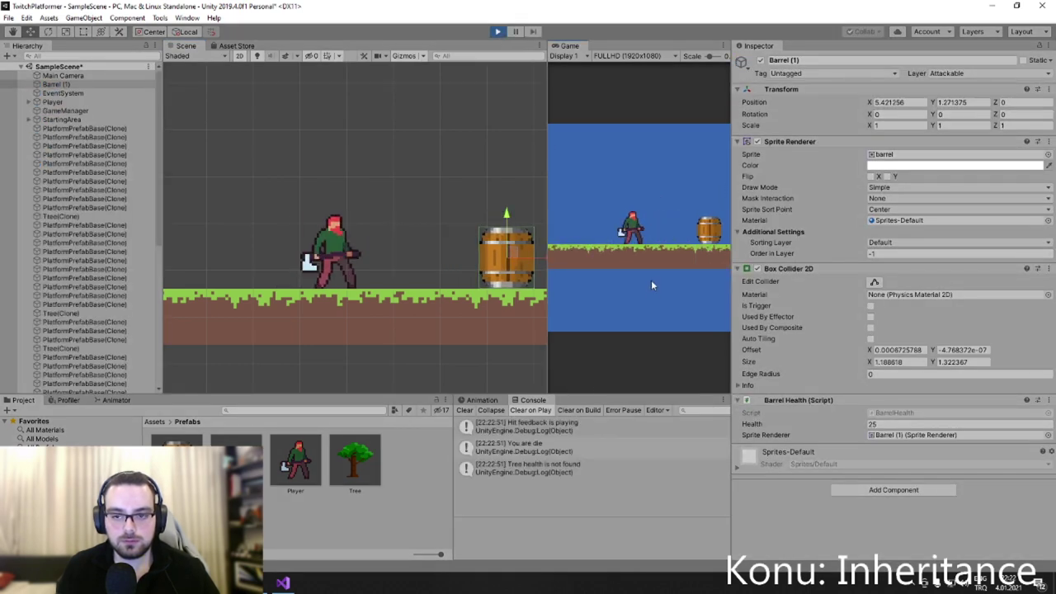
pyautogui.press('d')
pyautogui.click(651, 280)
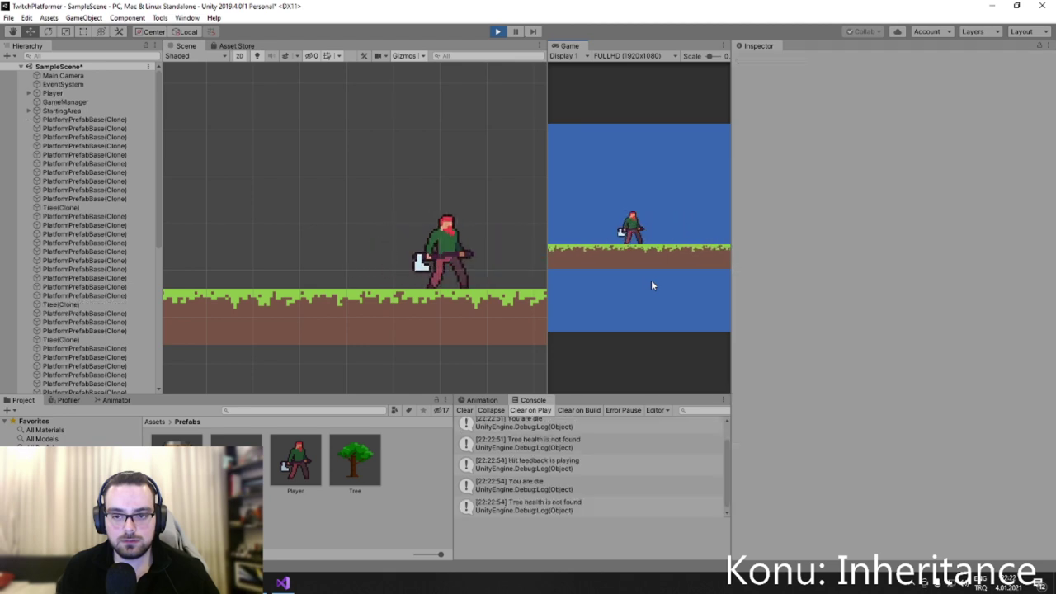
pyautogui.press('a')
pyautogui.press('space')
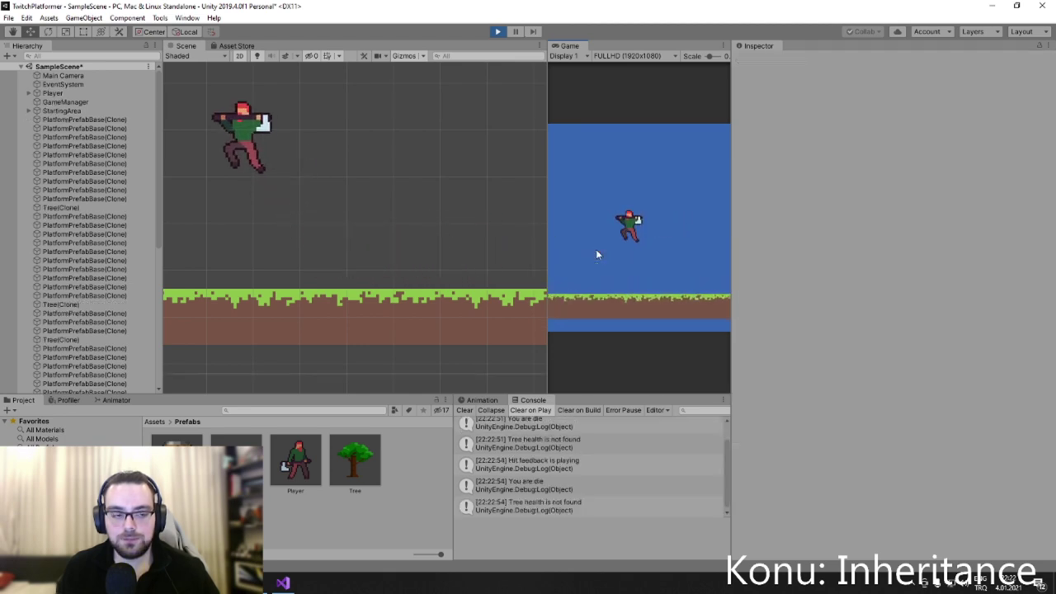
pyautogui.press('d')
pyautogui.click(497, 31)
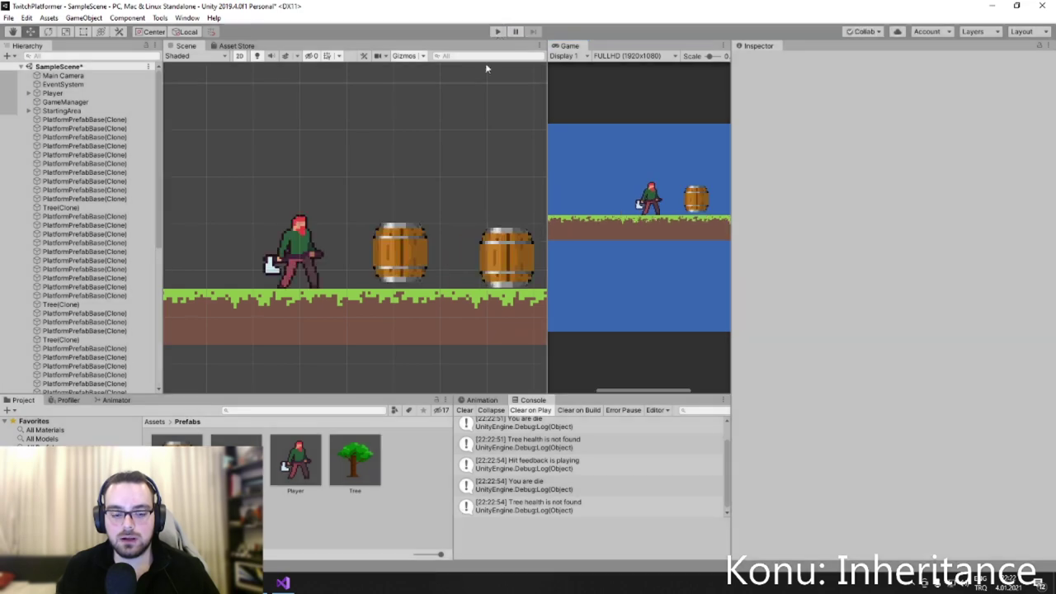
pyautogui.click(283, 583)
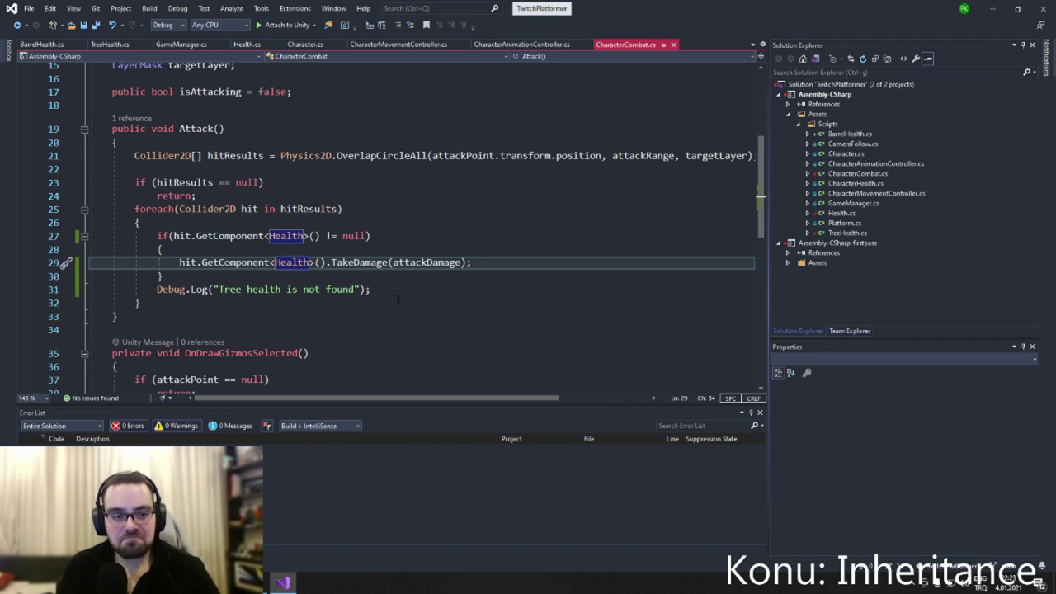
# Delete the Debug.Log("Tree health is not found") line 31 from the Attack loop.
pyautogui.moveTo(375, 290); pyautogui.dragTo(112, 289)
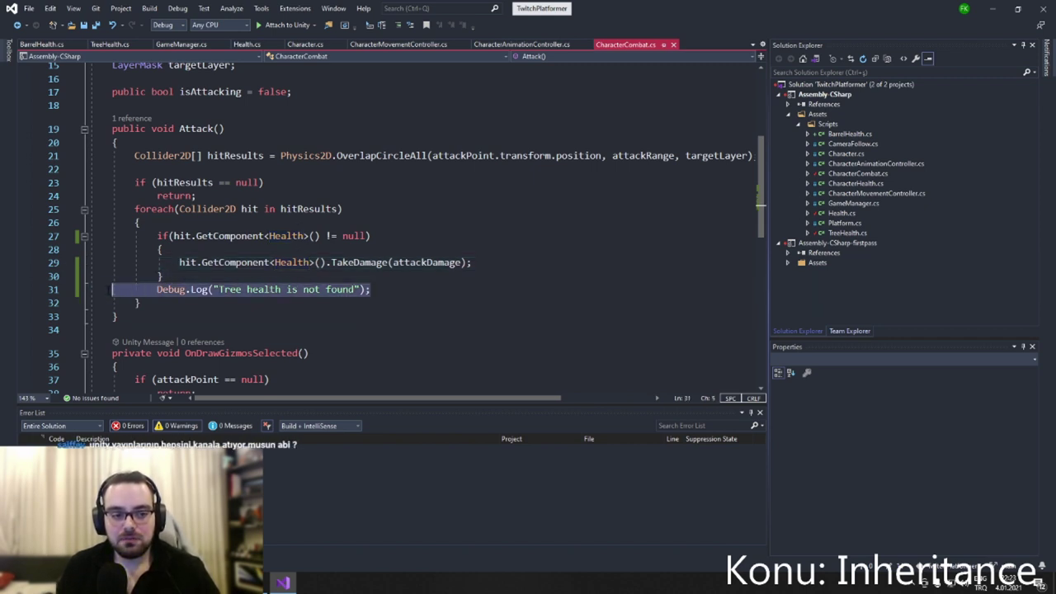
pyautogui.press('Delete')
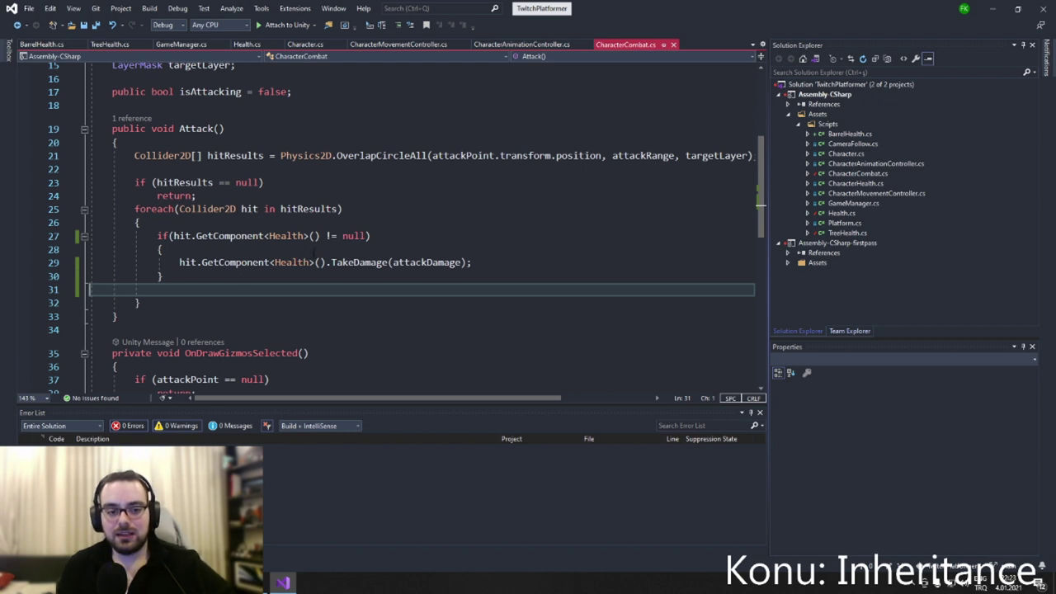
pyautogui.moveTo(314, 250); pyautogui.dragTo(269, 262)
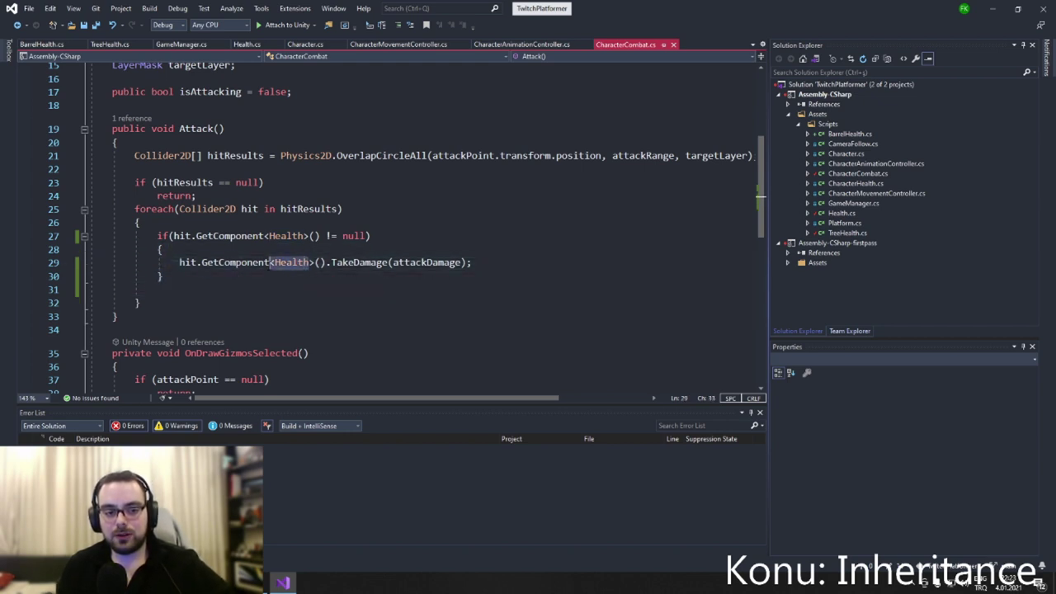
pyautogui.click(300, 290)
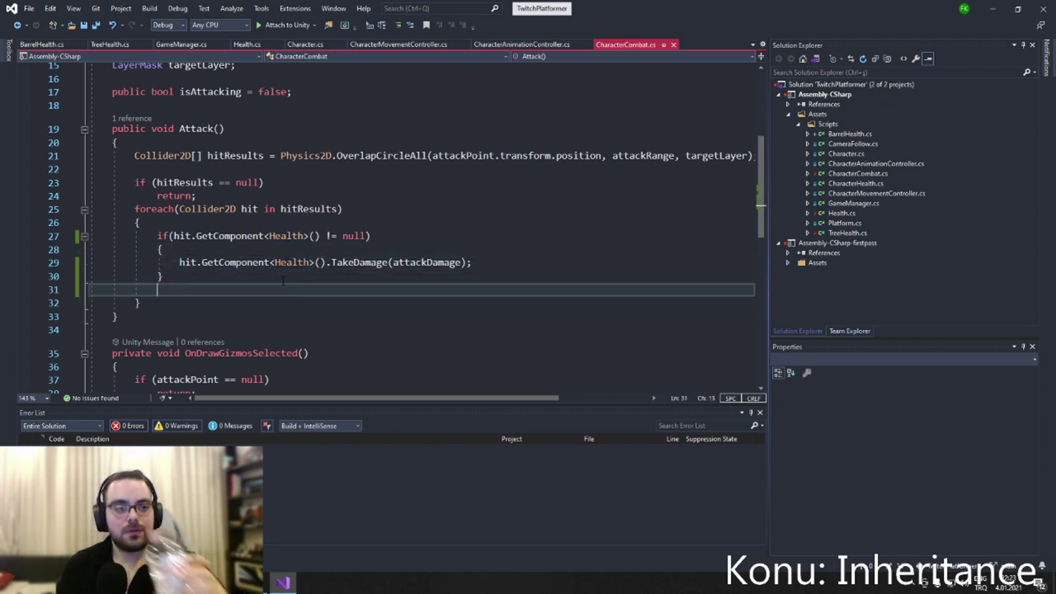
# Check in BarrelHealth.cs that BarrelHealth inherits from Health, then go back to CharacterCombat.cs.
pyautogui.click(118, 44)
pyautogui.click(41, 44)
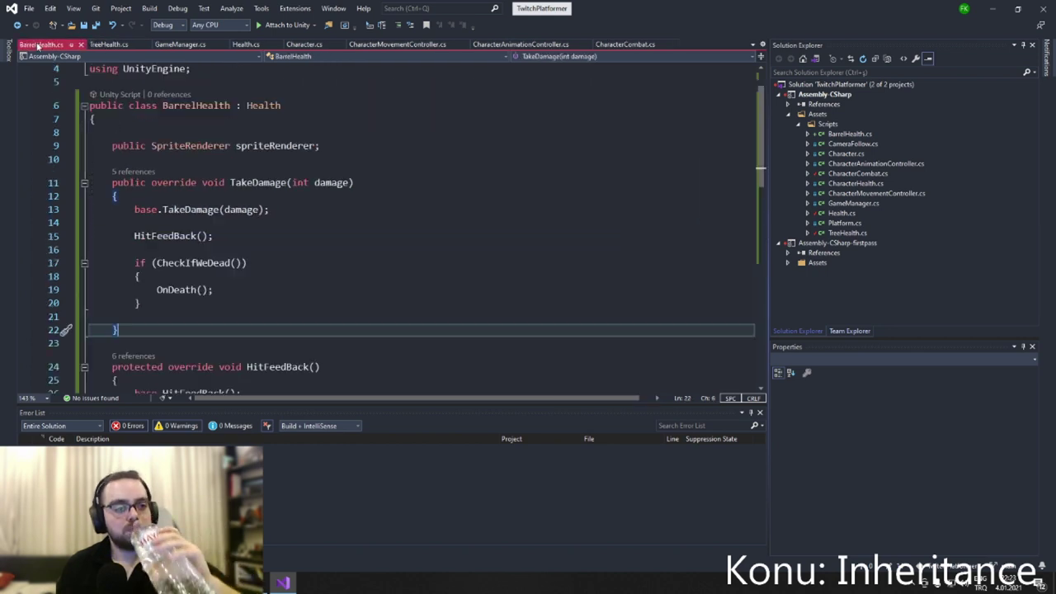
pyautogui.scroll(1, 295, 165)
pyautogui.click(295, 146)
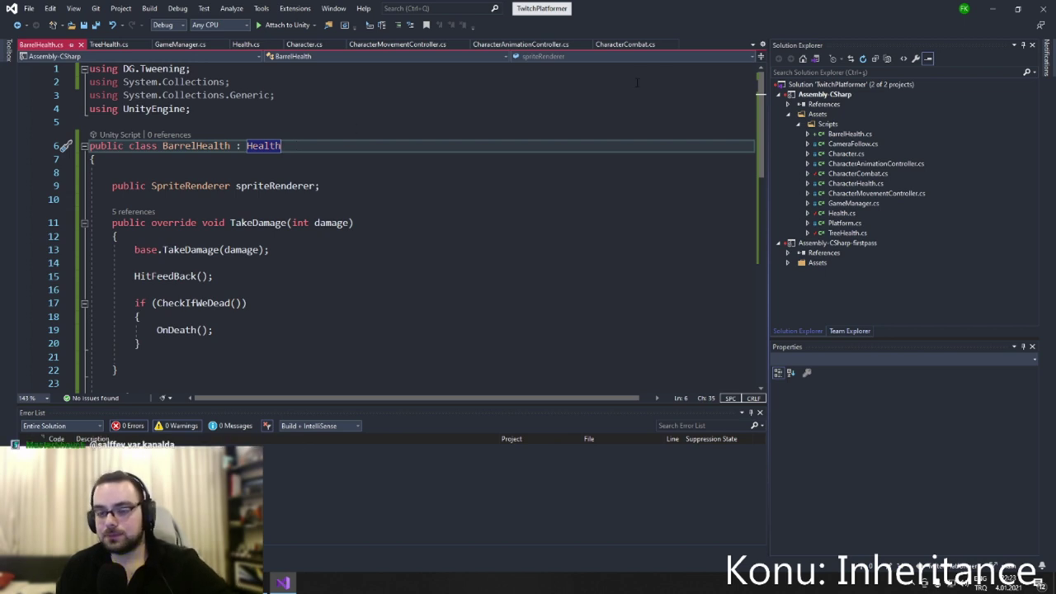
pyautogui.click(626, 46)
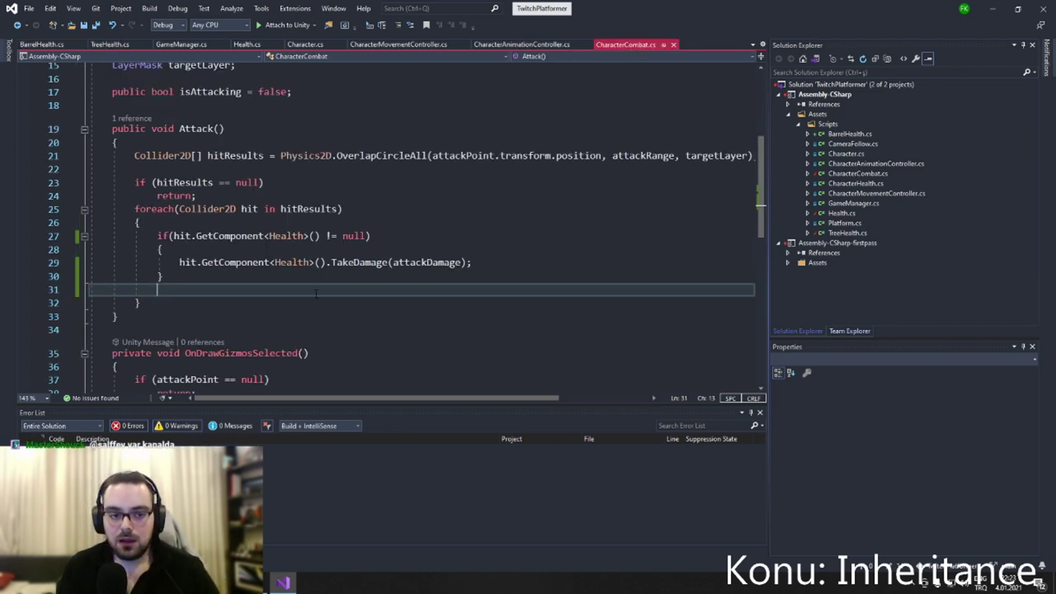